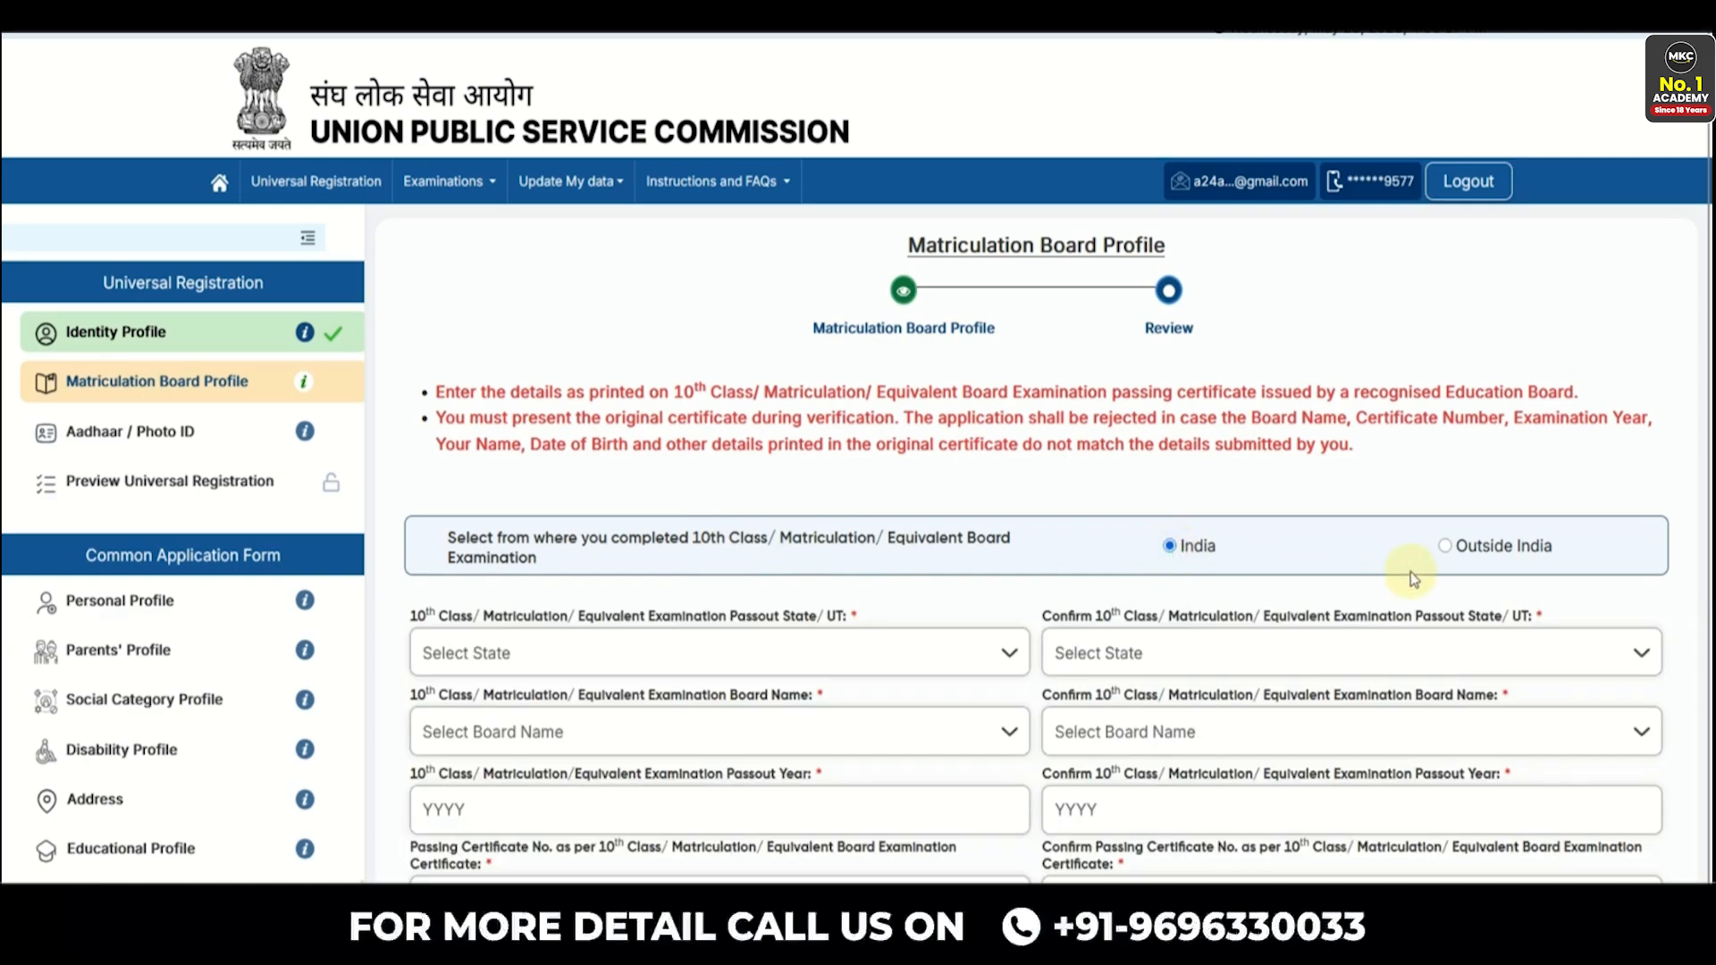
# - Select Rajasthan and Board of Secondary Education Rajasthan in both the state and board dropdown pairs
pyautogui.scroll(-3, 1218, 554)
pyautogui.click(548, 415)
pyautogui.scroll(-5, 548, 536)
pyautogui.scroll(-5, 546, 547)
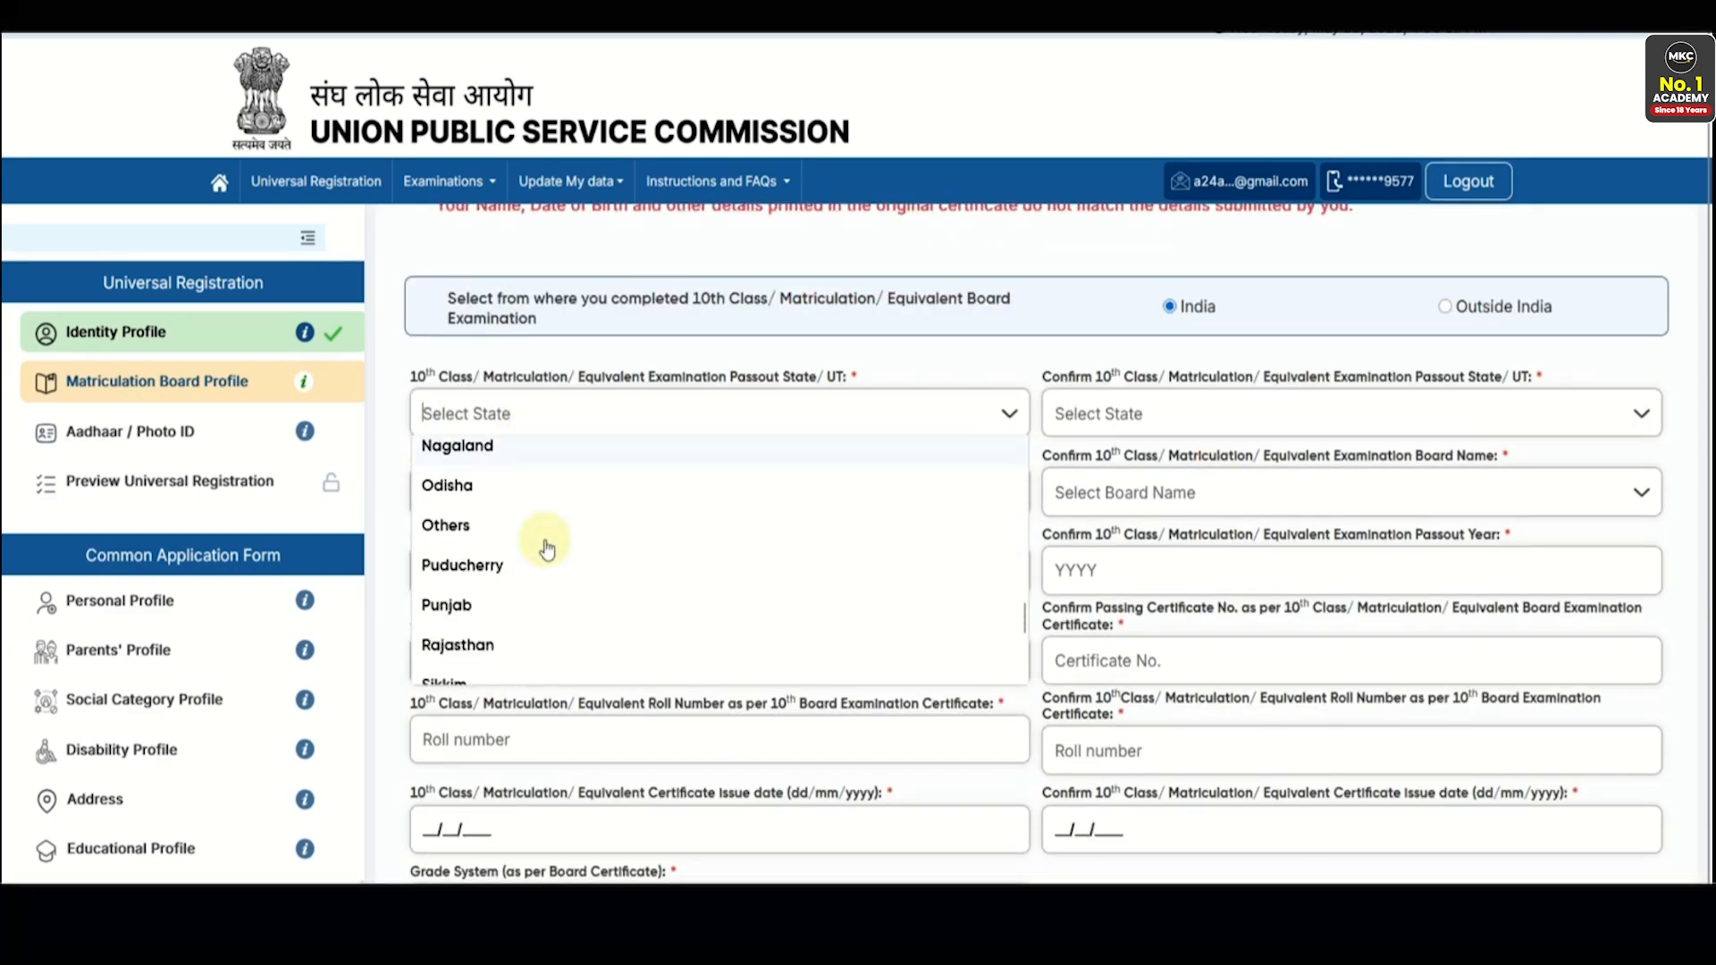
pyautogui.click(546, 549)
pyautogui.click(1124, 415)
pyautogui.scroll(-8, 1124, 576)
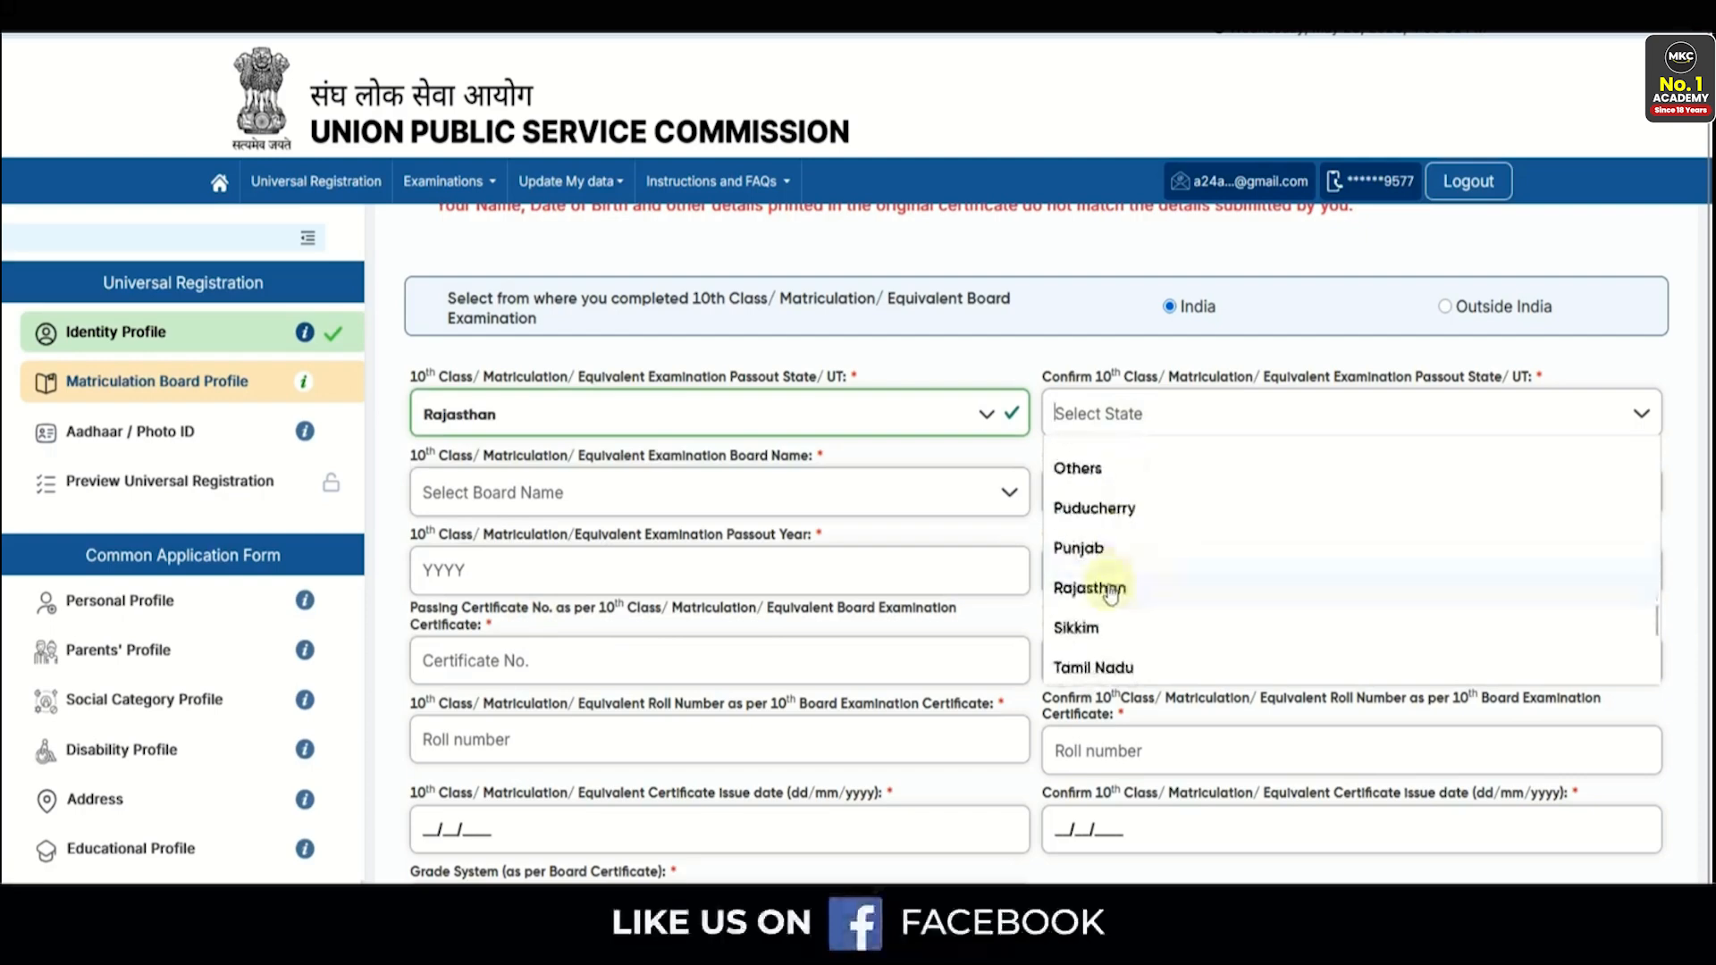
pyautogui.click(1111, 590)
pyautogui.click(592, 507)
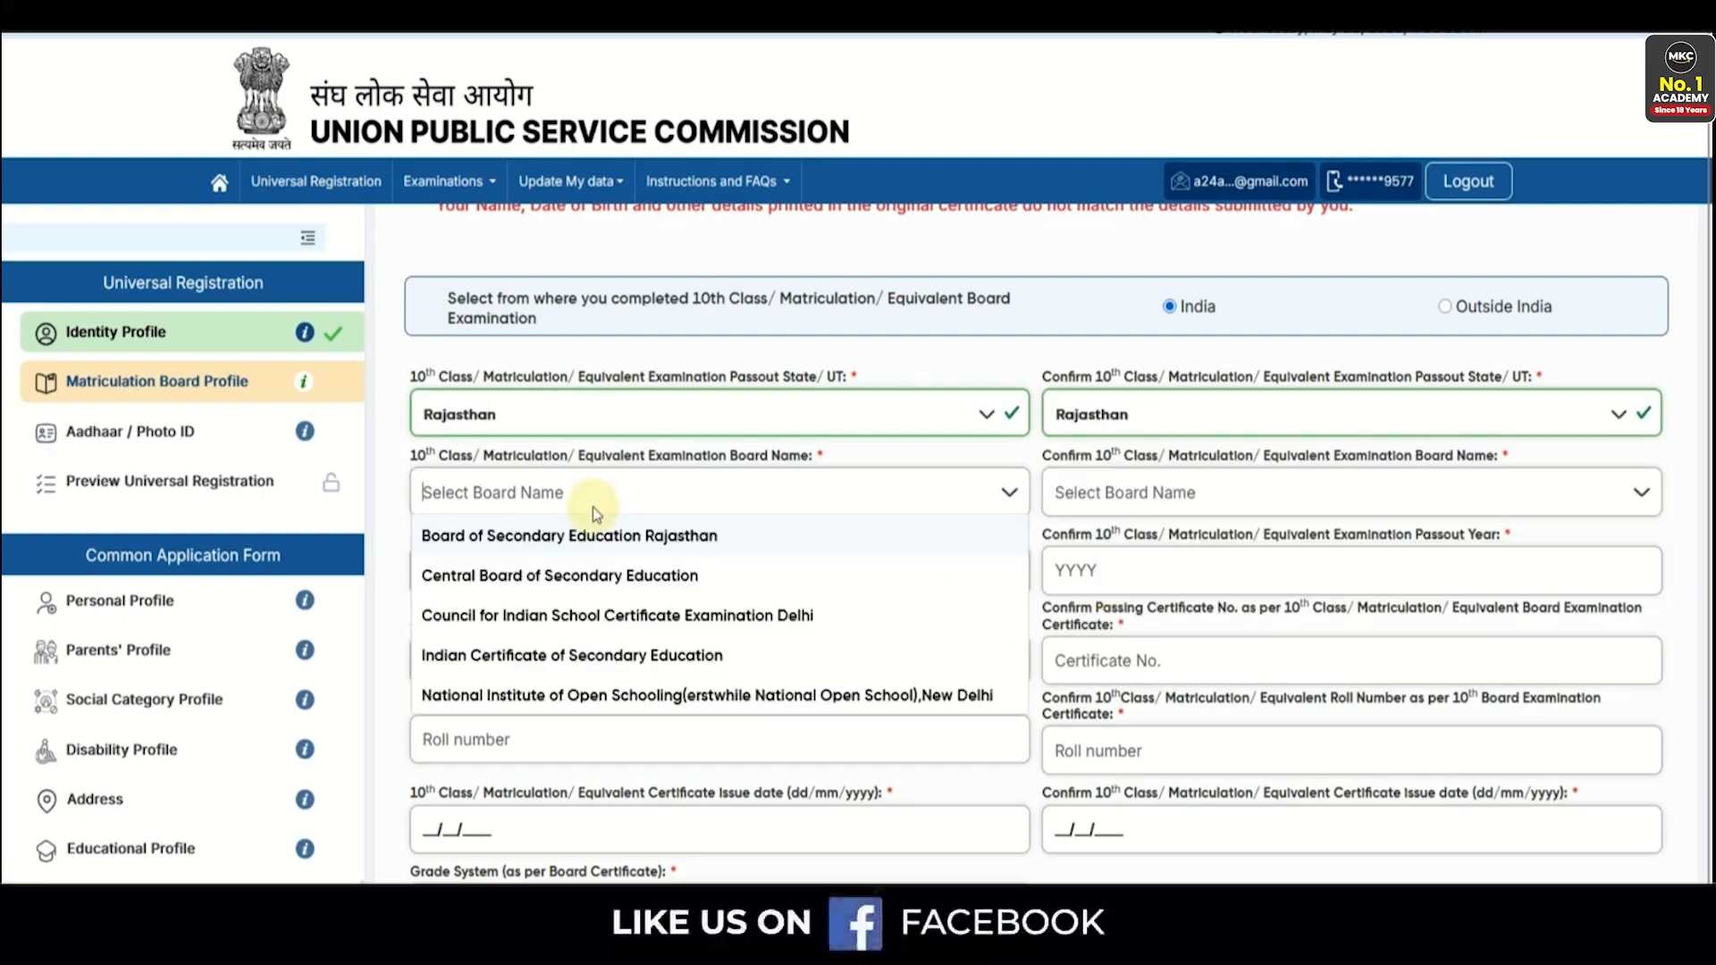
pyautogui.click(613, 540)
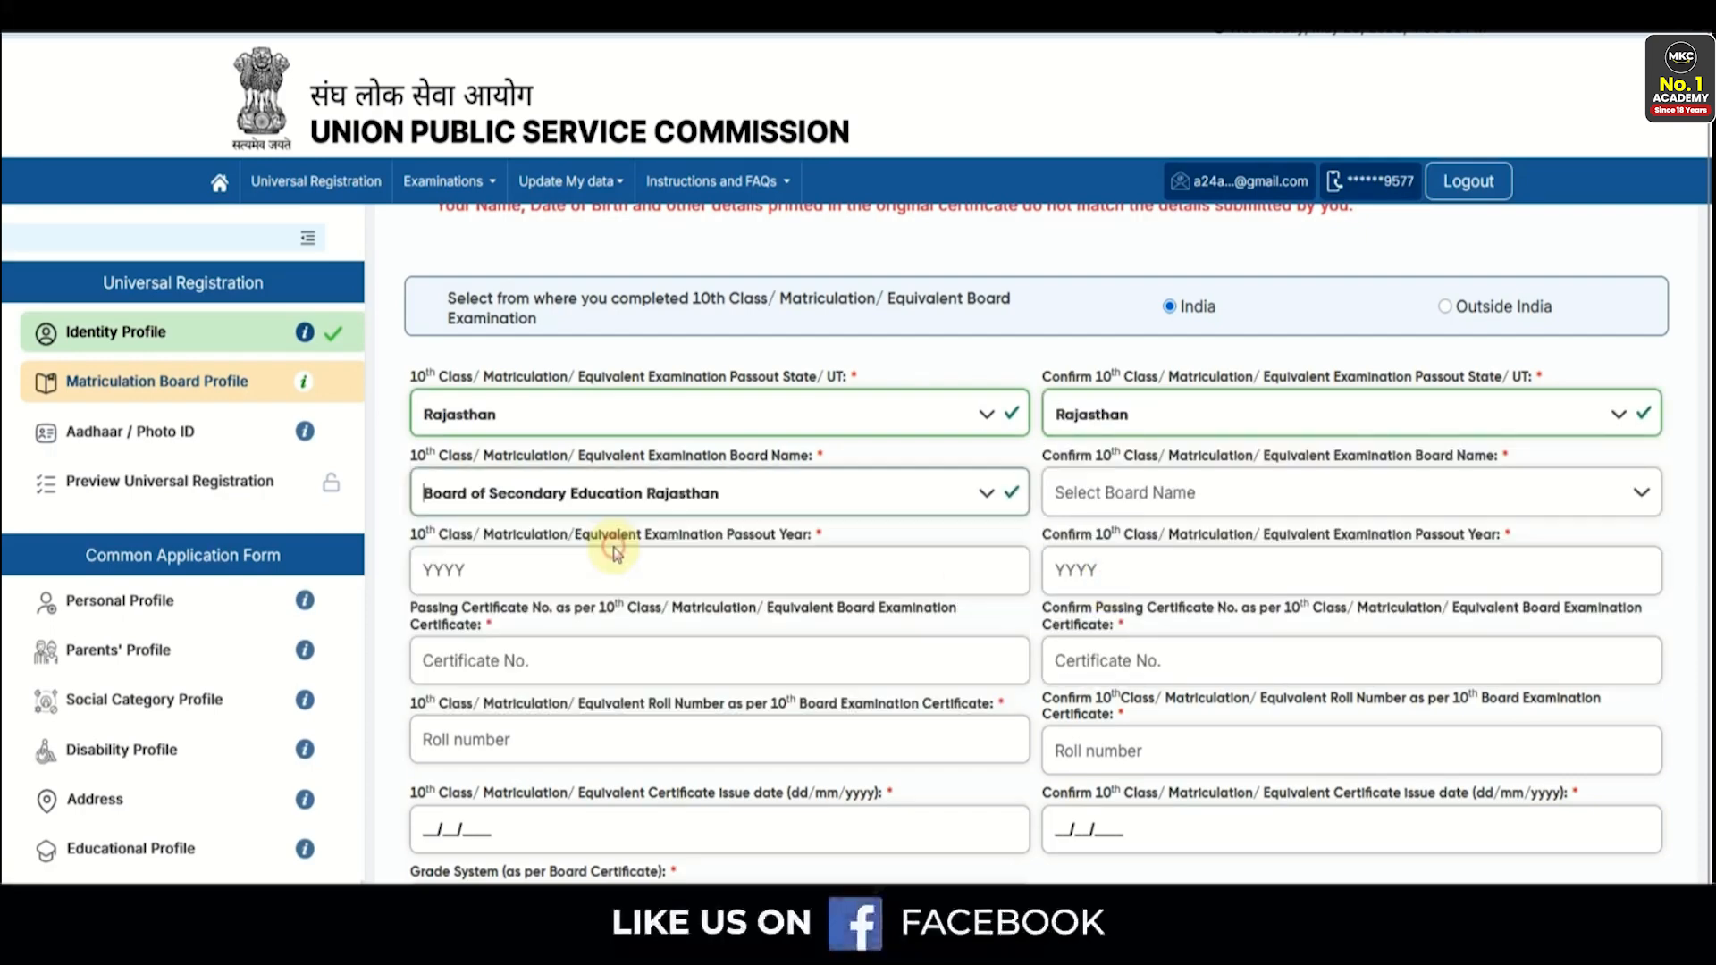
pyautogui.click(1082, 500)
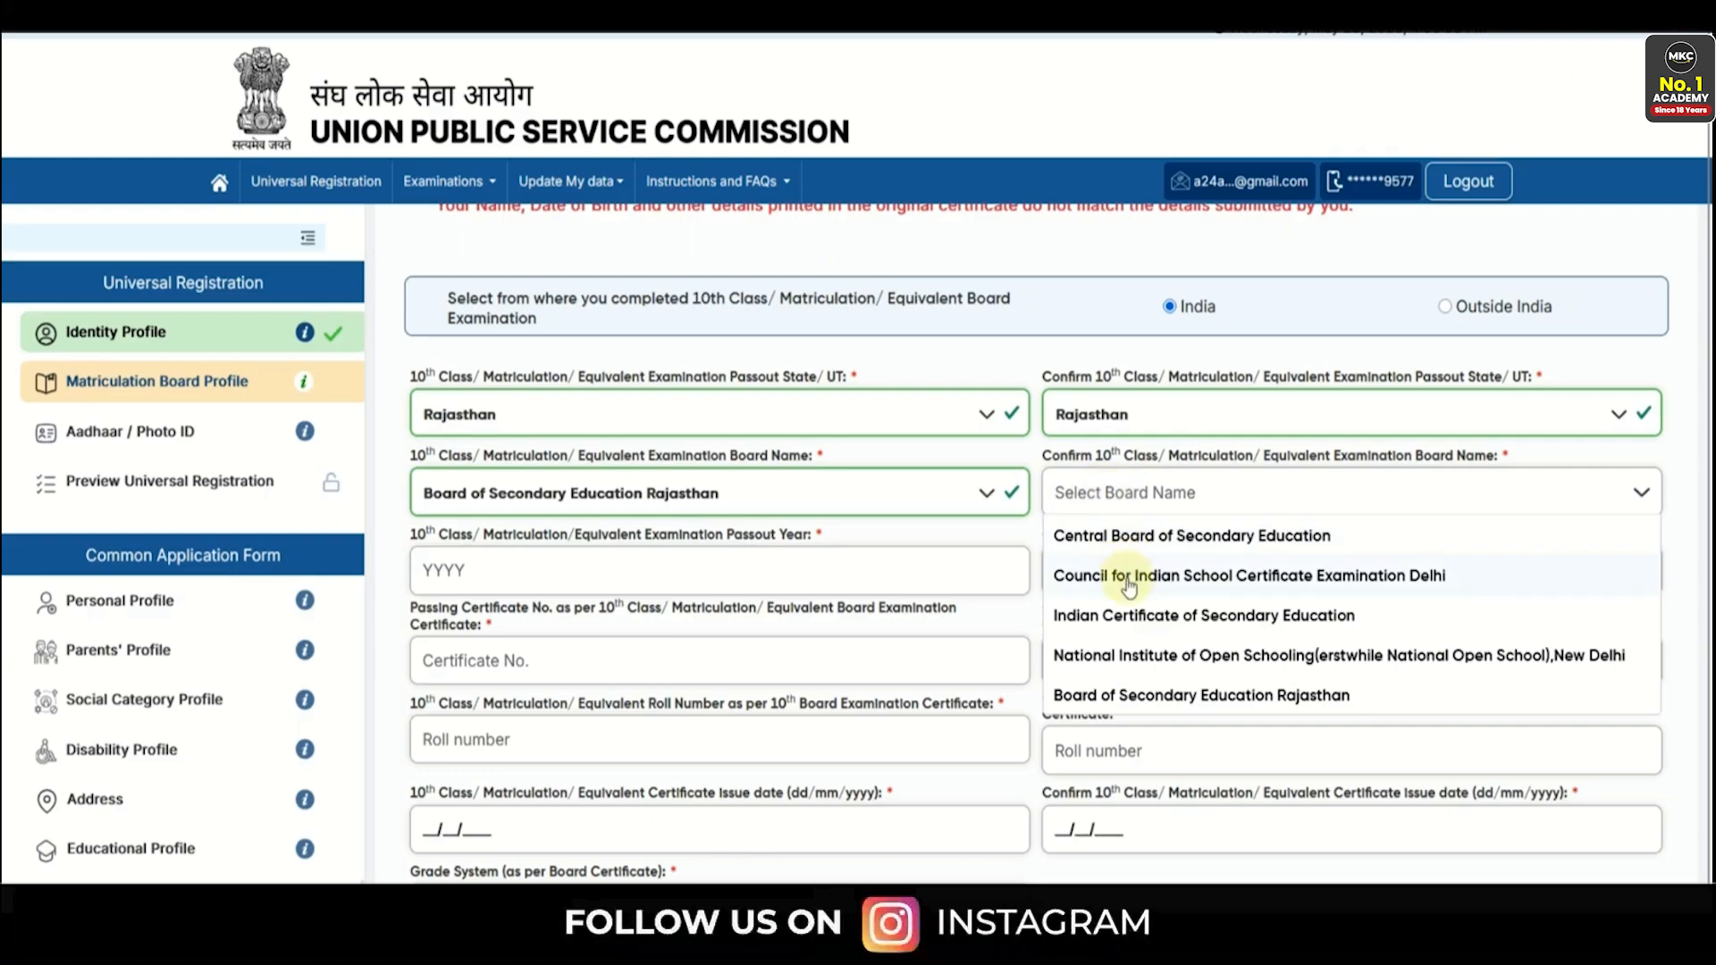
pyautogui.click(1155, 696)
# - Enter 2023 as the passout year and its confirmation
pyautogui.scroll(-1, 501, 447)
pyautogui.click(442, 451)
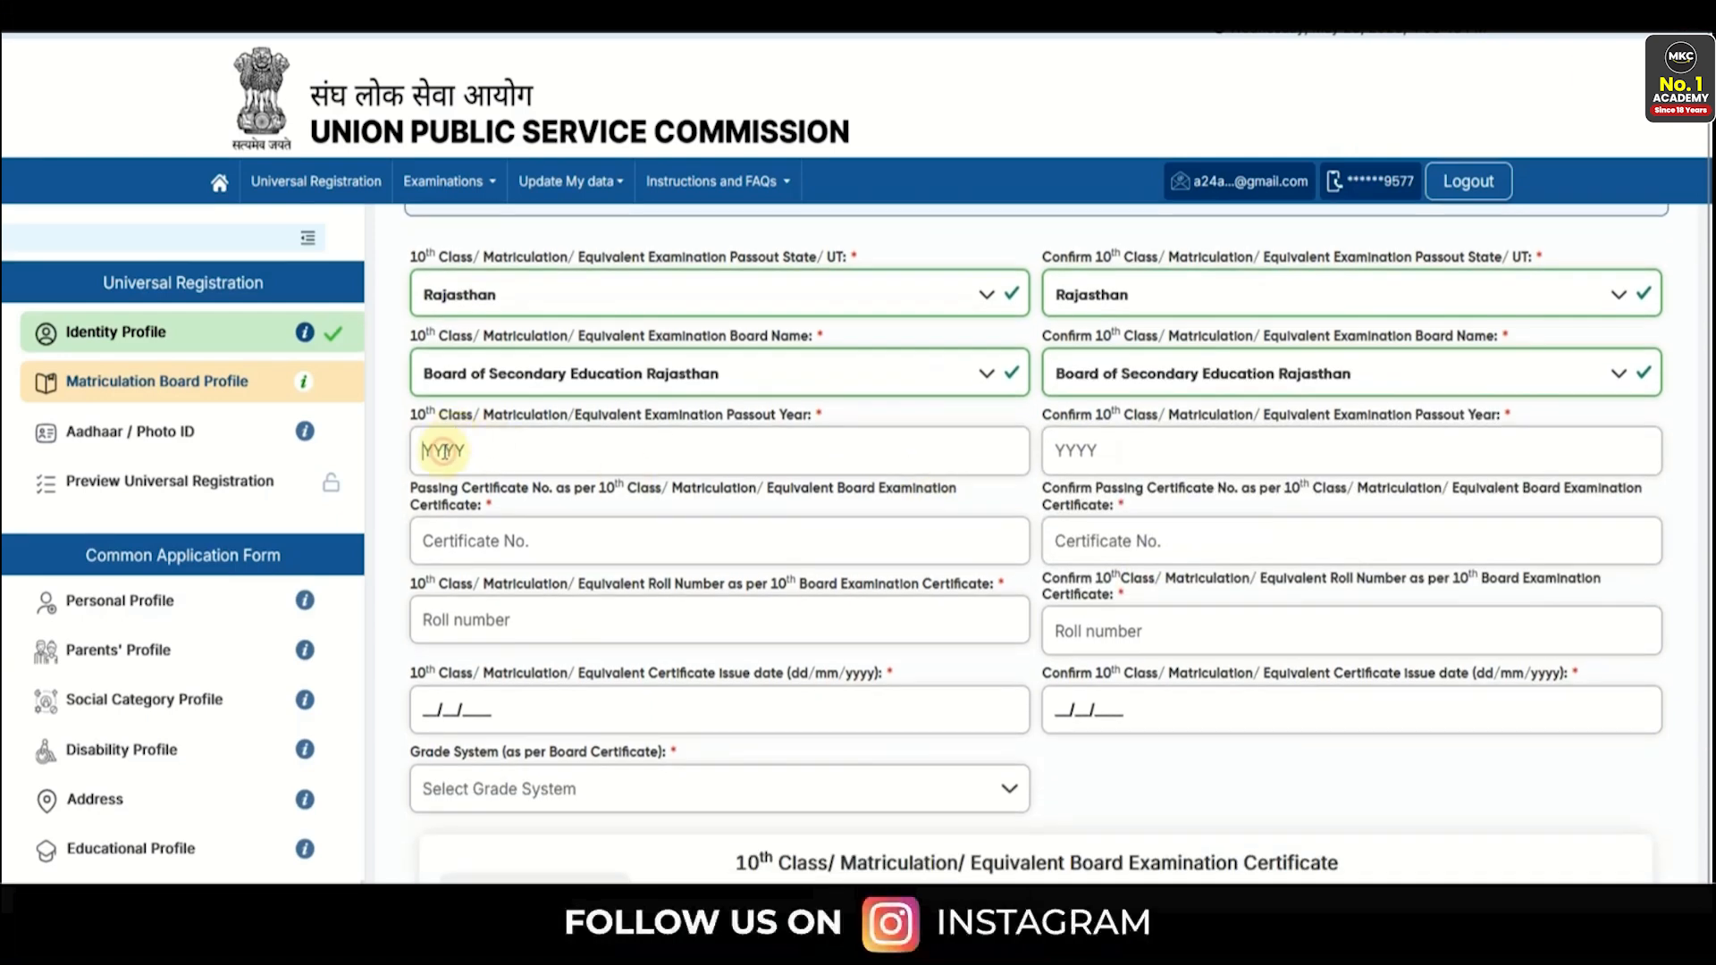
pyautogui.write('20')
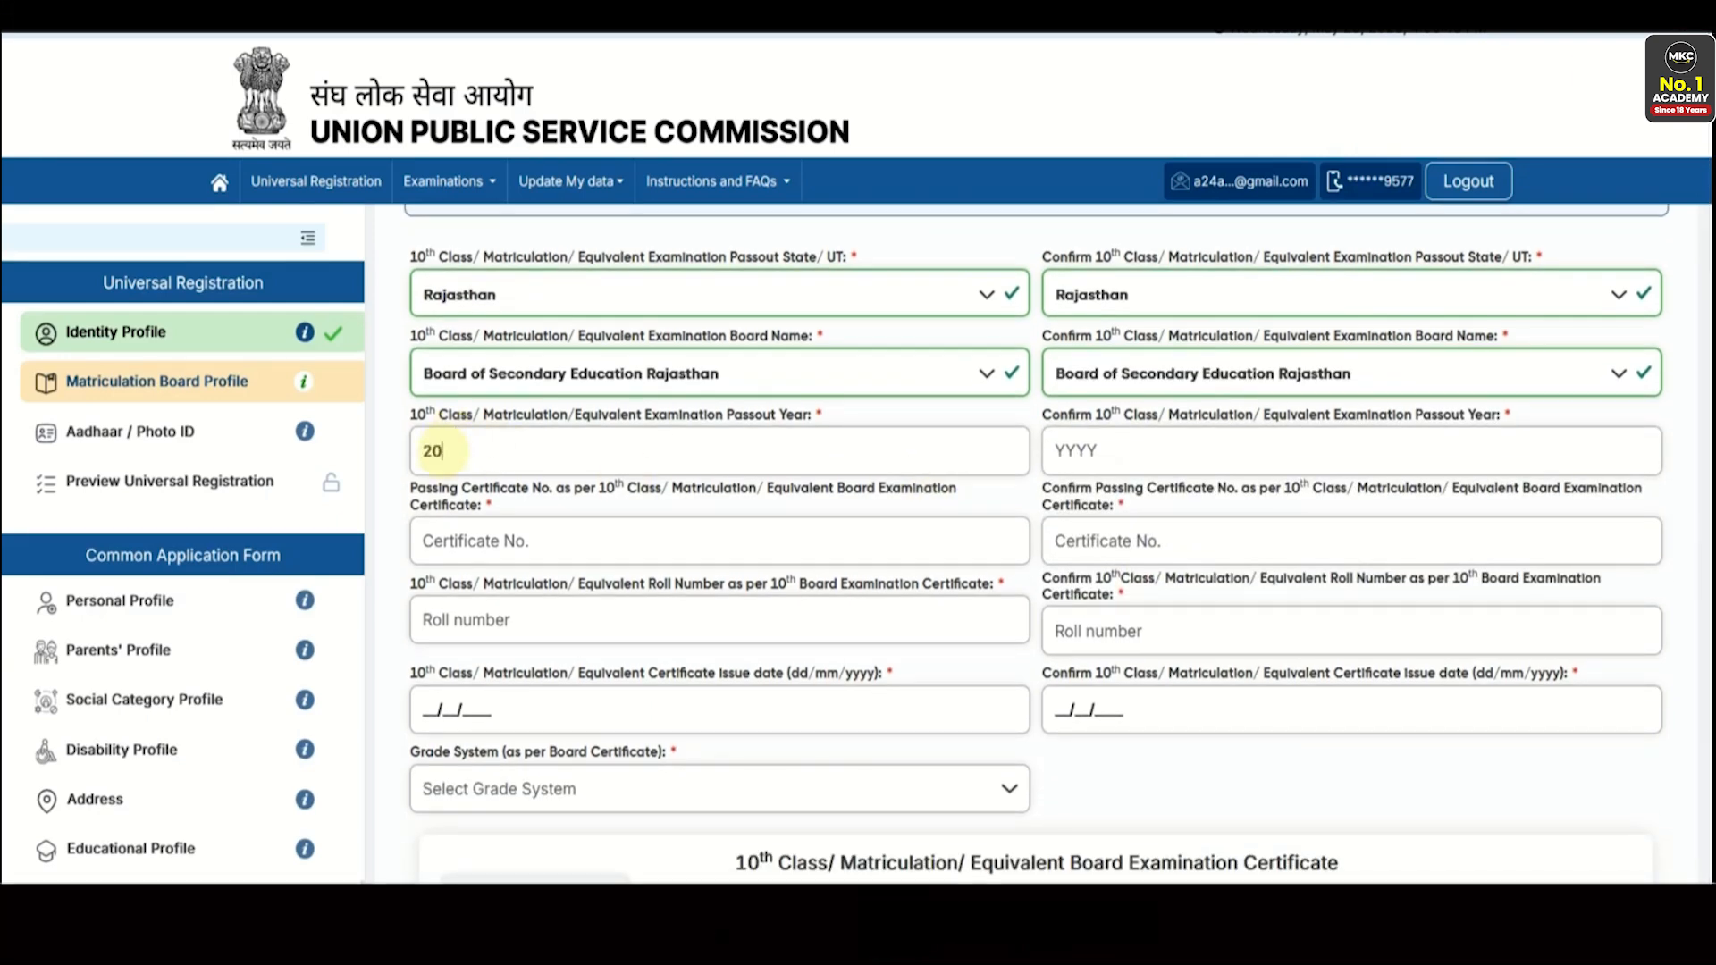
pyautogui.write('23')
pyautogui.click(1095, 461)
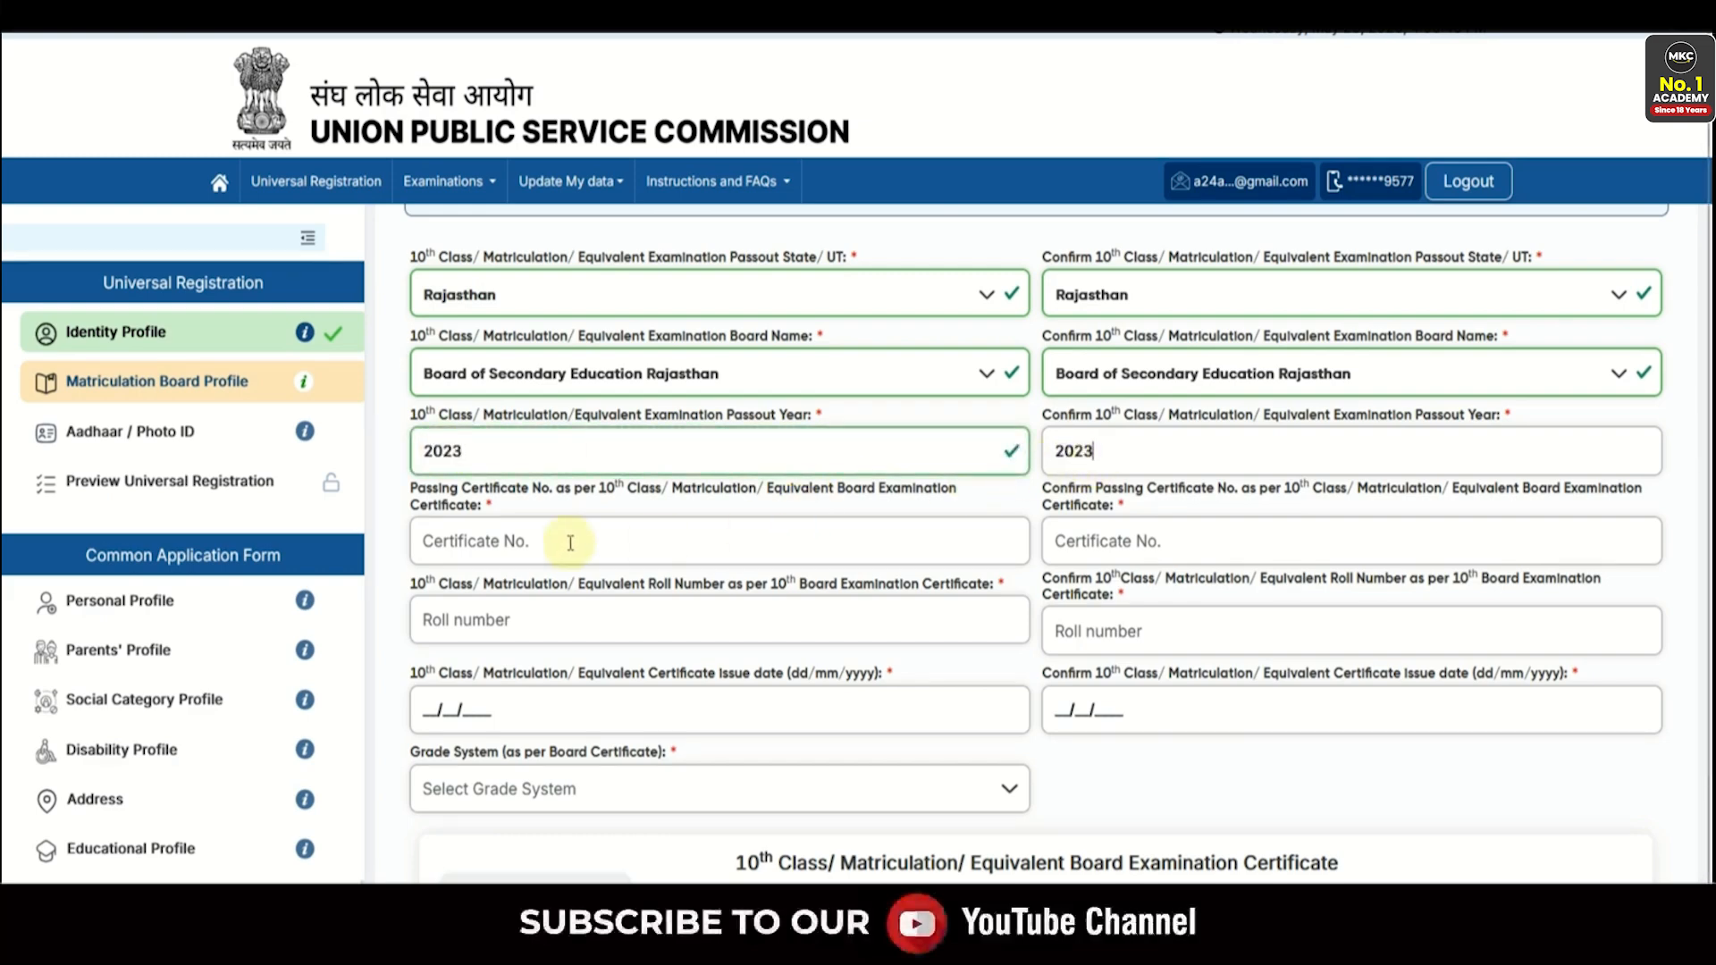
pyautogui.click(507, 546)
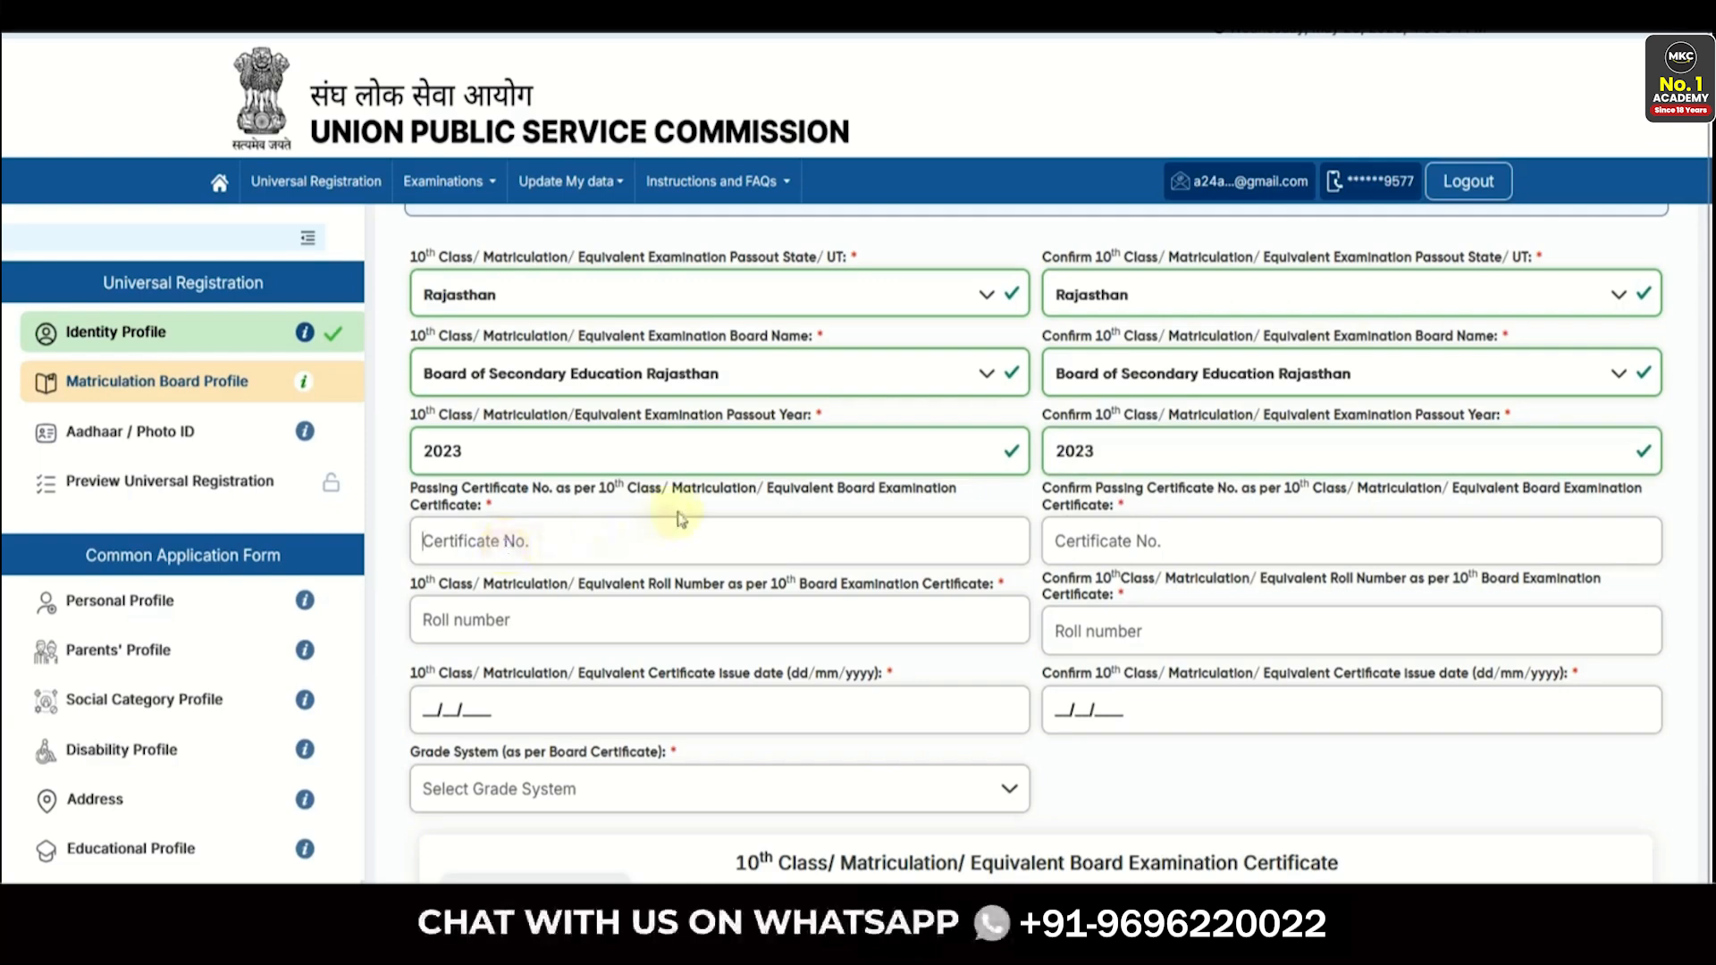
pyautogui.moveTo(669, 493); pyautogui.dragTo(724, 494)
pyautogui.click(726, 494)
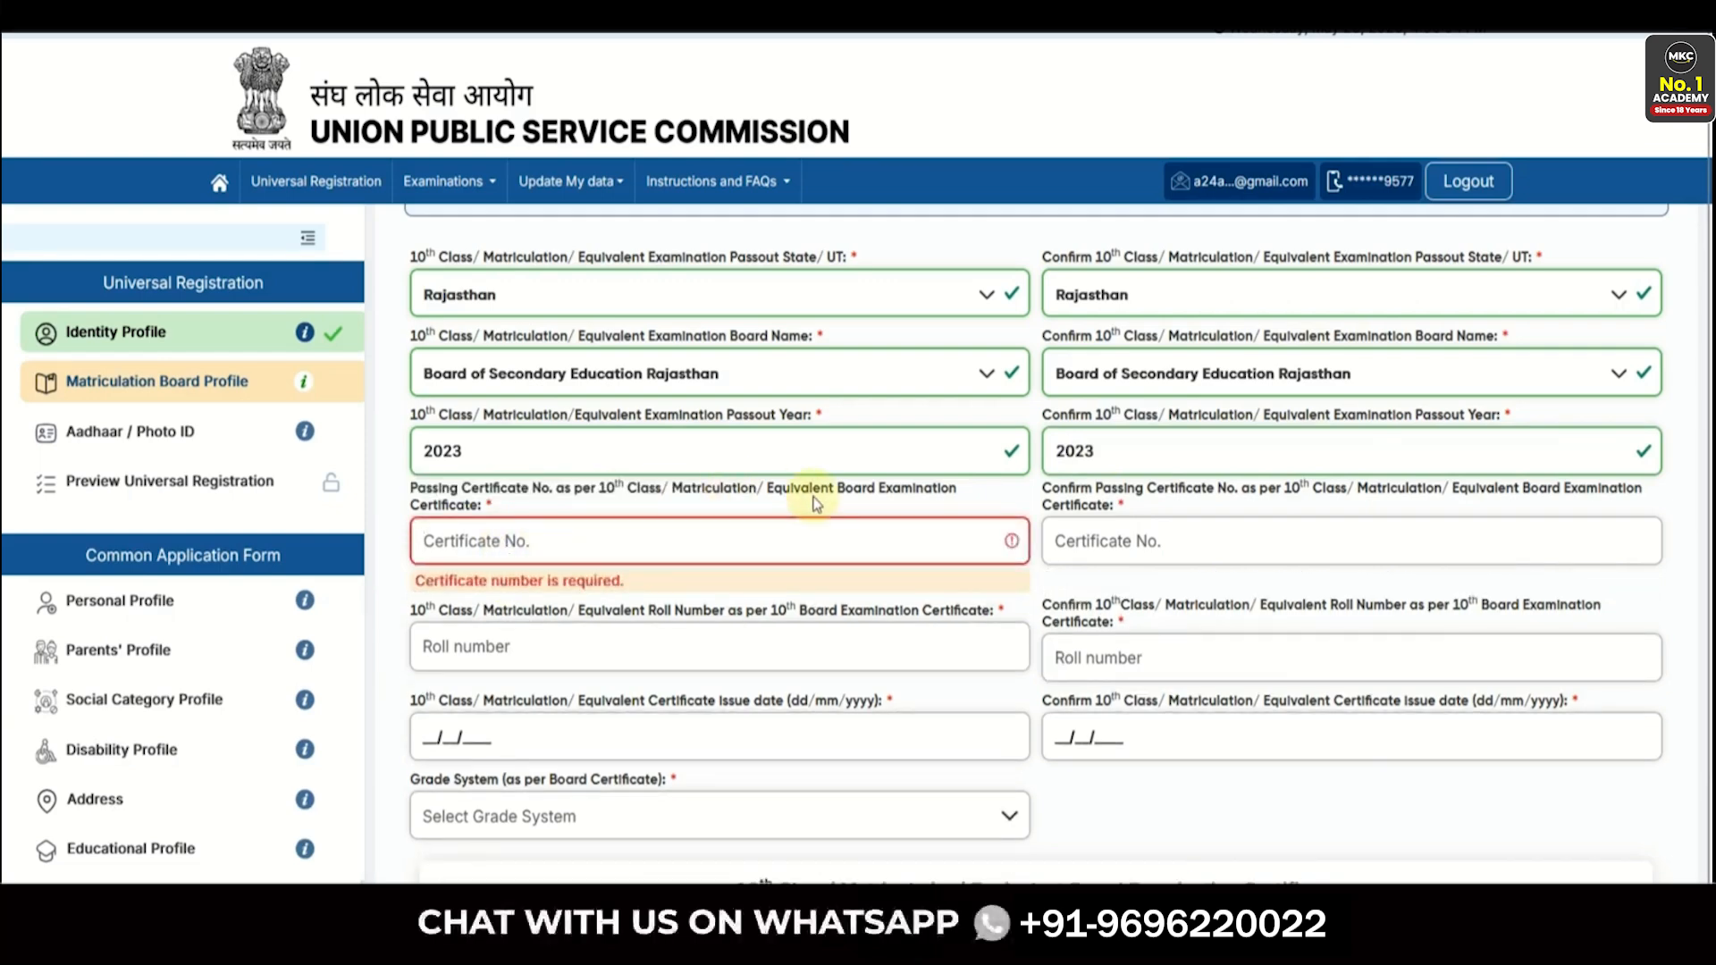
pyautogui.click(463, 532)
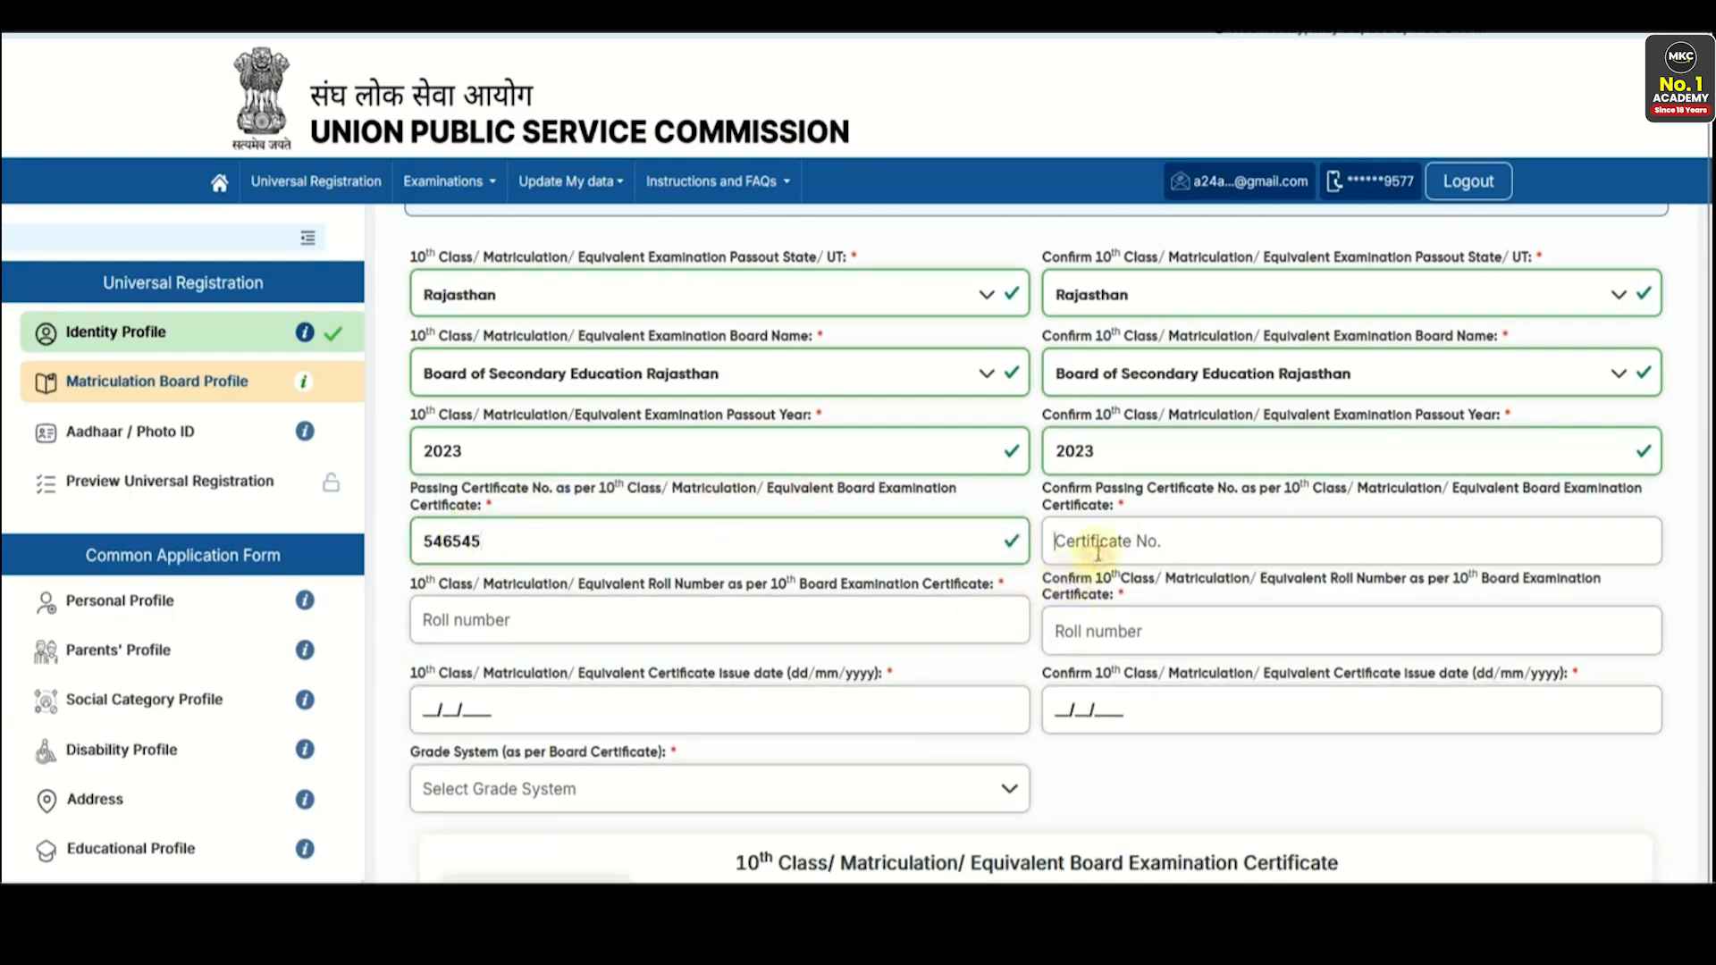
pyautogui.click(1098, 547)
pyautogui.write('546545')
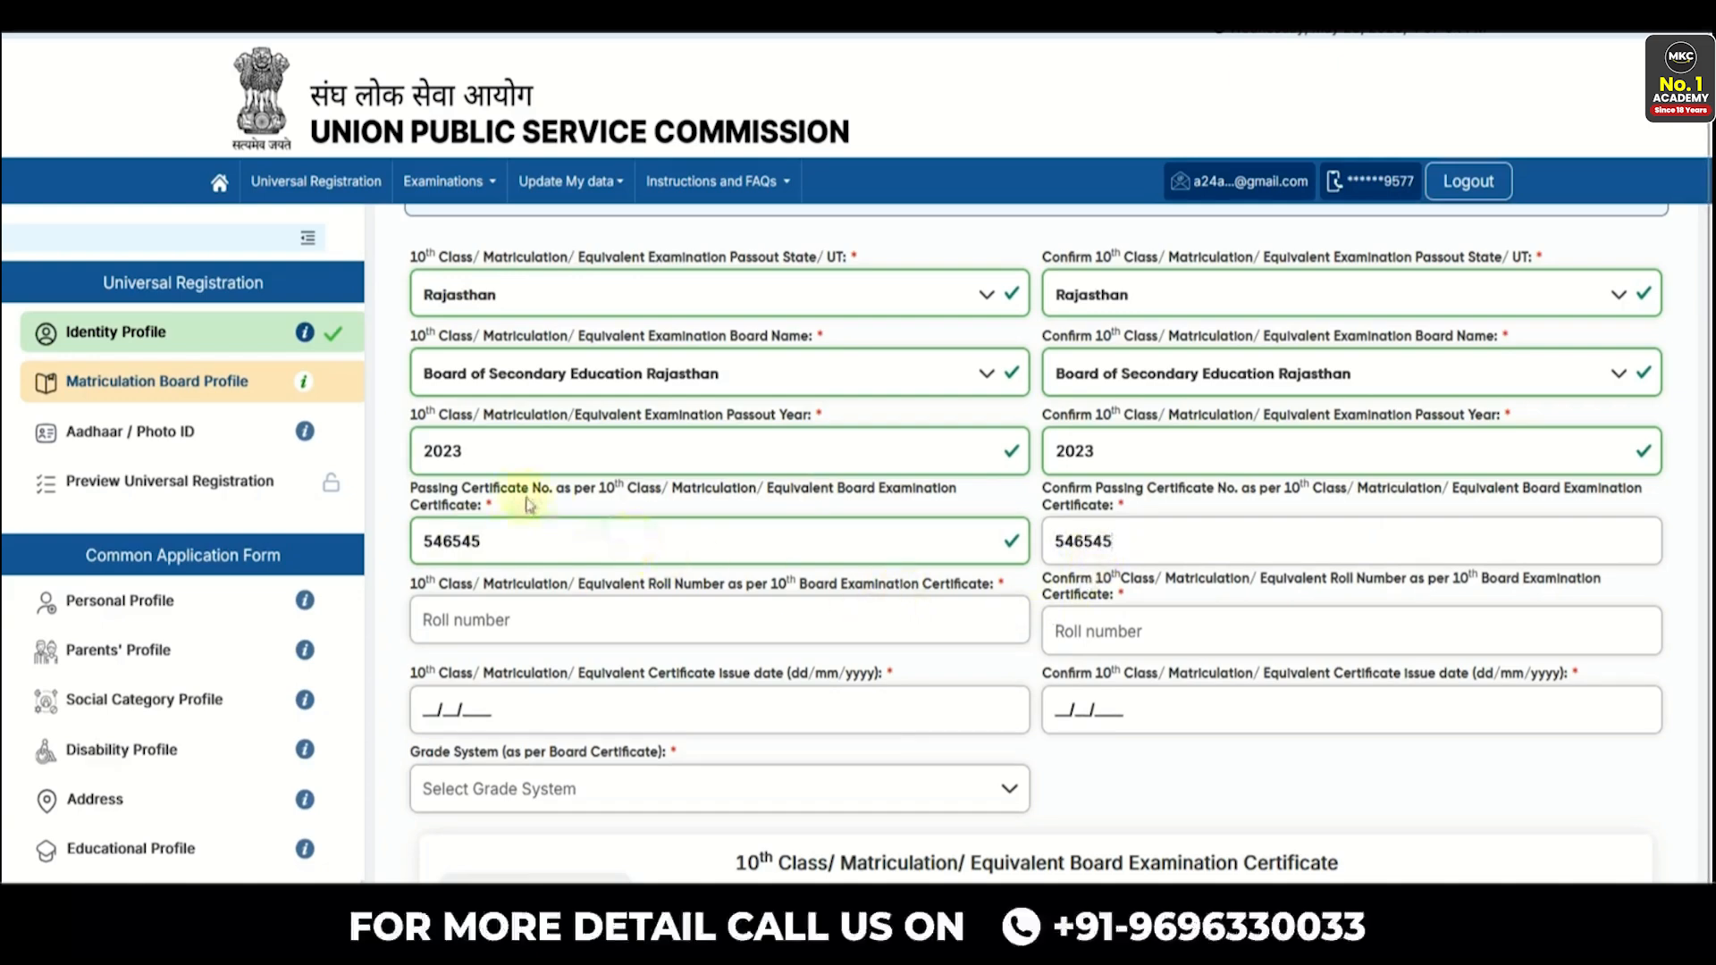
pyautogui.click(595, 506)
pyautogui.click(494, 620)
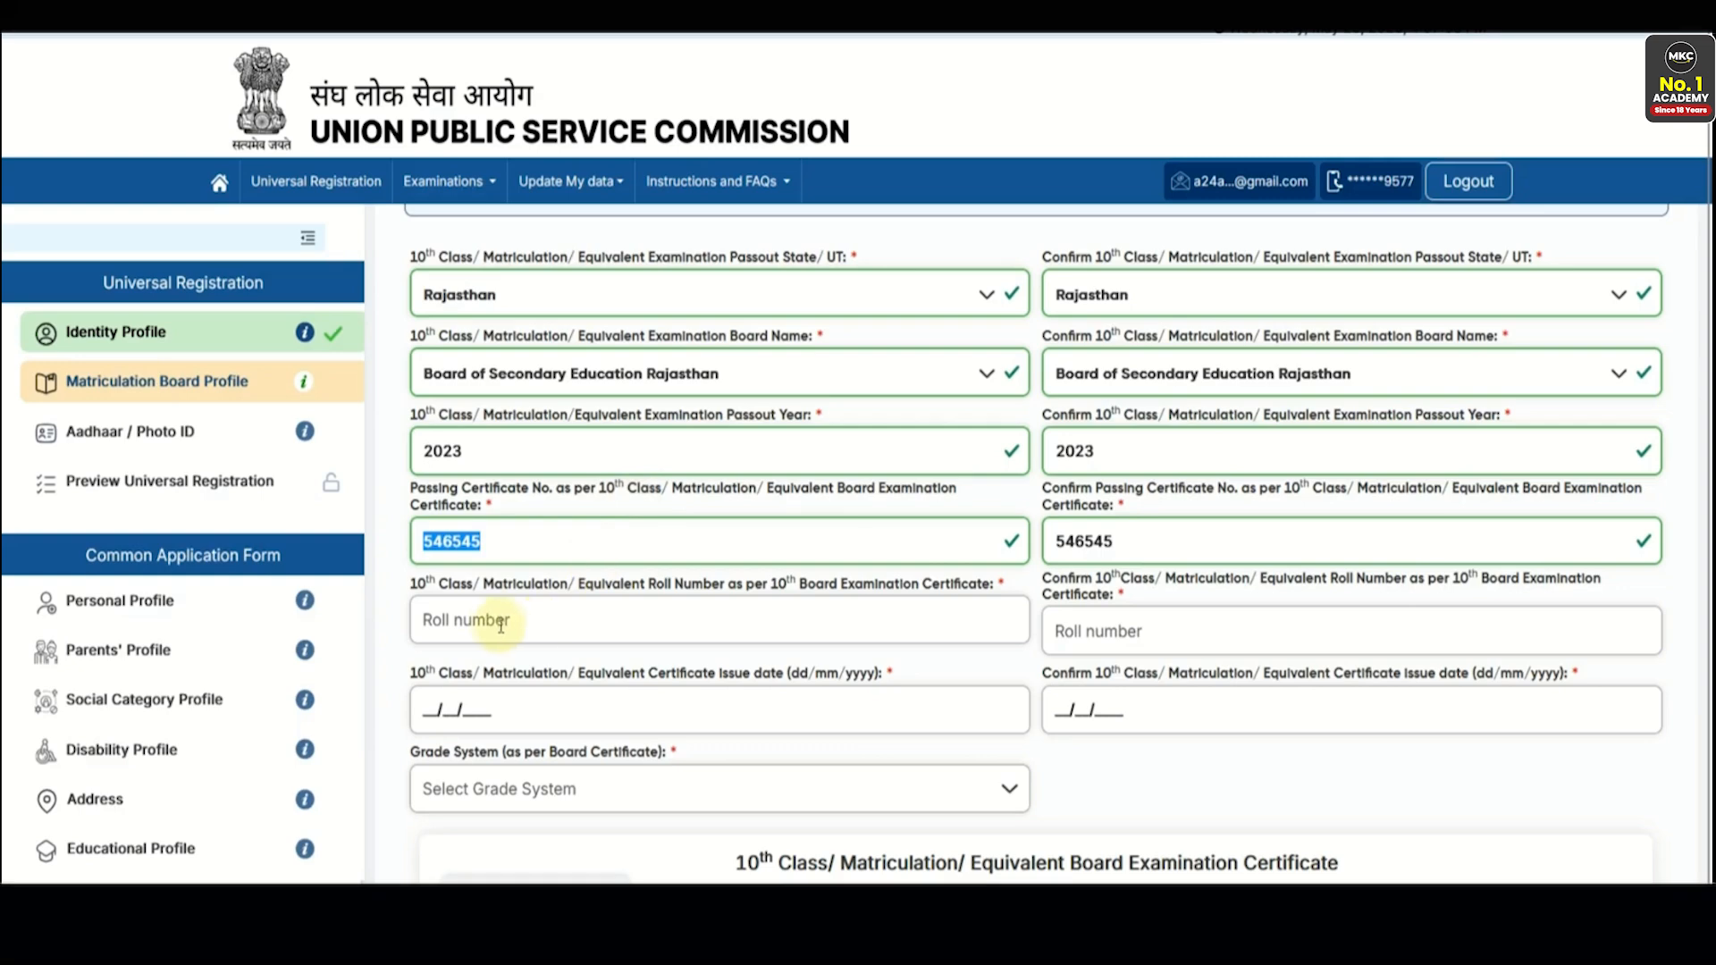
# - Enter 14/06/2023 as the certificate issue date
pyautogui.scroll(-2, 643, 634)
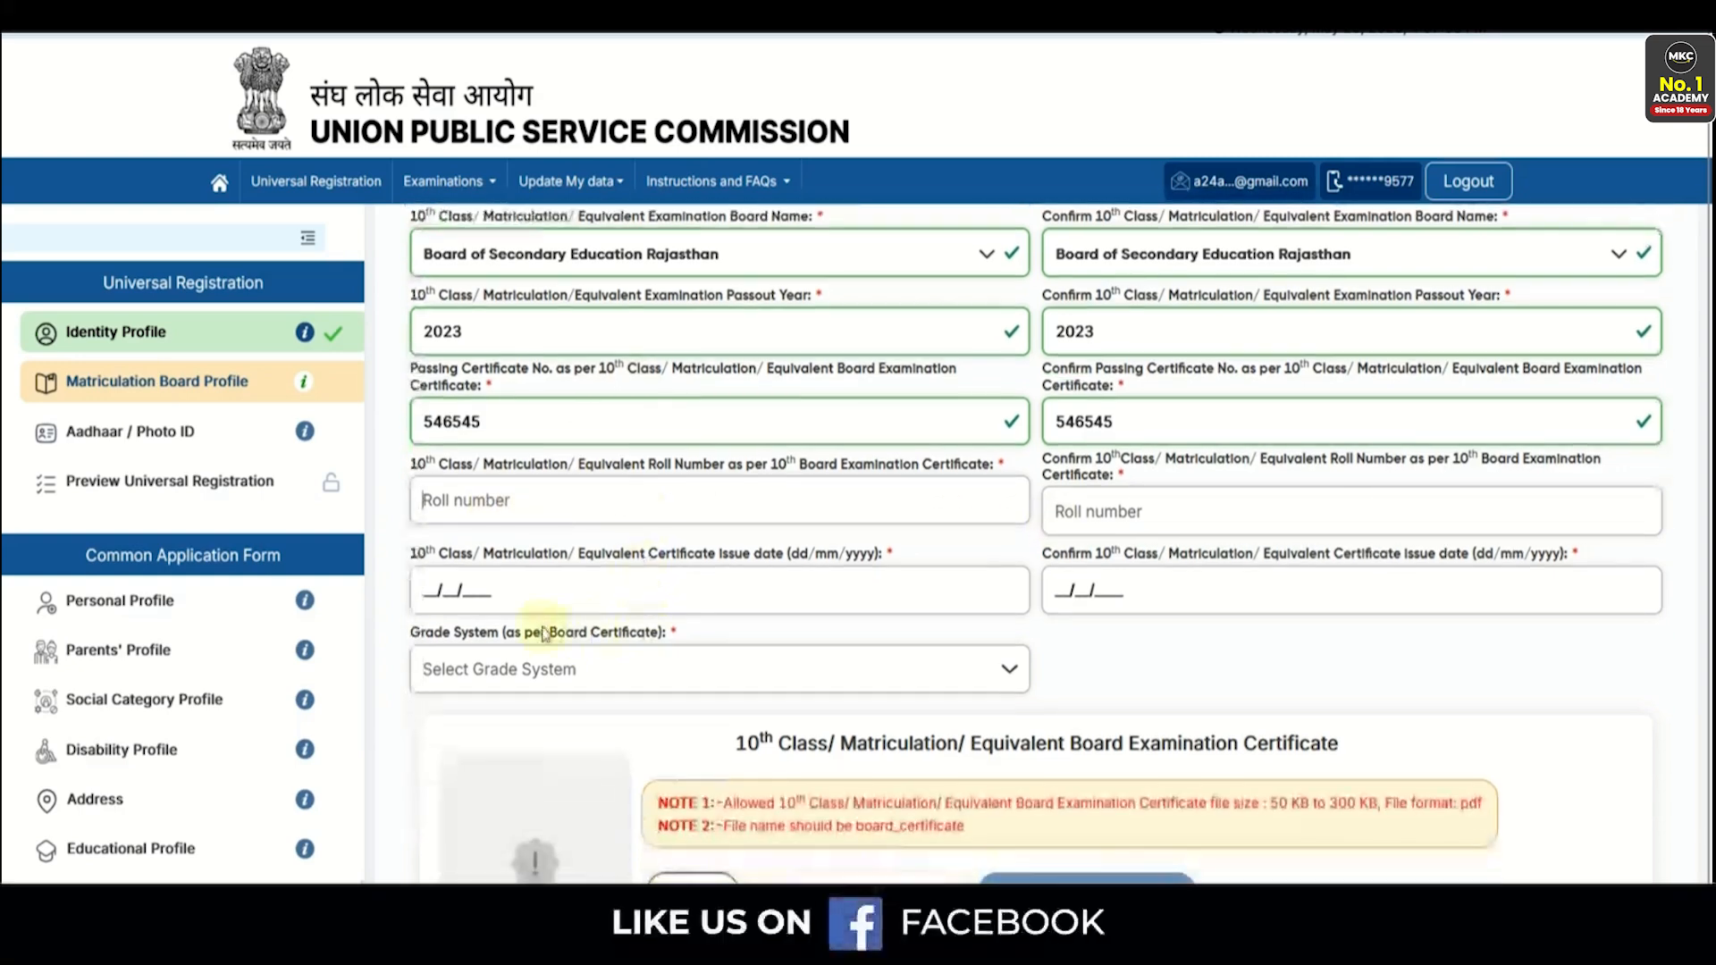
pyautogui.click(675, 562)
pyautogui.moveTo(671, 576); pyautogui.dragTo(724, 579)
pyautogui.click(754, 577)
pyautogui.click(454, 609)
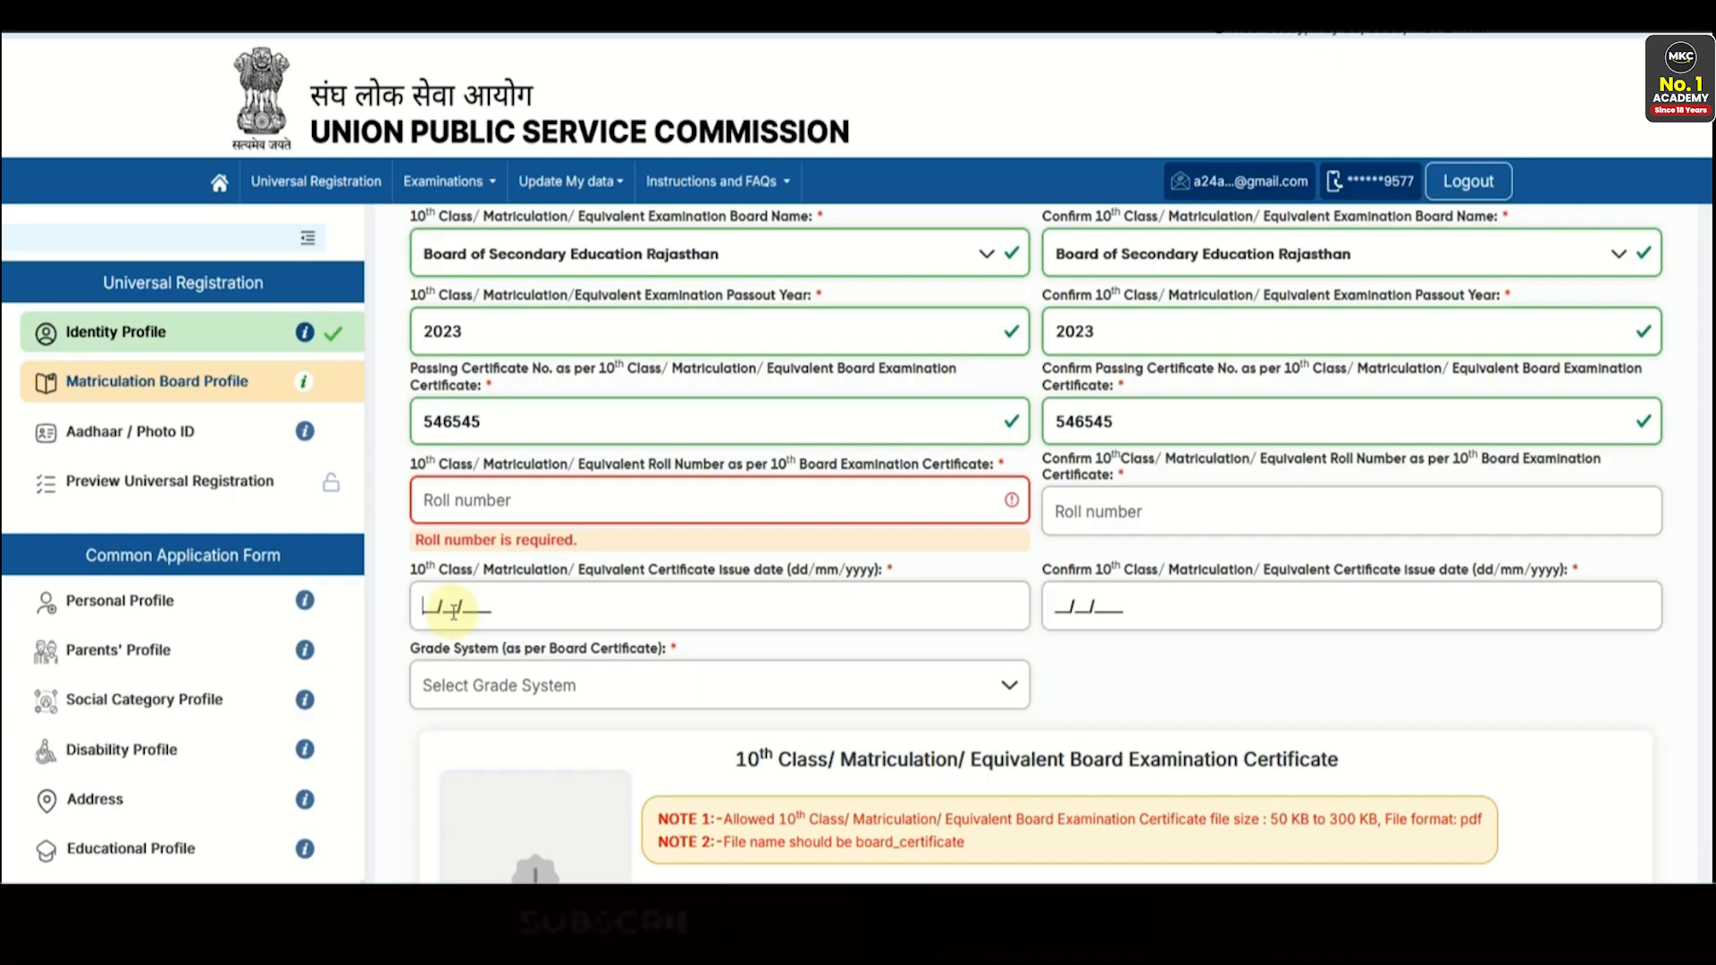
pyautogui.write('14/06/2023')
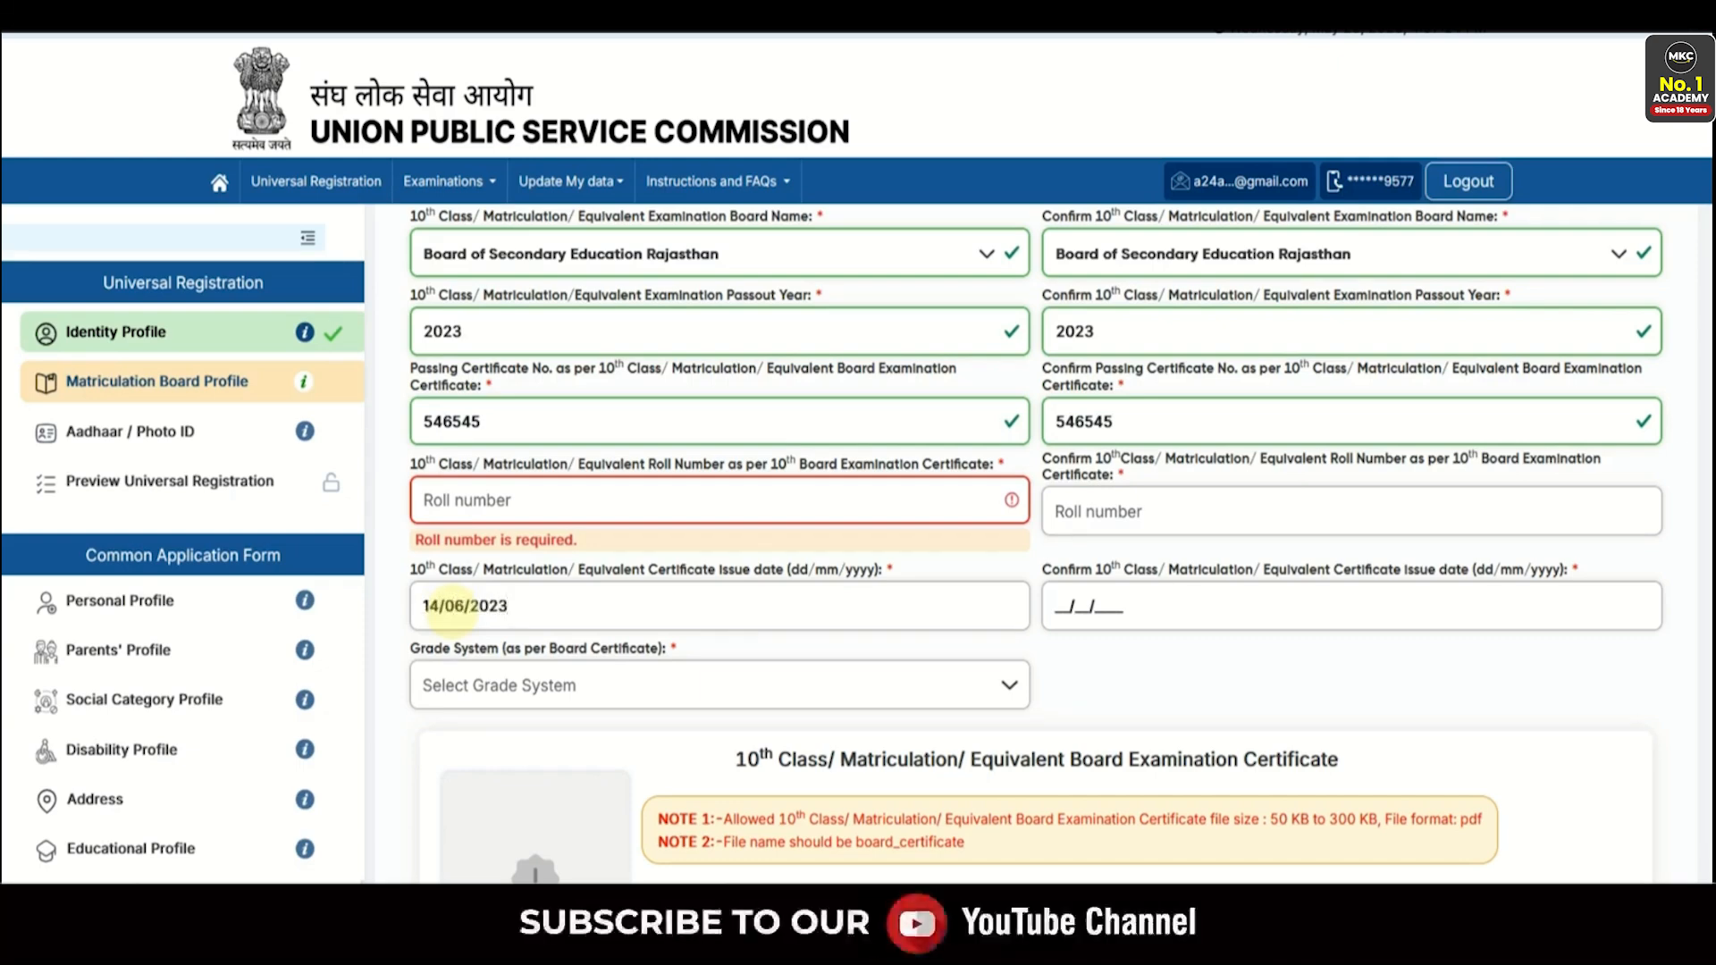
pyautogui.click(1091, 622)
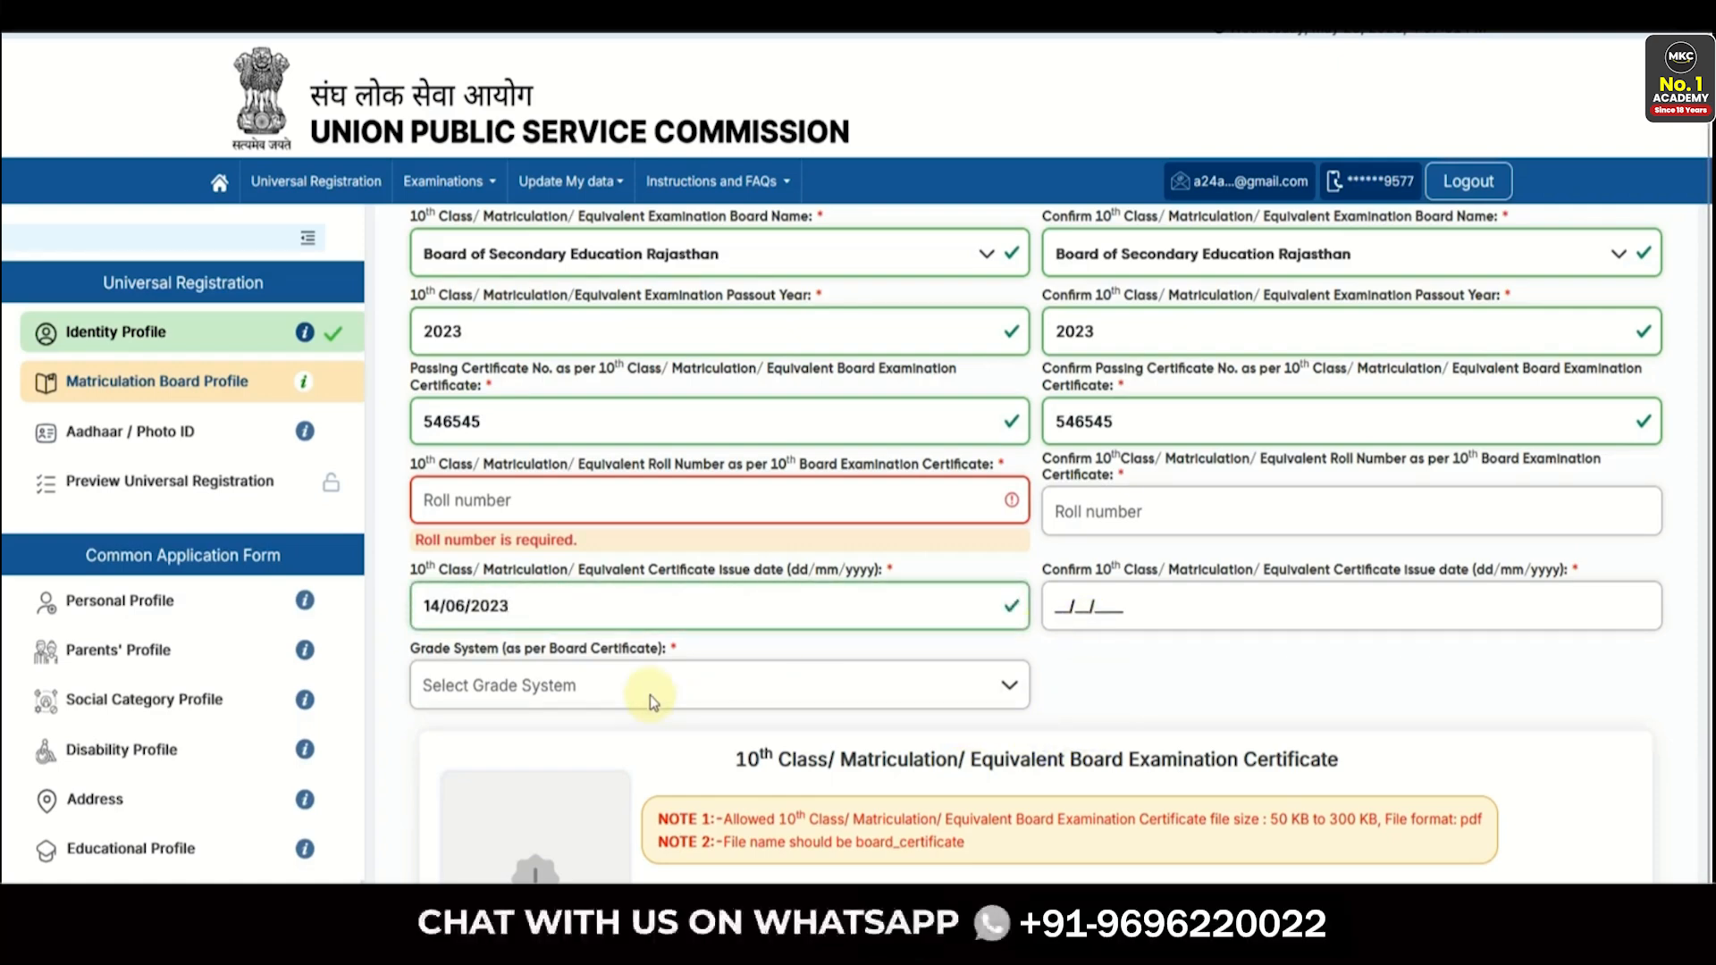
# - Set the grade system to Percentage(%) Marks and enter 80.00 percent
pyautogui.scroll(-3, 651, 695)
pyautogui.click(524, 446)
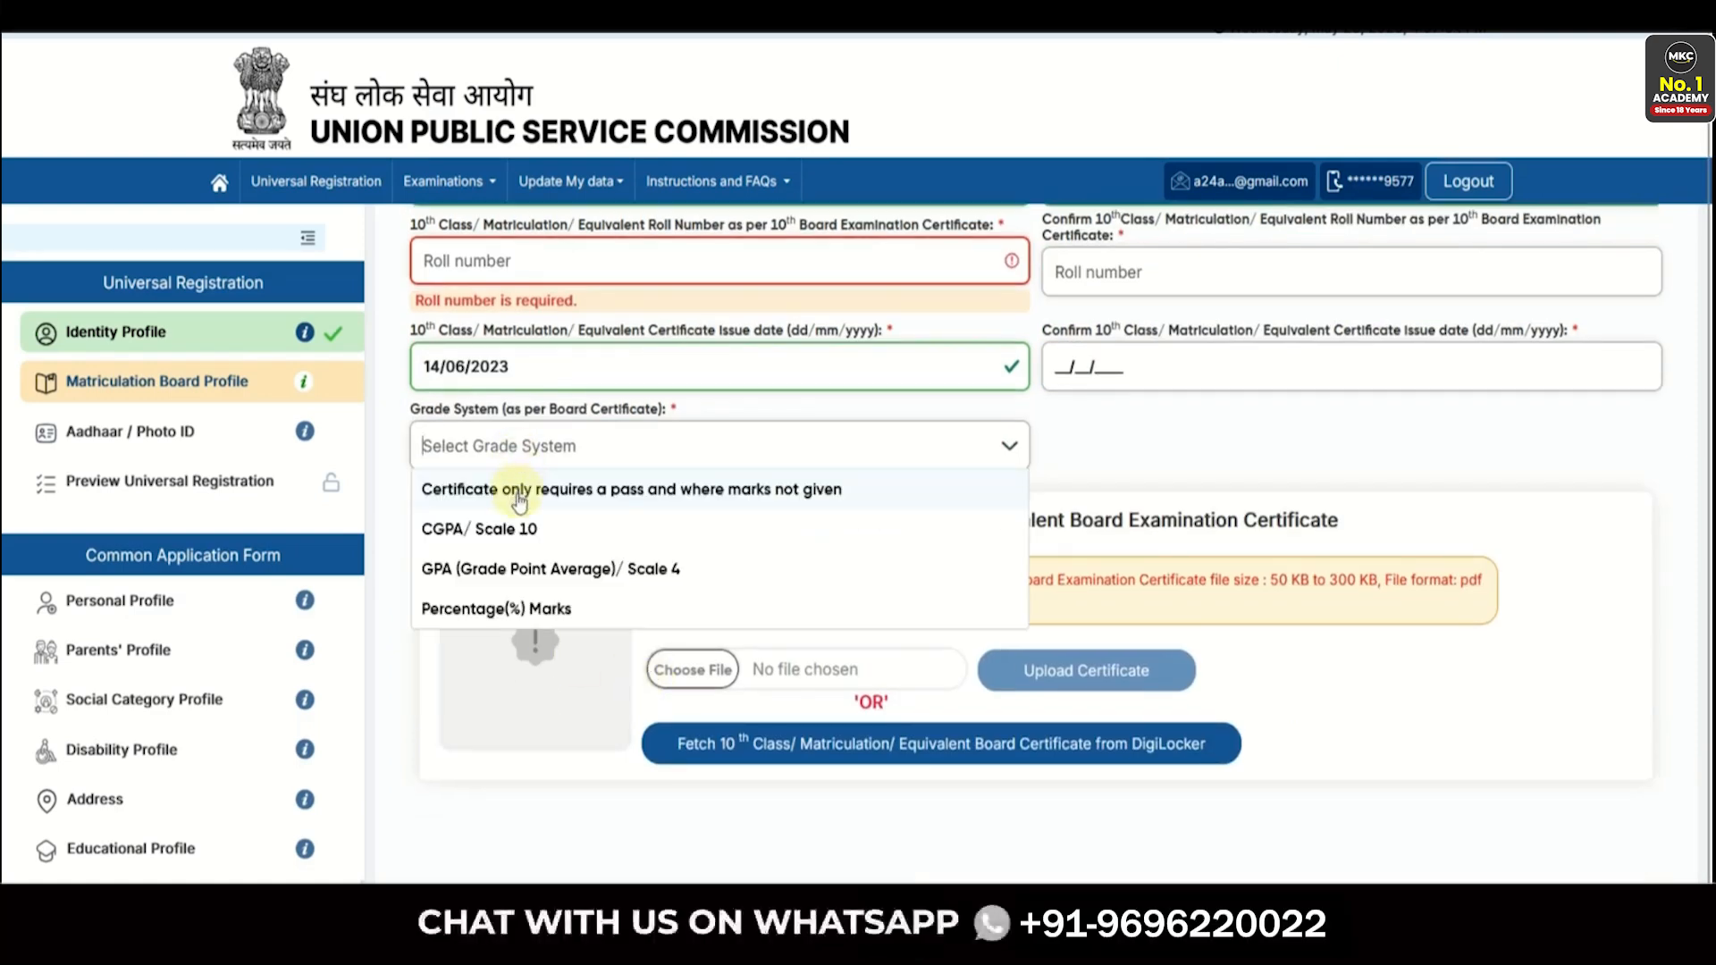
pyautogui.click(493, 531)
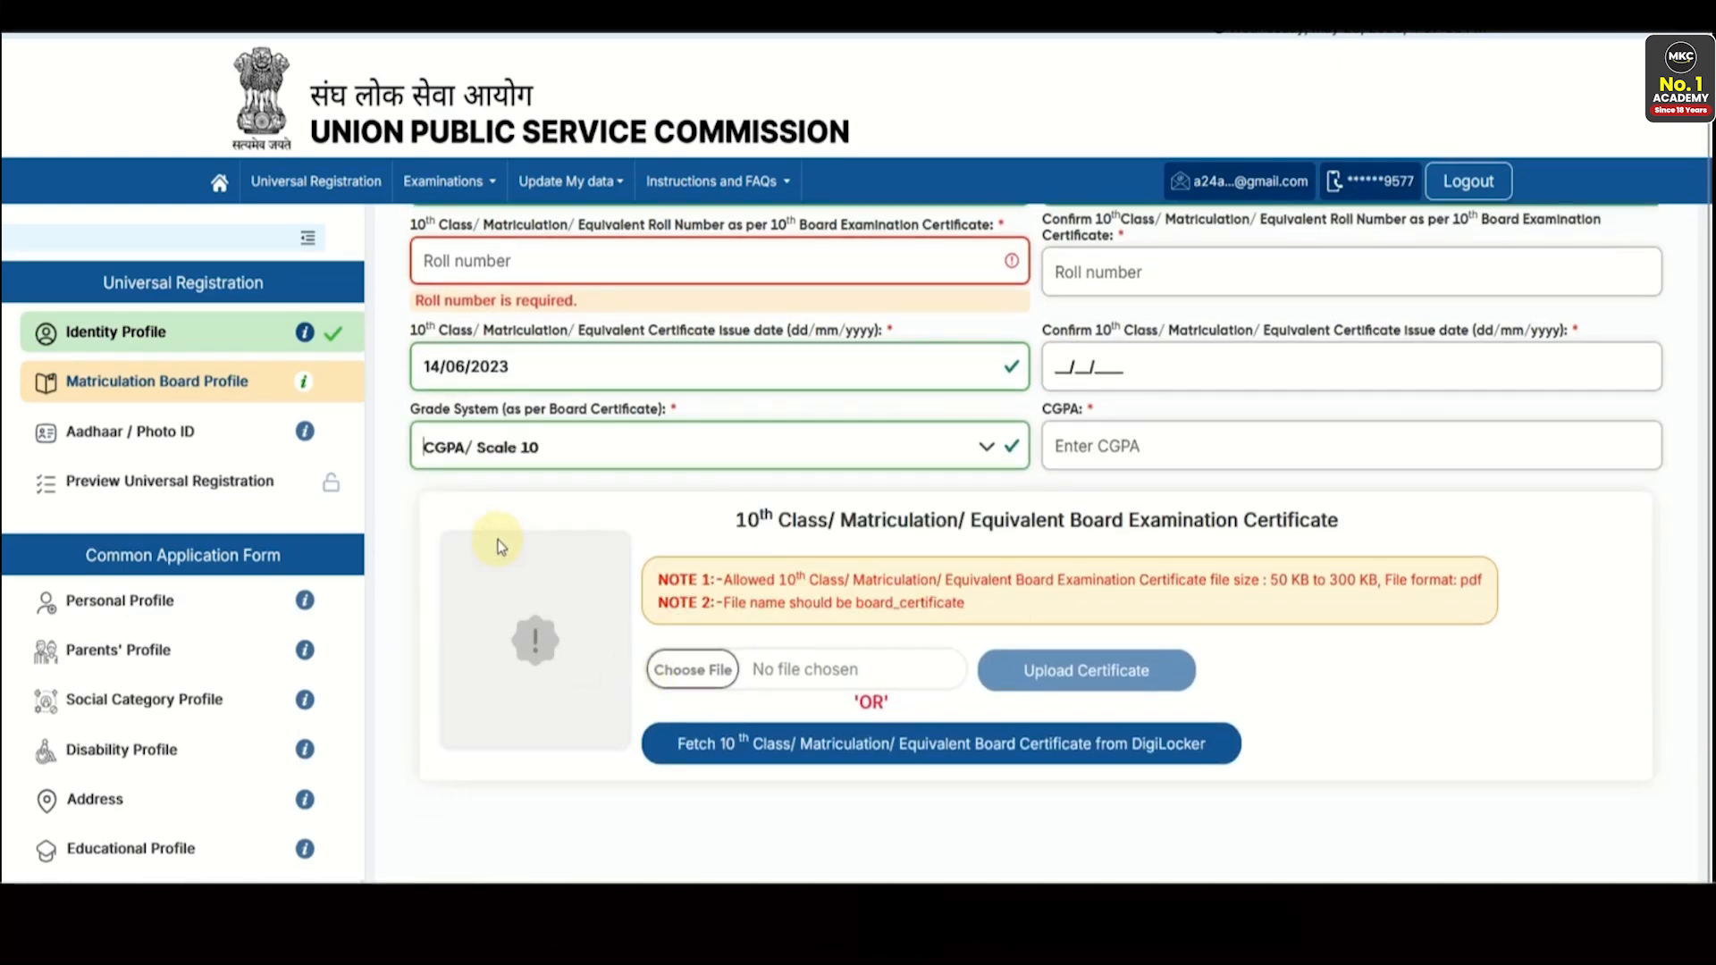
pyautogui.click(733, 451)
pyautogui.click(537, 612)
pyautogui.click(844, 454)
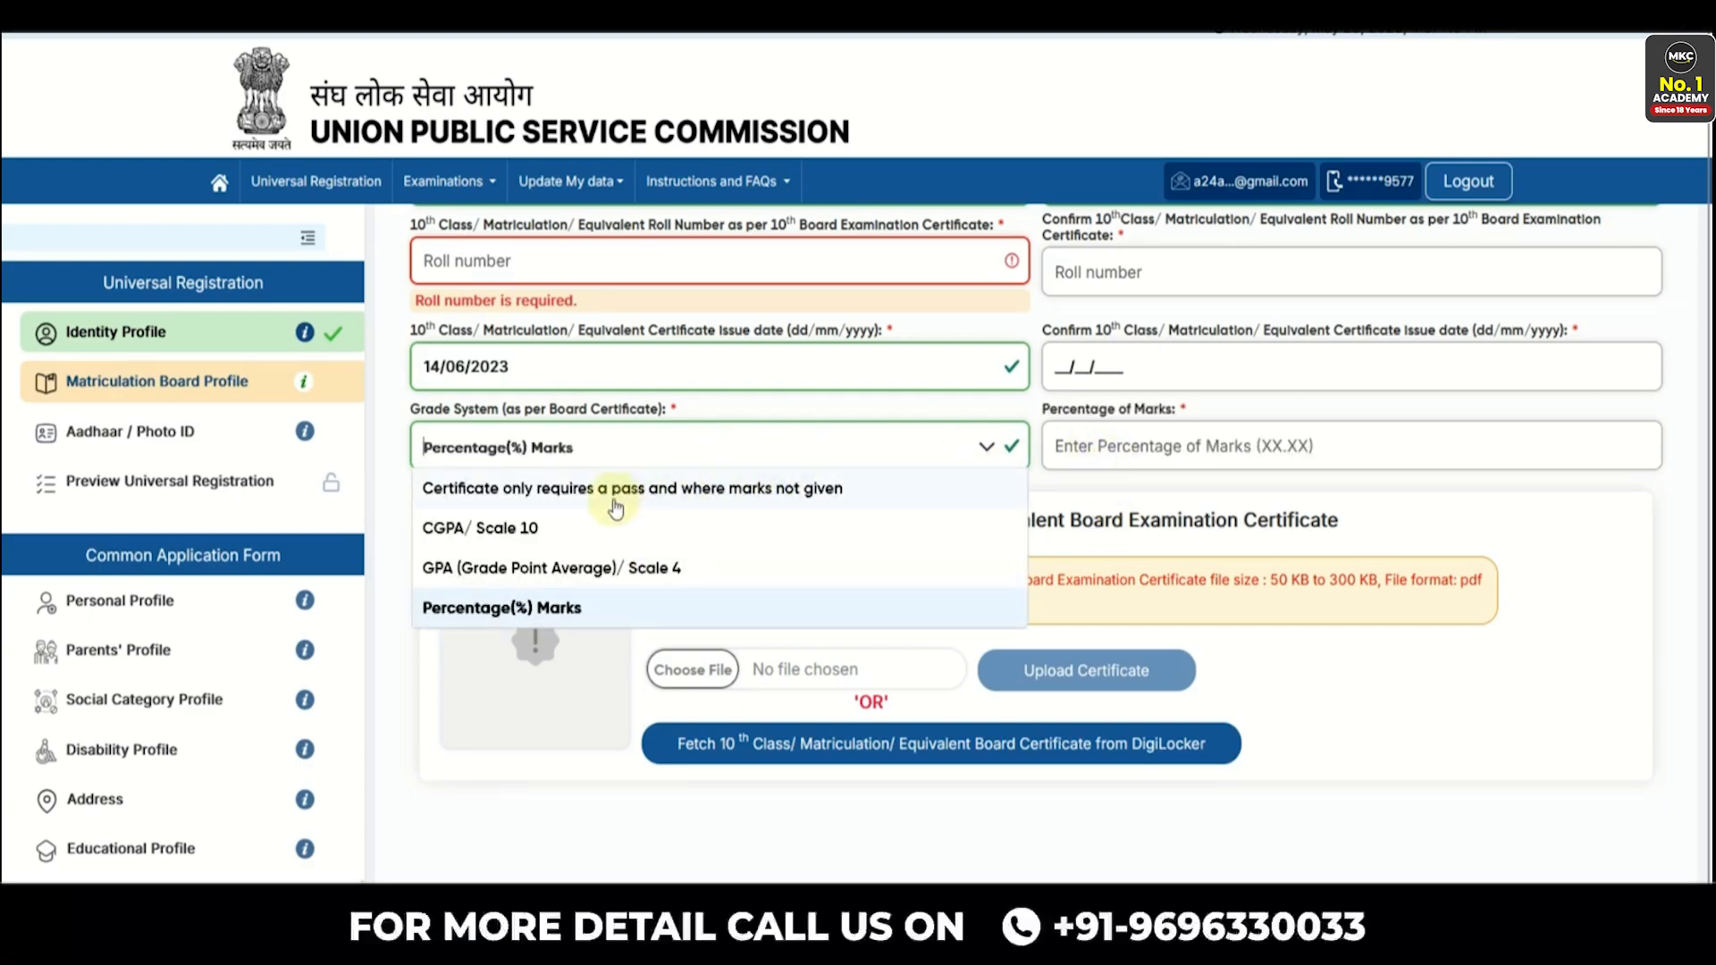
pyautogui.click(657, 501)
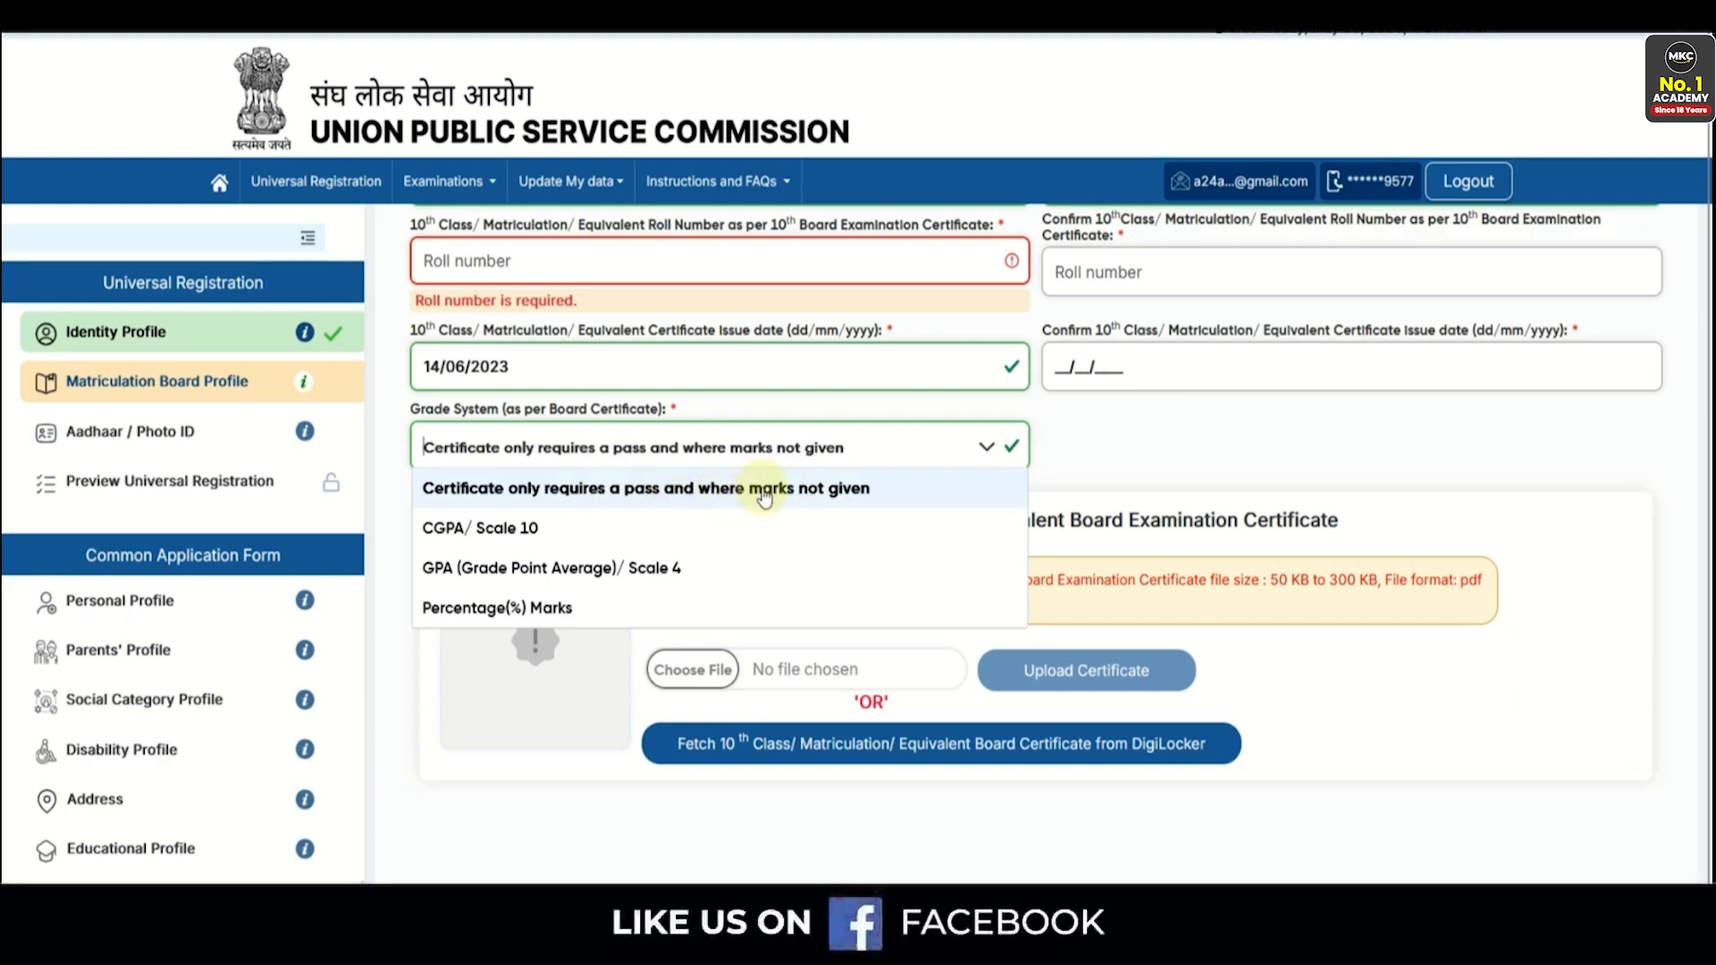
pyautogui.click(633, 577)
pyautogui.click(1072, 447)
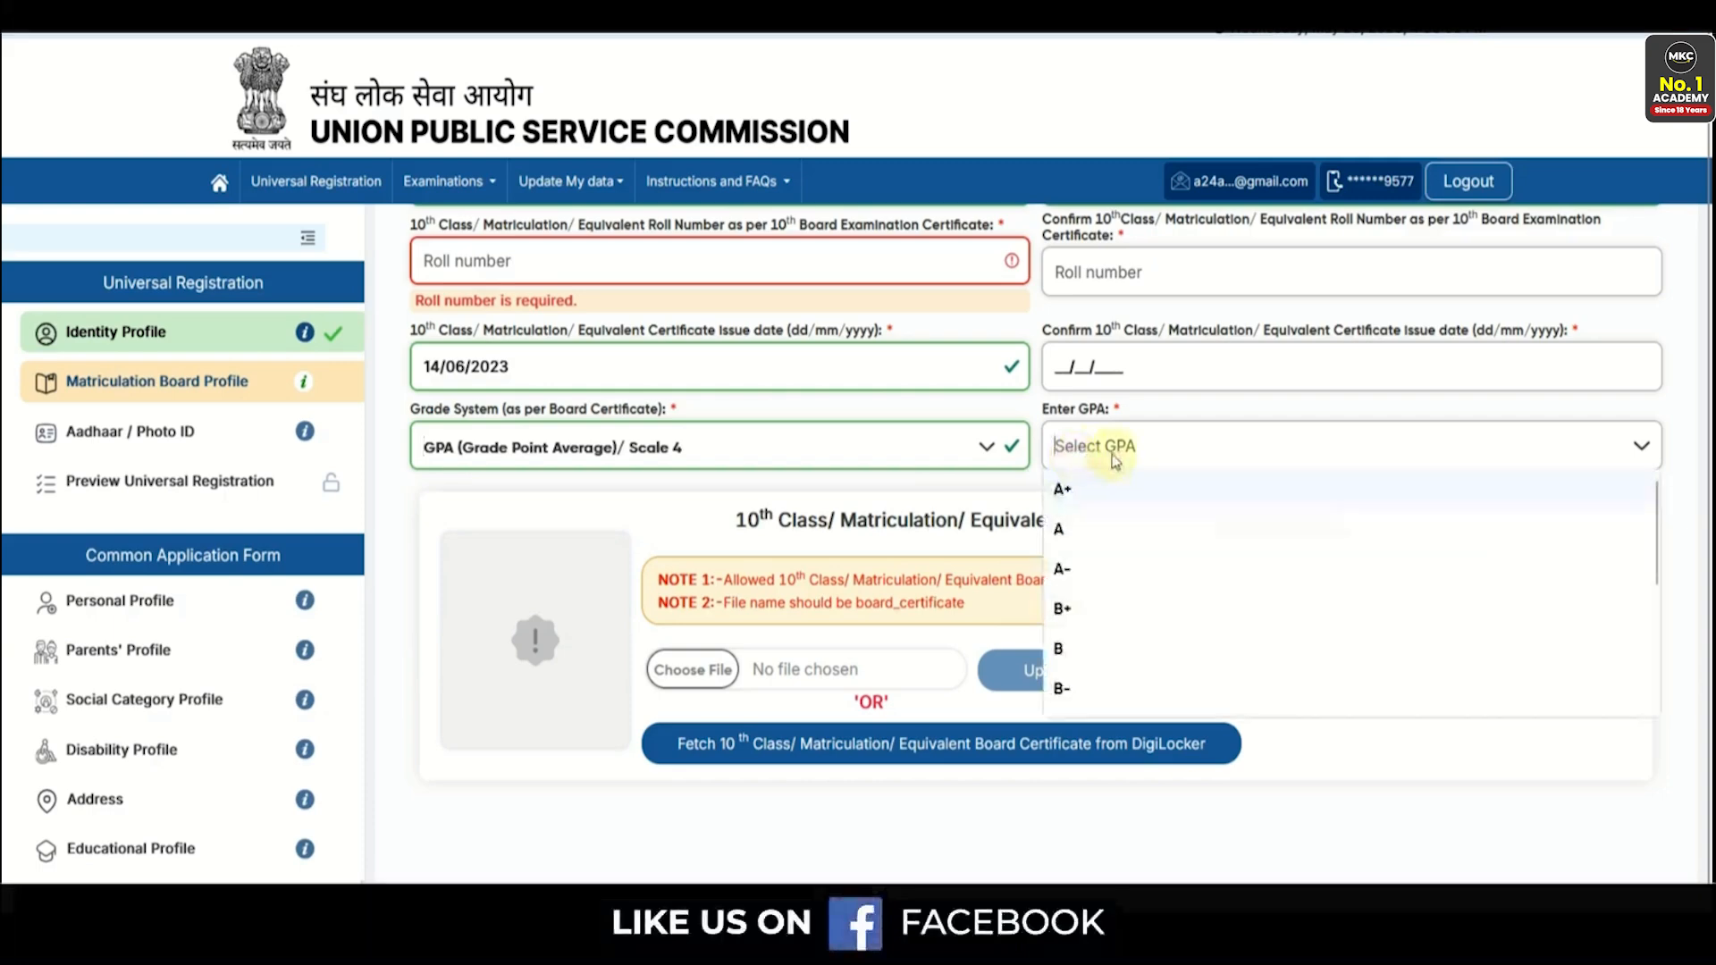
pyautogui.click(641, 451)
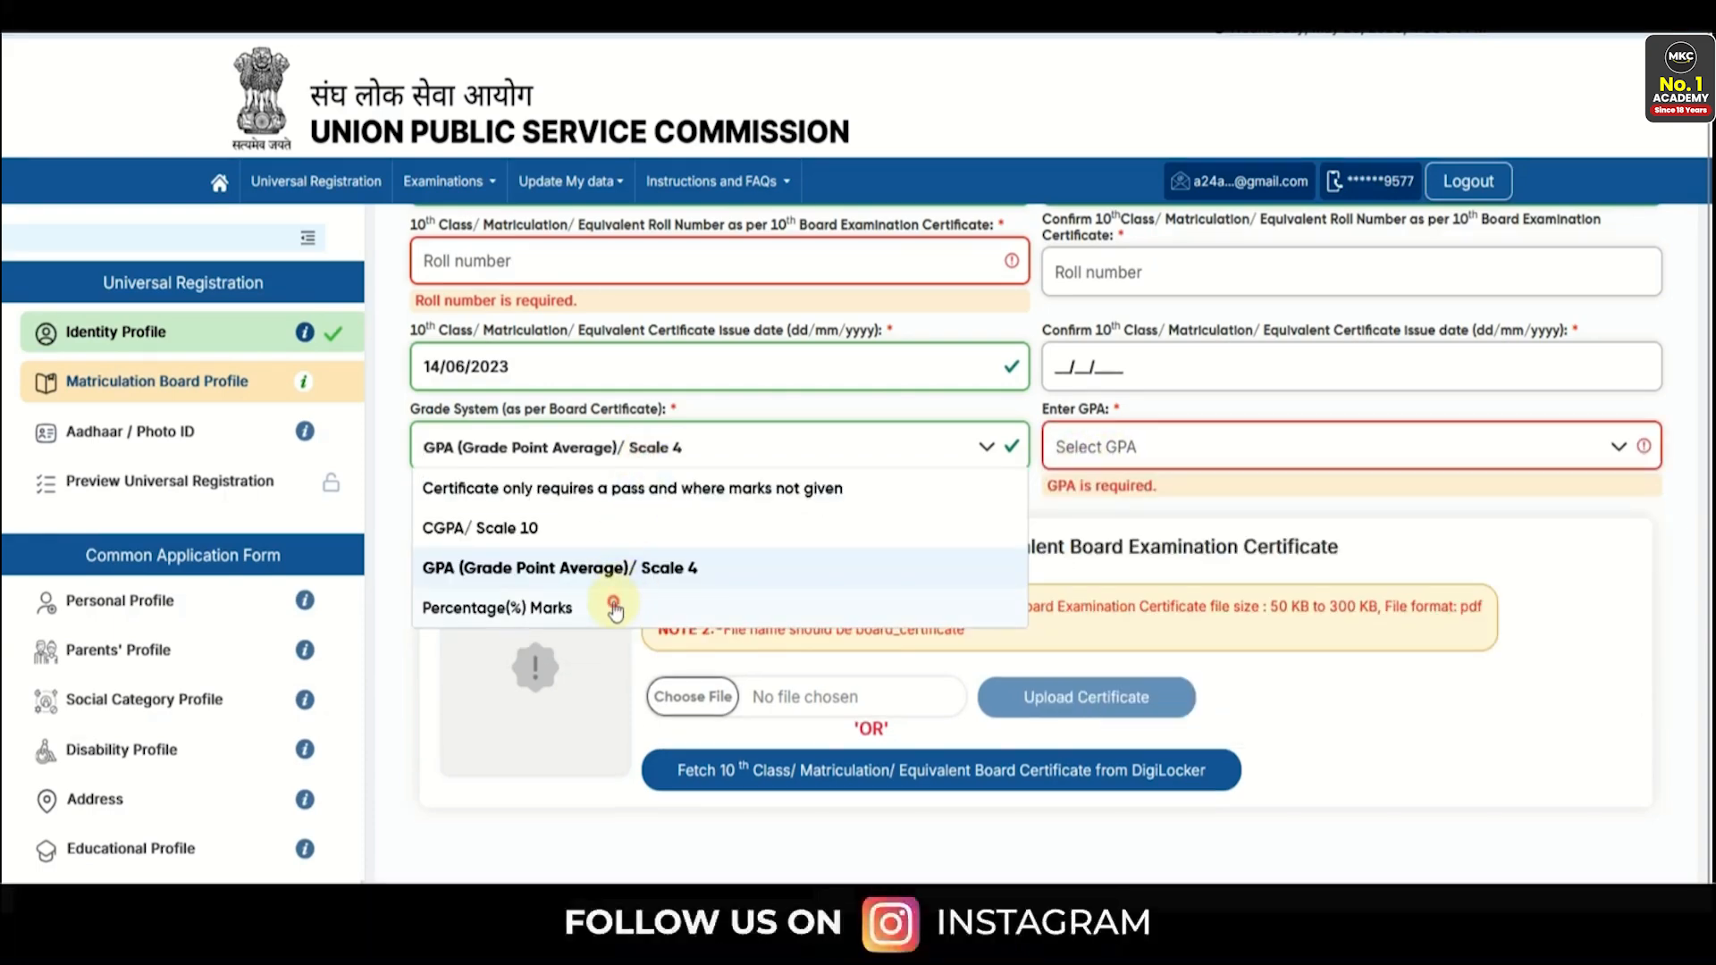
pyautogui.click(613, 603)
pyautogui.write('80.00')
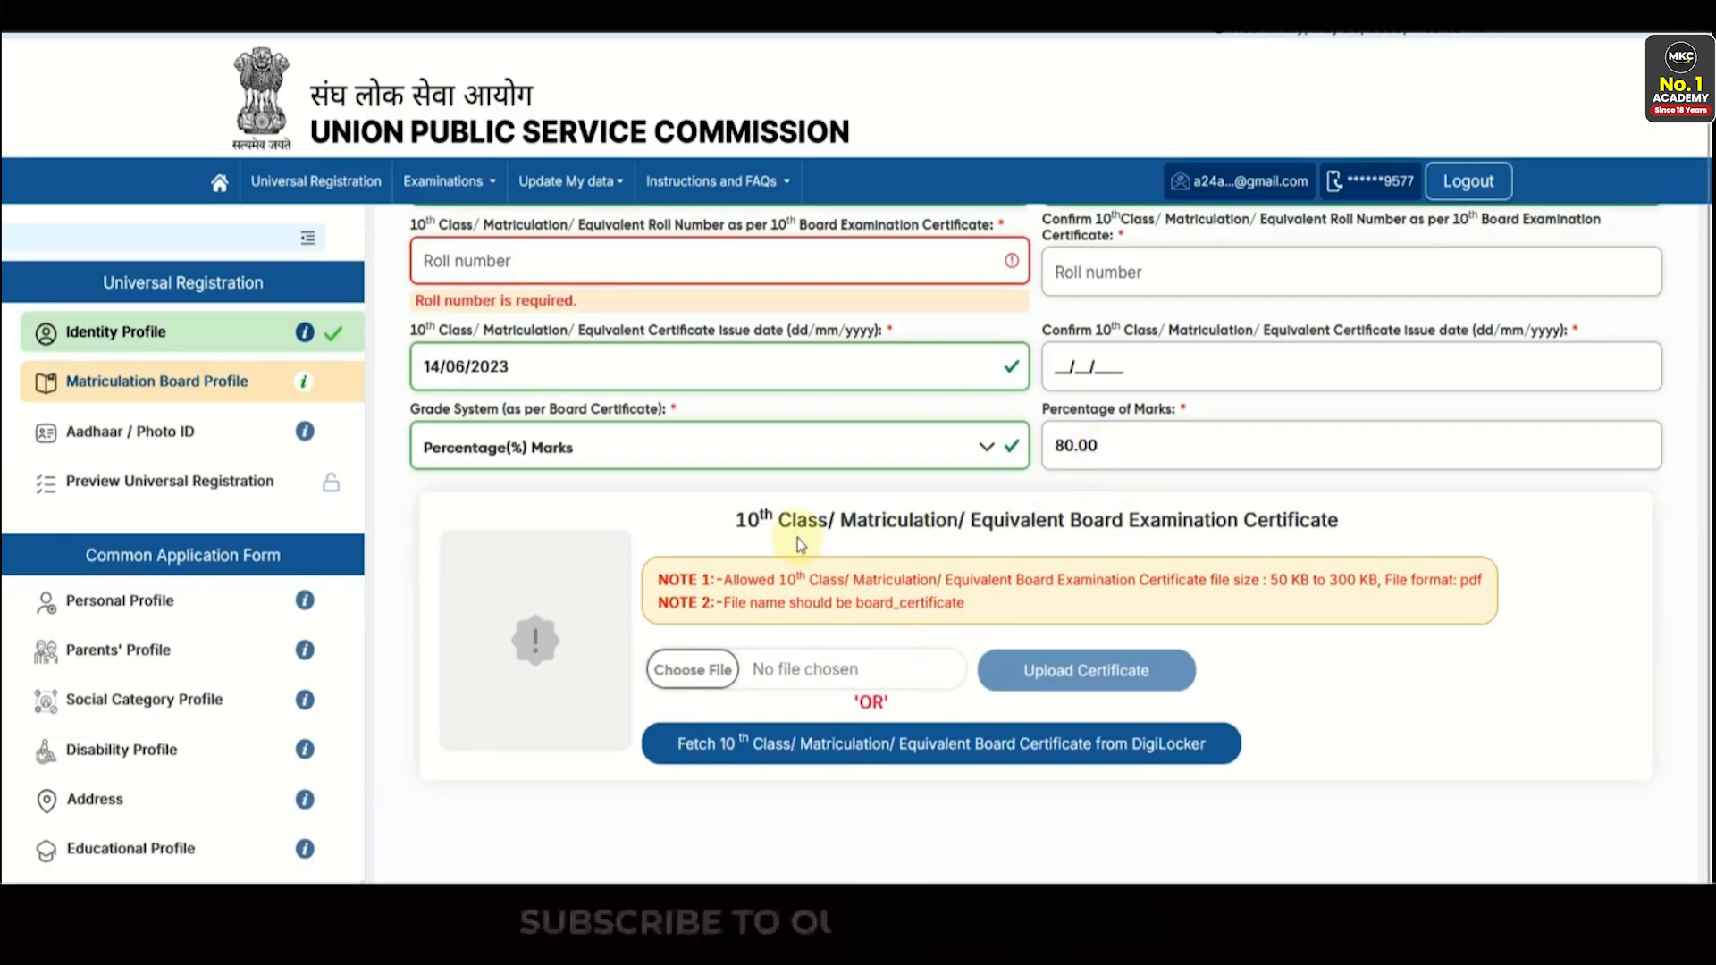
pyautogui.moveTo(780, 526); pyautogui.dragTo(934, 526)
# - Copy the required file name board_certificate from Note 2
pyautogui.click(1025, 537)
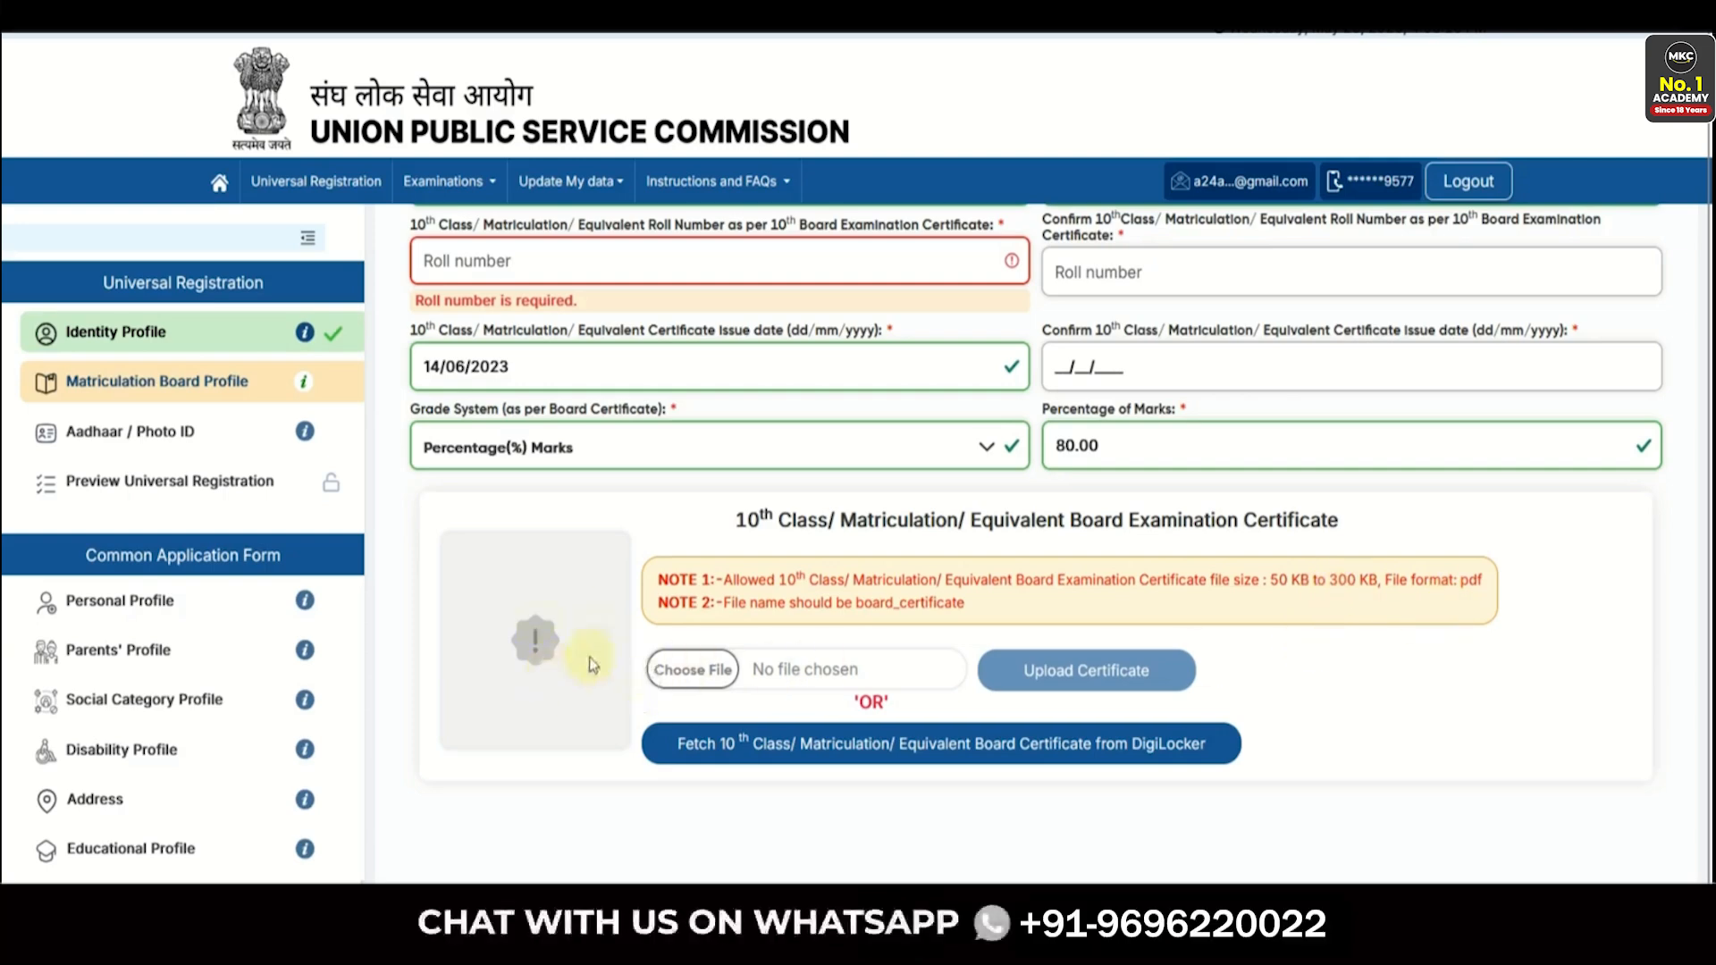
pyautogui.moveTo(860, 609); pyautogui.dragTo(906, 615)
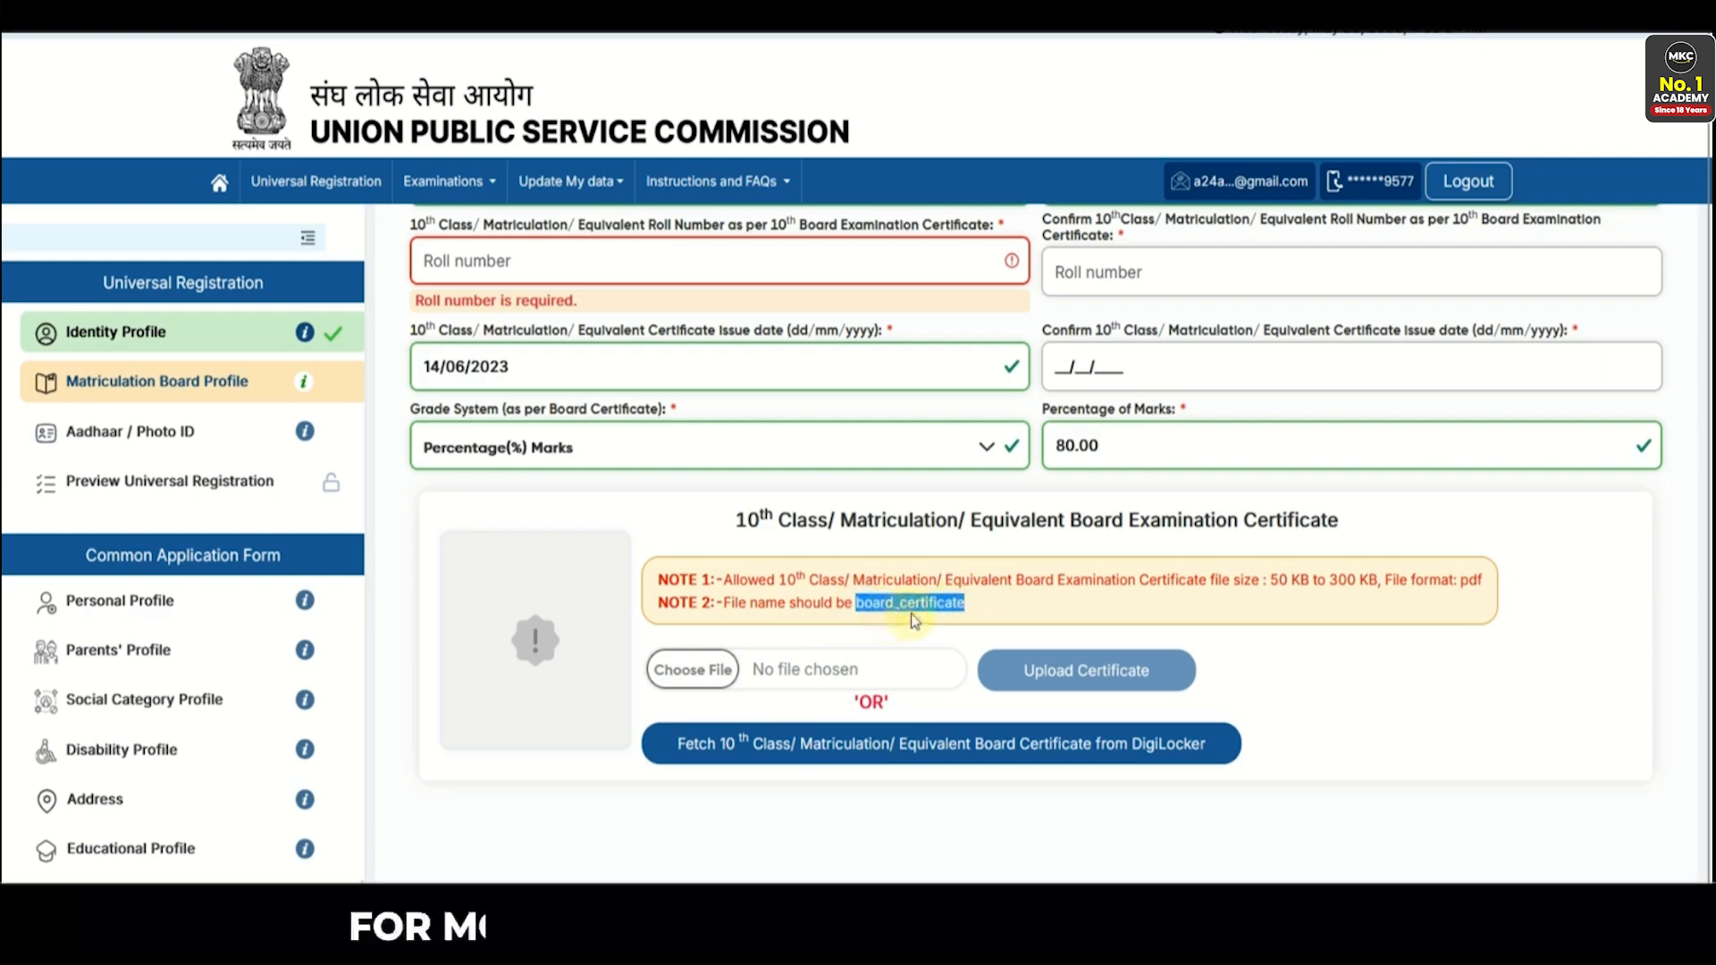
pyautogui.rightClick(920, 617)
pyautogui.click(928, 625)
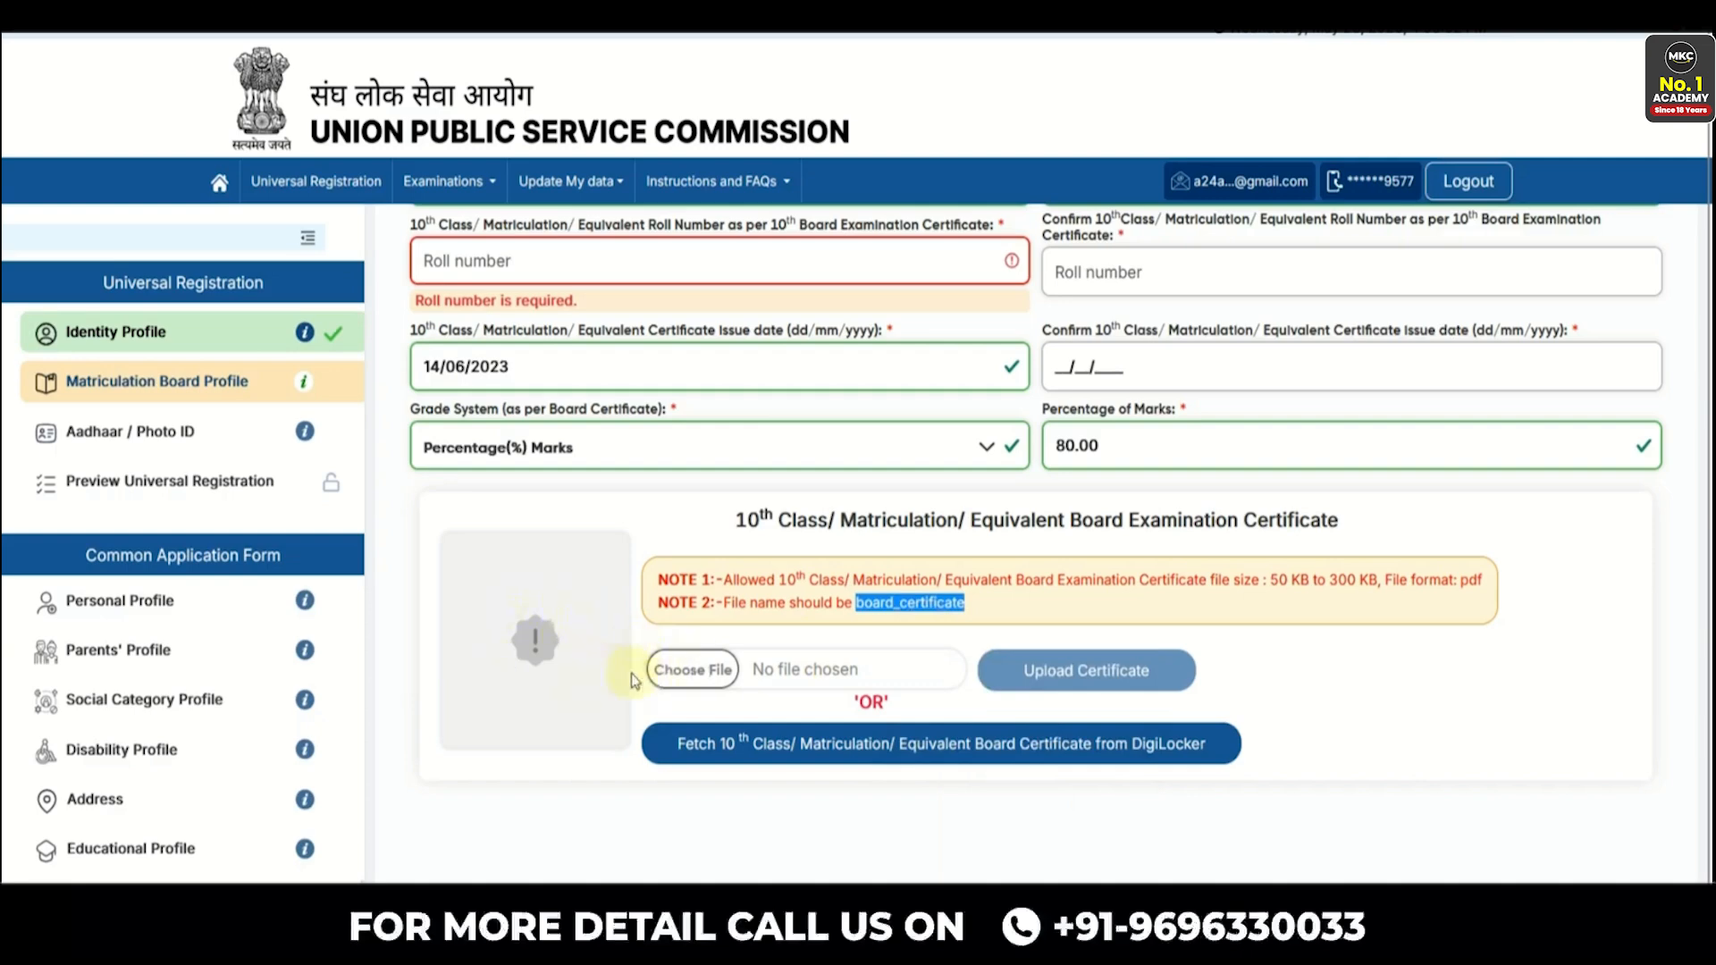
# - Upload board_certificate.pdf as the board certificate and confirm the upload
pyautogui.scroll(-1, 1011, 694)
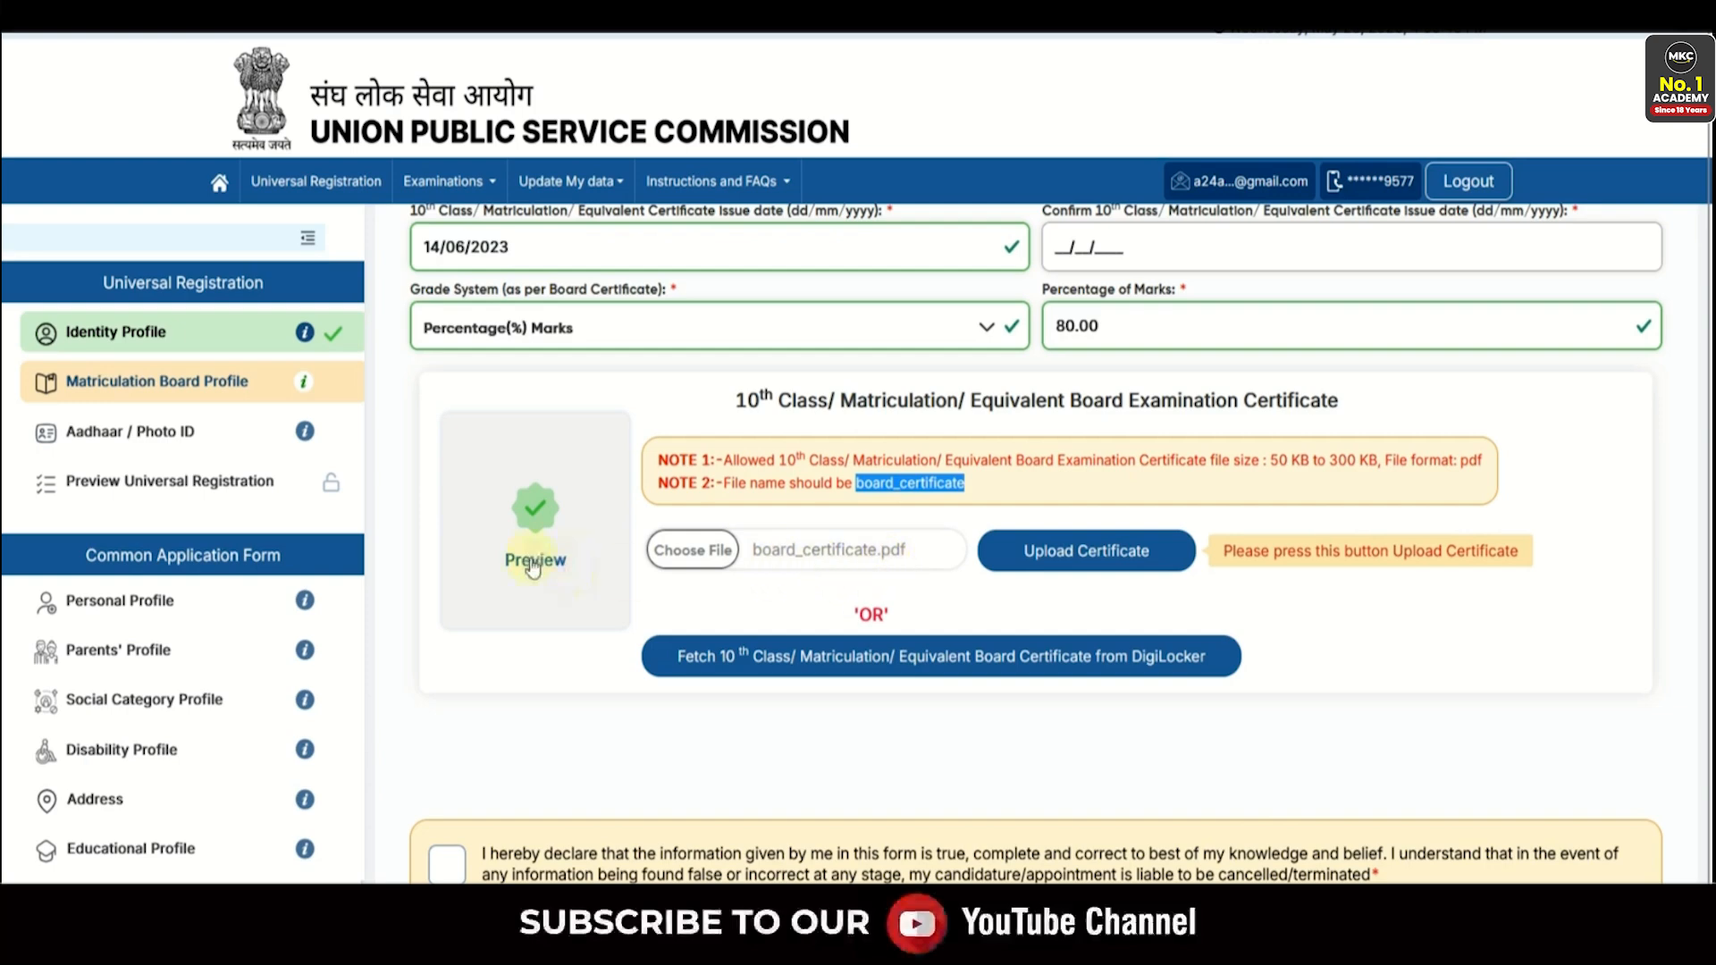
pyautogui.click(1059, 559)
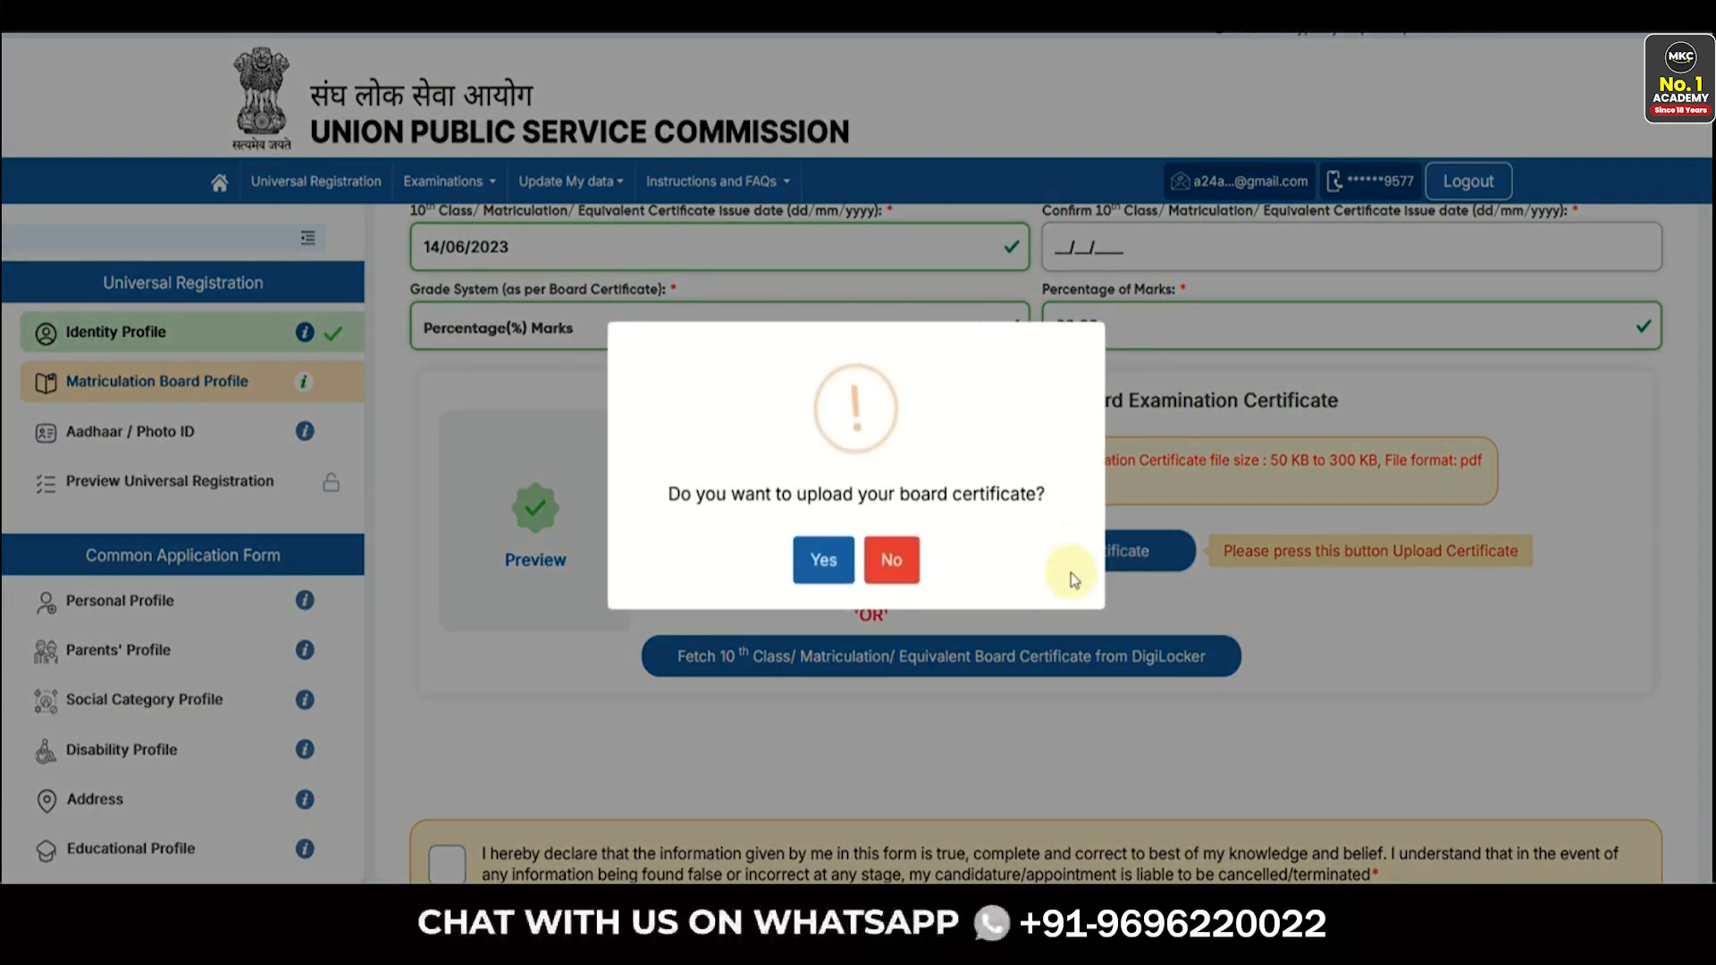
pyautogui.click(823, 559)
pyautogui.click(857, 577)
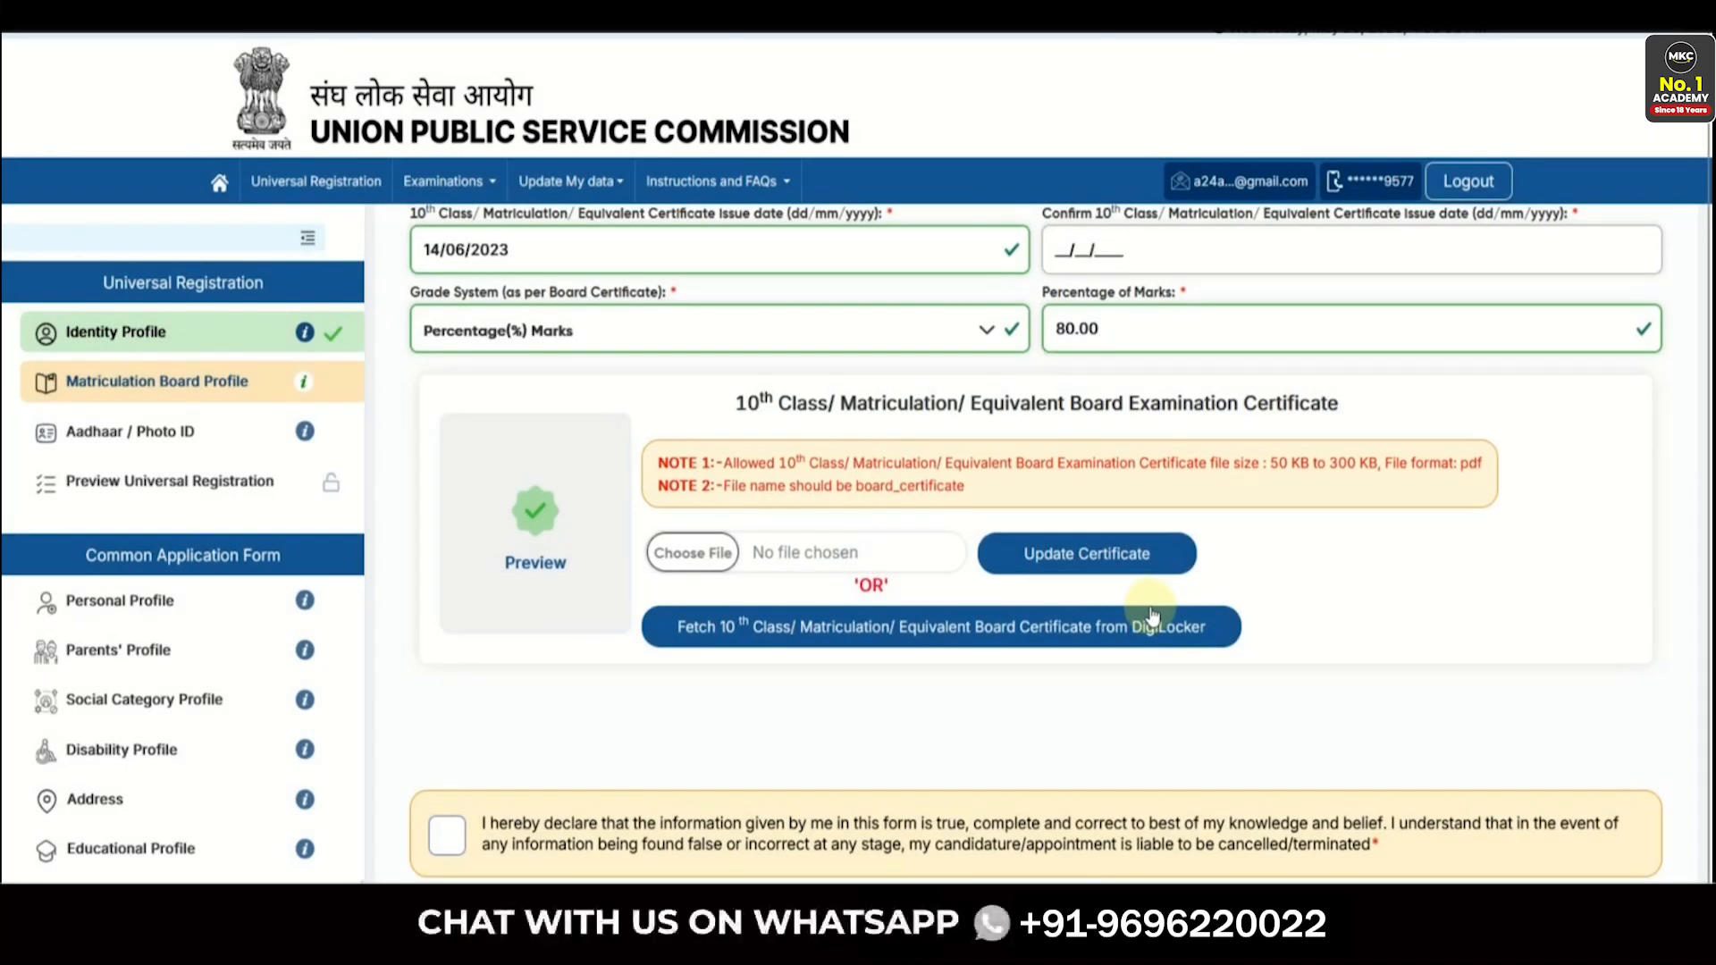
pyautogui.scroll(-1, 898, 683)
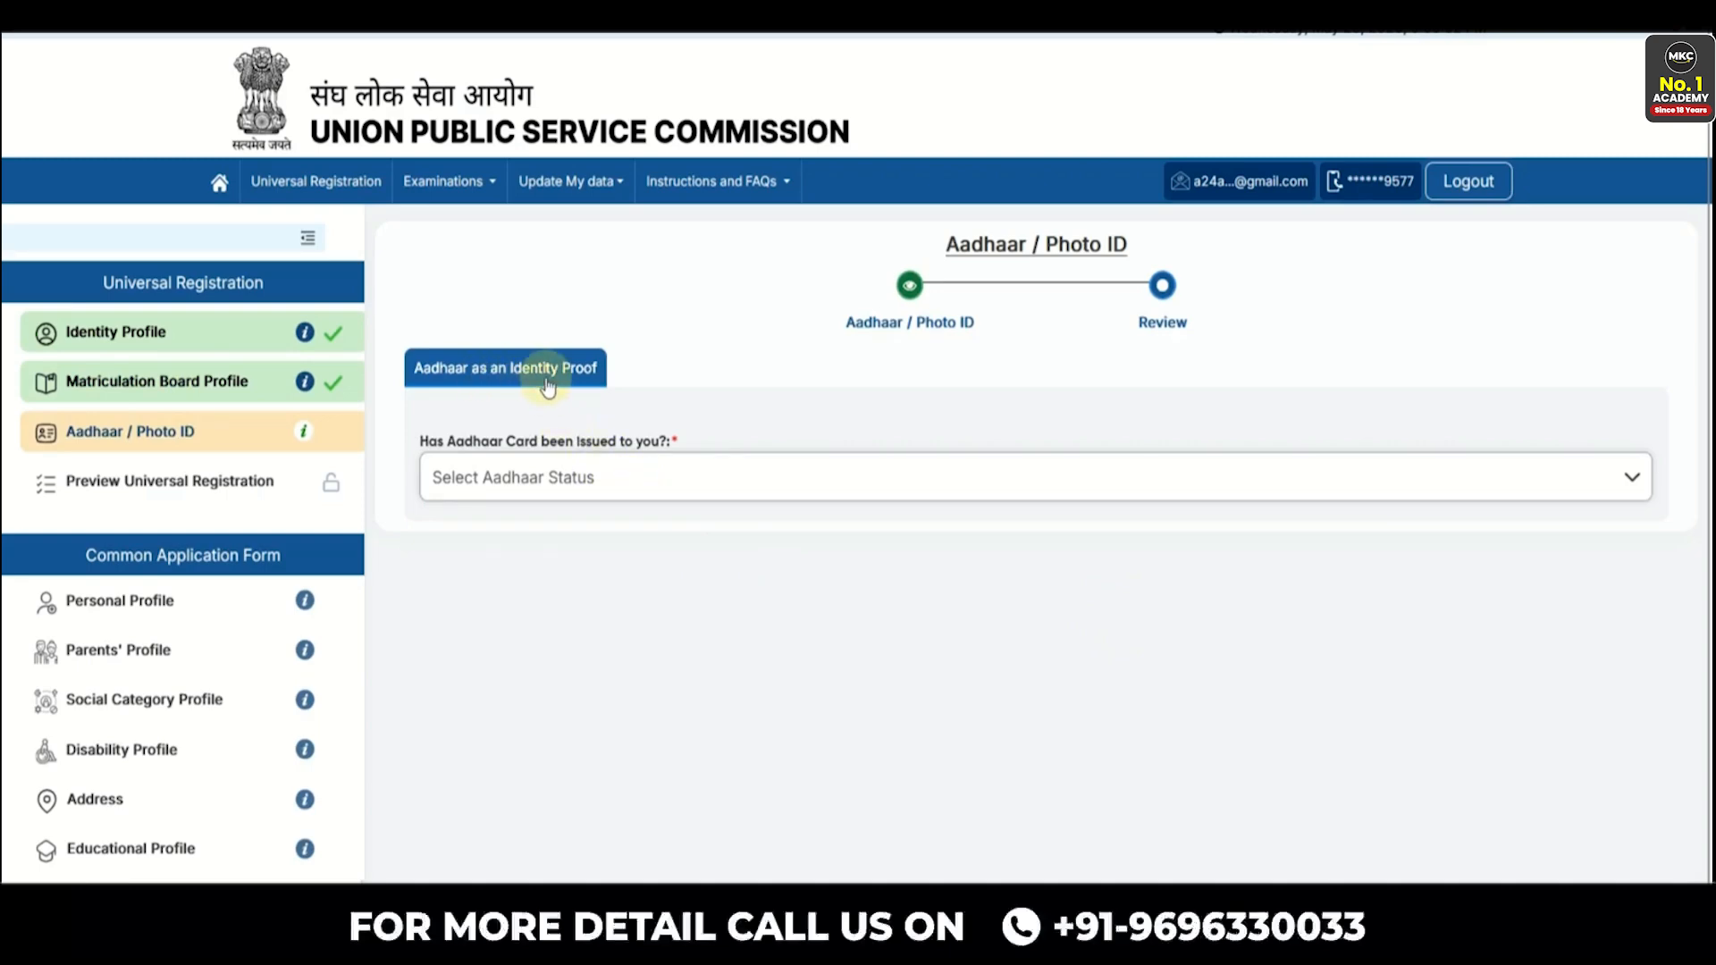
# - Try the Aadhaar-issued and virtual ID options with consent, then opt out of Aadhaar verification
pyautogui.click(589, 490)
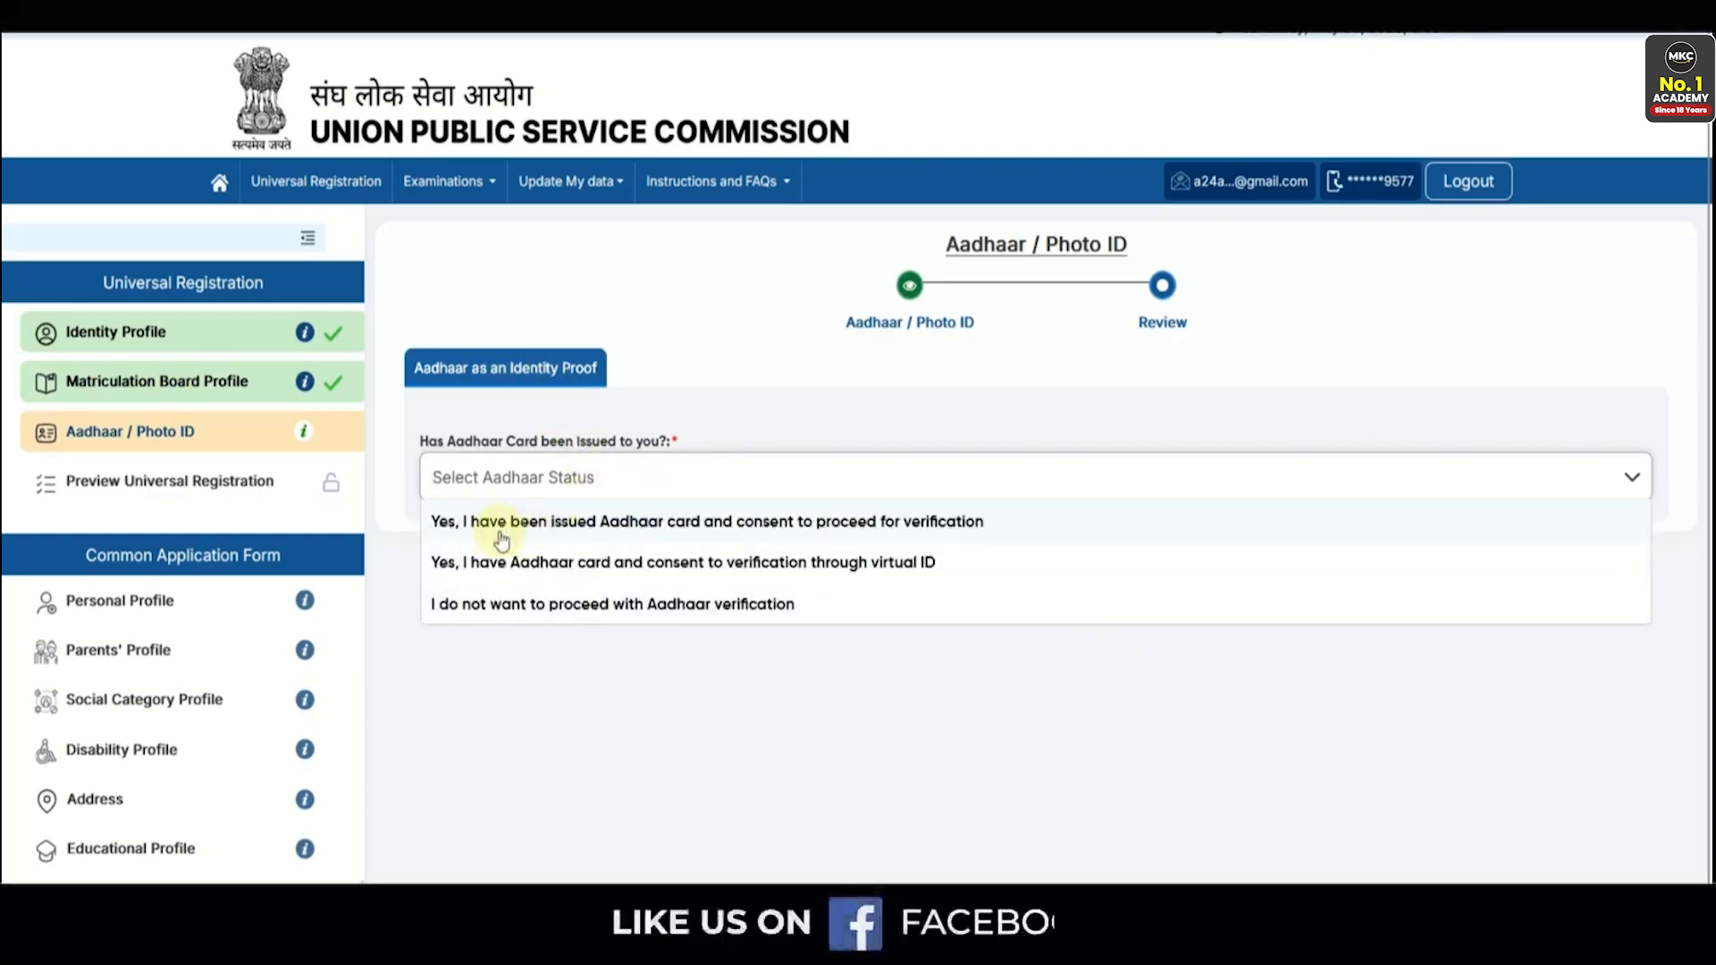
pyautogui.click(602, 527)
pyautogui.click(437, 612)
pyautogui.scroll(-1, 712, 639)
pyautogui.scroll(-1, 711, 640)
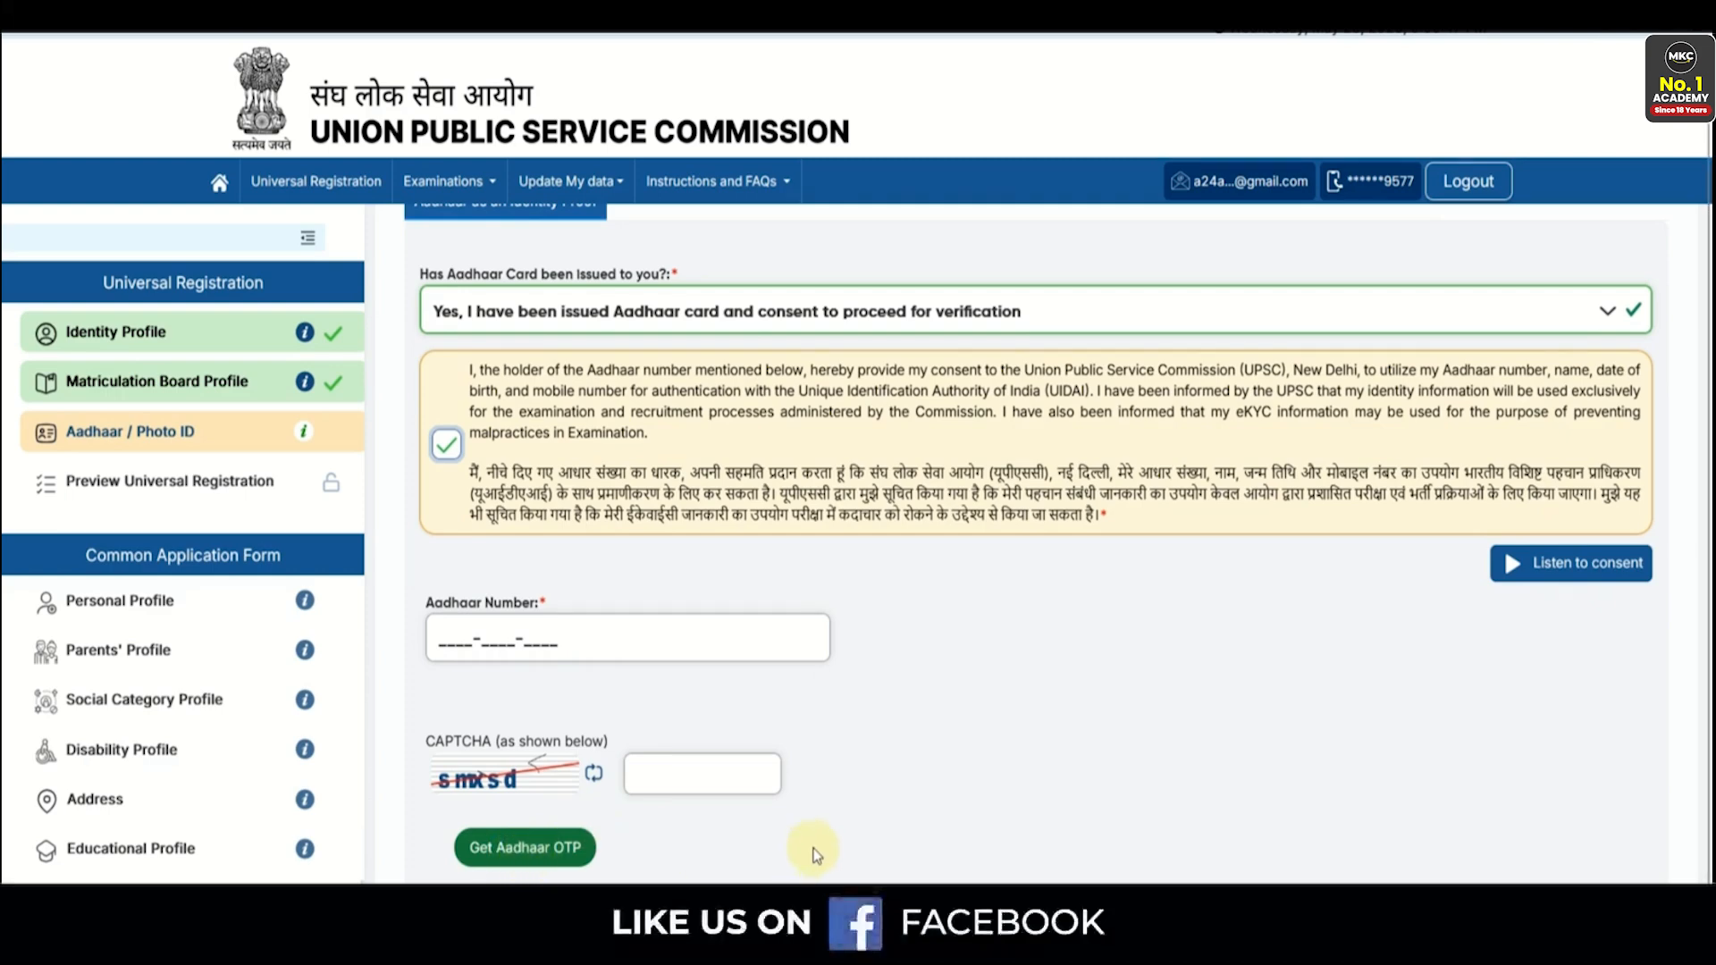
pyautogui.click(514, 313)
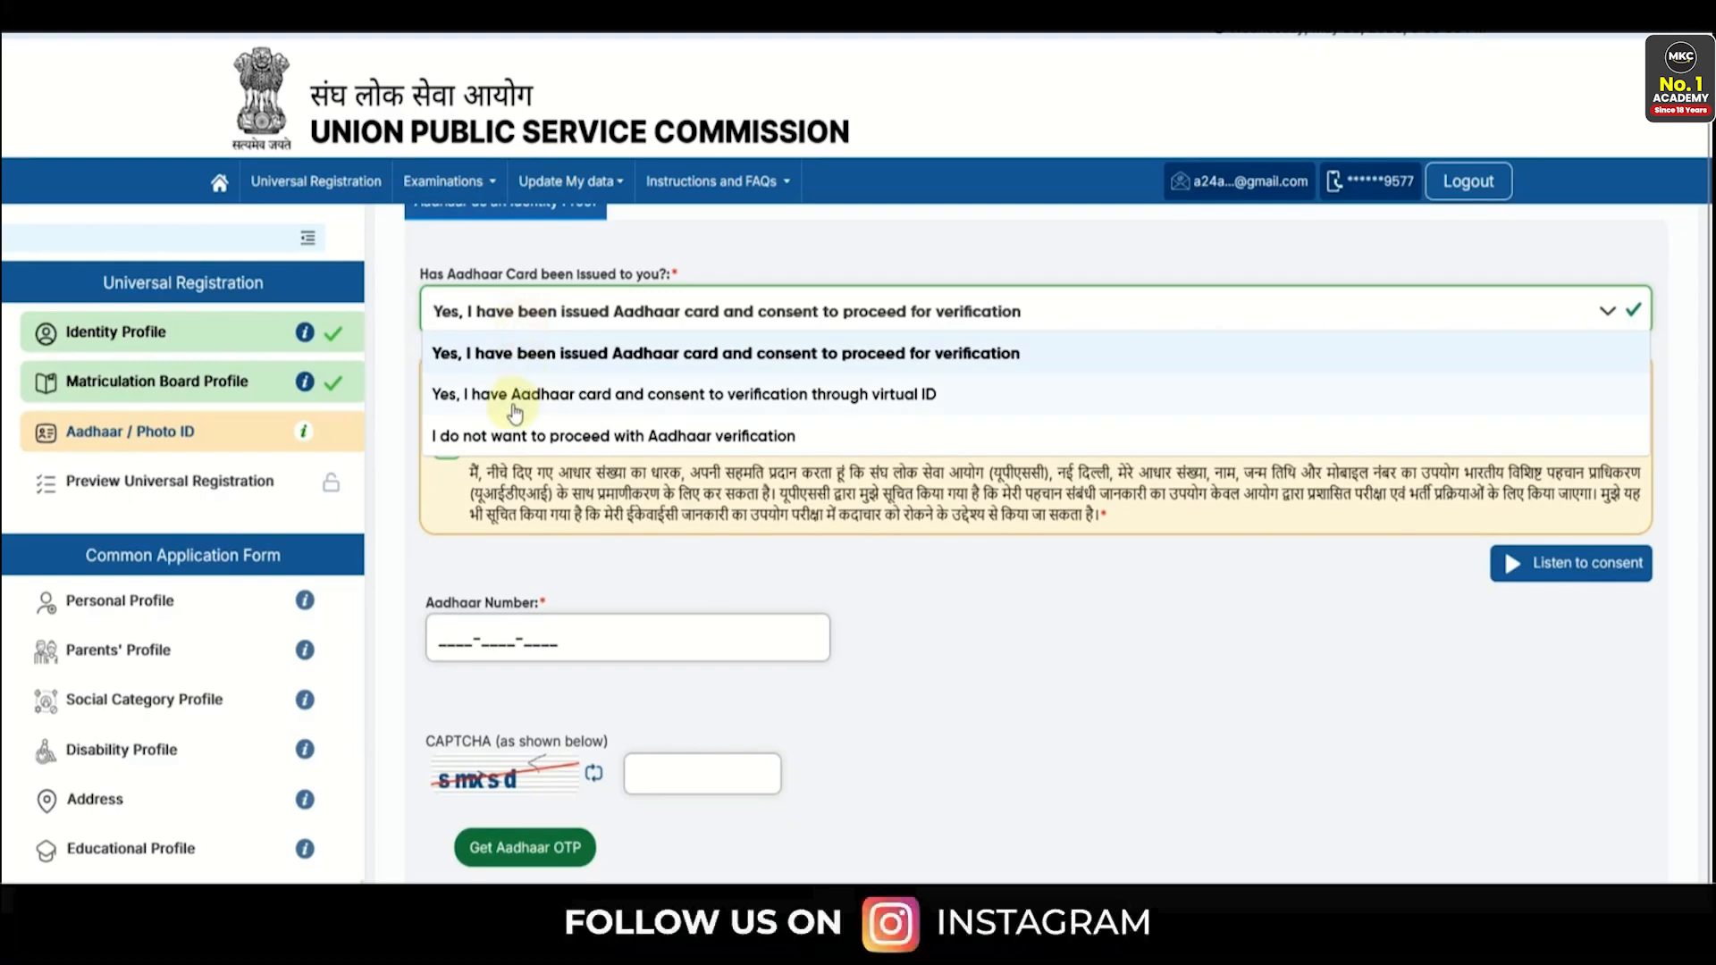
pyautogui.click(753, 397)
pyautogui.click(446, 592)
pyautogui.scroll(-2, 451, 626)
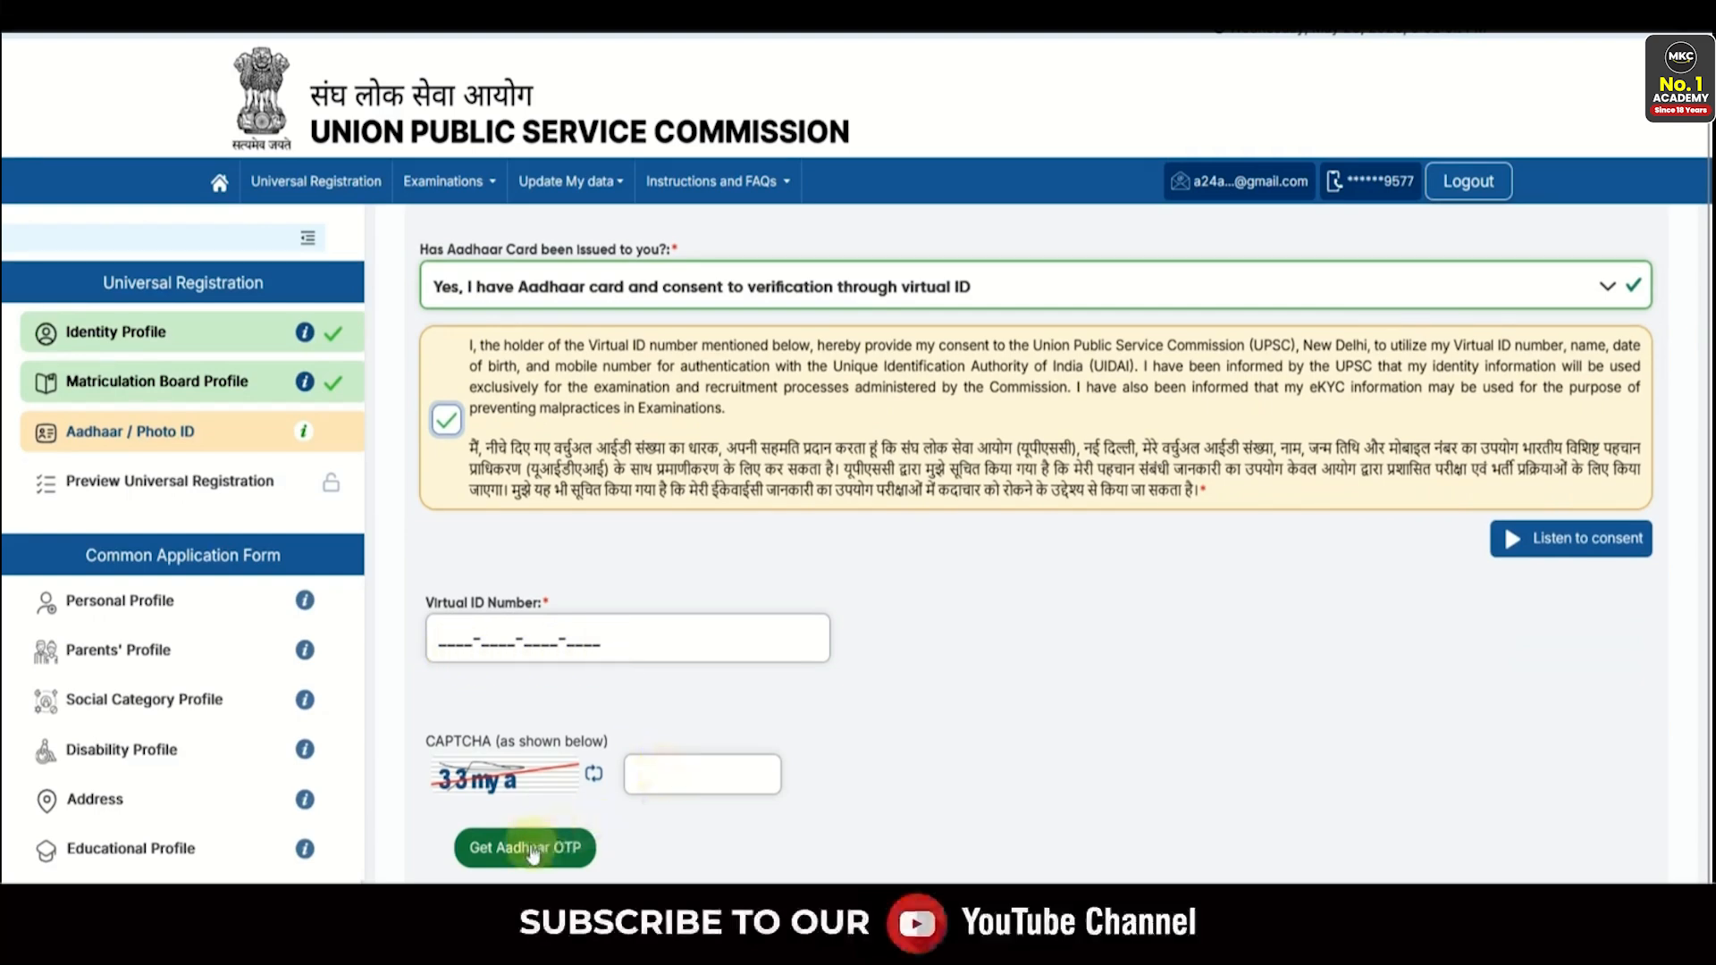
pyautogui.click(474, 286)
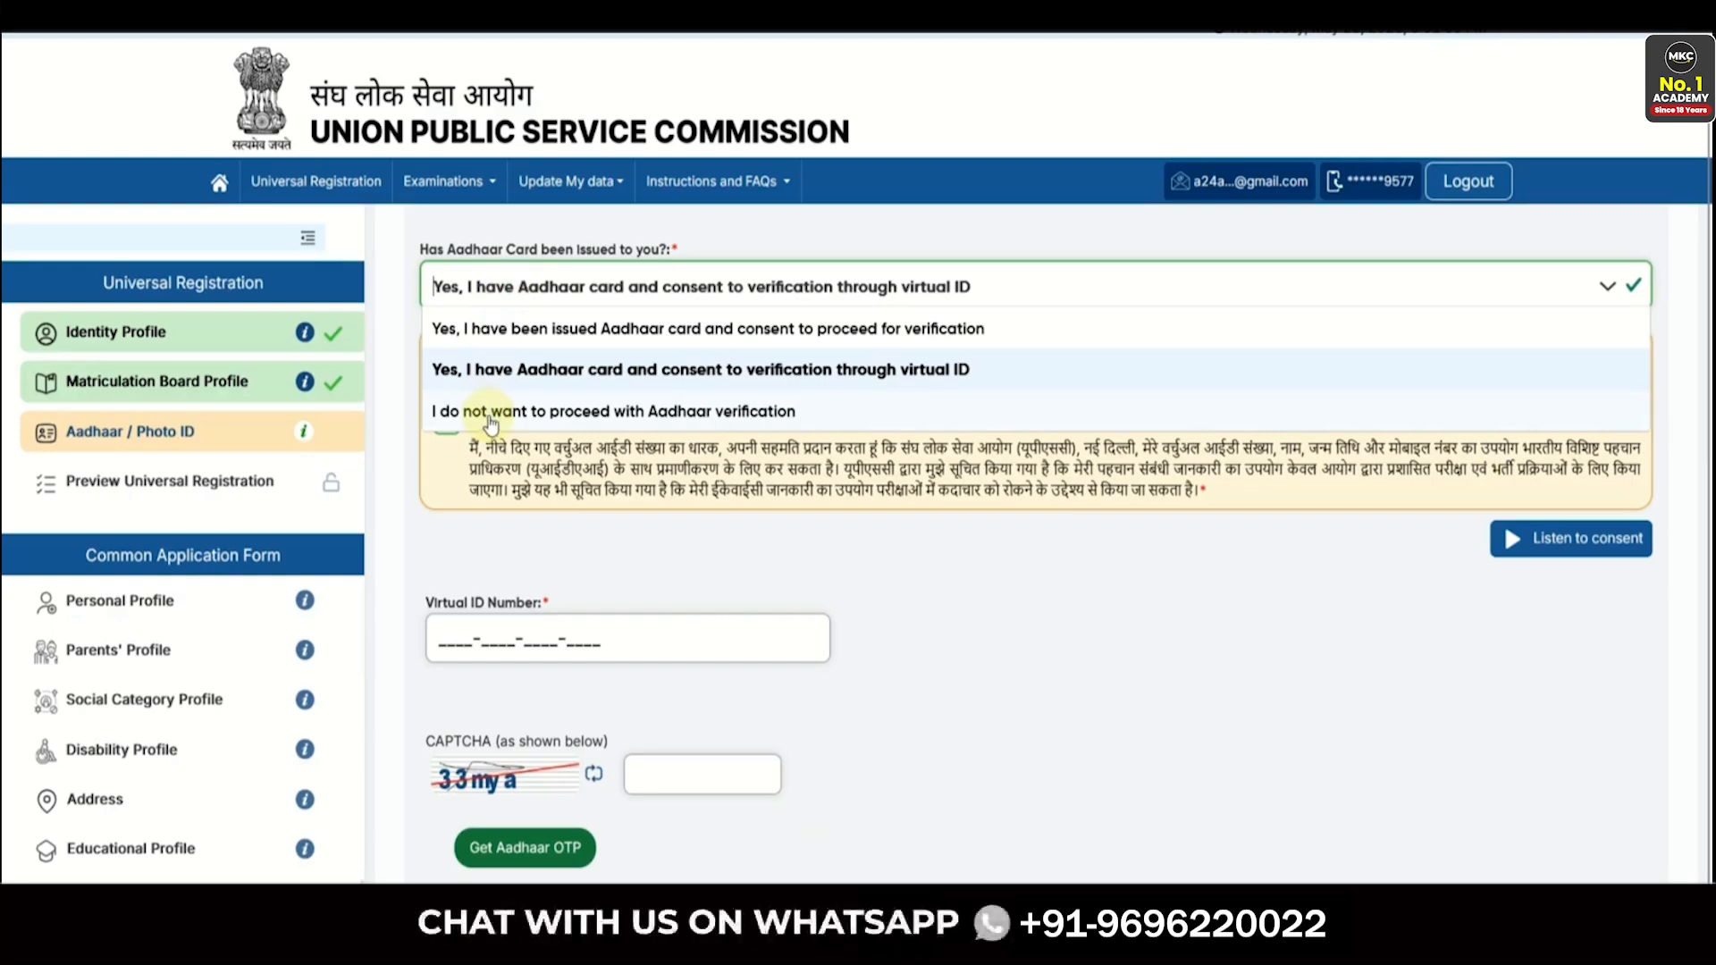
pyautogui.click(490, 415)
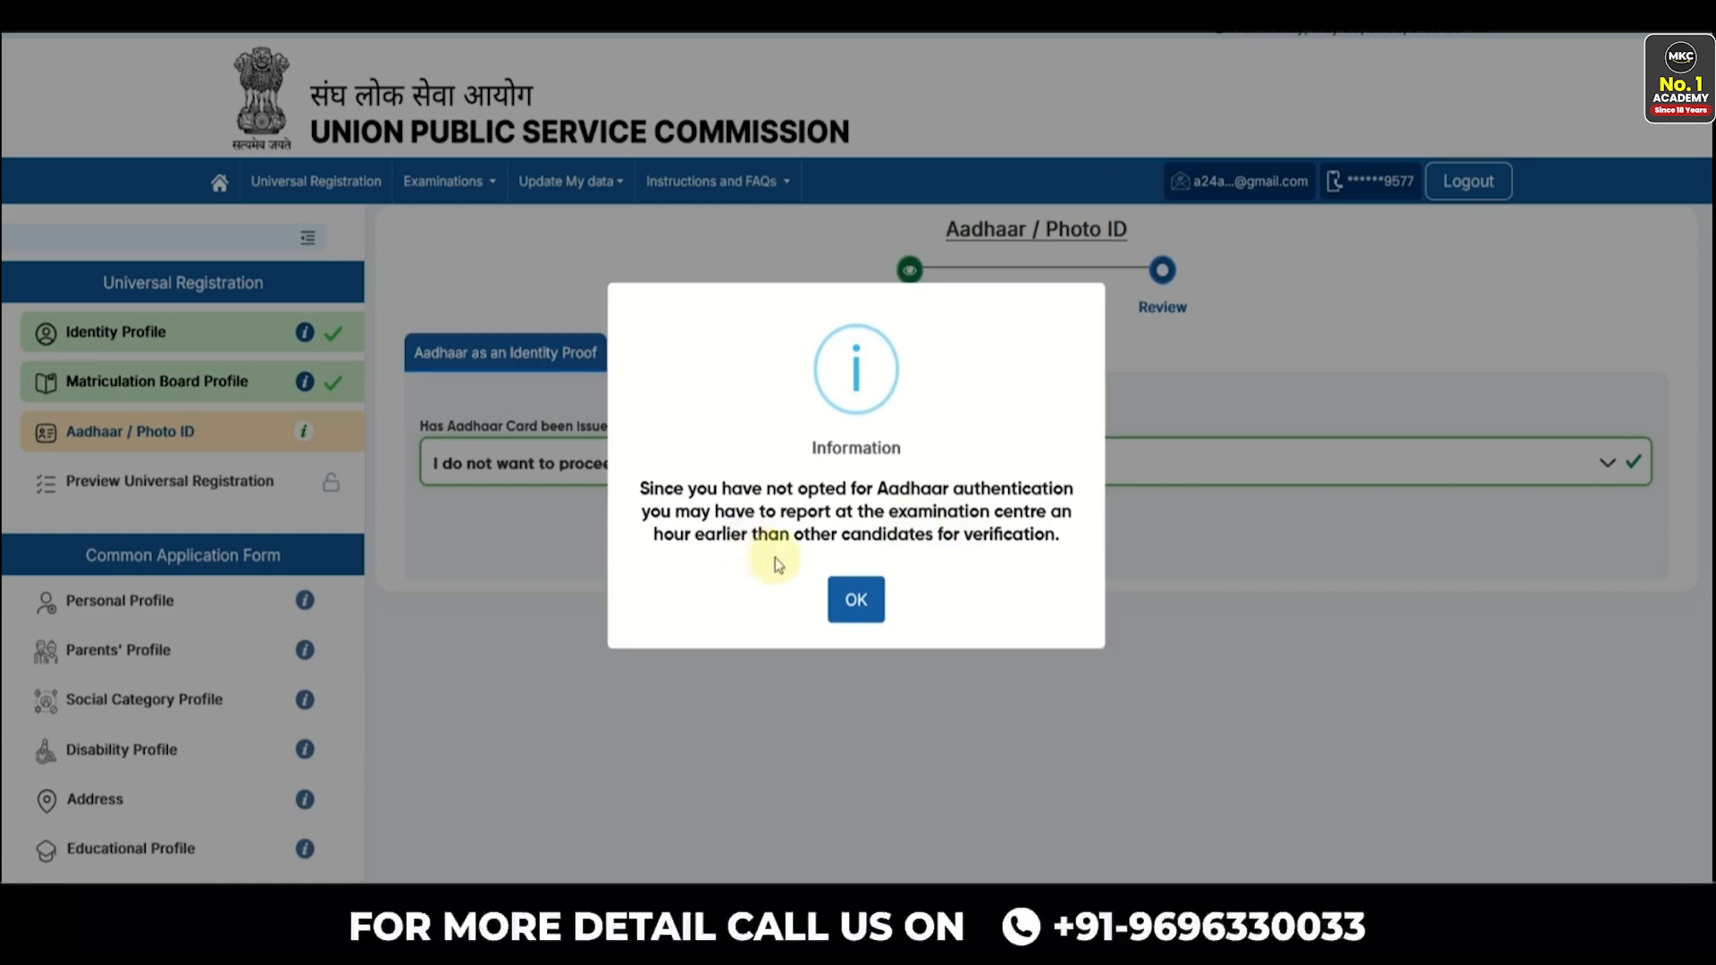
# - Acknowledge the early-reporting notice and choose Valid PAN Card as the photo ID
pyautogui.click(853, 599)
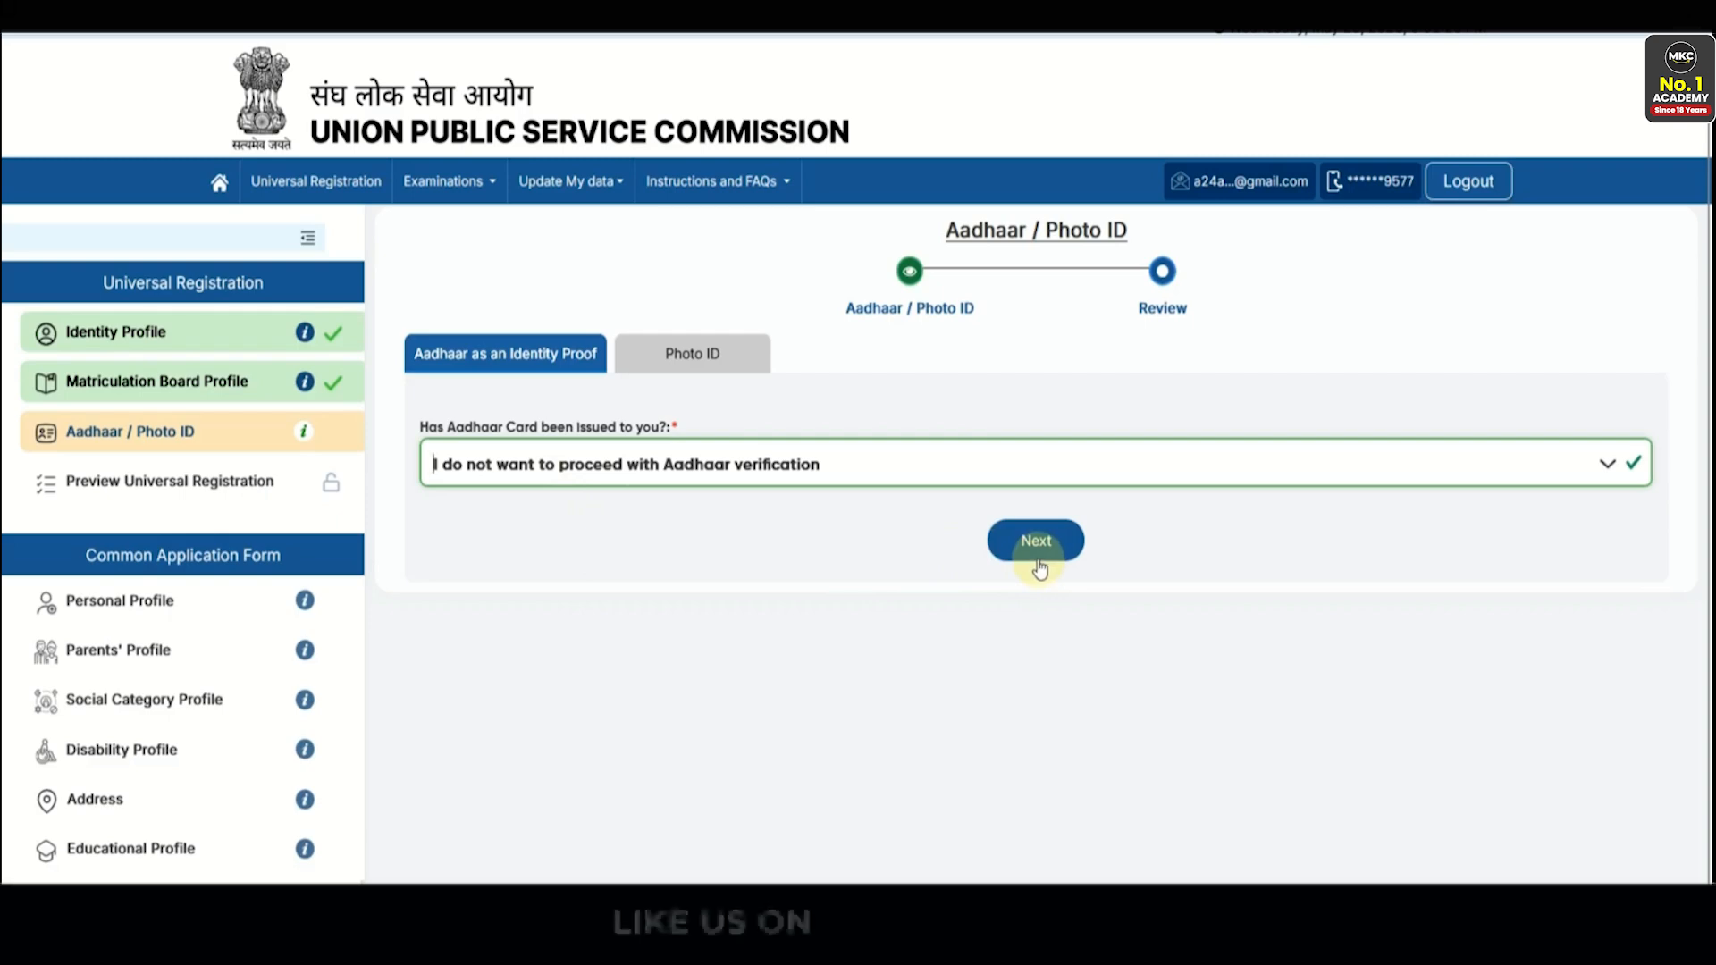
pyautogui.click(652, 473)
pyautogui.click(595, 588)
pyautogui.click(683, 354)
pyautogui.click(668, 516)
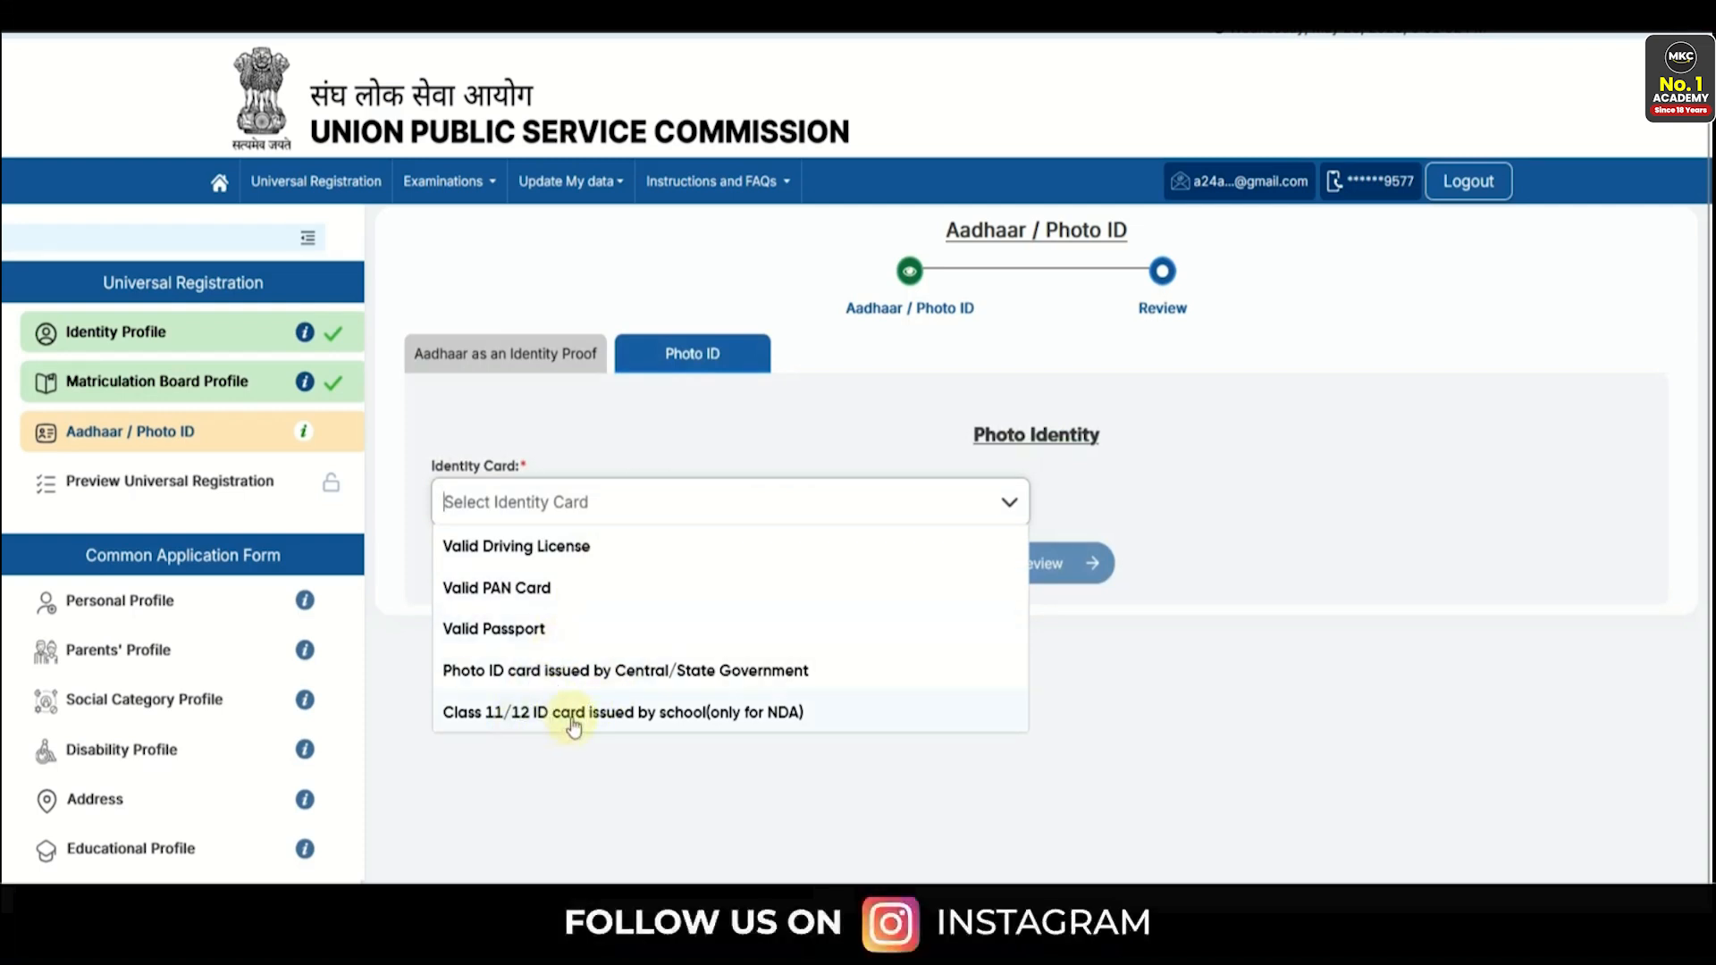
pyautogui.click(538, 587)
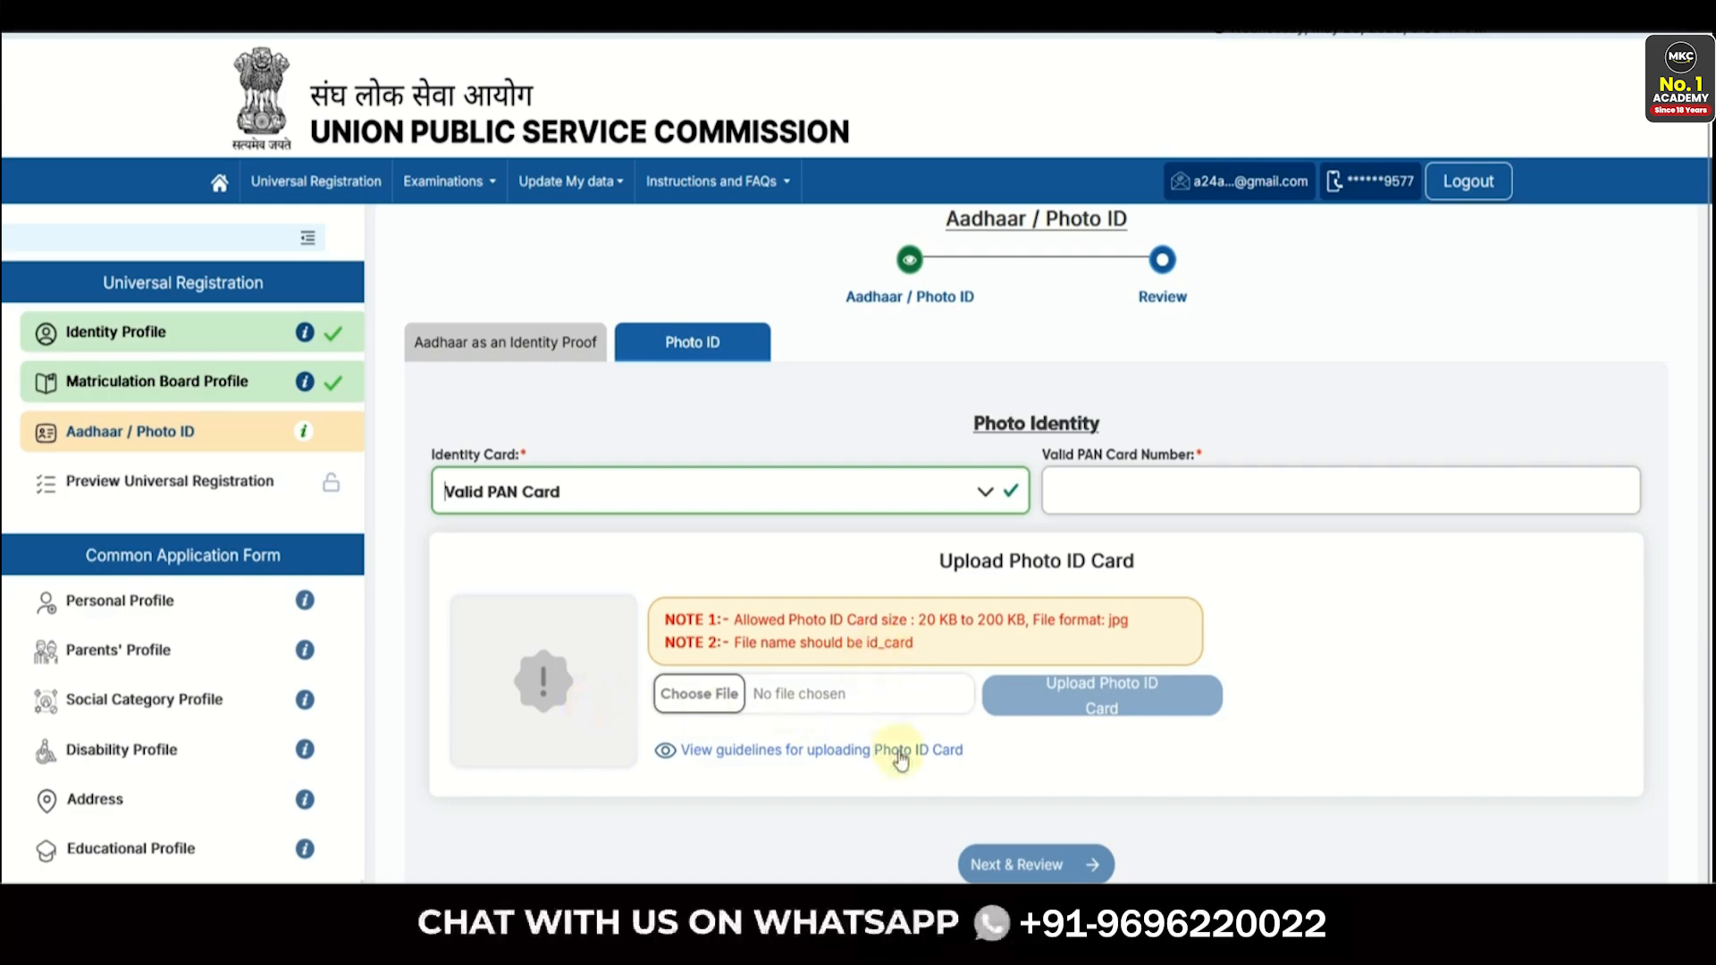
# - Back in the Aadhaar section, select that an Aadhaar card has been issued
pyautogui.click(527, 350)
pyautogui.click(505, 465)
pyautogui.click(498, 546)
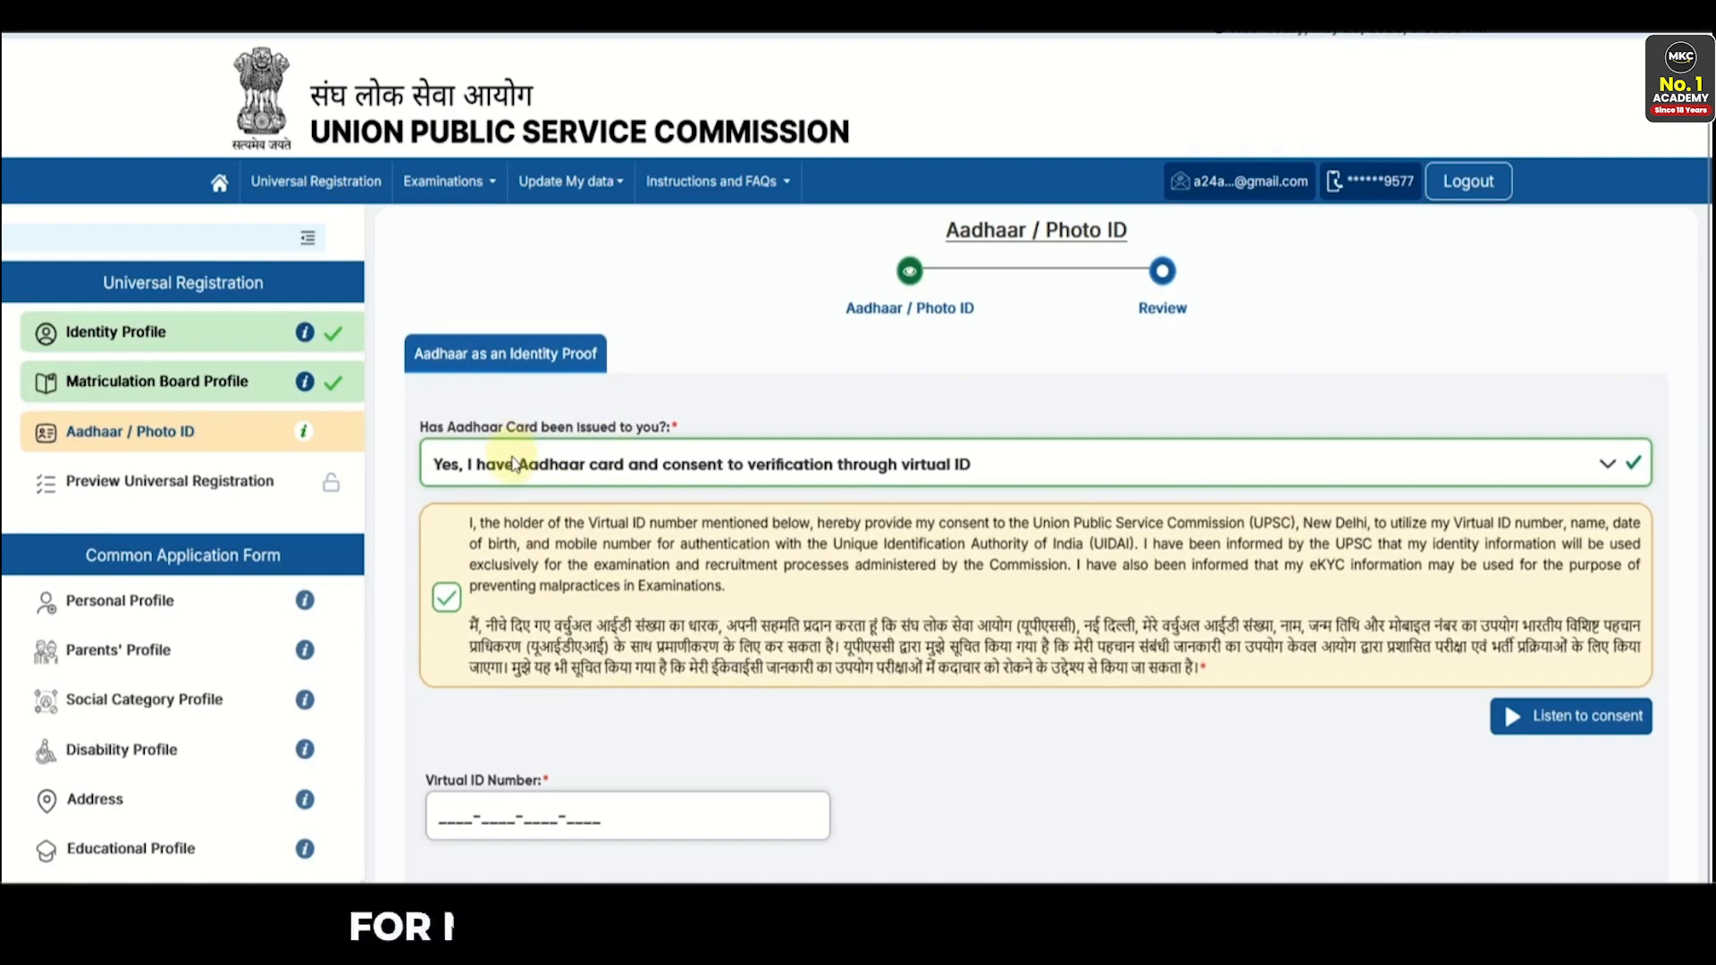
pyautogui.click(515, 465)
pyautogui.click(506, 506)
pyautogui.scroll(-2, 554, 643)
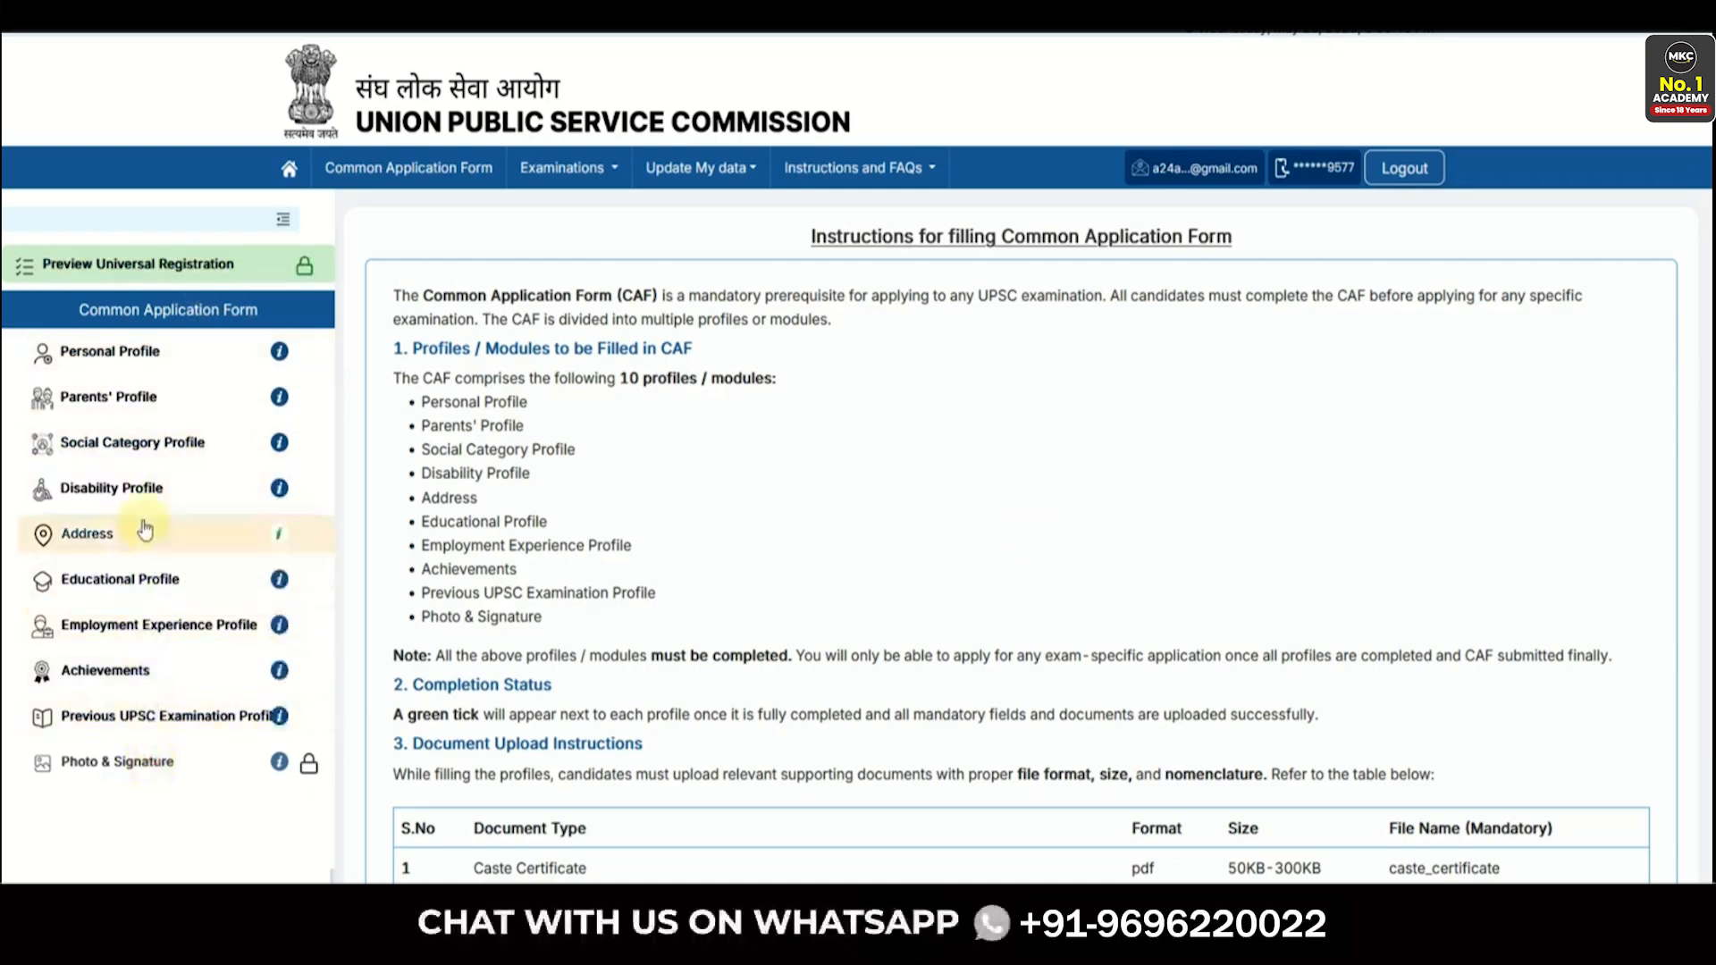
# - Scroll through the Common Application Form instructions, document table and general guidelines
pyautogui.scroll(-7, 804, 446)
pyautogui.scroll(3, 817, 501)
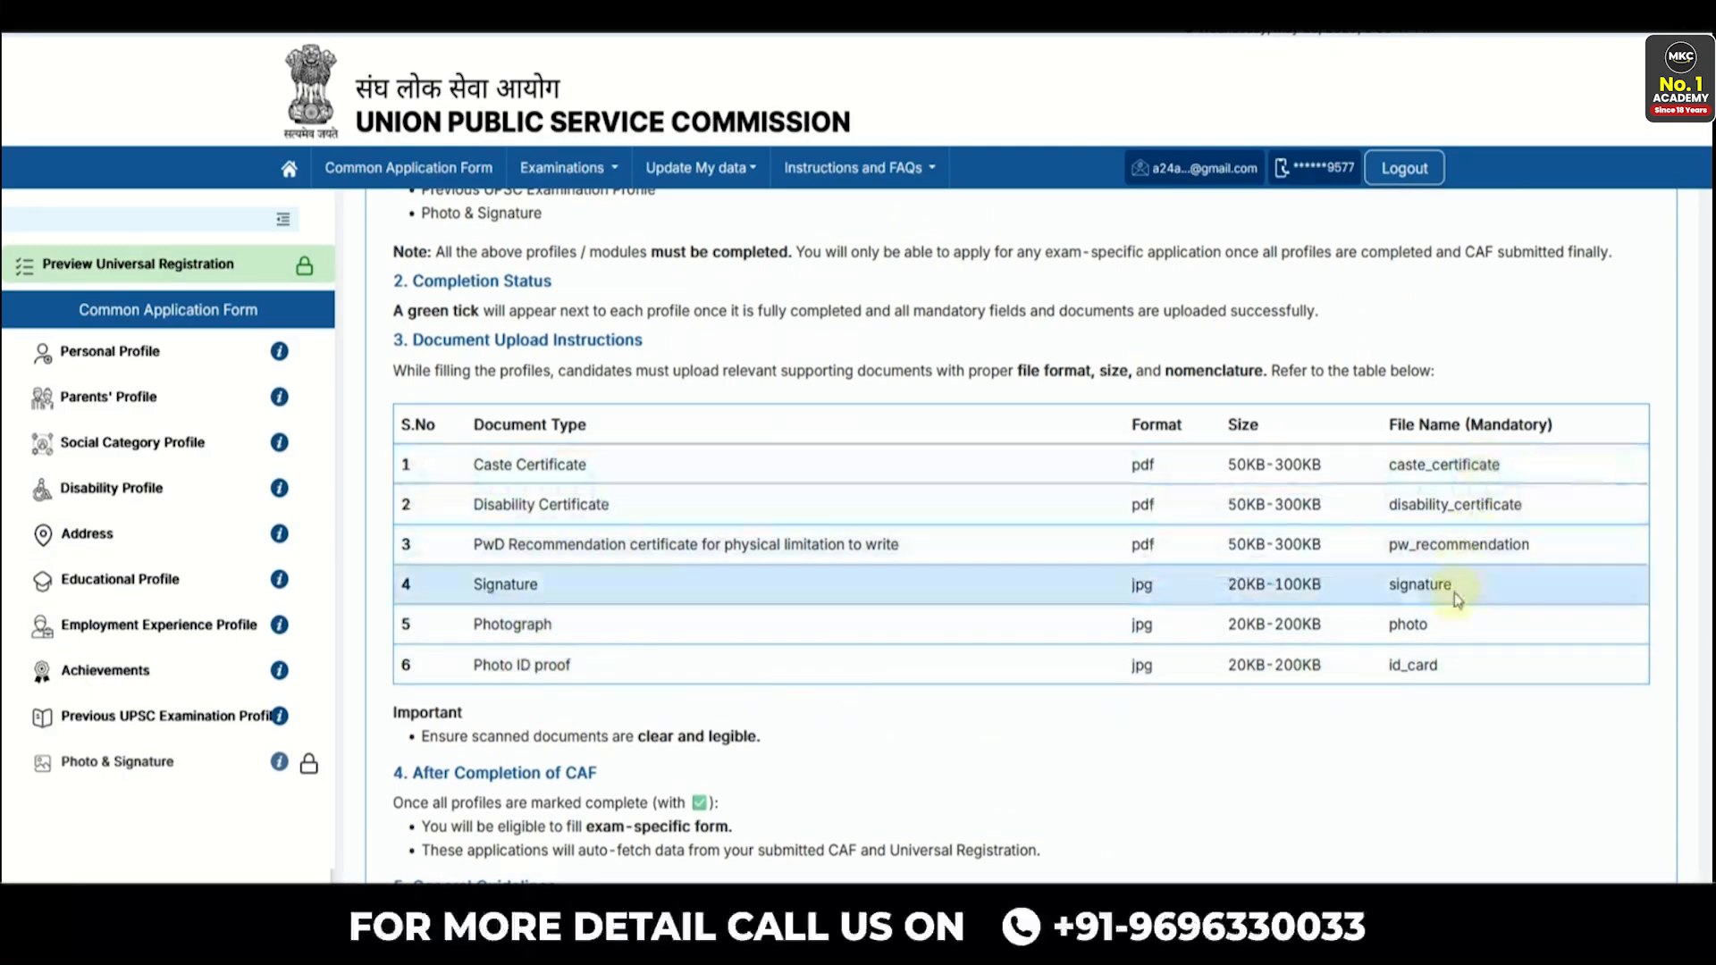
pyautogui.scroll(-3, 802, 684)
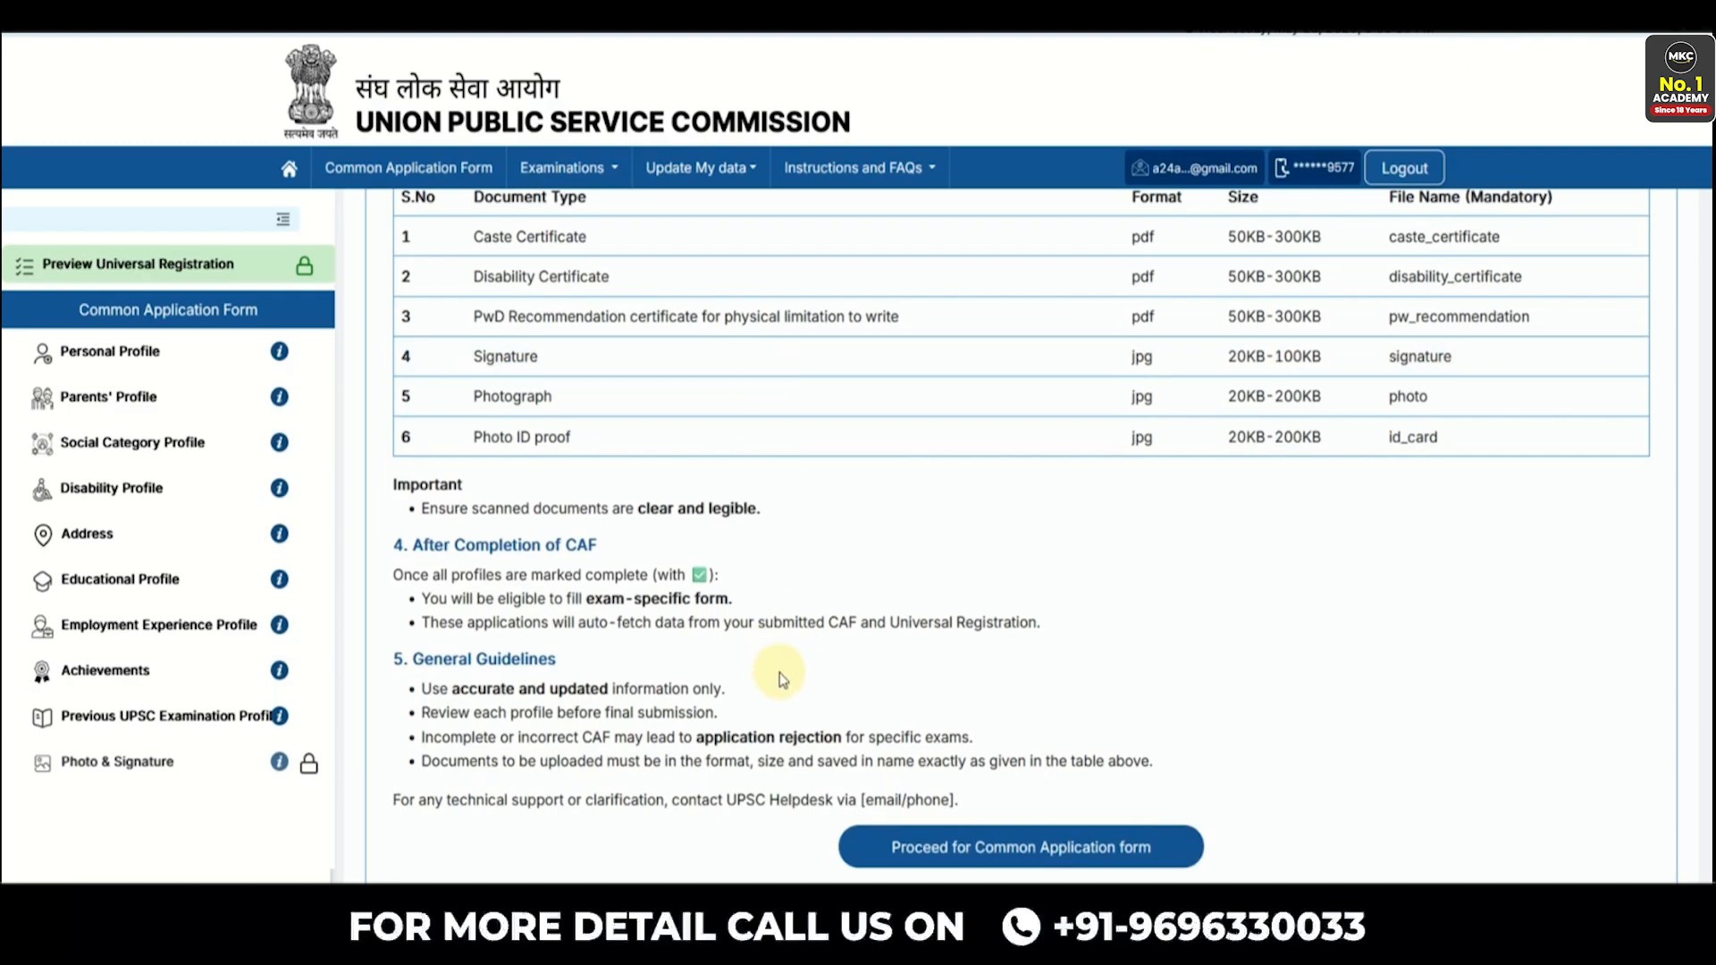
# - Start the Common Application Form with nationality Citizen of India and minority status No
pyautogui.click(999, 861)
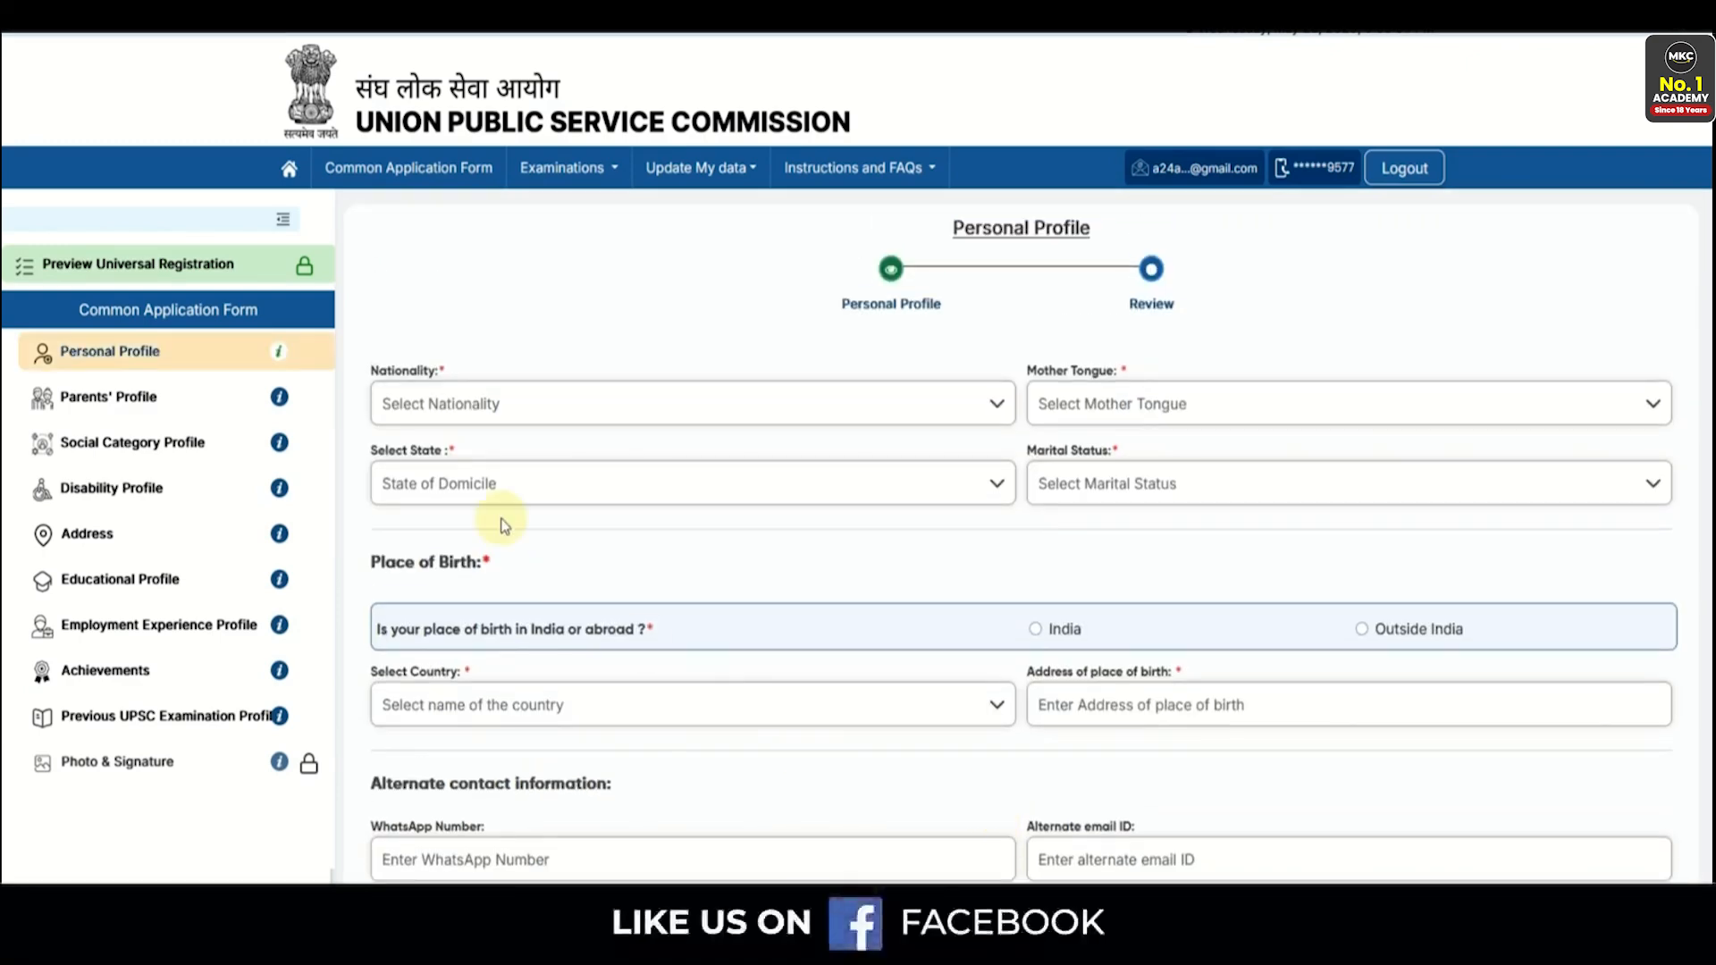
pyautogui.click(442, 403)
pyautogui.click(454, 446)
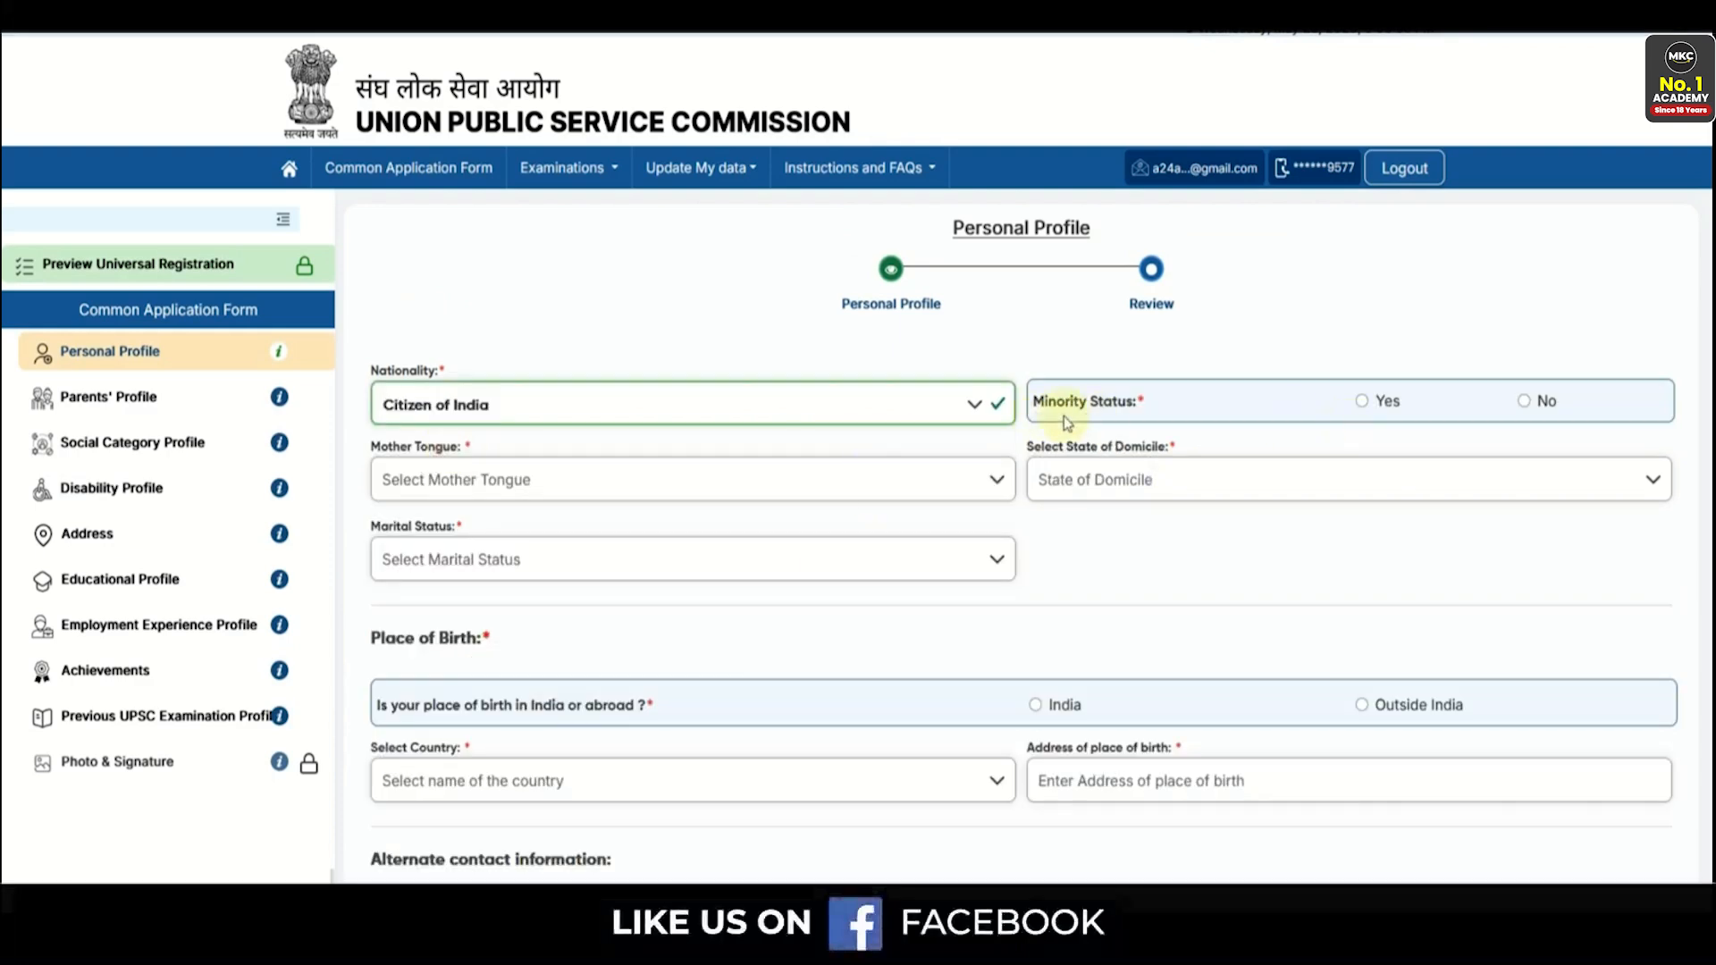
pyautogui.click(1361, 403)
pyautogui.click(633, 482)
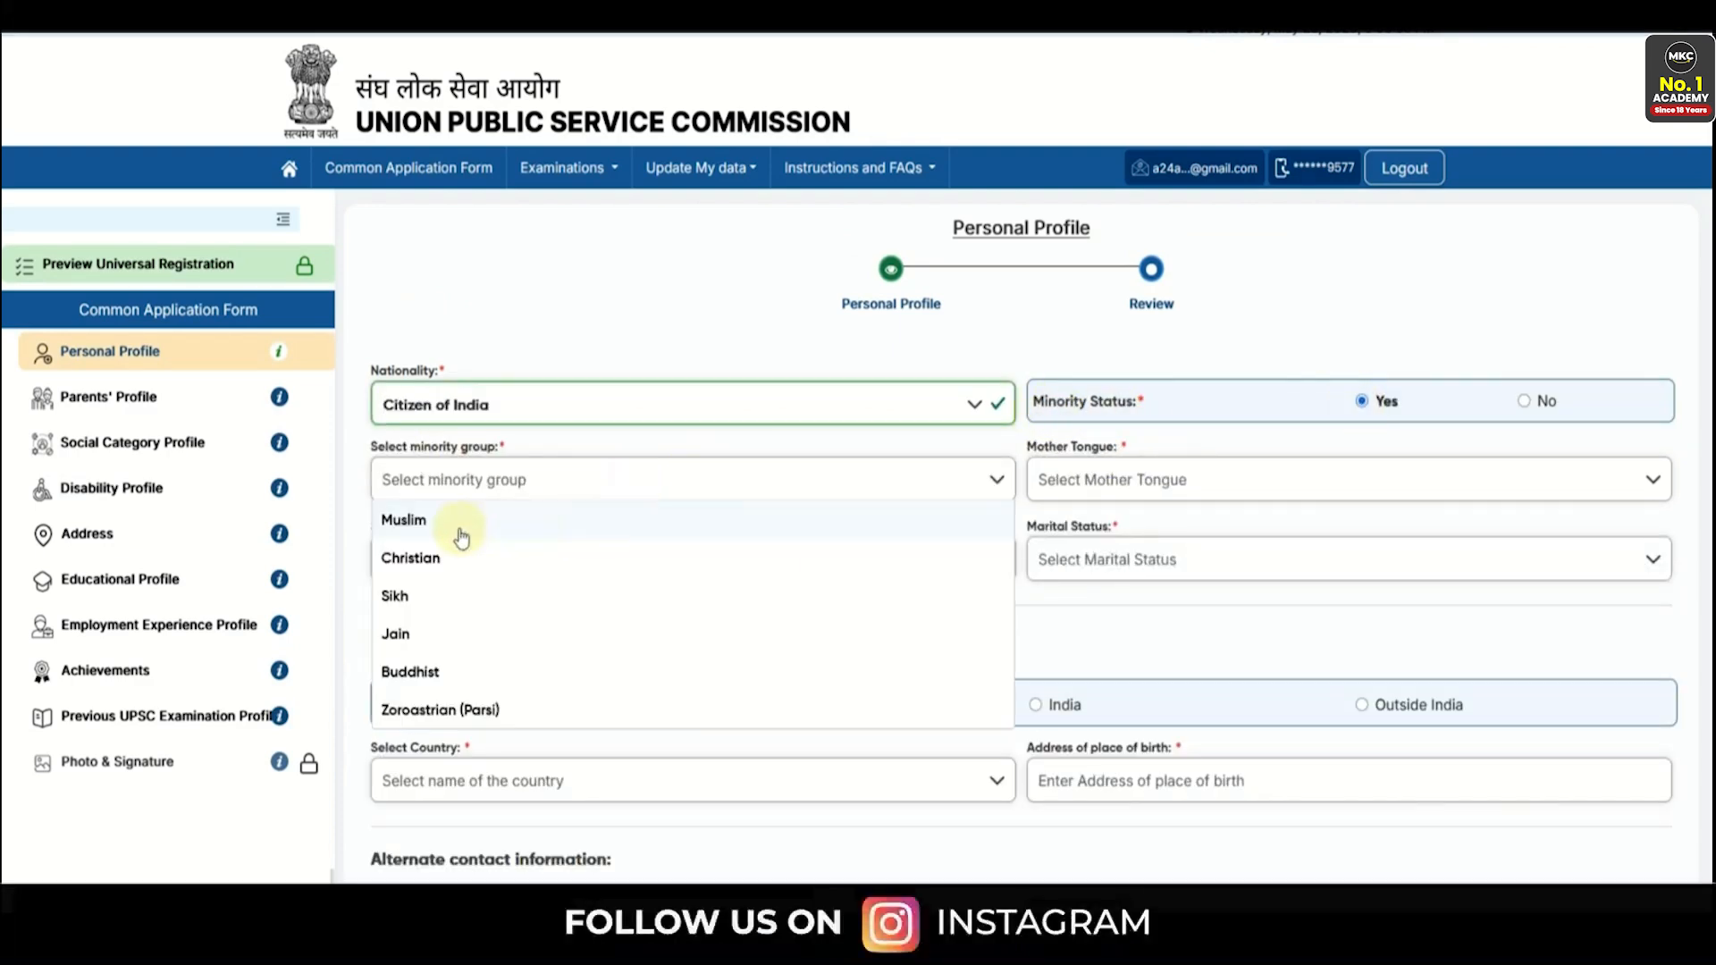
pyautogui.click(1523, 402)
# - Set mother tongue Hindi, domicile Rajasthan and marital status Unmarried
pyautogui.scroll(-1, 761, 380)
pyautogui.click(761, 379)
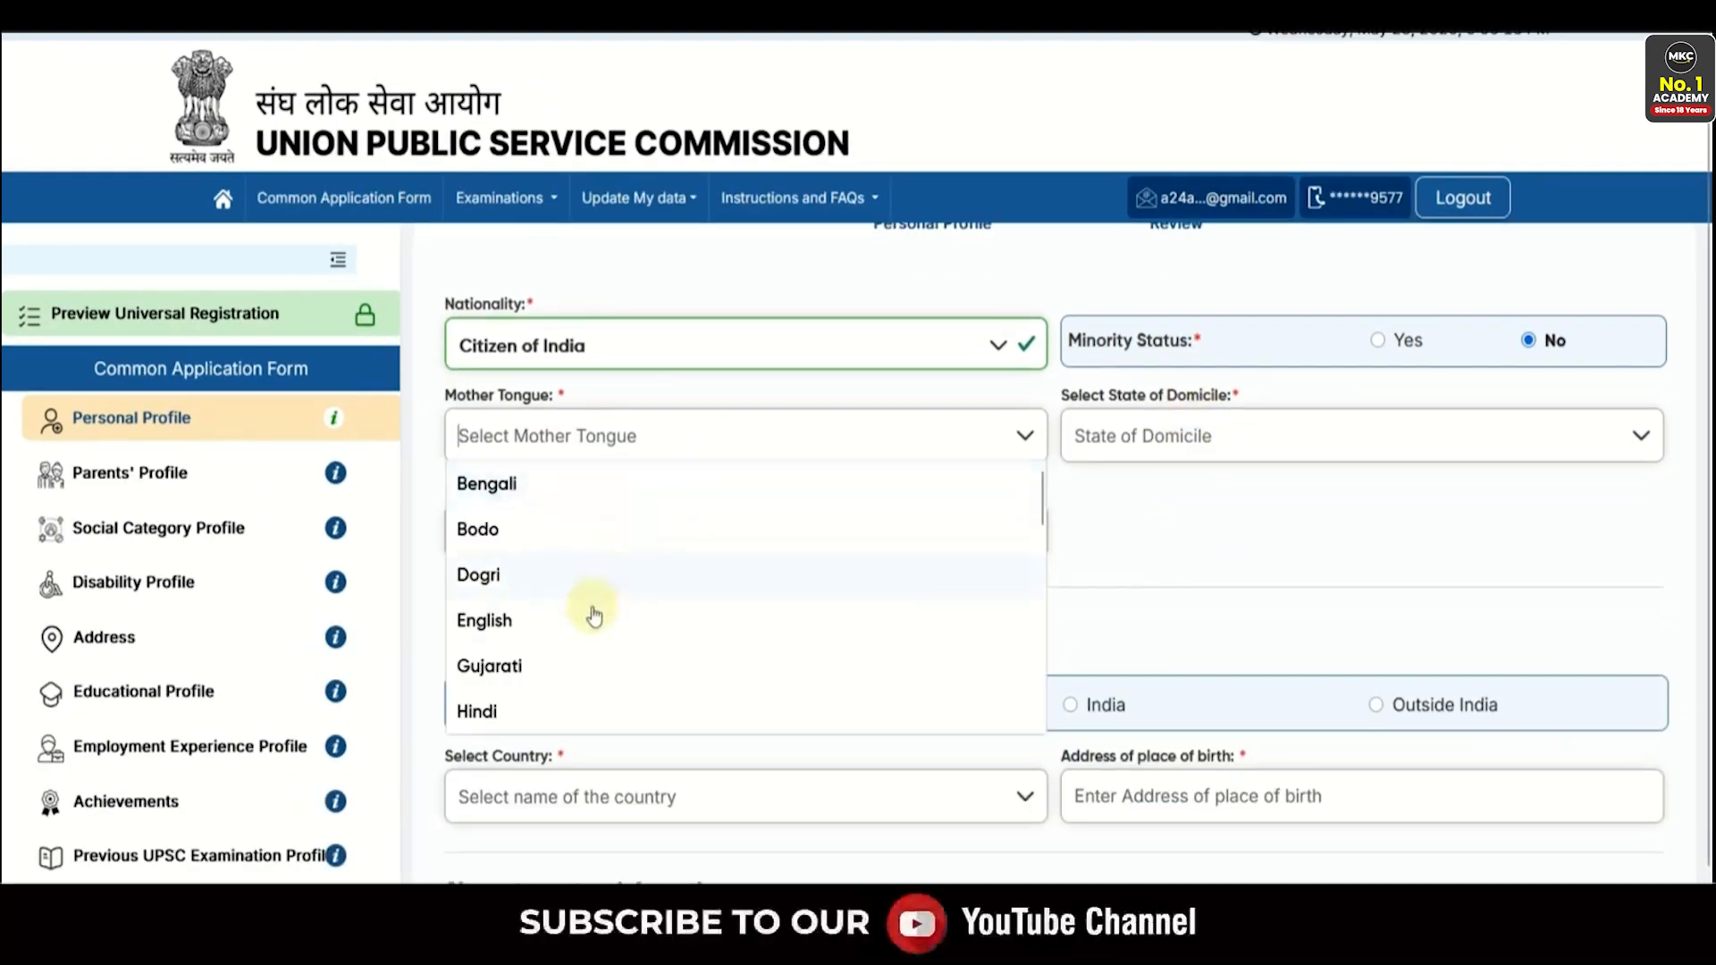
pyautogui.click(582, 706)
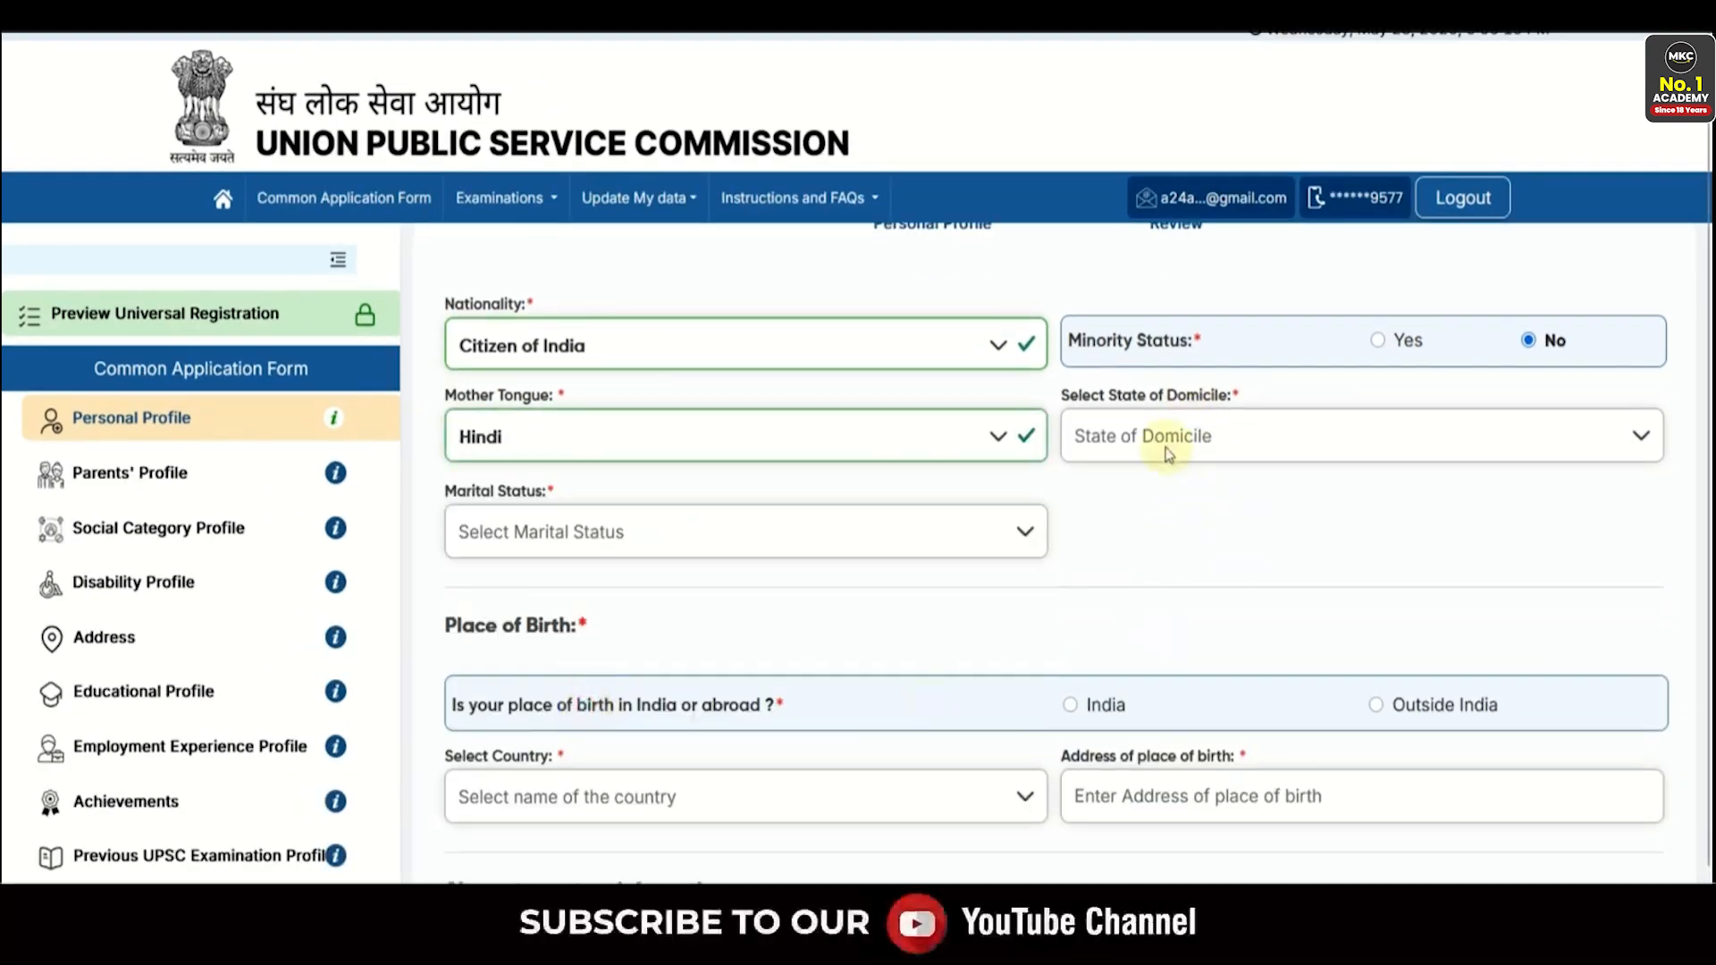
pyautogui.click(1175, 435)
pyautogui.scroll(-5, 1162, 536)
pyautogui.scroll(-5, 1162, 545)
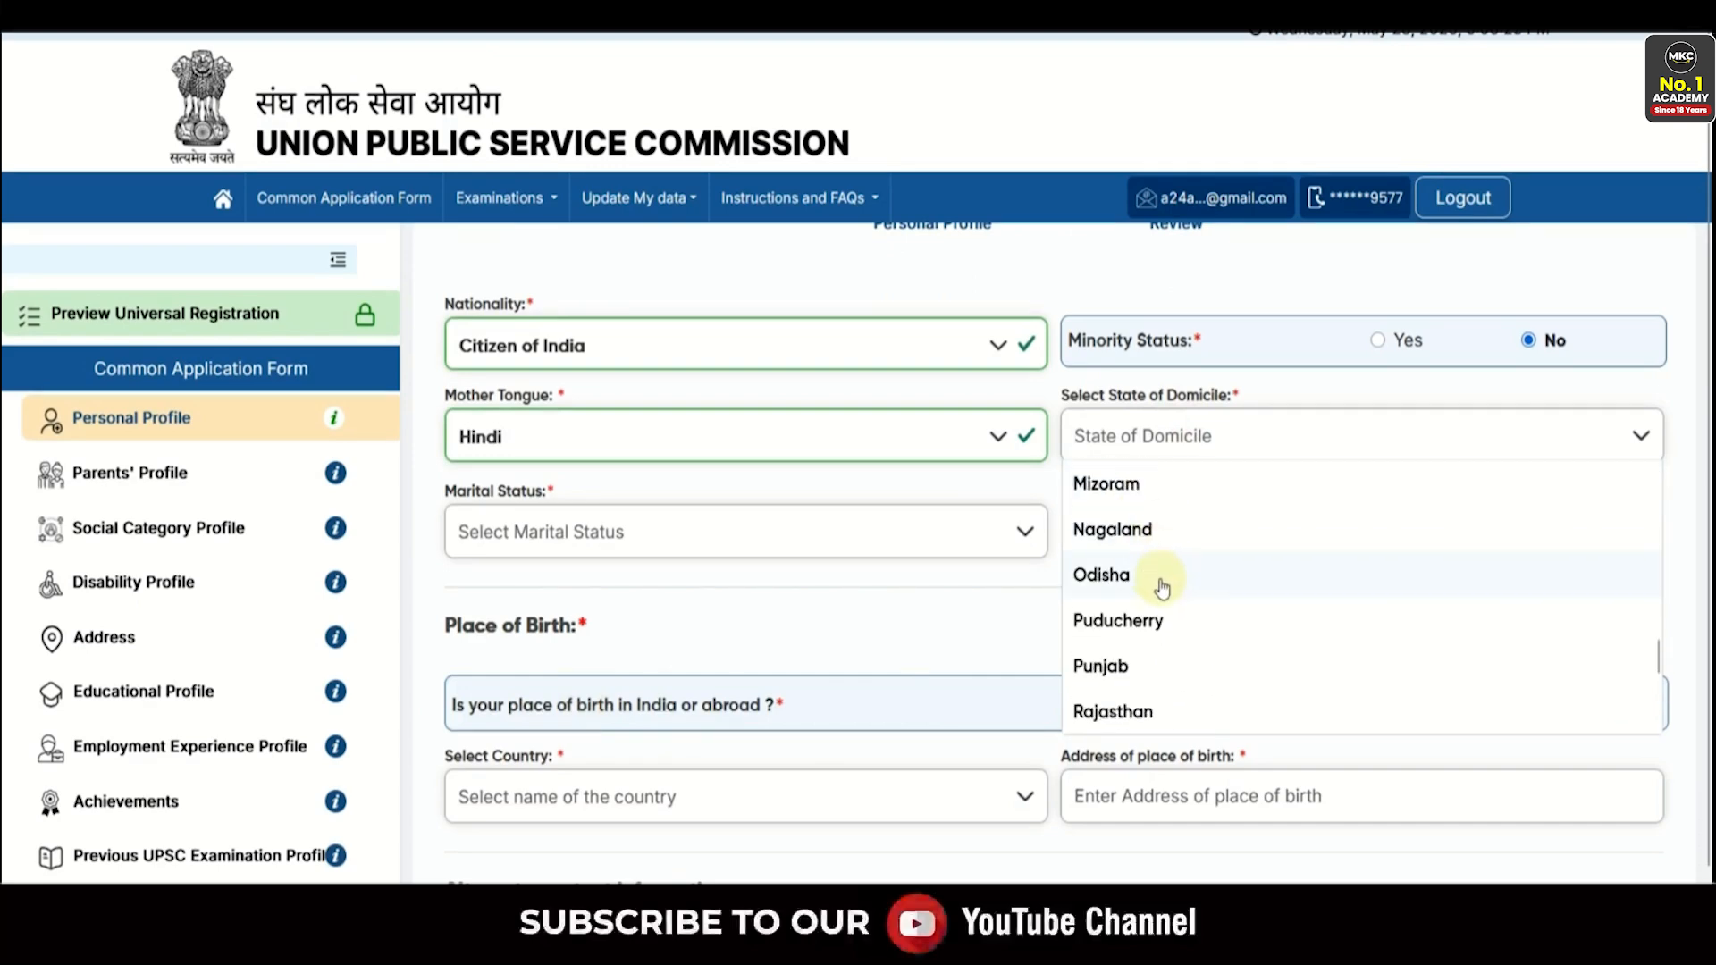
pyautogui.click(1134, 709)
pyautogui.click(651, 540)
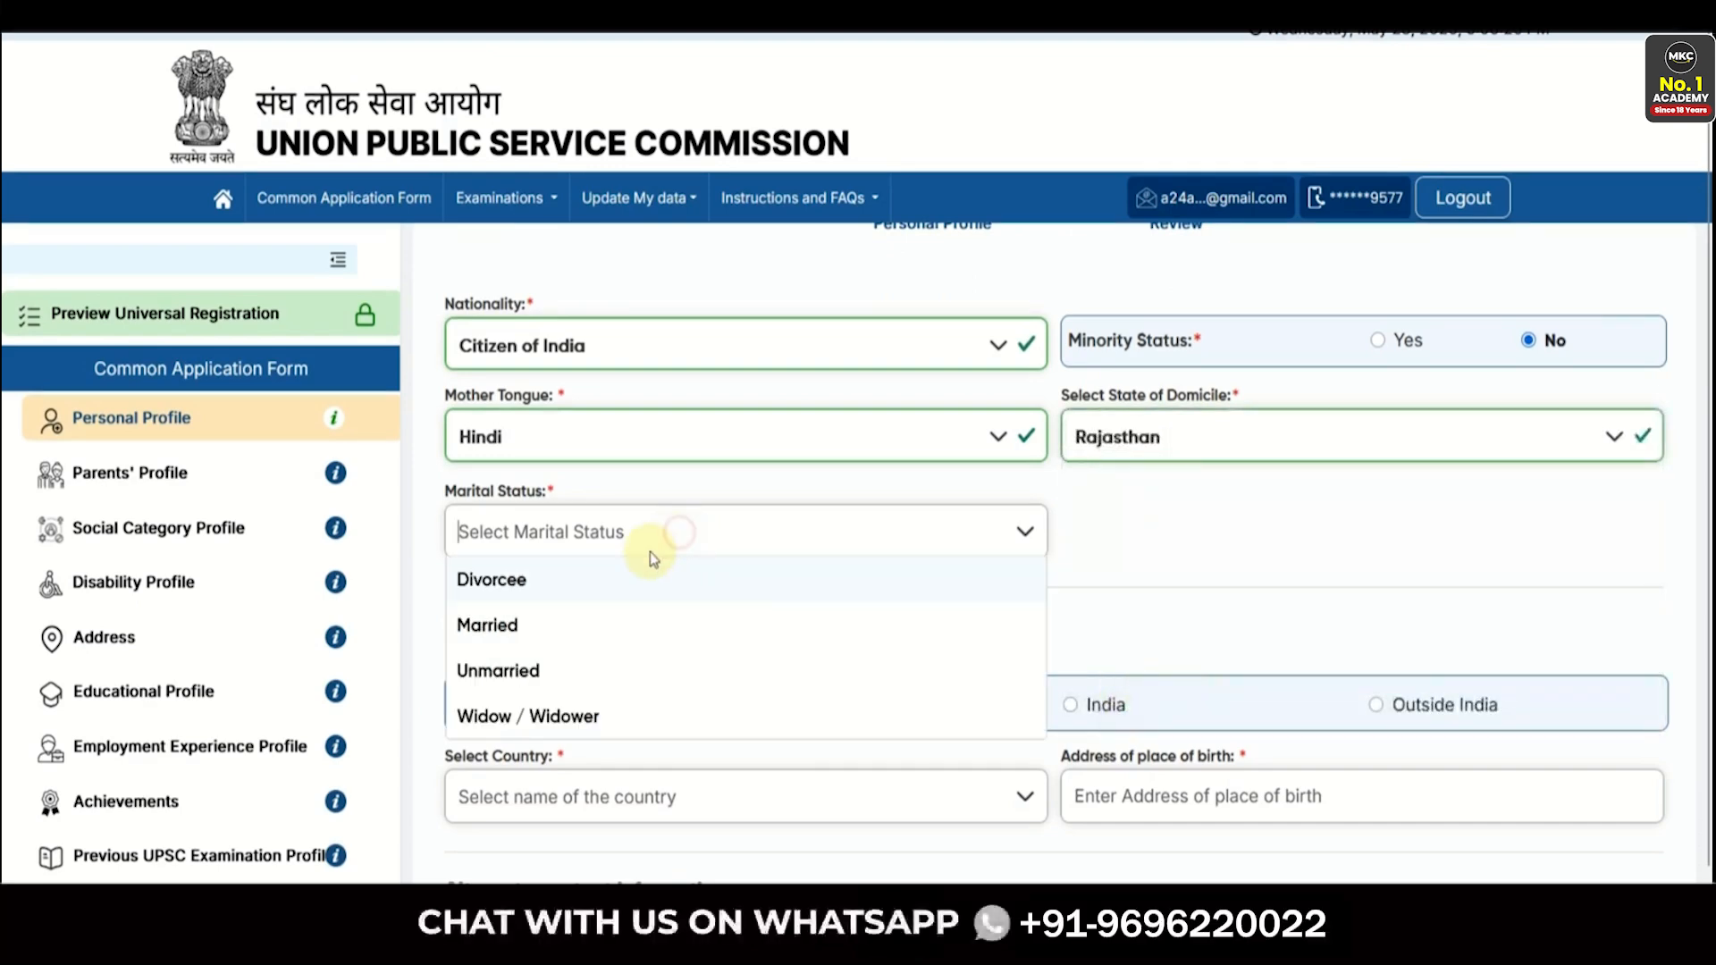
pyautogui.click(575, 669)
pyautogui.scroll(-3, 1179, 613)
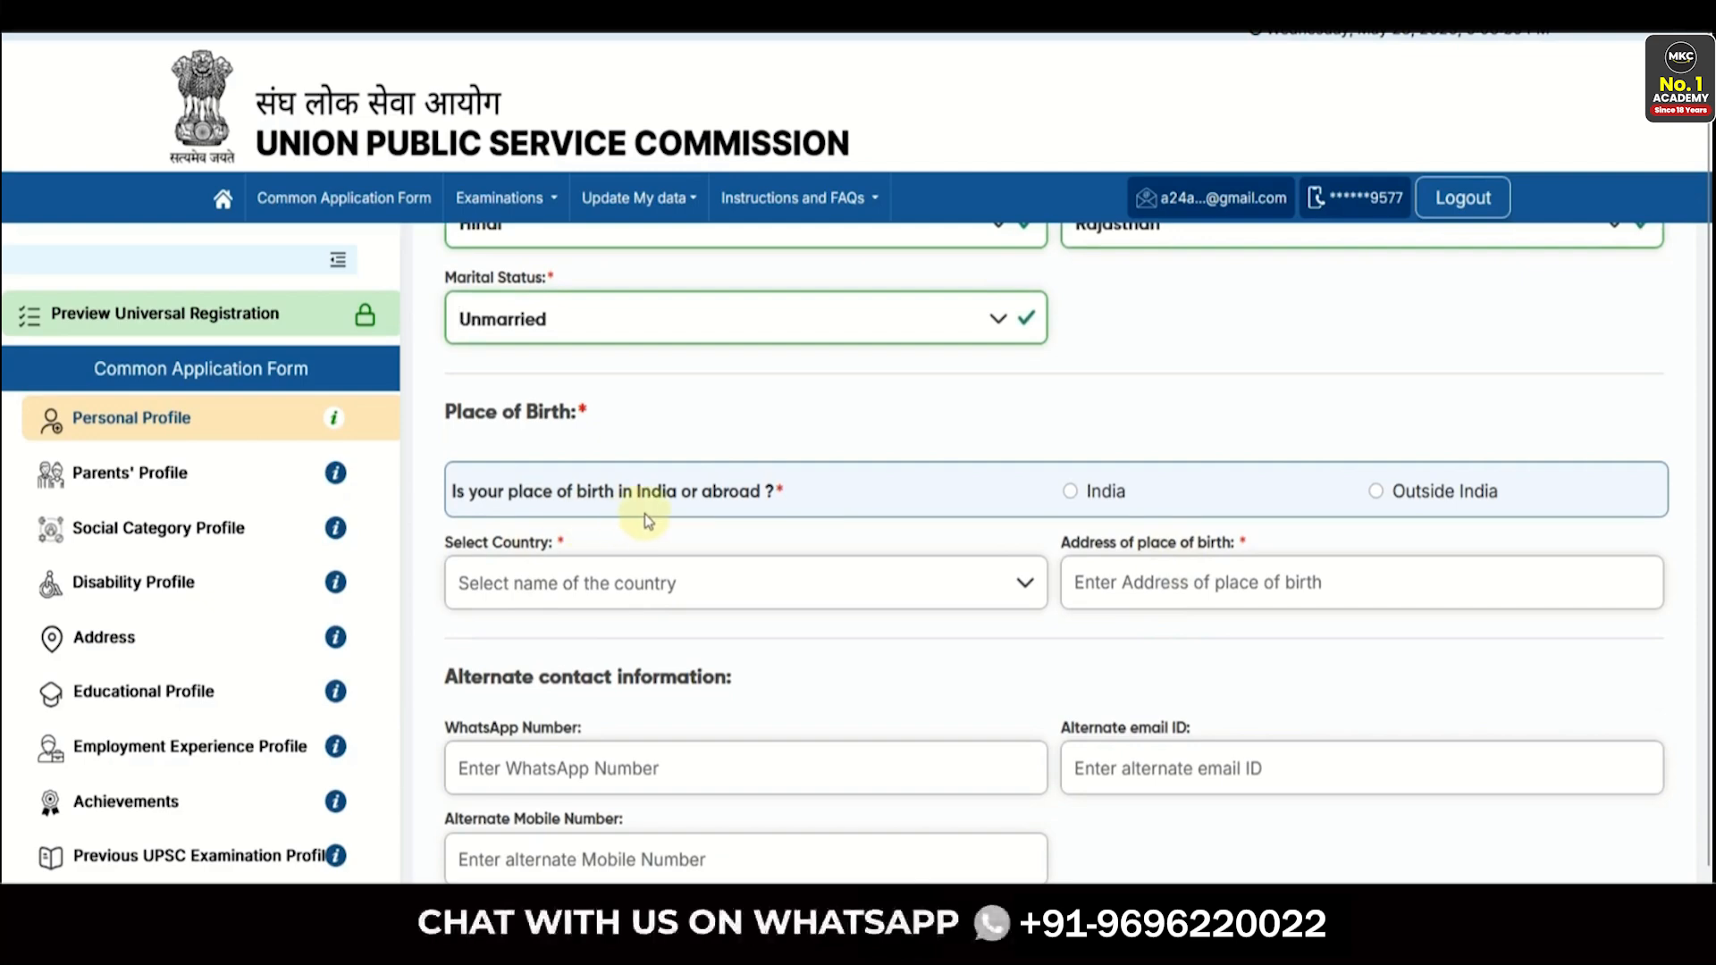
# - Set place of birth to India, state Rajasthan, district Alwar
pyautogui.click(1071, 491)
pyautogui.click(689, 572)
pyautogui.scroll(-10, 601, 716)
pyautogui.click(529, 764)
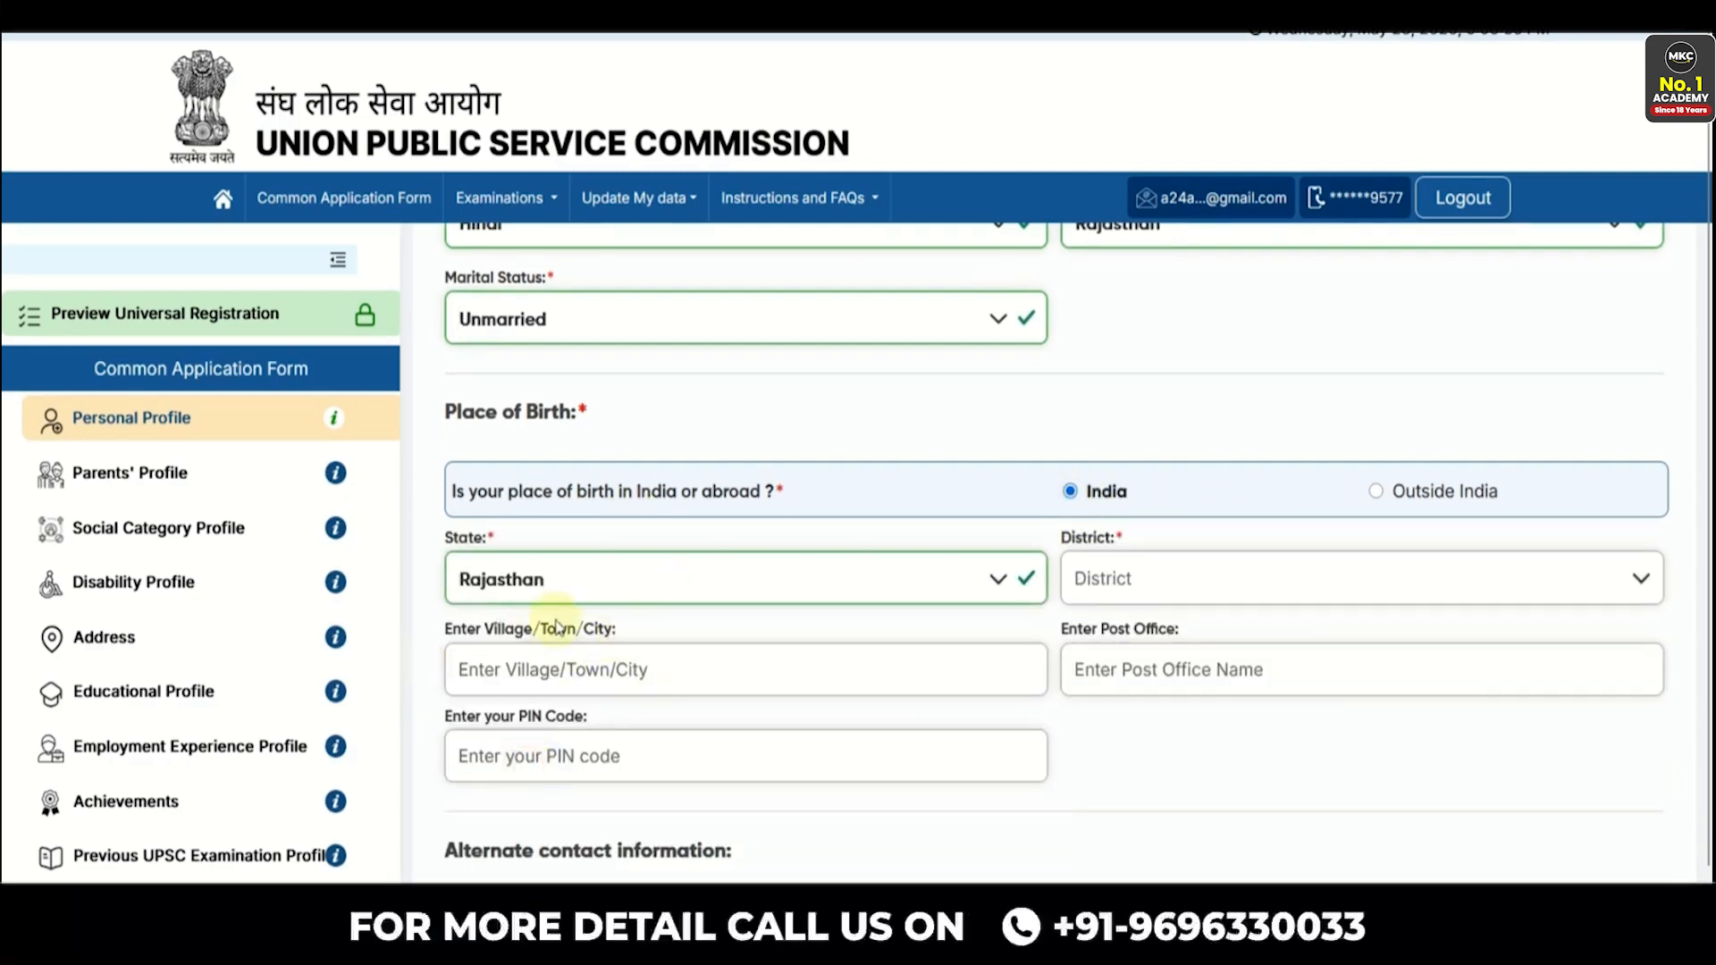
pyautogui.click(1090, 585)
pyautogui.click(1113, 666)
# - Enter Alwar as village/town and post office, with PIN 301001
pyautogui.scroll(-2, 869, 697)
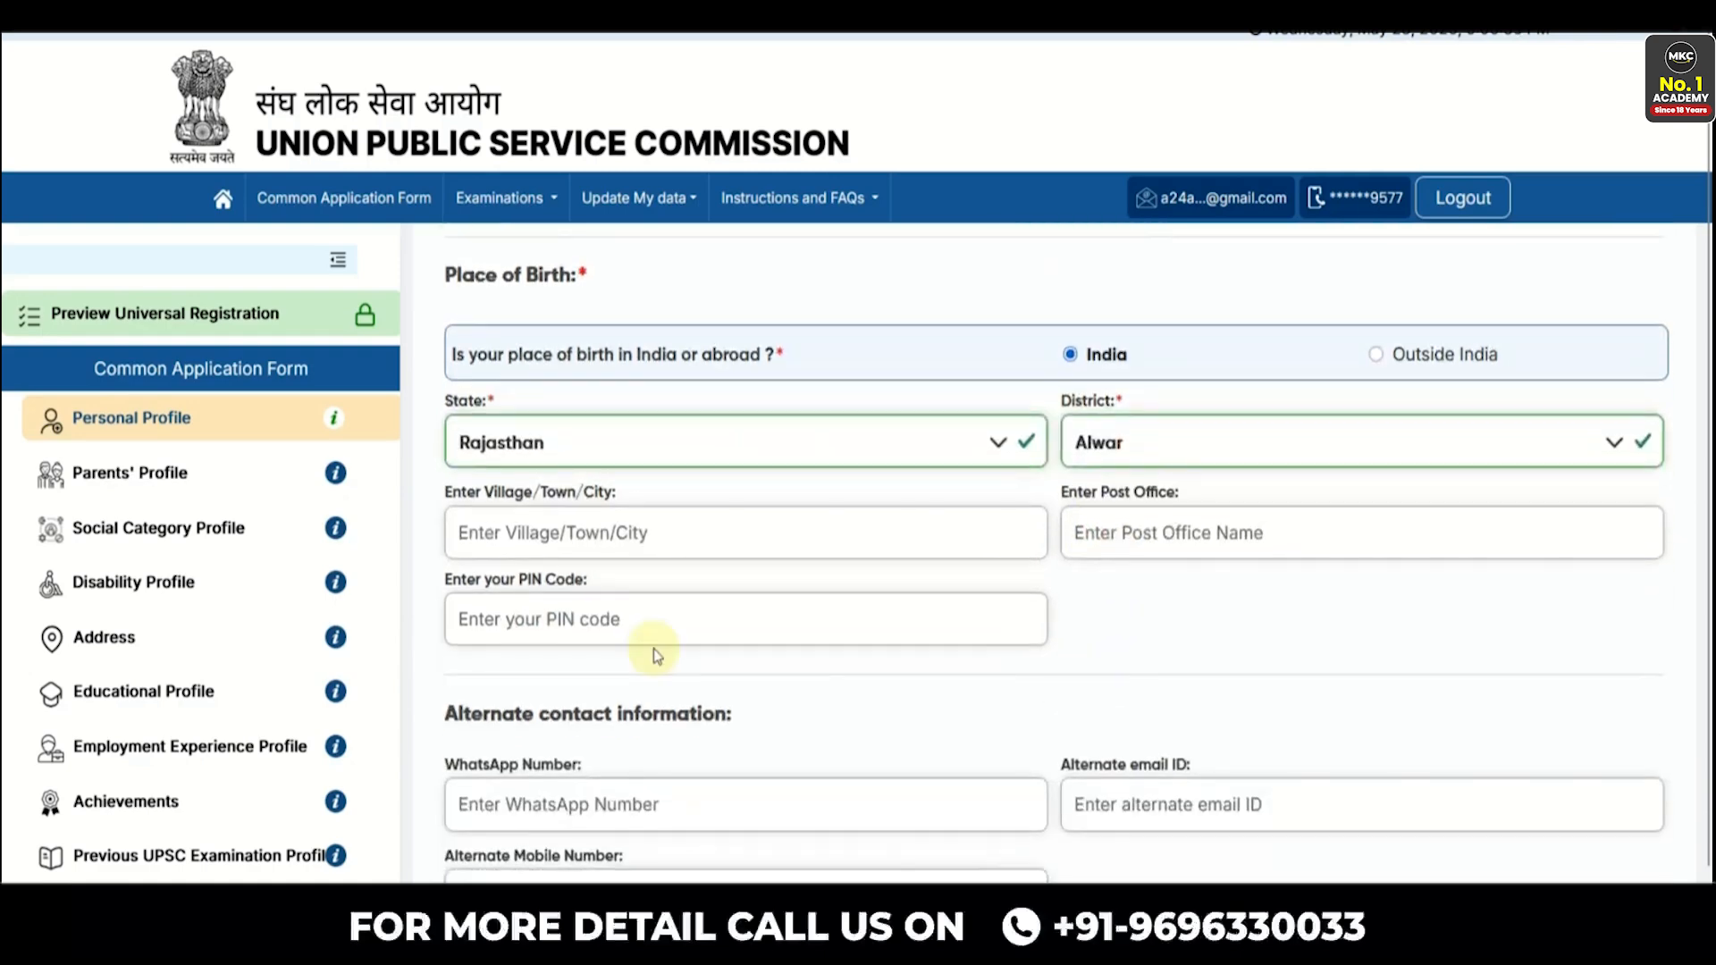
pyautogui.click(561, 534)
pyautogui.write('AlwaR')
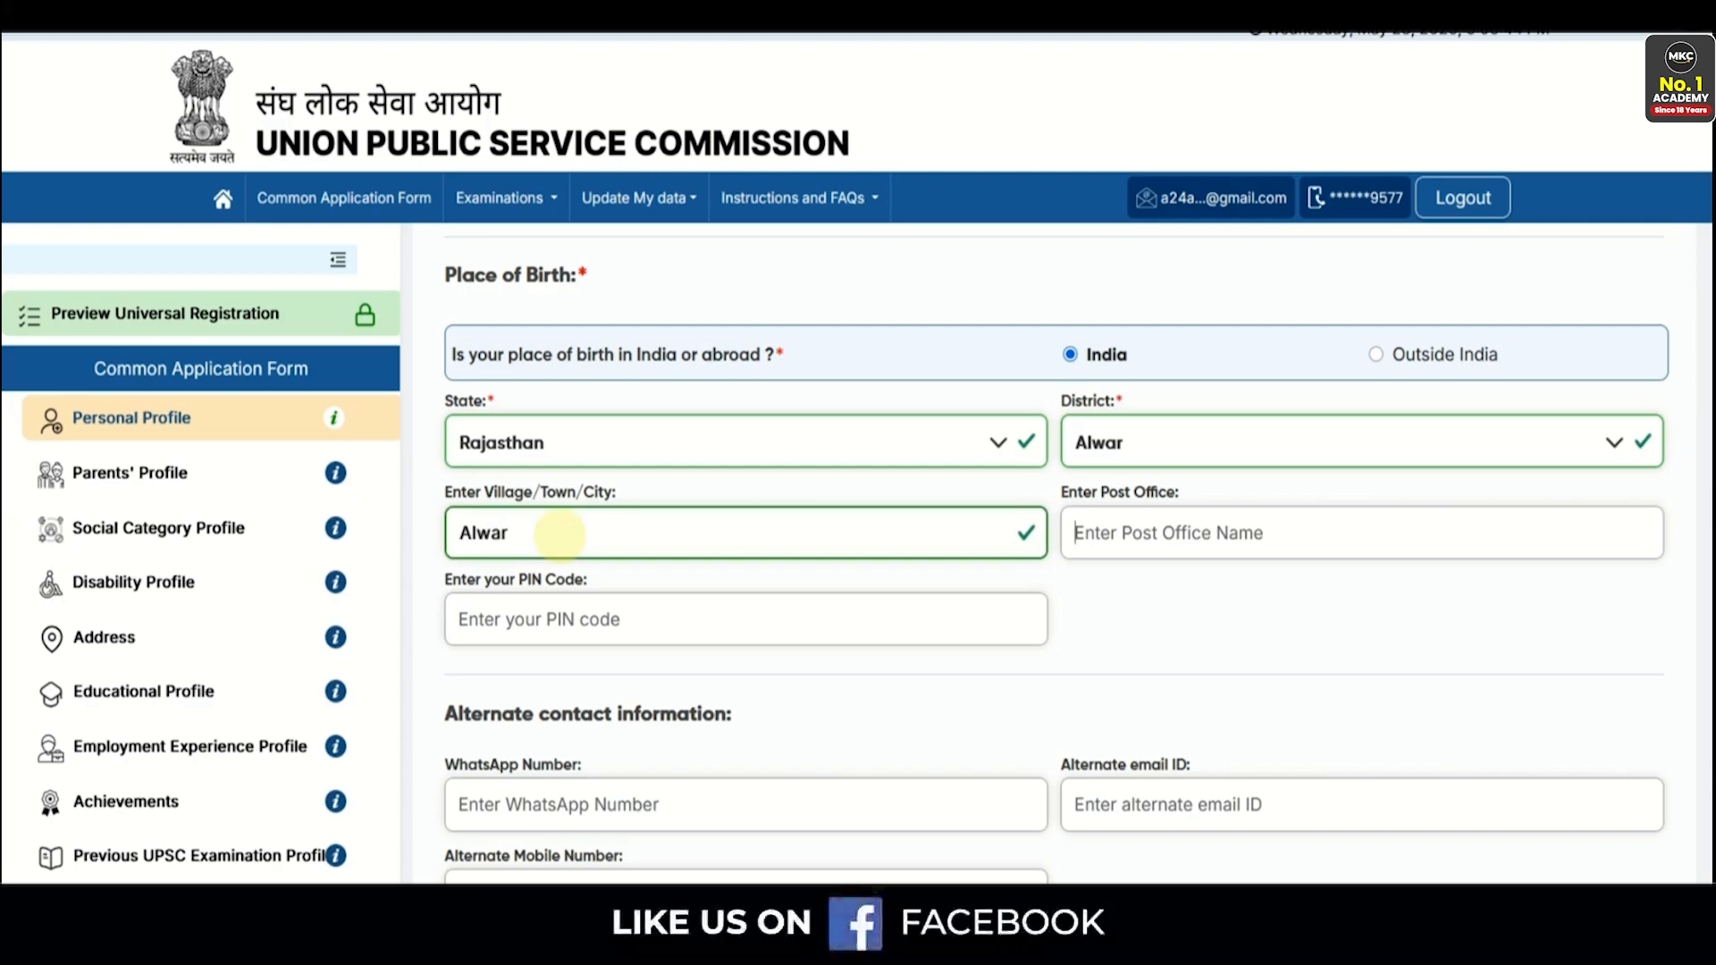
pyautogui.write('Alwar')
pyautogui.press('Tab')
pyautogui.write('3010')
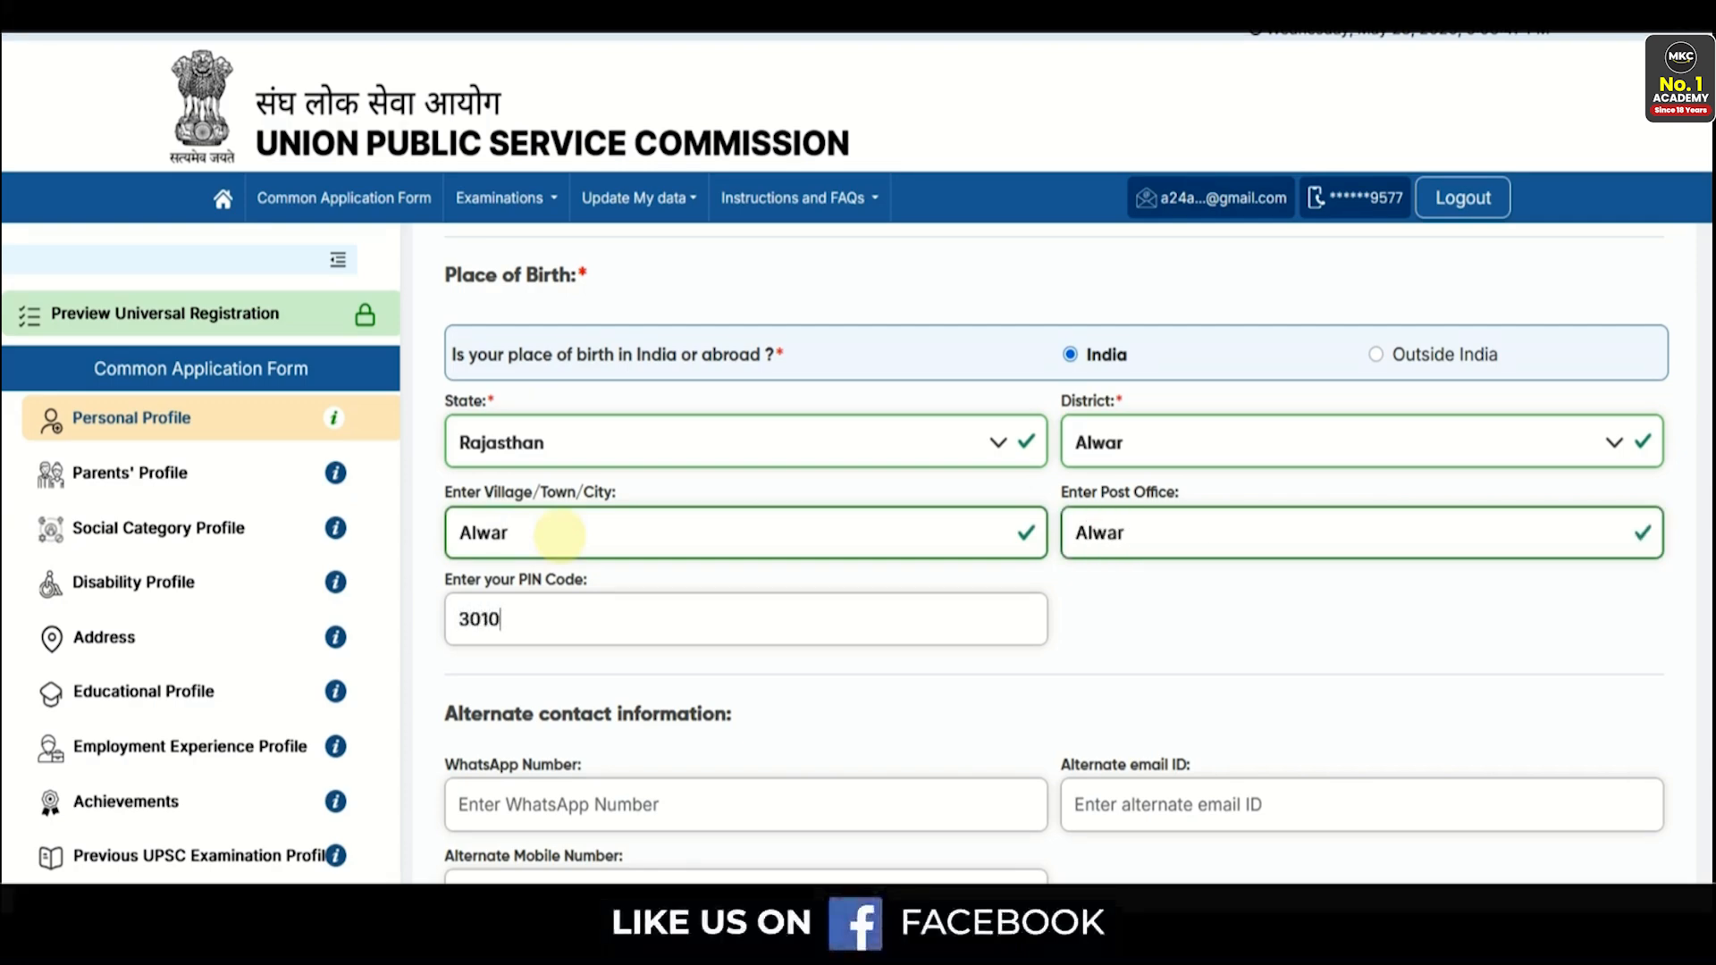
pyautogui.write('01')
pyautogui.scroll(-1, 1108, 666)
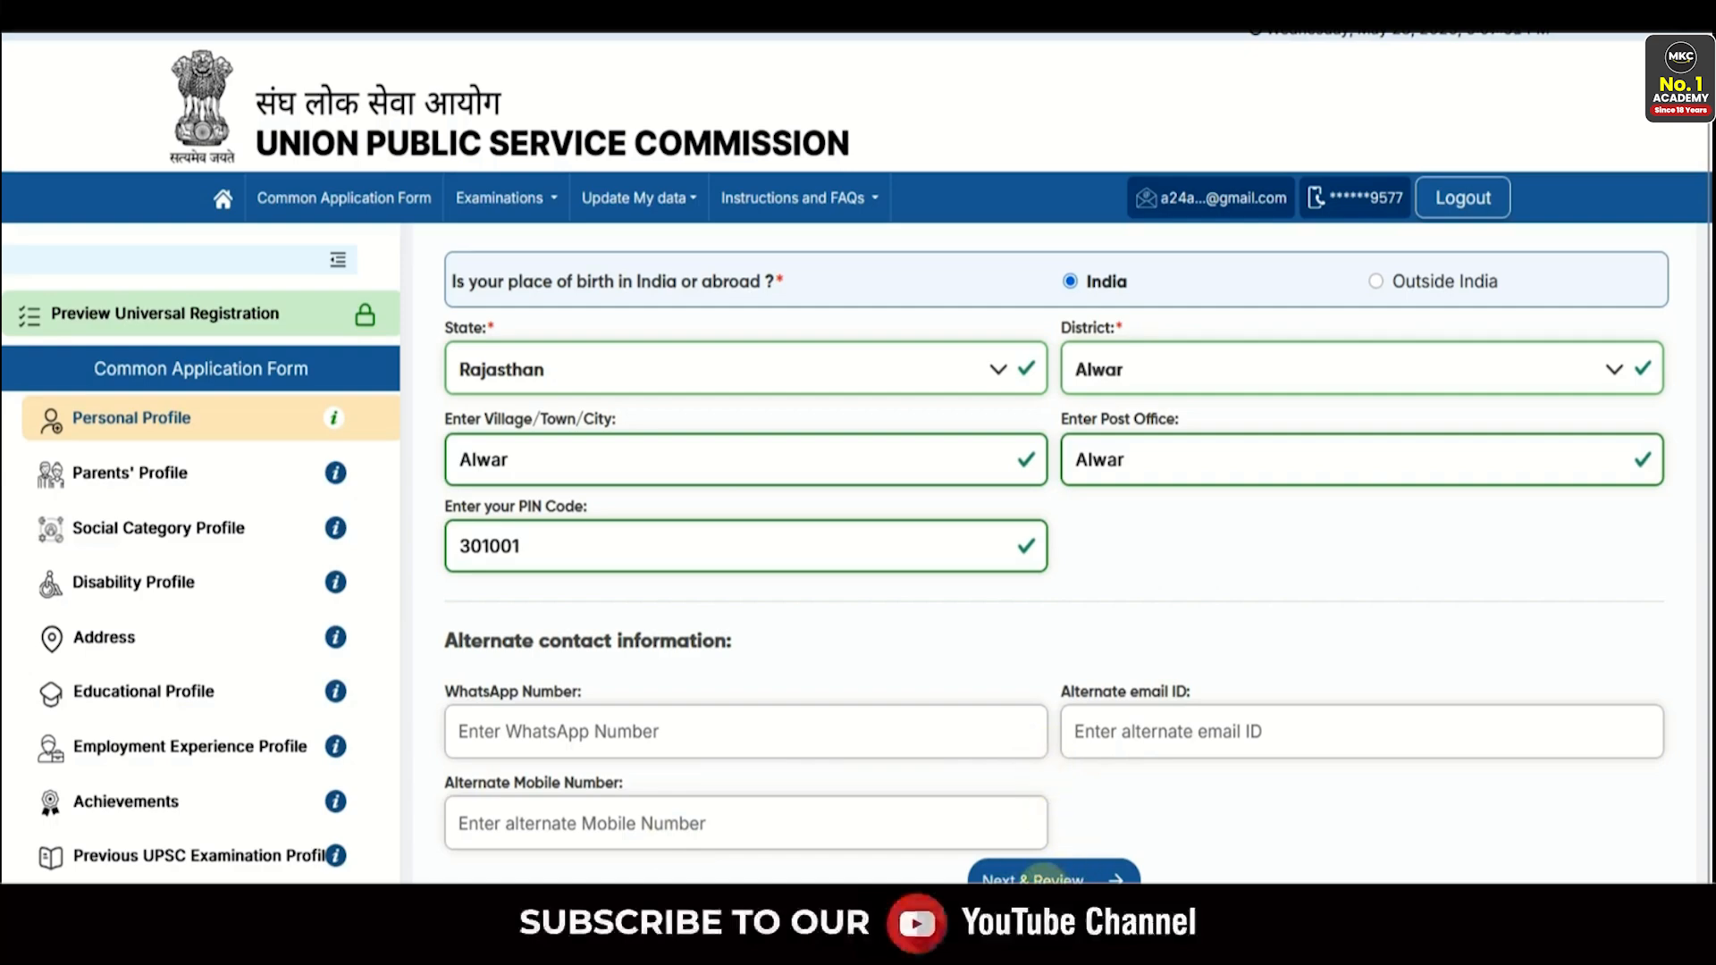
# - Save the Personal Profile and set the father's status to Alive in Parents' Profile
pyautogui.click(1040, 875)
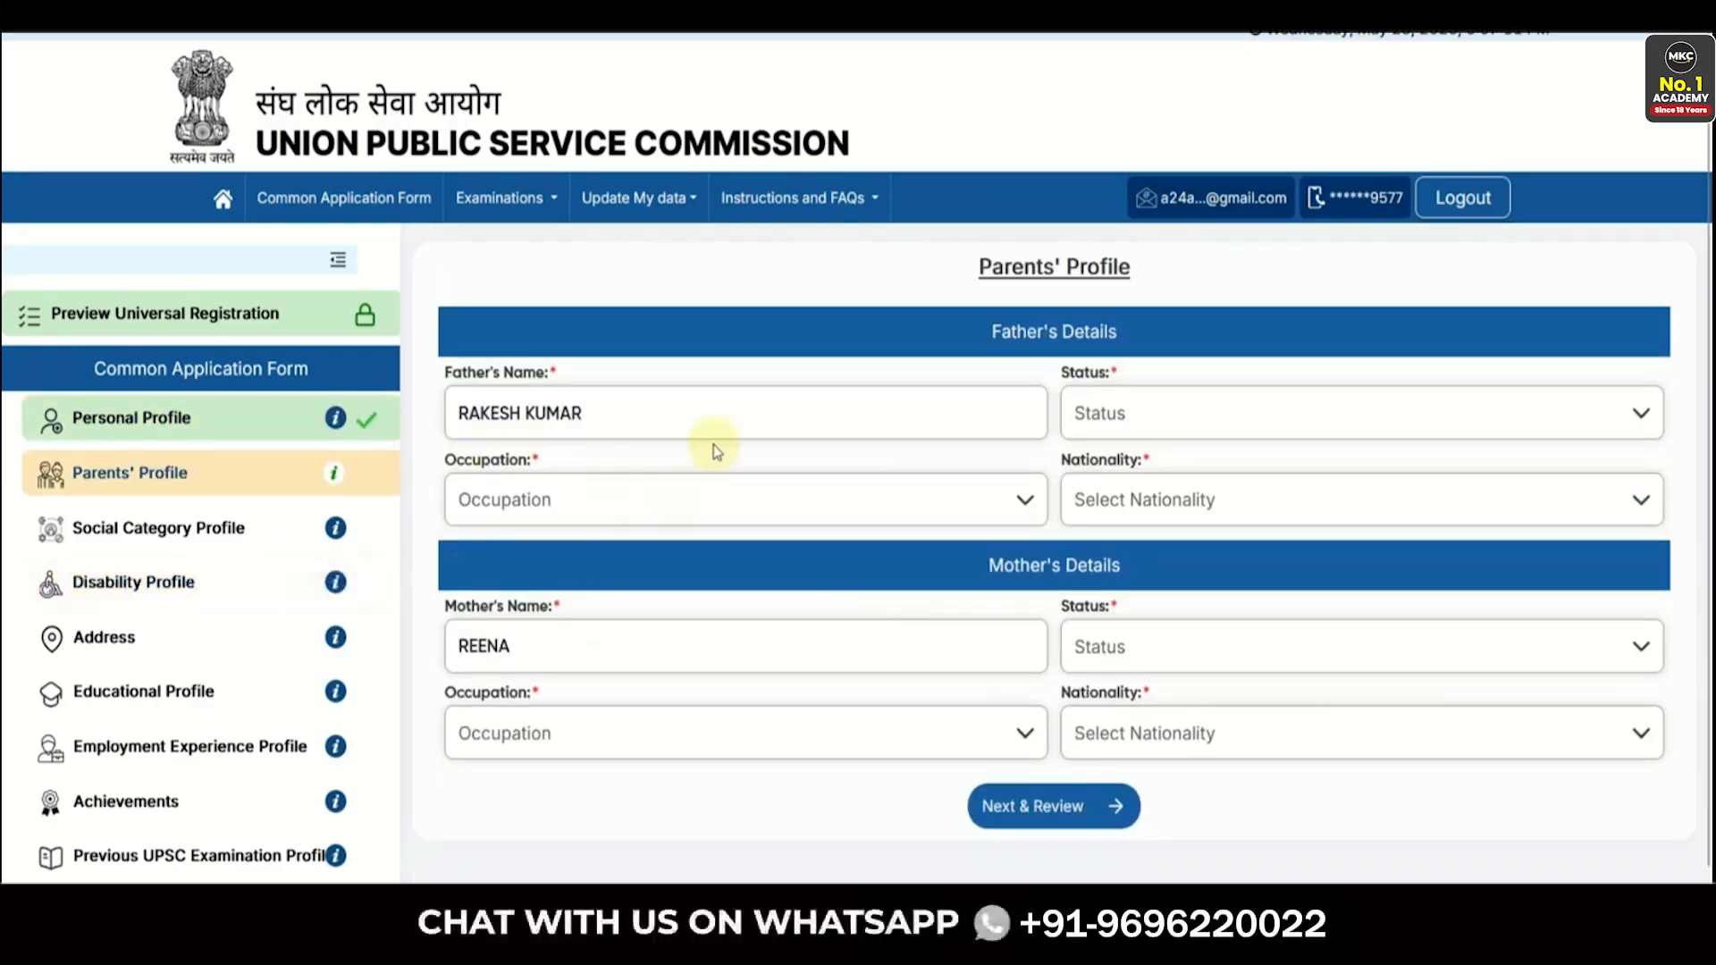
pyautogui.click(1105, 414)
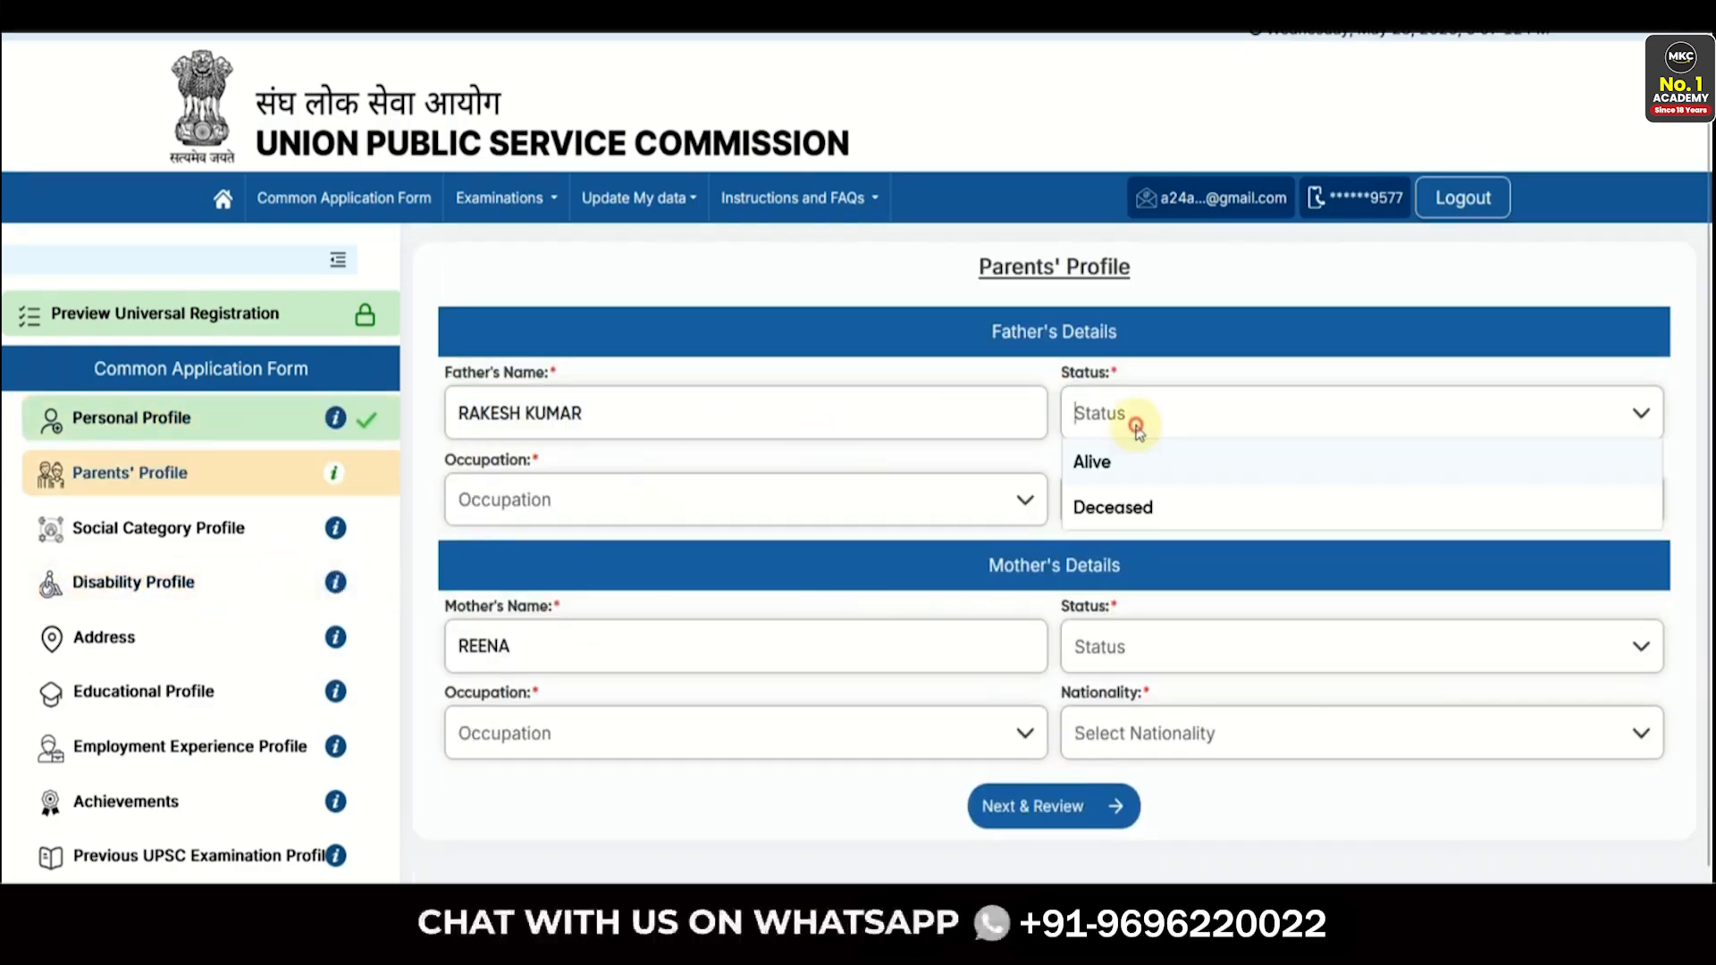
pyautogui.click(1103, 468)
pyautogui.click(815, 483)
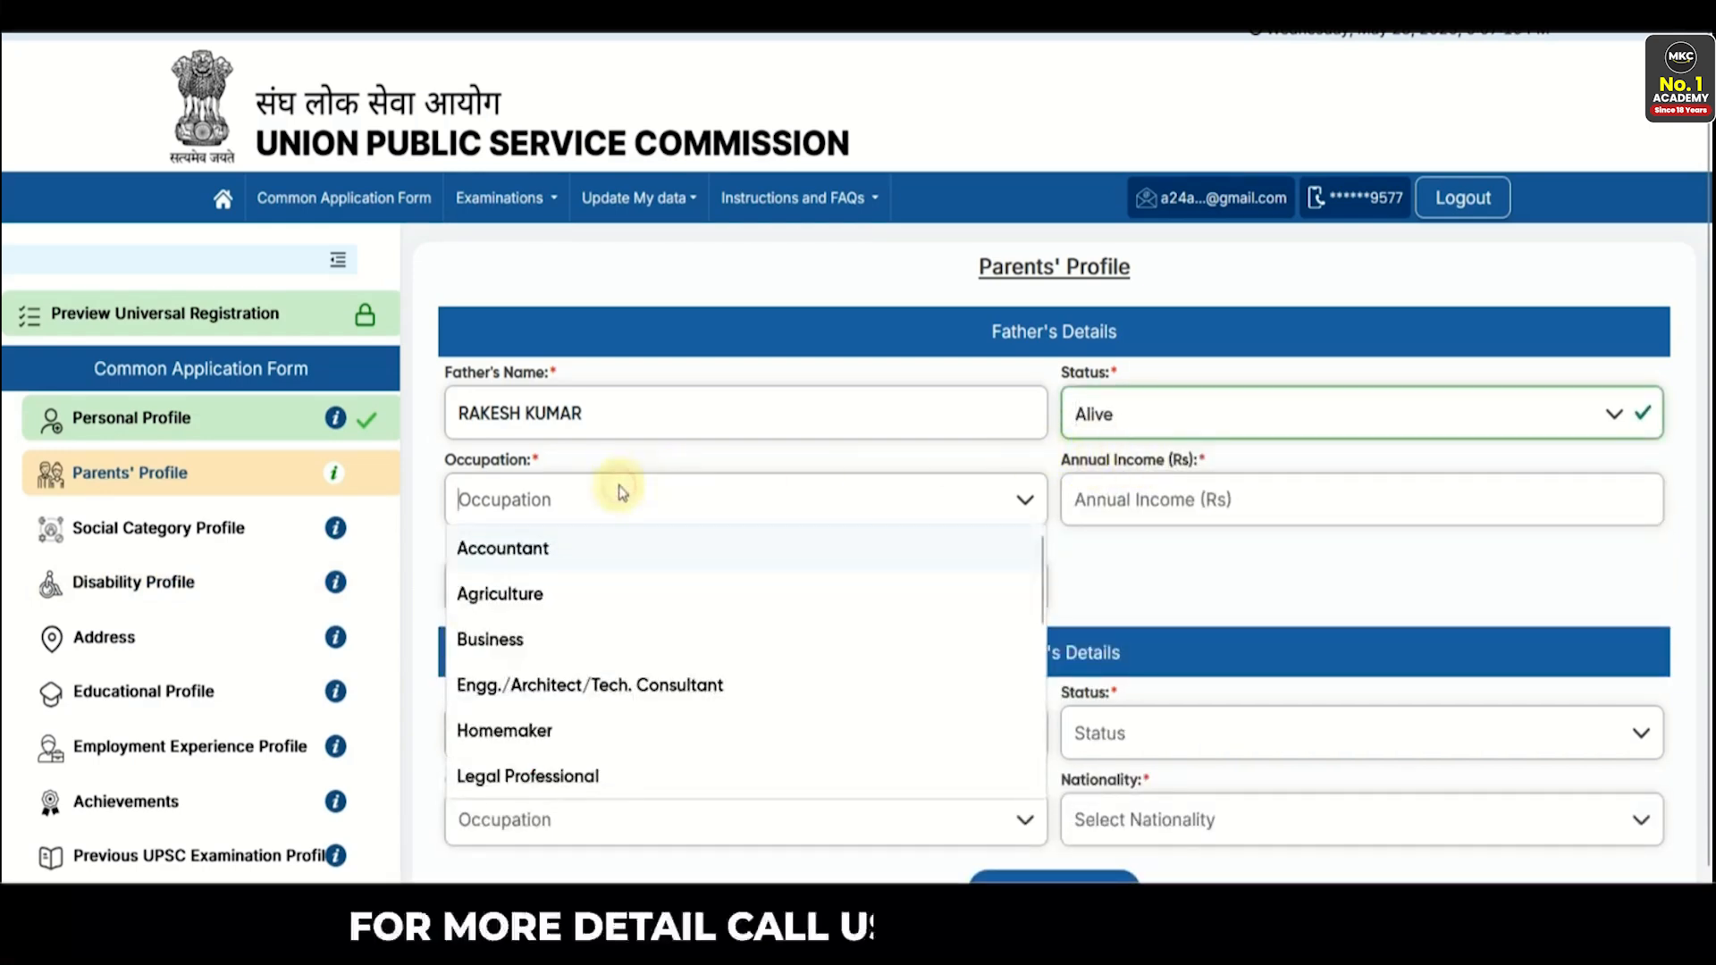
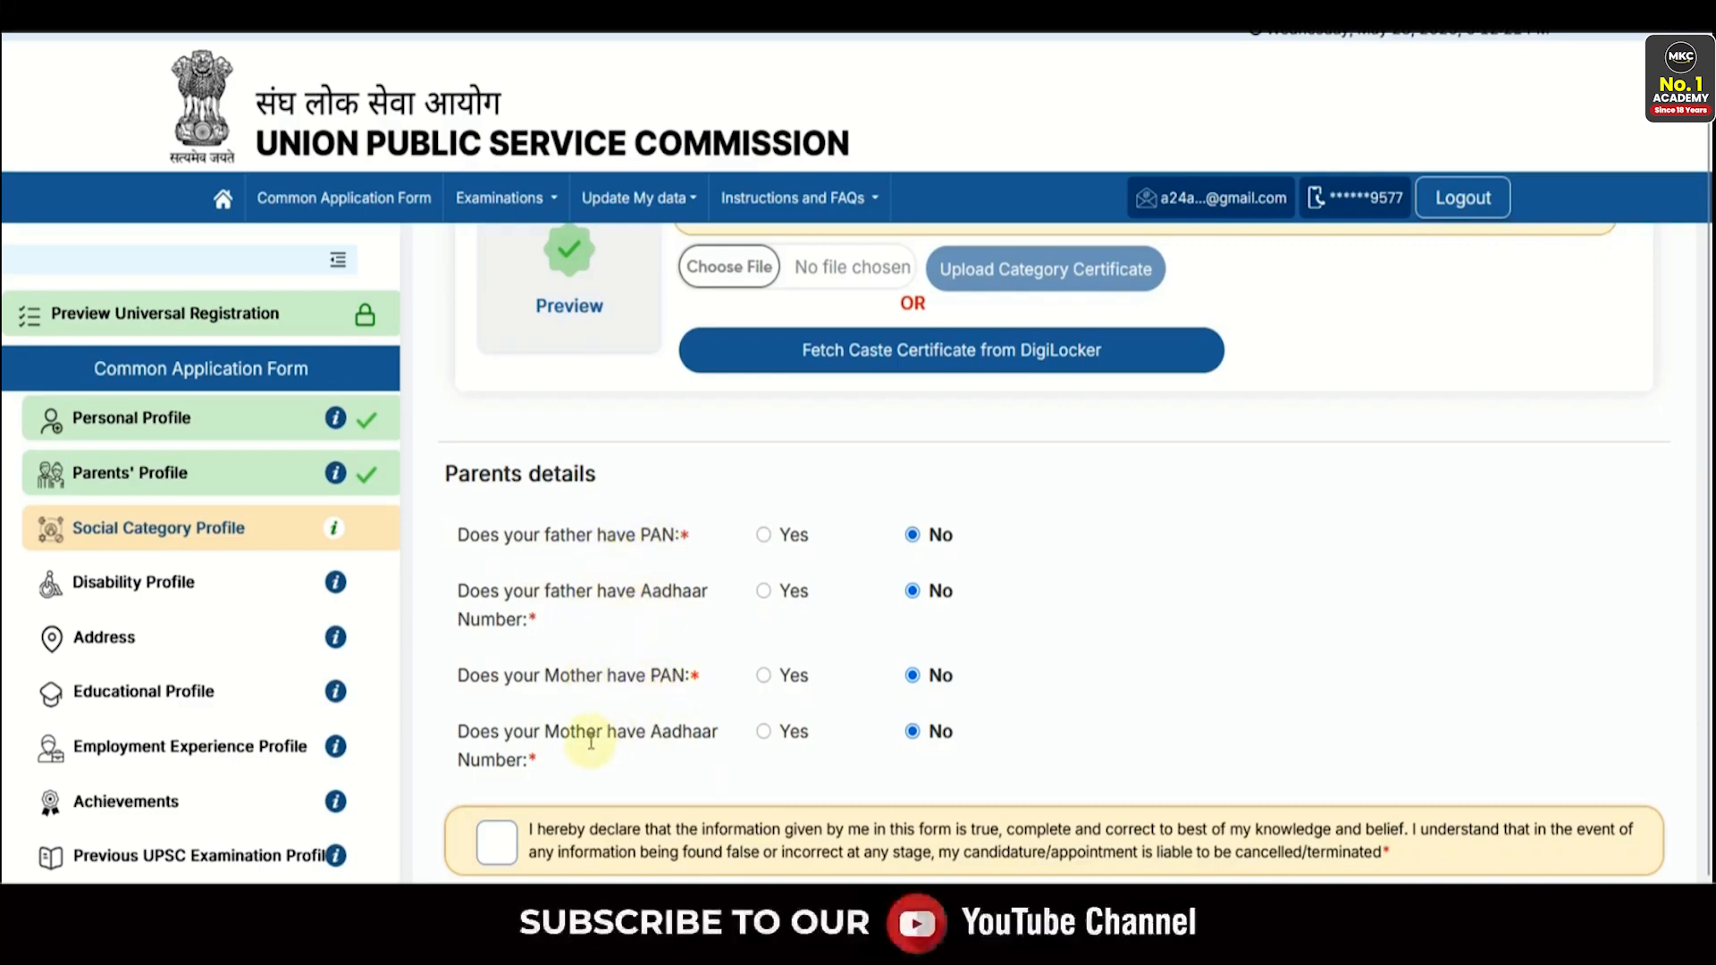
# - Answer Yes to PAN and Aadhaar for both father and mother, and tick the information declaration
pyautogui.click(765, 536)
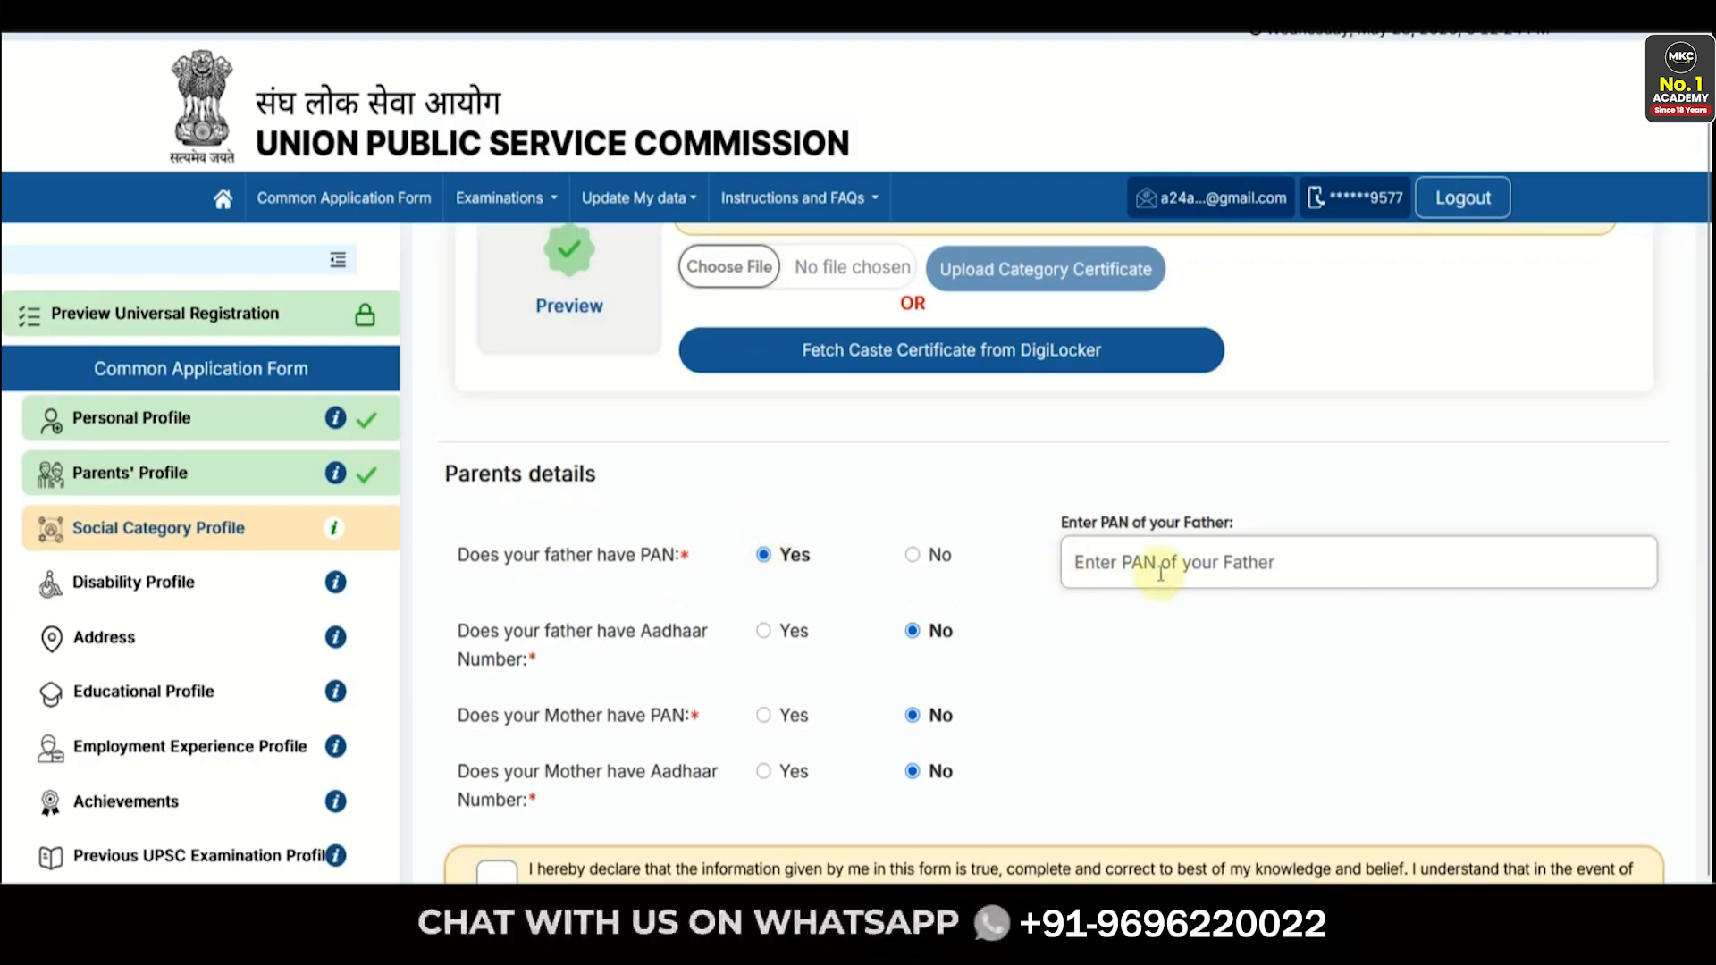
pyautogui.click(765, 638)
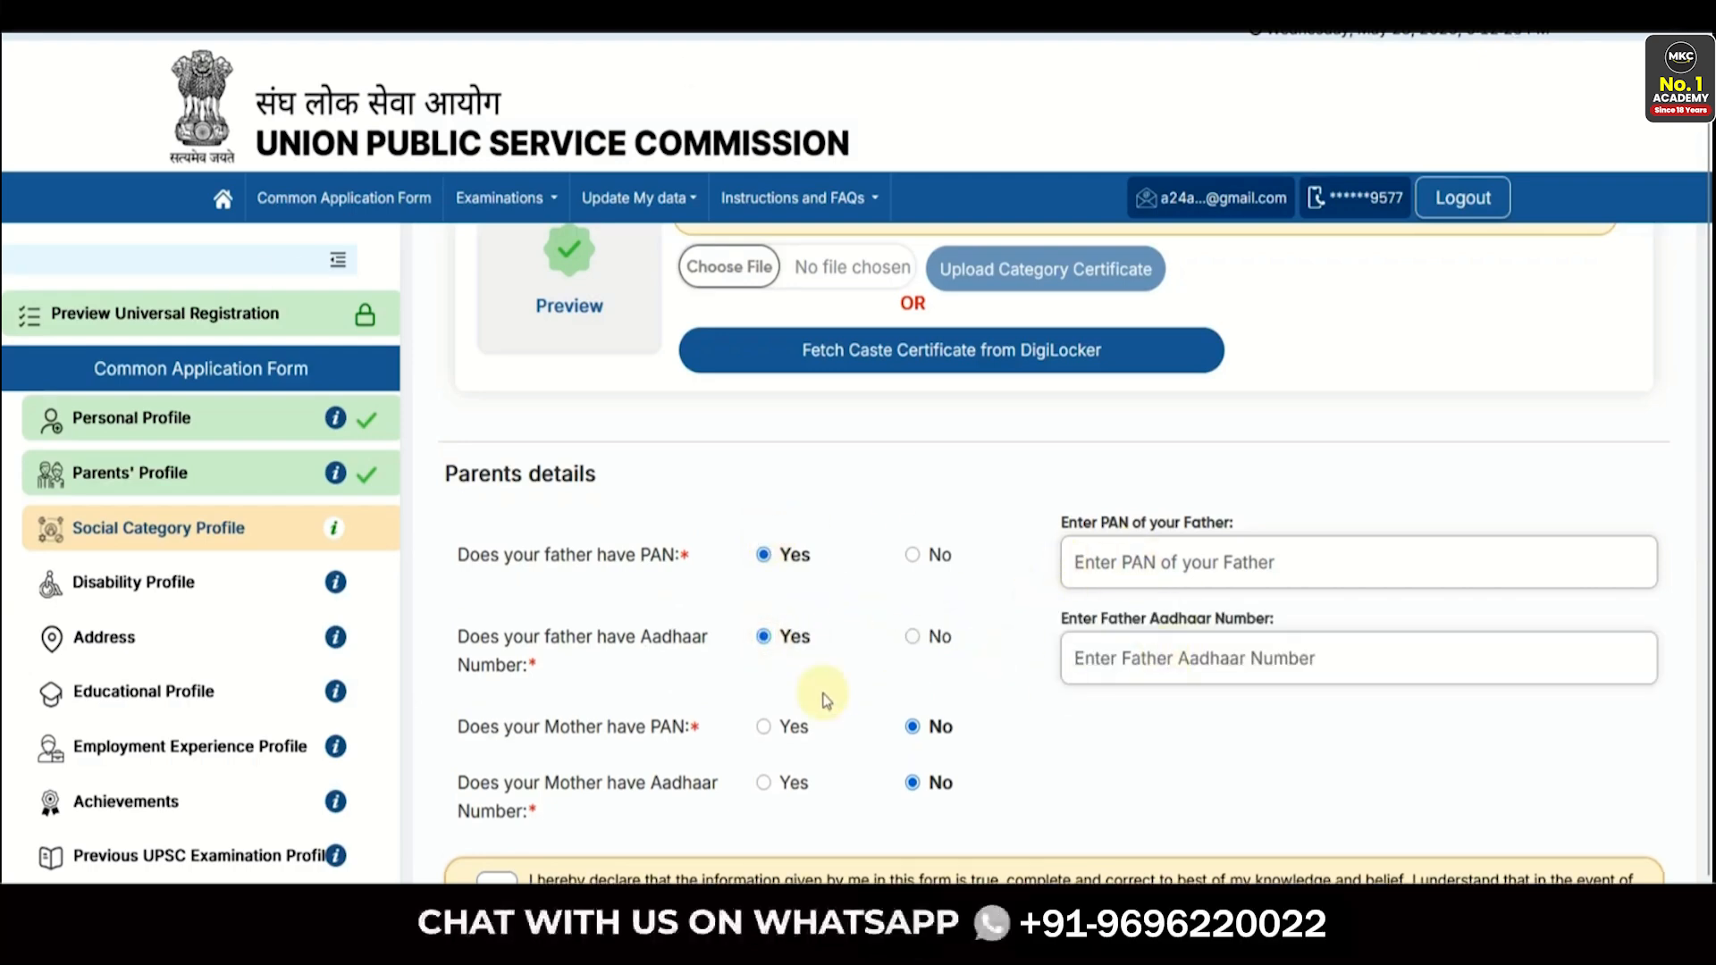
pyautogui.scroll(-1, 825, 700)
pyautogui.click(764, 678)
pyautogui.click(764, 772)
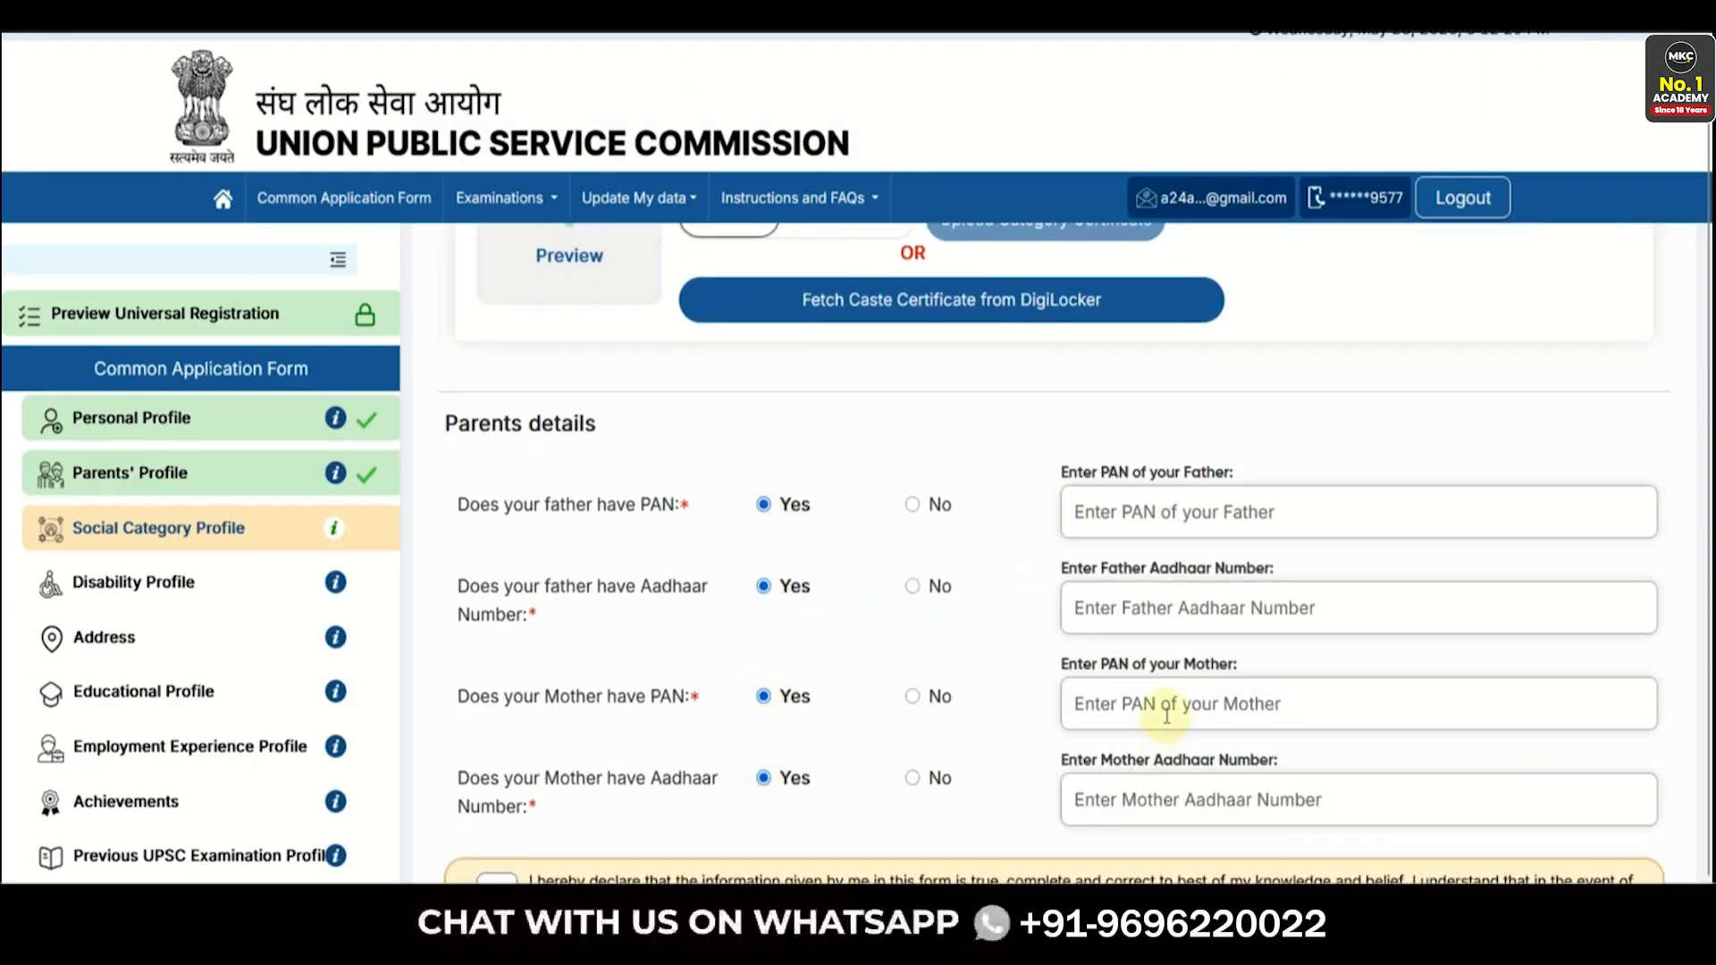
pyautogui.scroll(-1, 1187, 765)
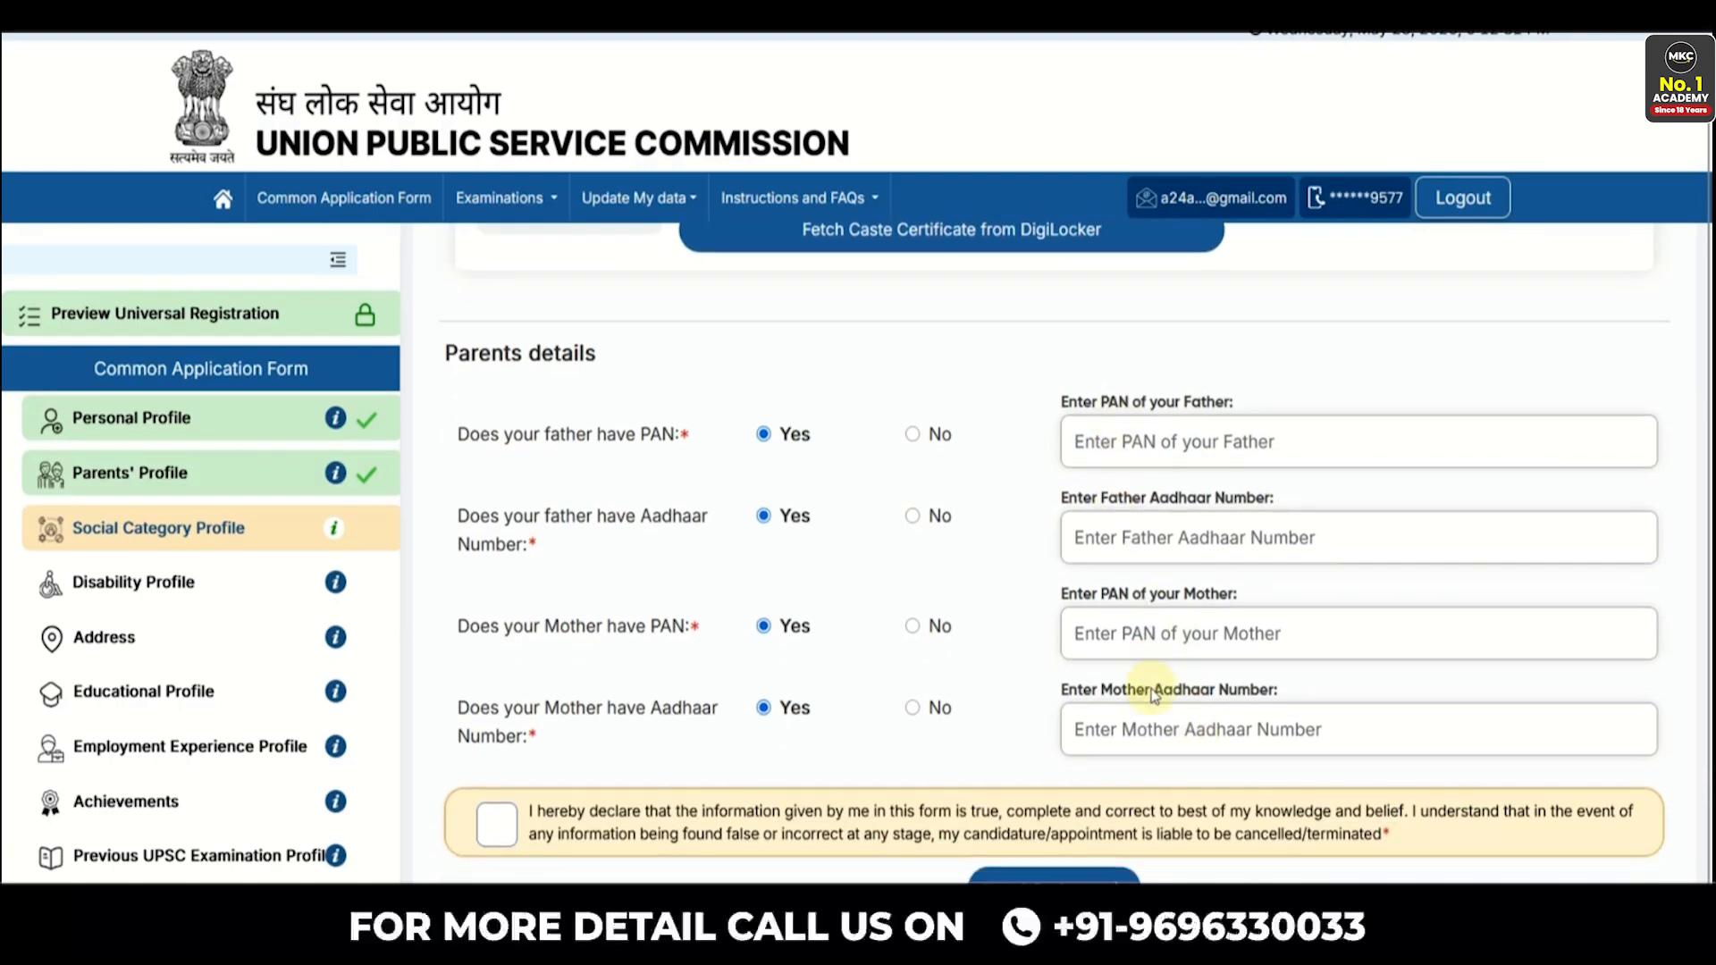
pyautogui.click(493, 822)
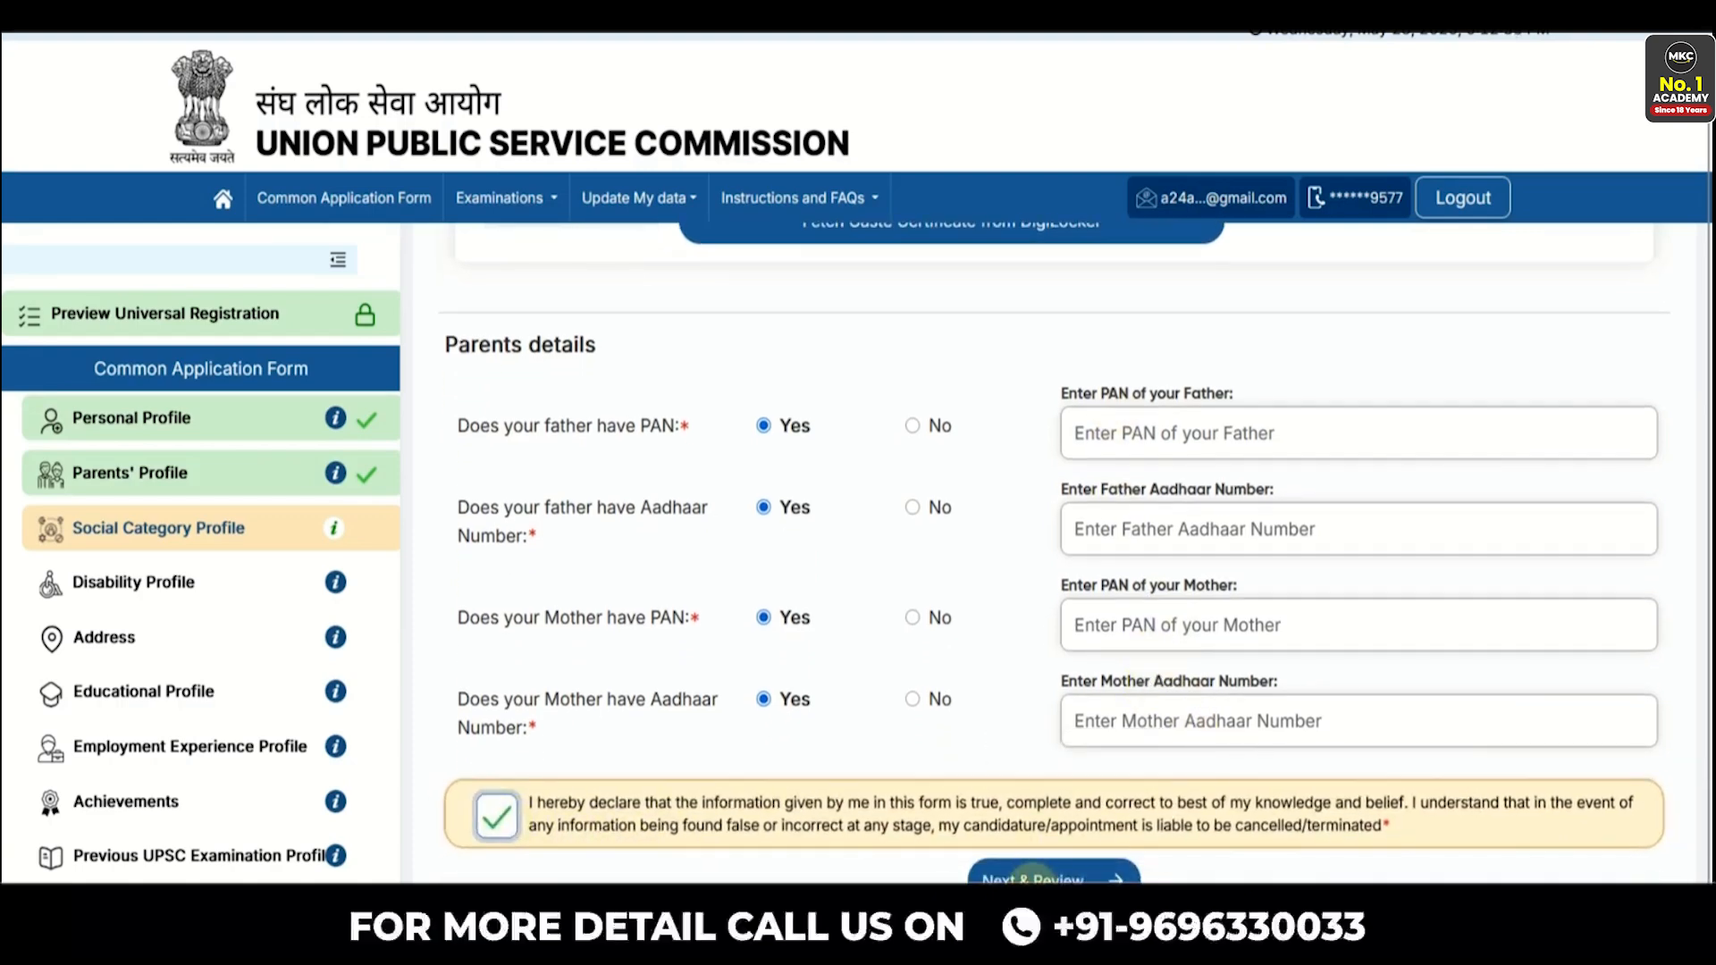
# - Save the Social Category Profile and tentatively answer Yes to PwD/PwBD and 40%-or-above disability
pyautogui.click(1032, 876)
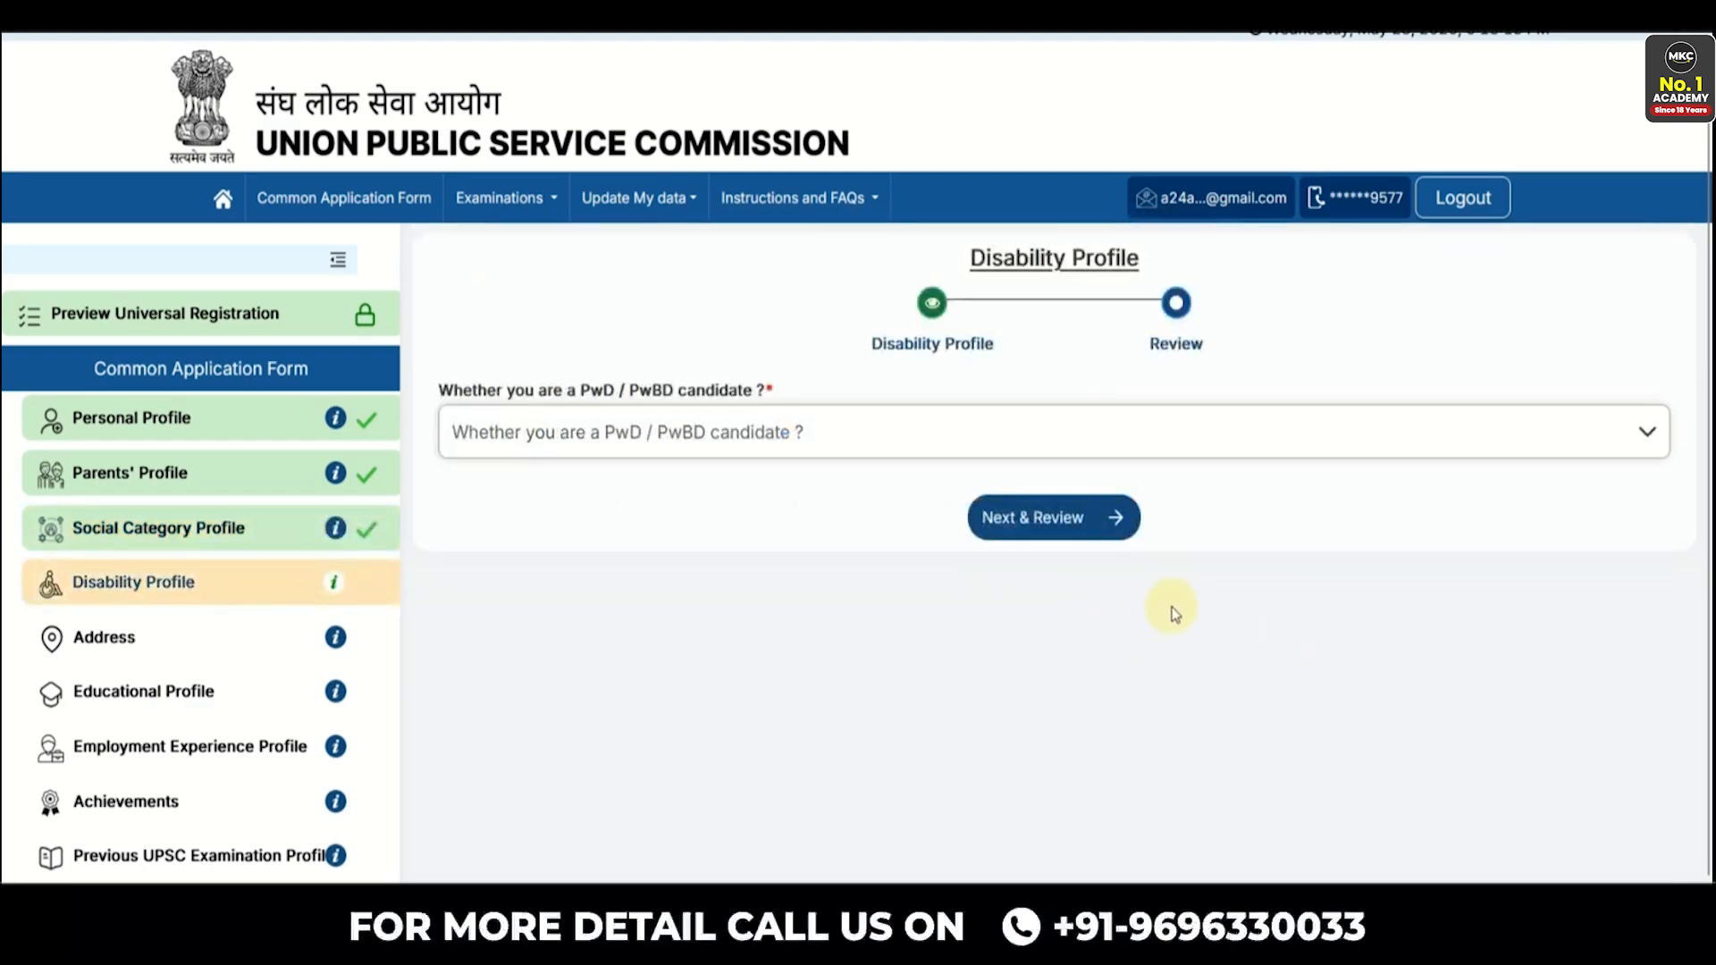
pyautogui.click(680, 438)
pyautogui.click(575, 529)
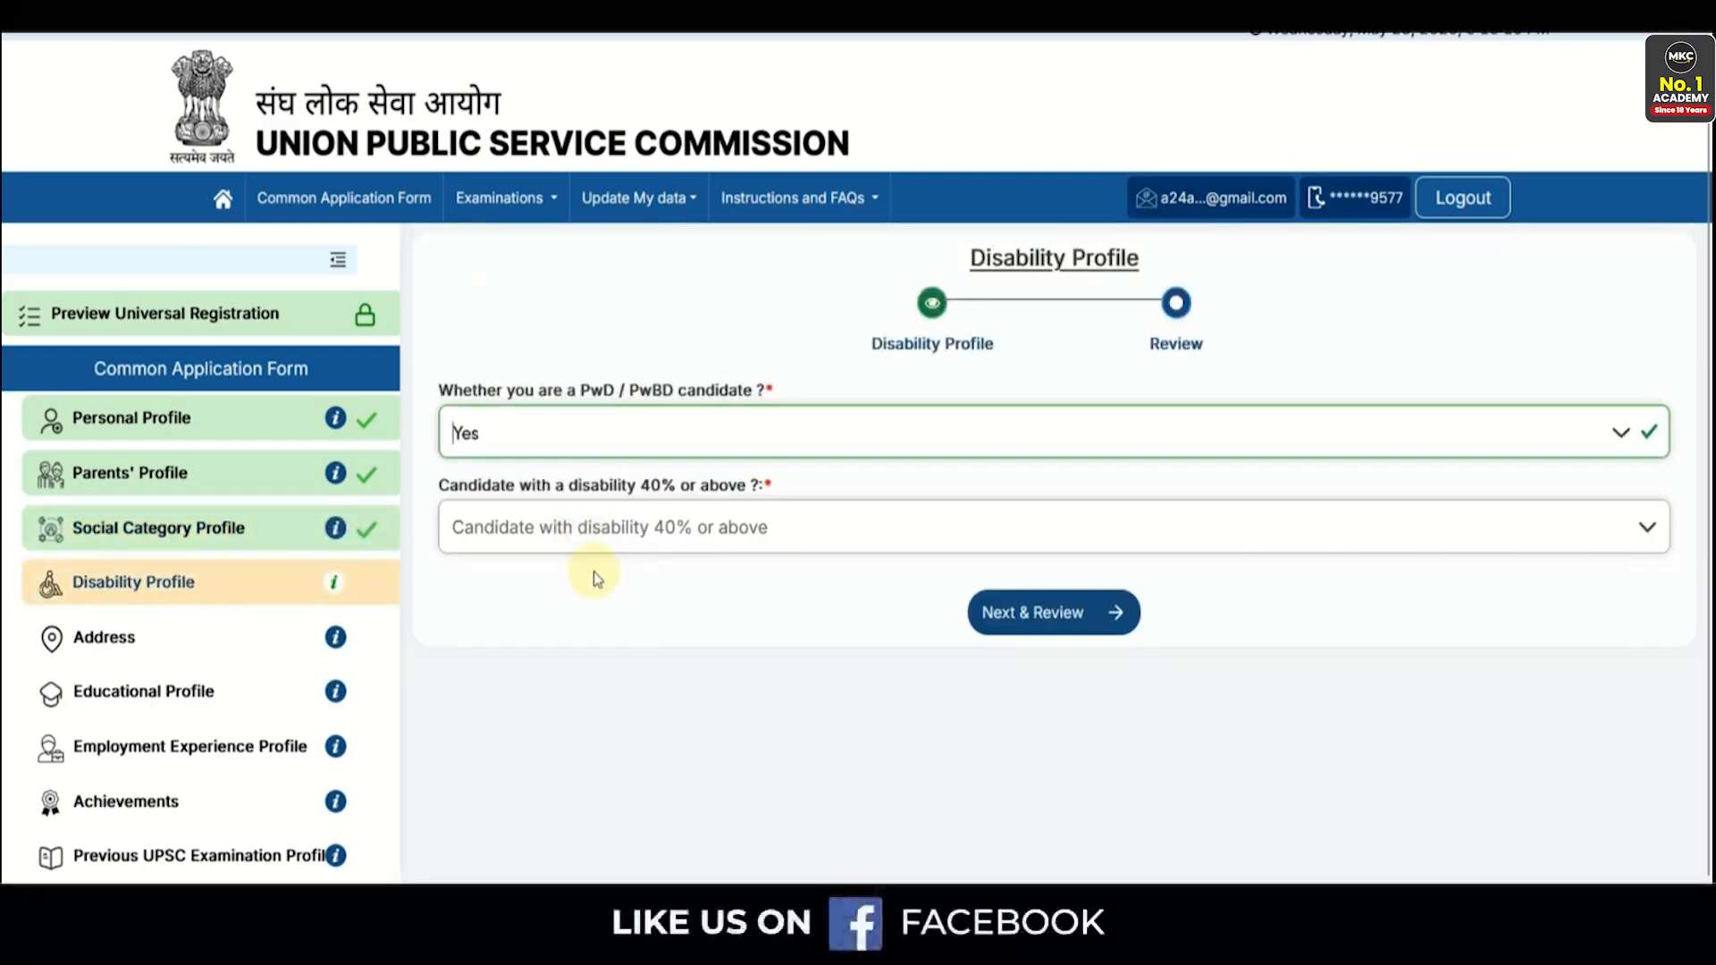
pyautogui.click(581, 537)
pyautogui.click(563, 637)
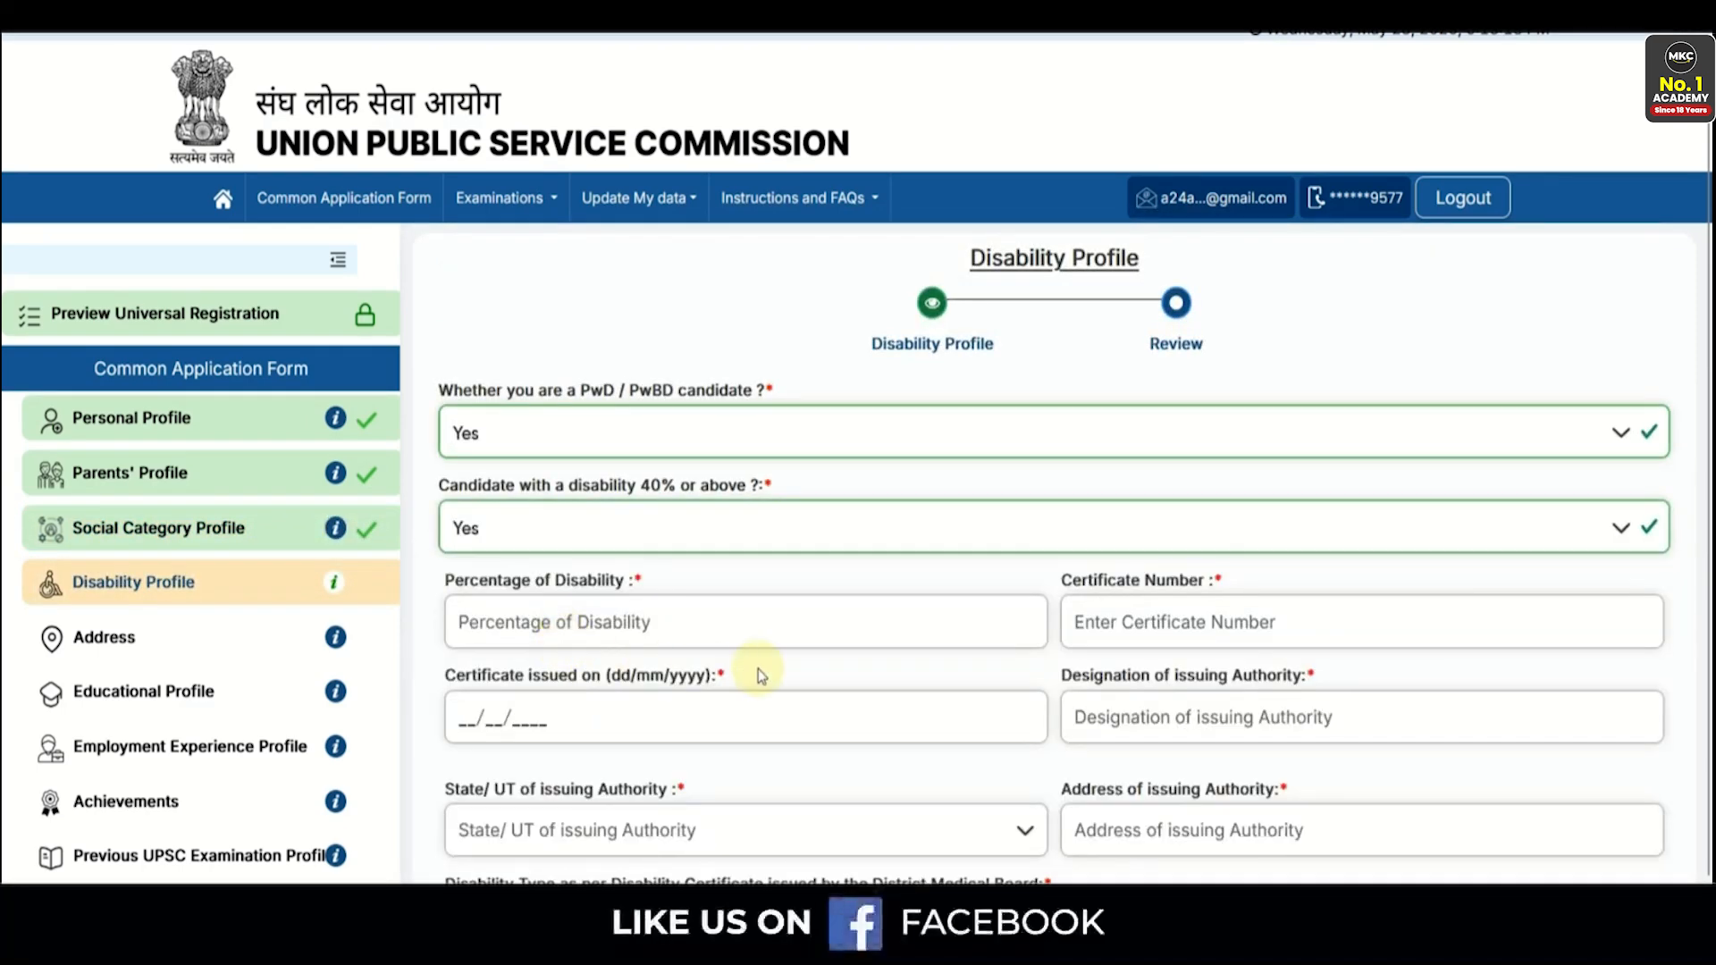
pyautogui.scroll(-2, 758, 669)
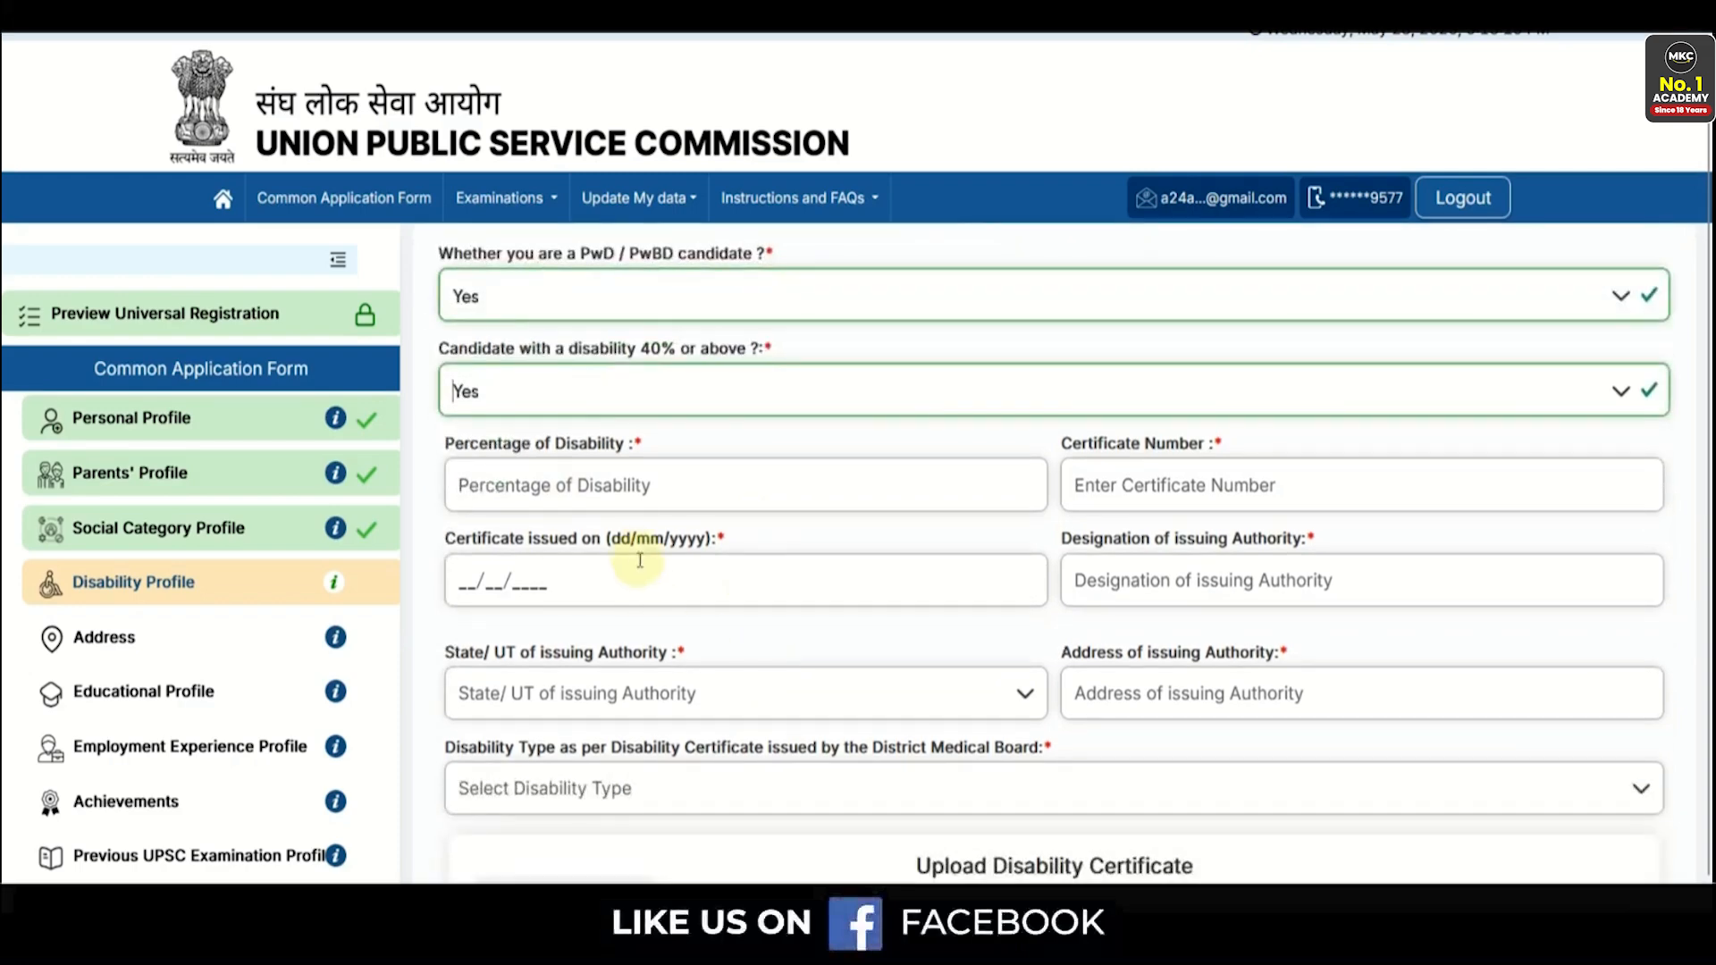
# - Look over the disability detail fields, then switch PwD/PwBD to No and accept the declaration
pyautogui.click(643, 506)
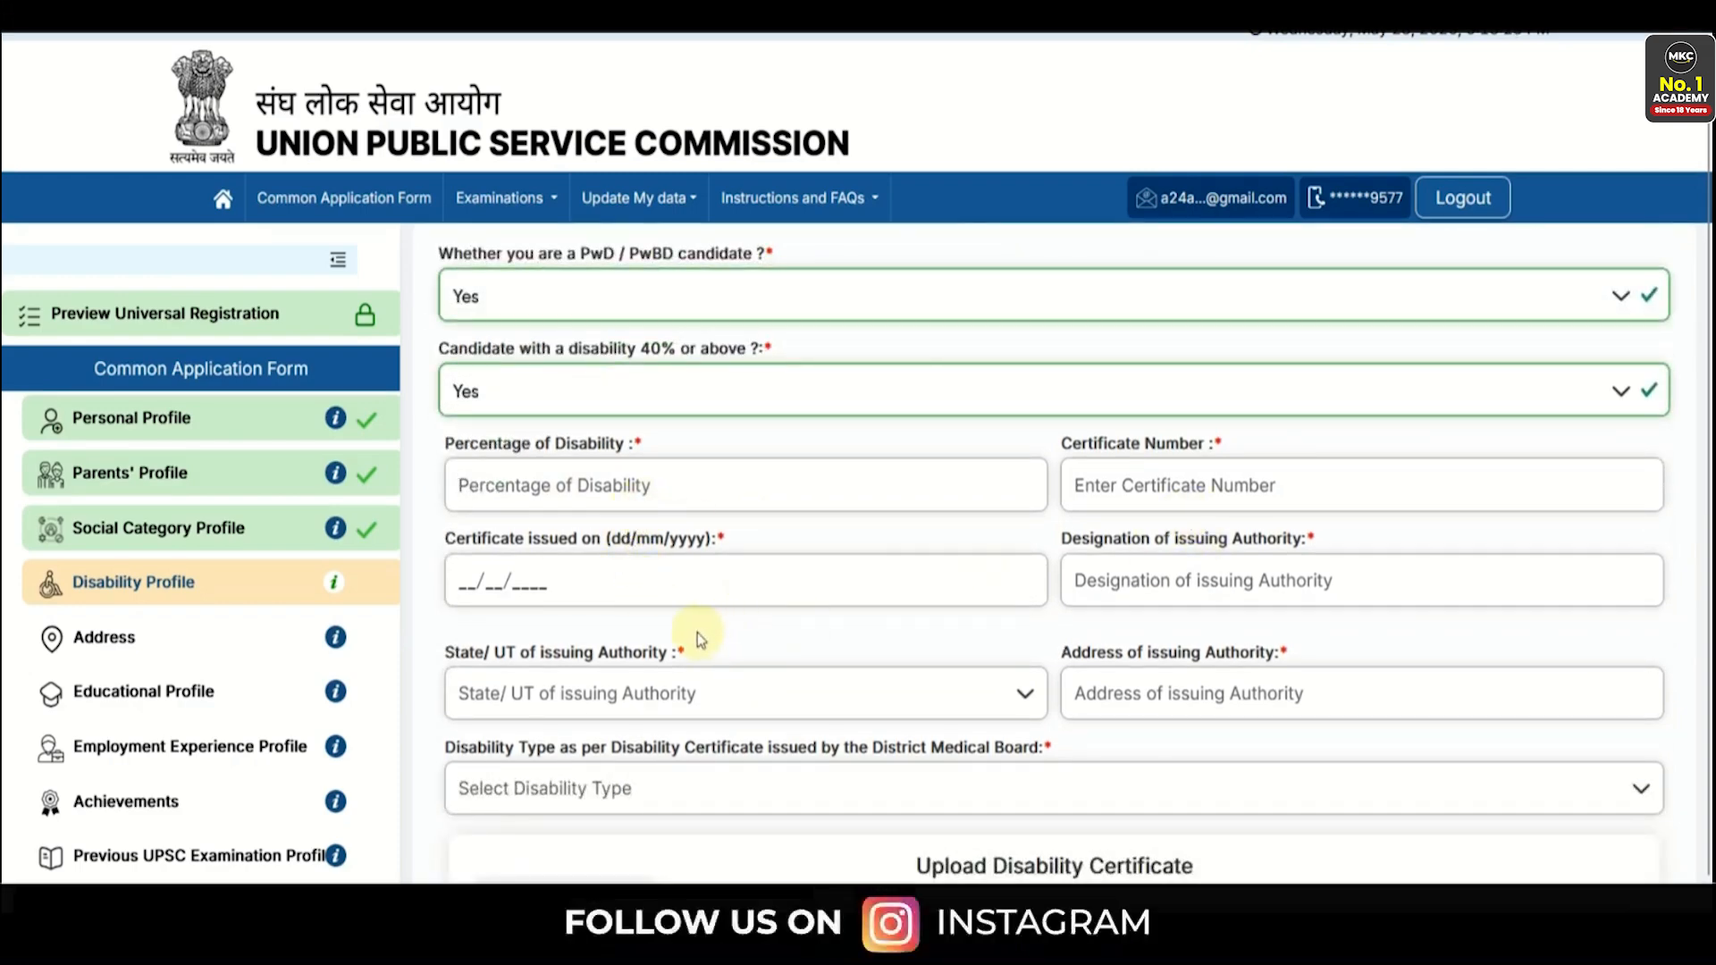
pyautogui.click(1134, 582)
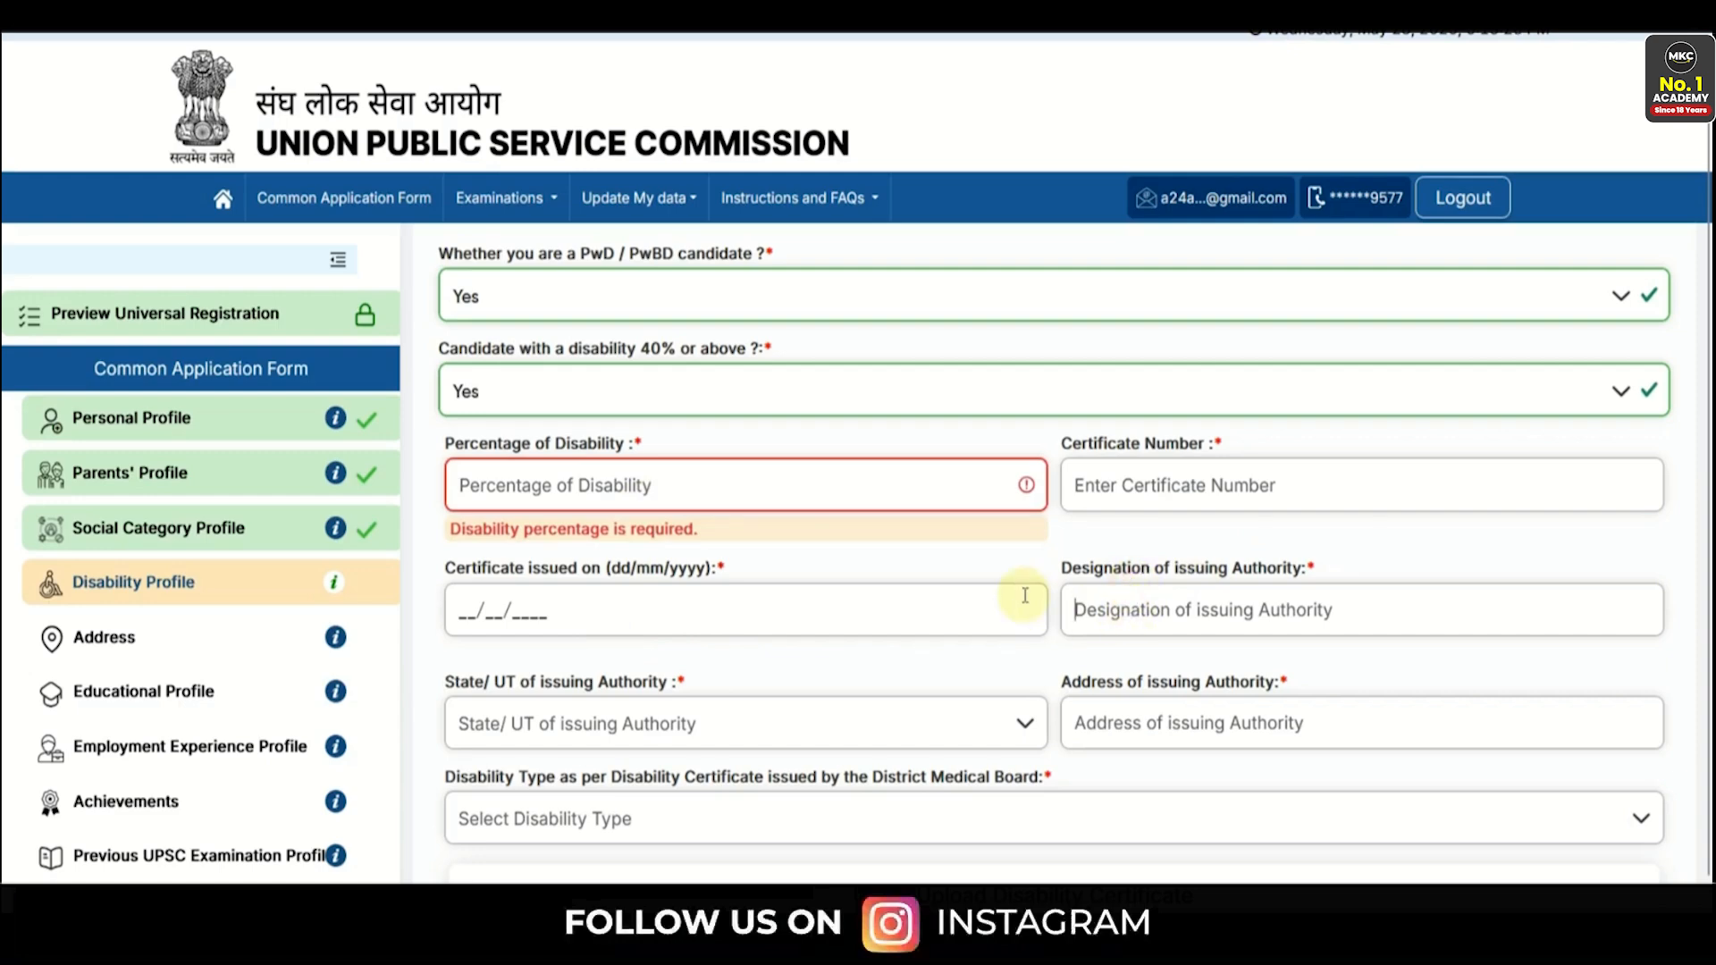
pyautogui.scroll(-3, 598, 473)
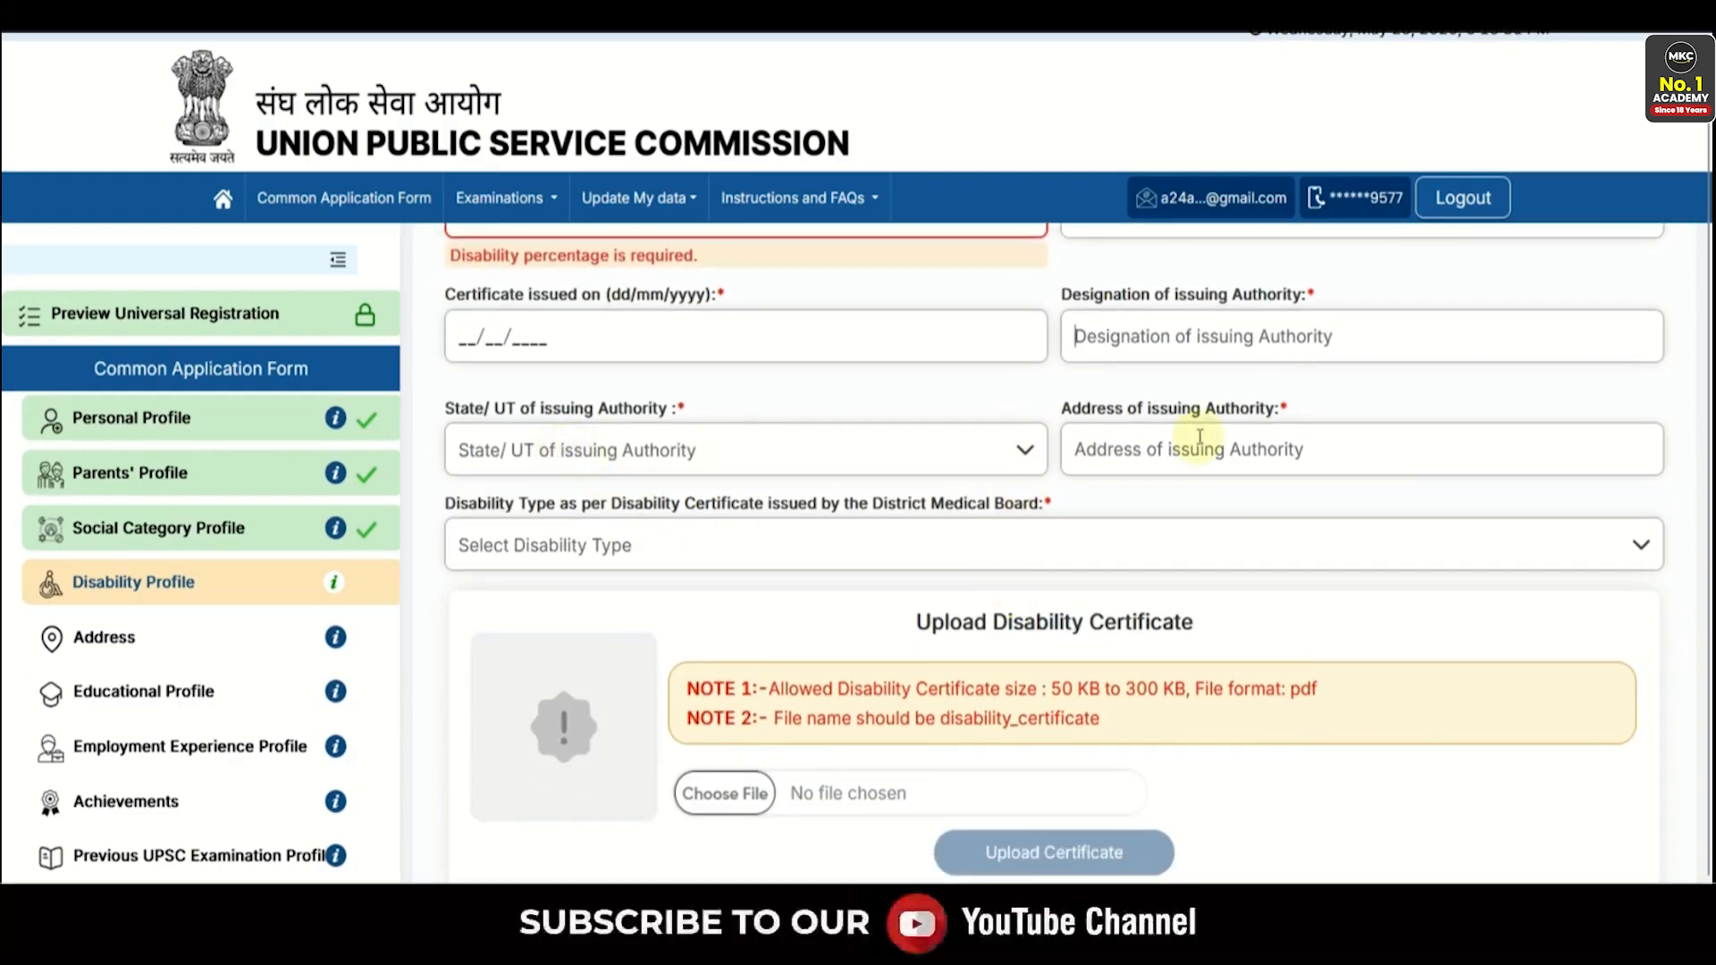
pyautogui.click(849, 543)
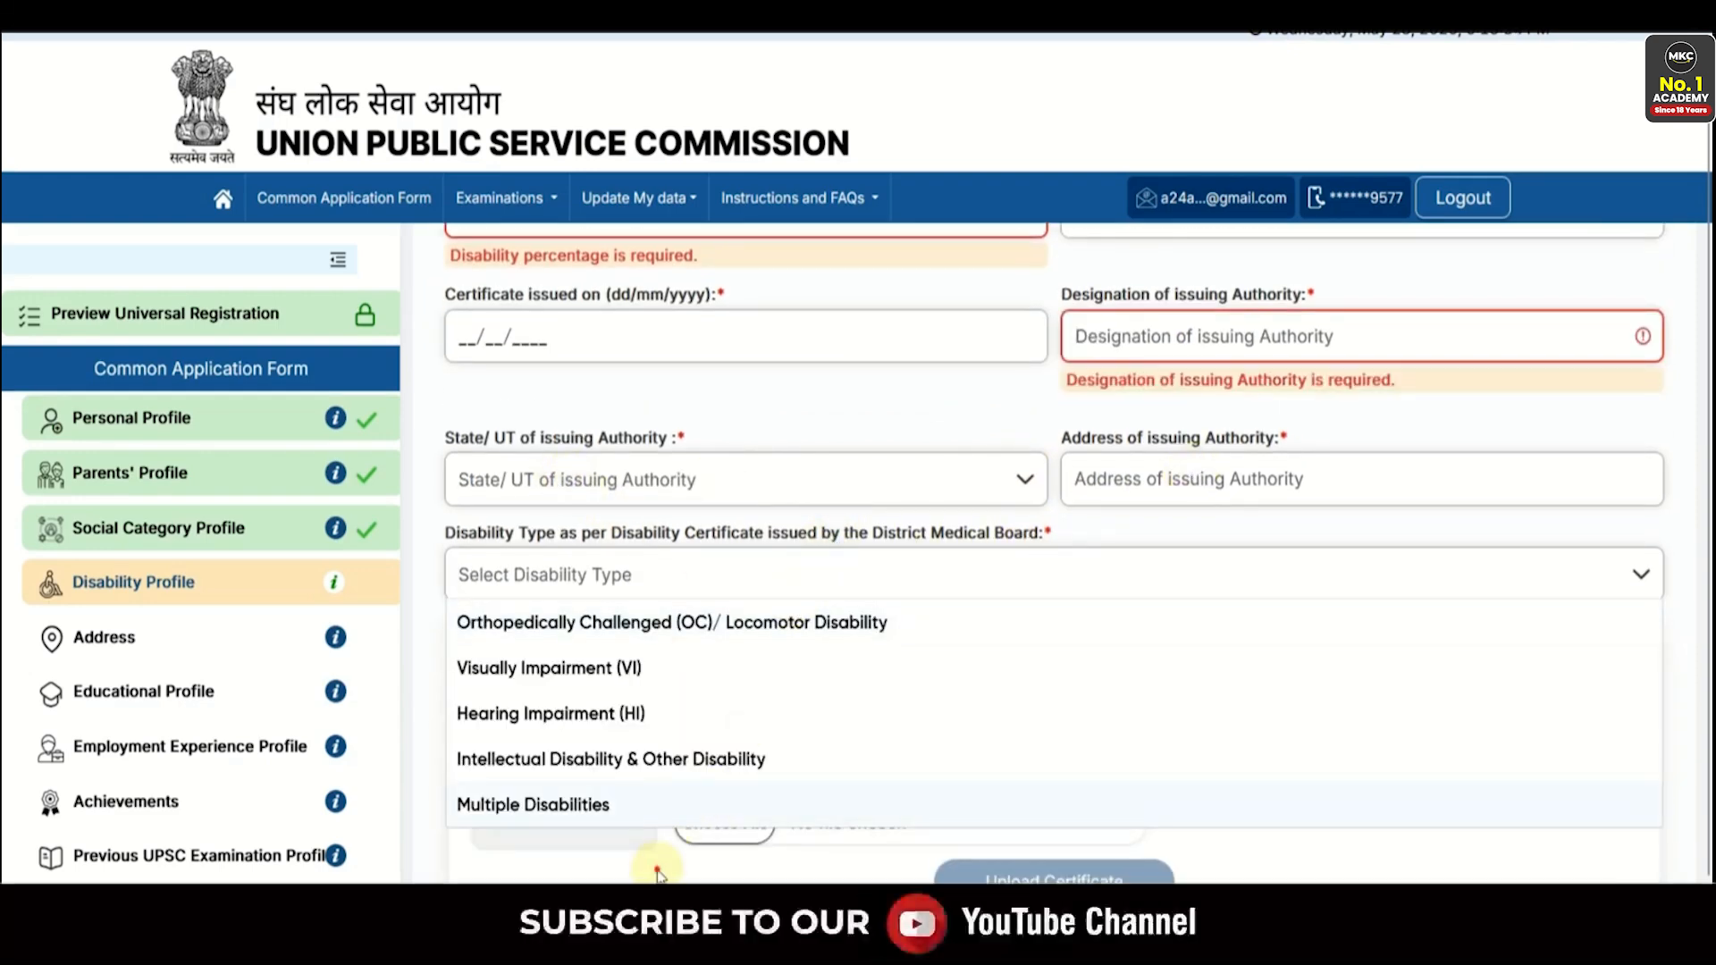
pyautogui.click(657, 865)
pyautogui.scroll(-3, 893, 706)
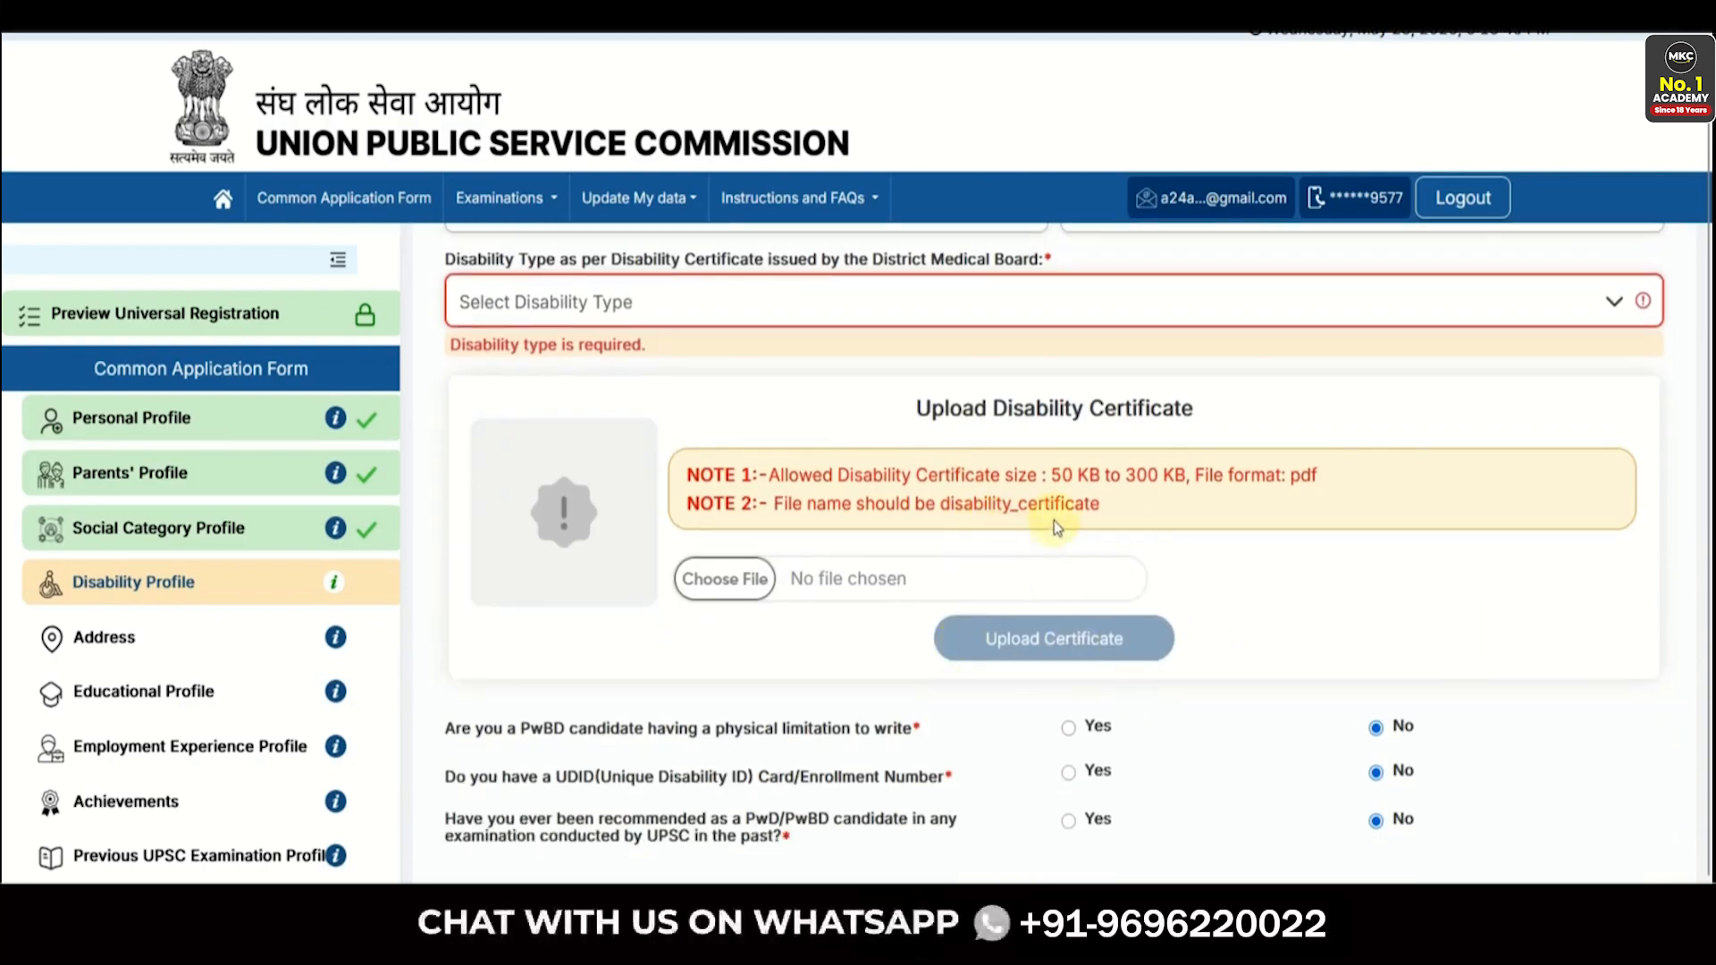
pyautogui.scroll(-1, 1054, 524)
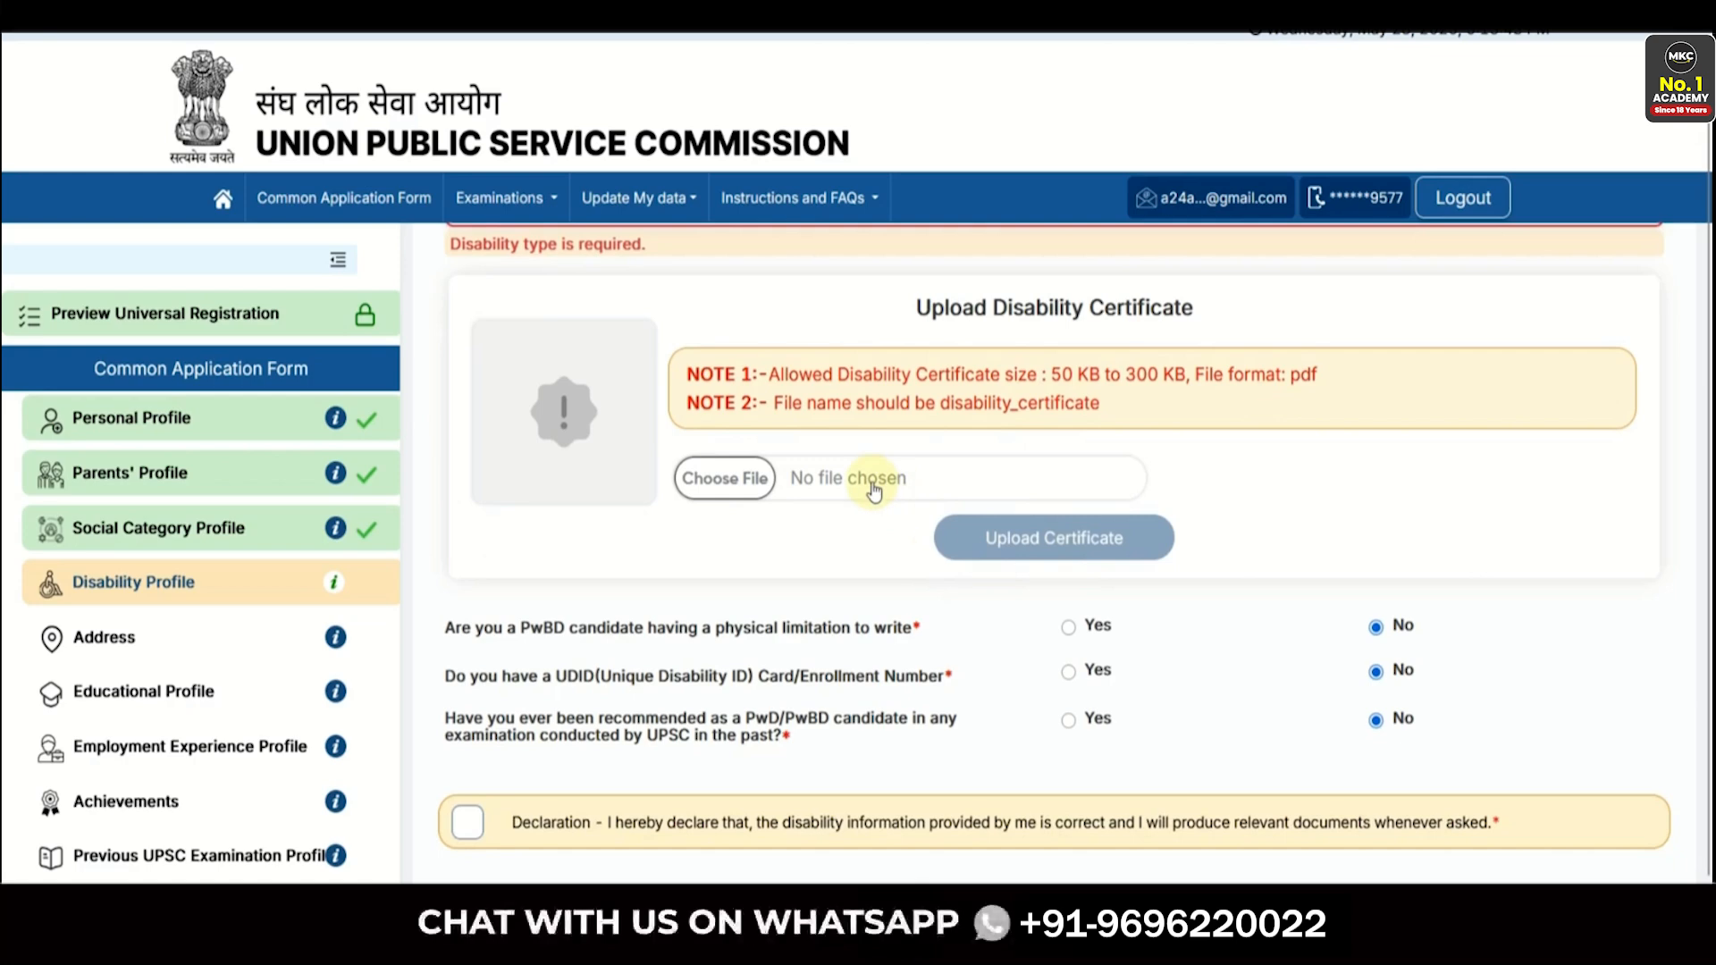
pyautogui.scroll(-1, 929, 474)
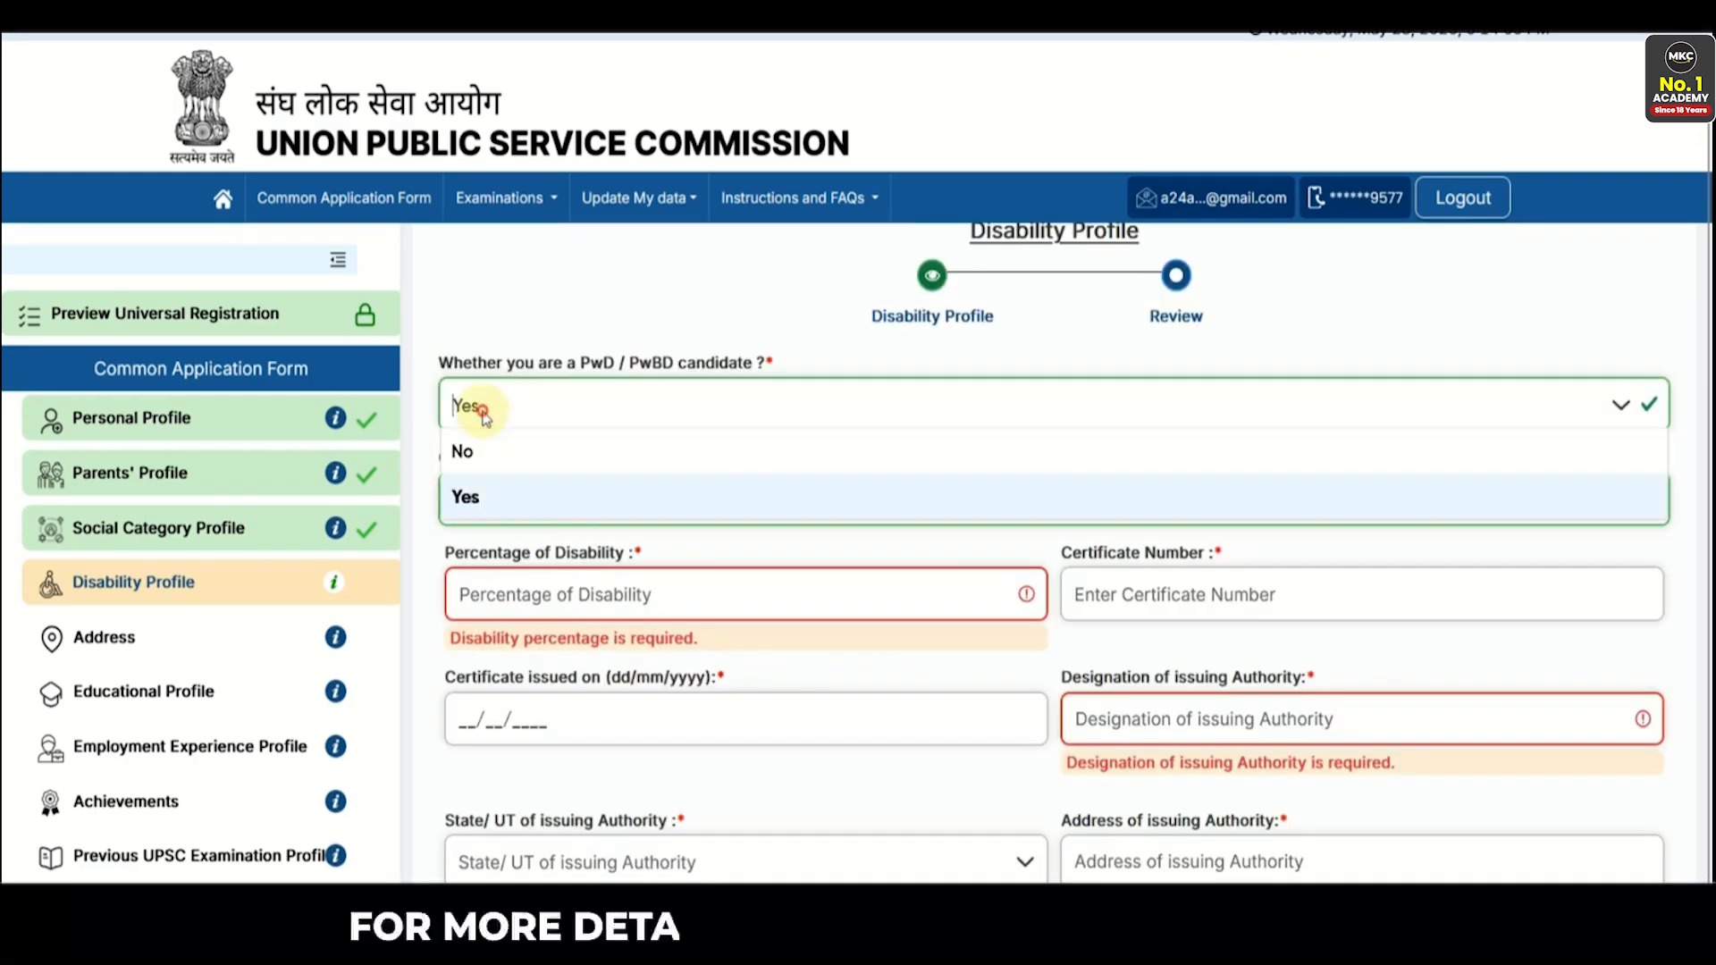
pyautogui.click(459, 448)
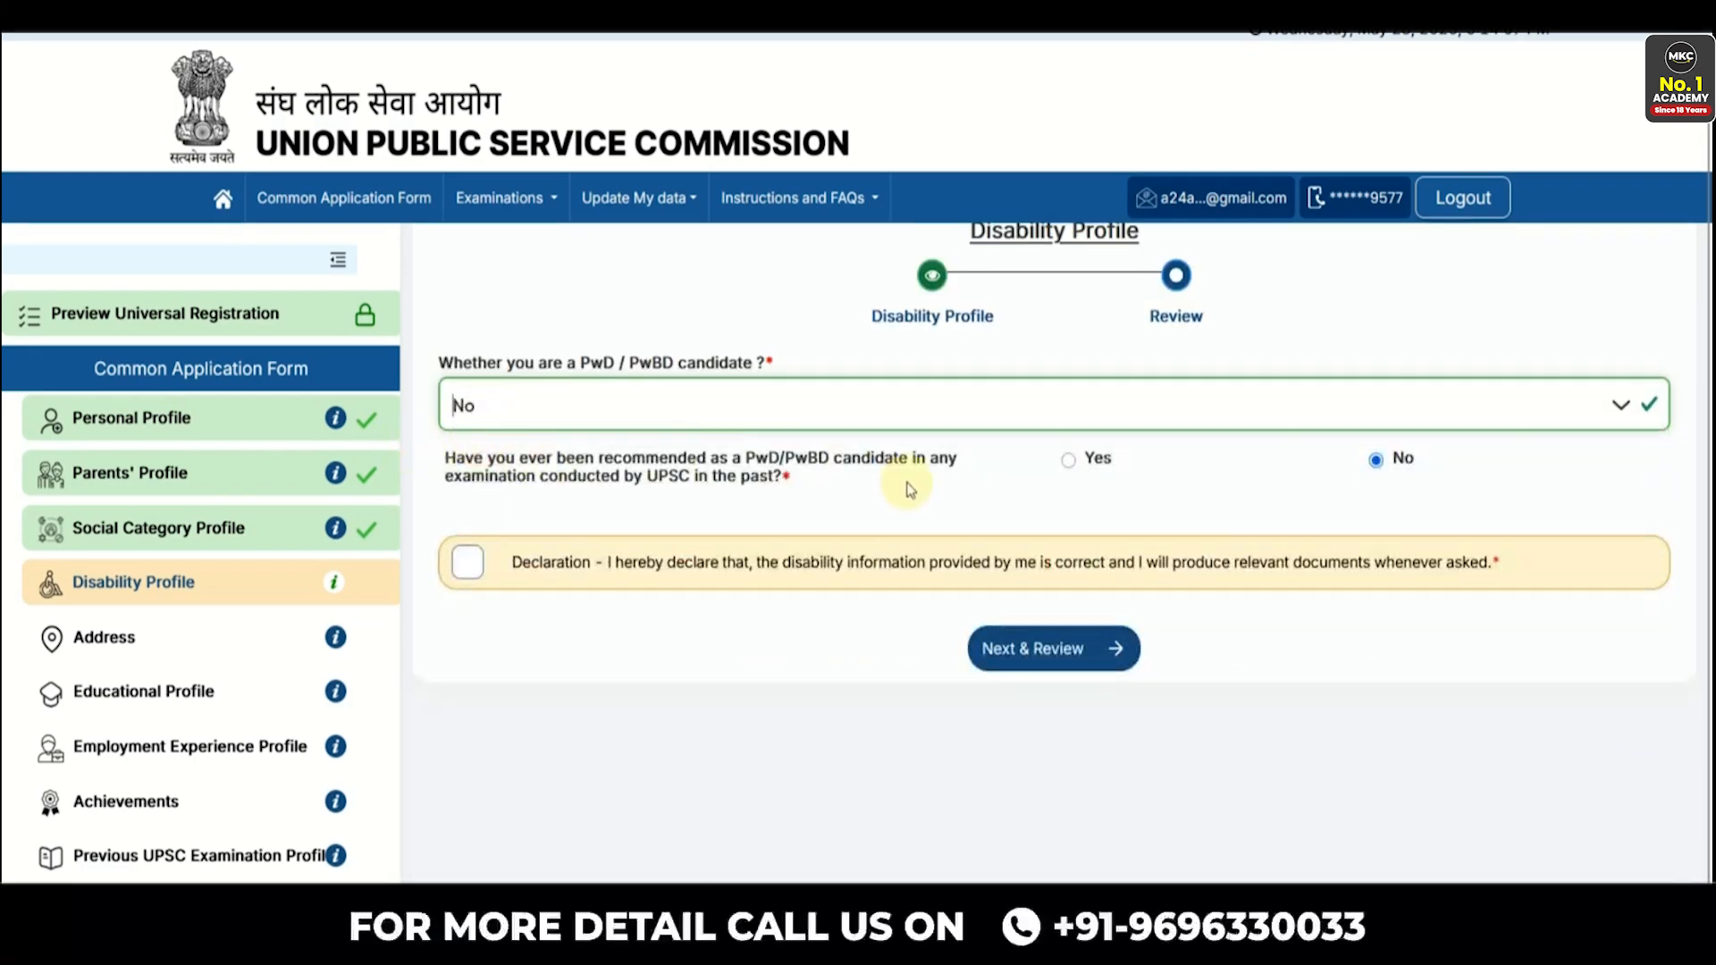
pyautogui.click(680, 561)
# - Save the Disability Profile and set the correspondence state to Rajasthan and district to Alwar
pyautogui.click(1041, 650)
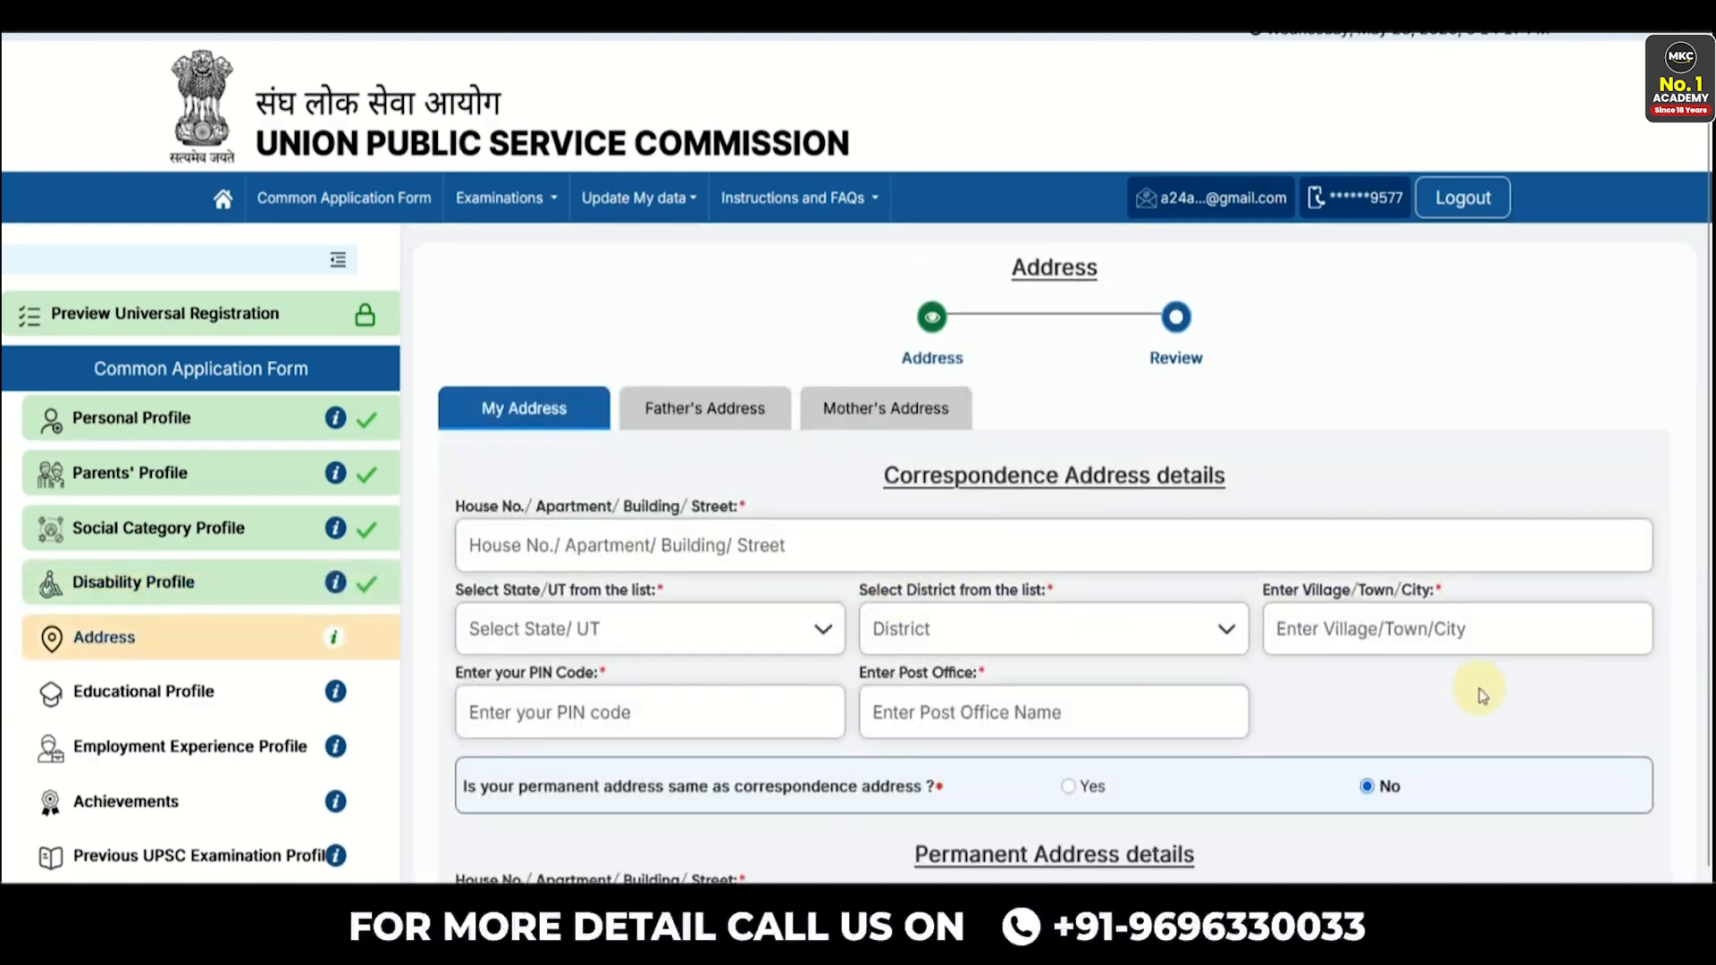
pyautogui.scroll(-1, 1479, 696)
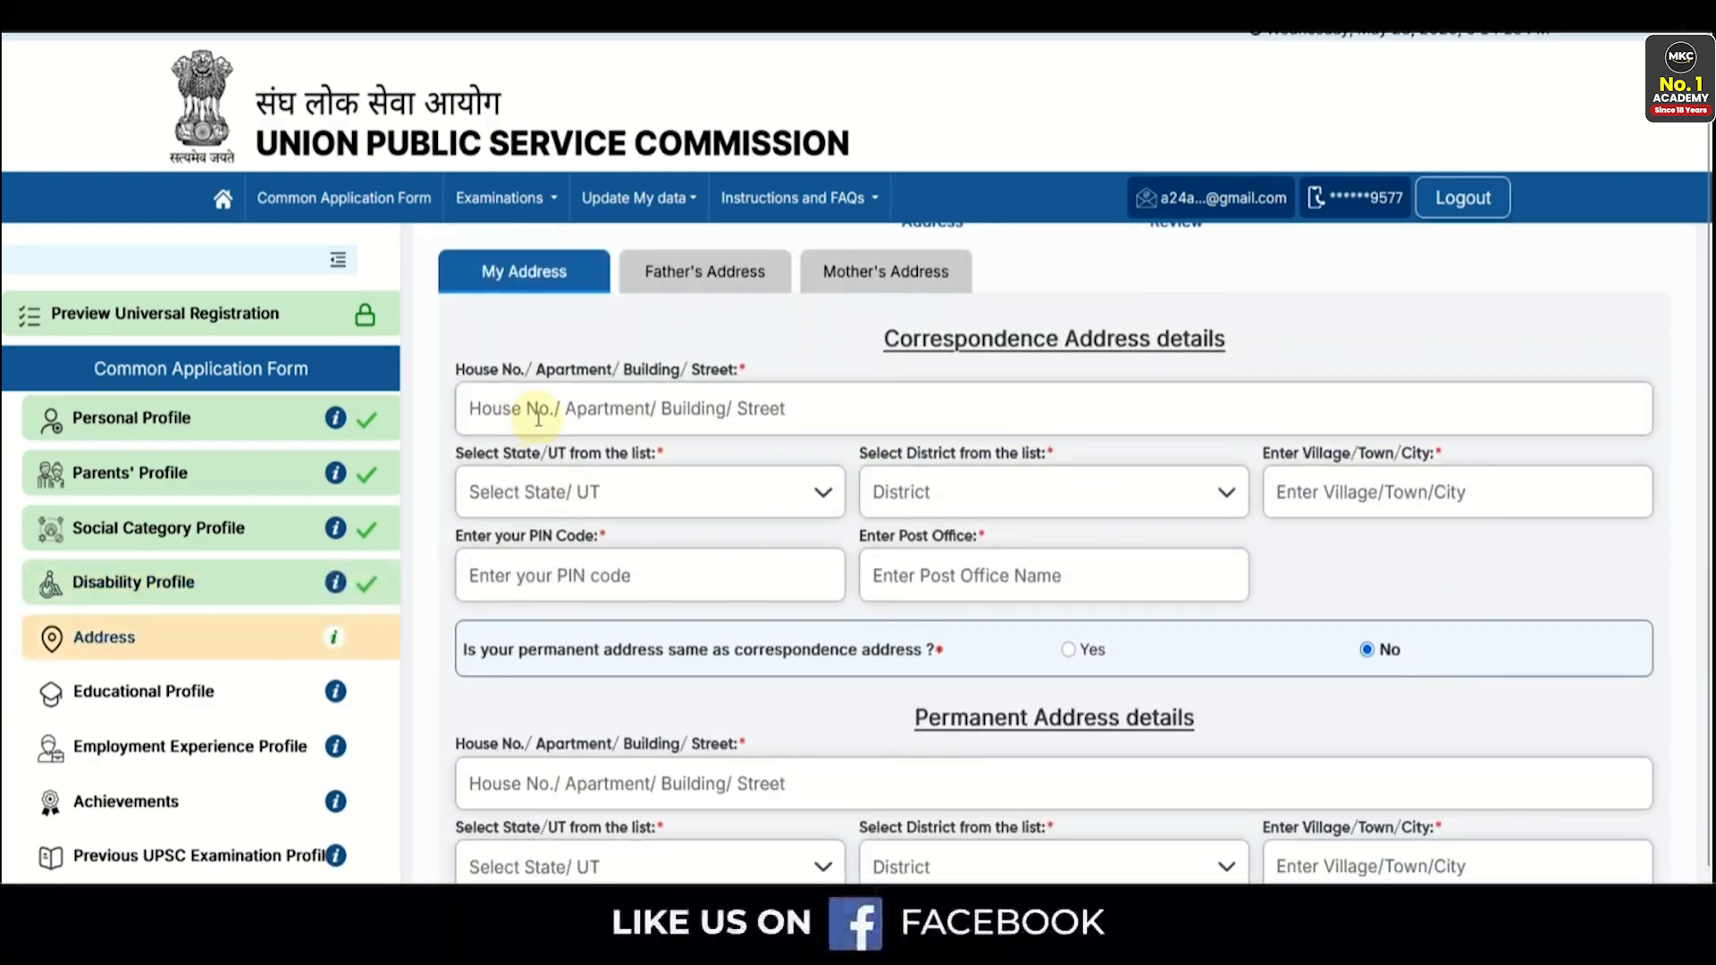
pyautogui.click(694, 491)
pyautogui.scroll(-12, 662, 625)
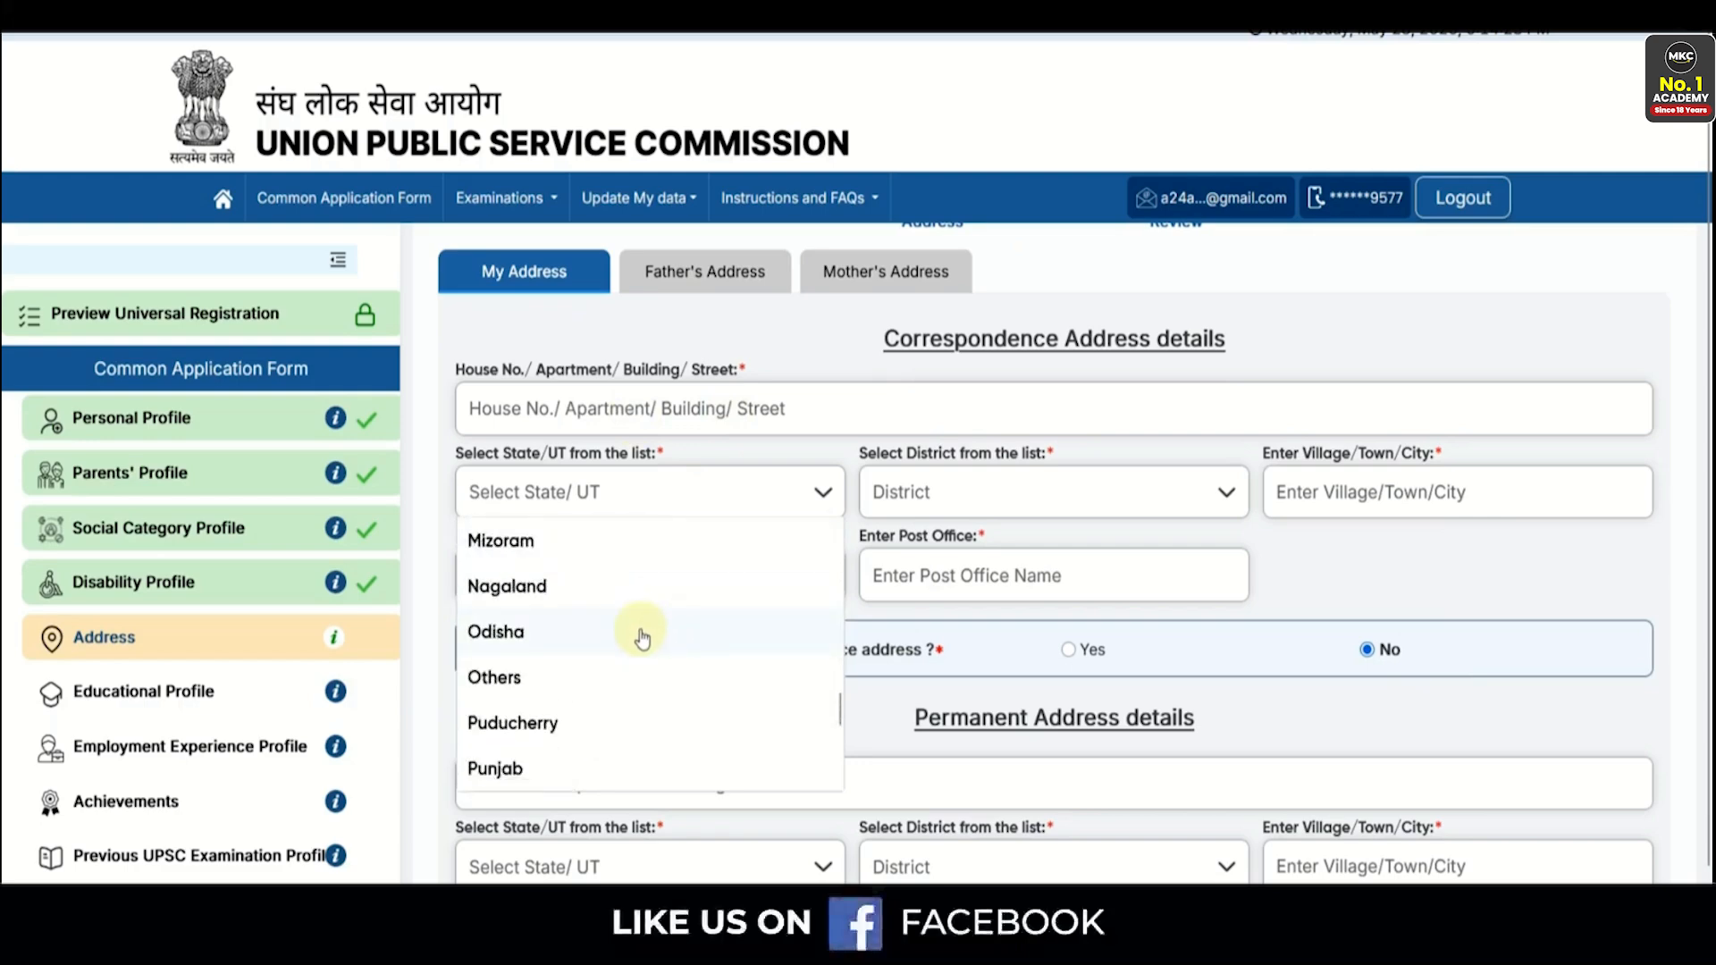
pyautogui.click(568, 686)
pyautogui.click(969, 494)
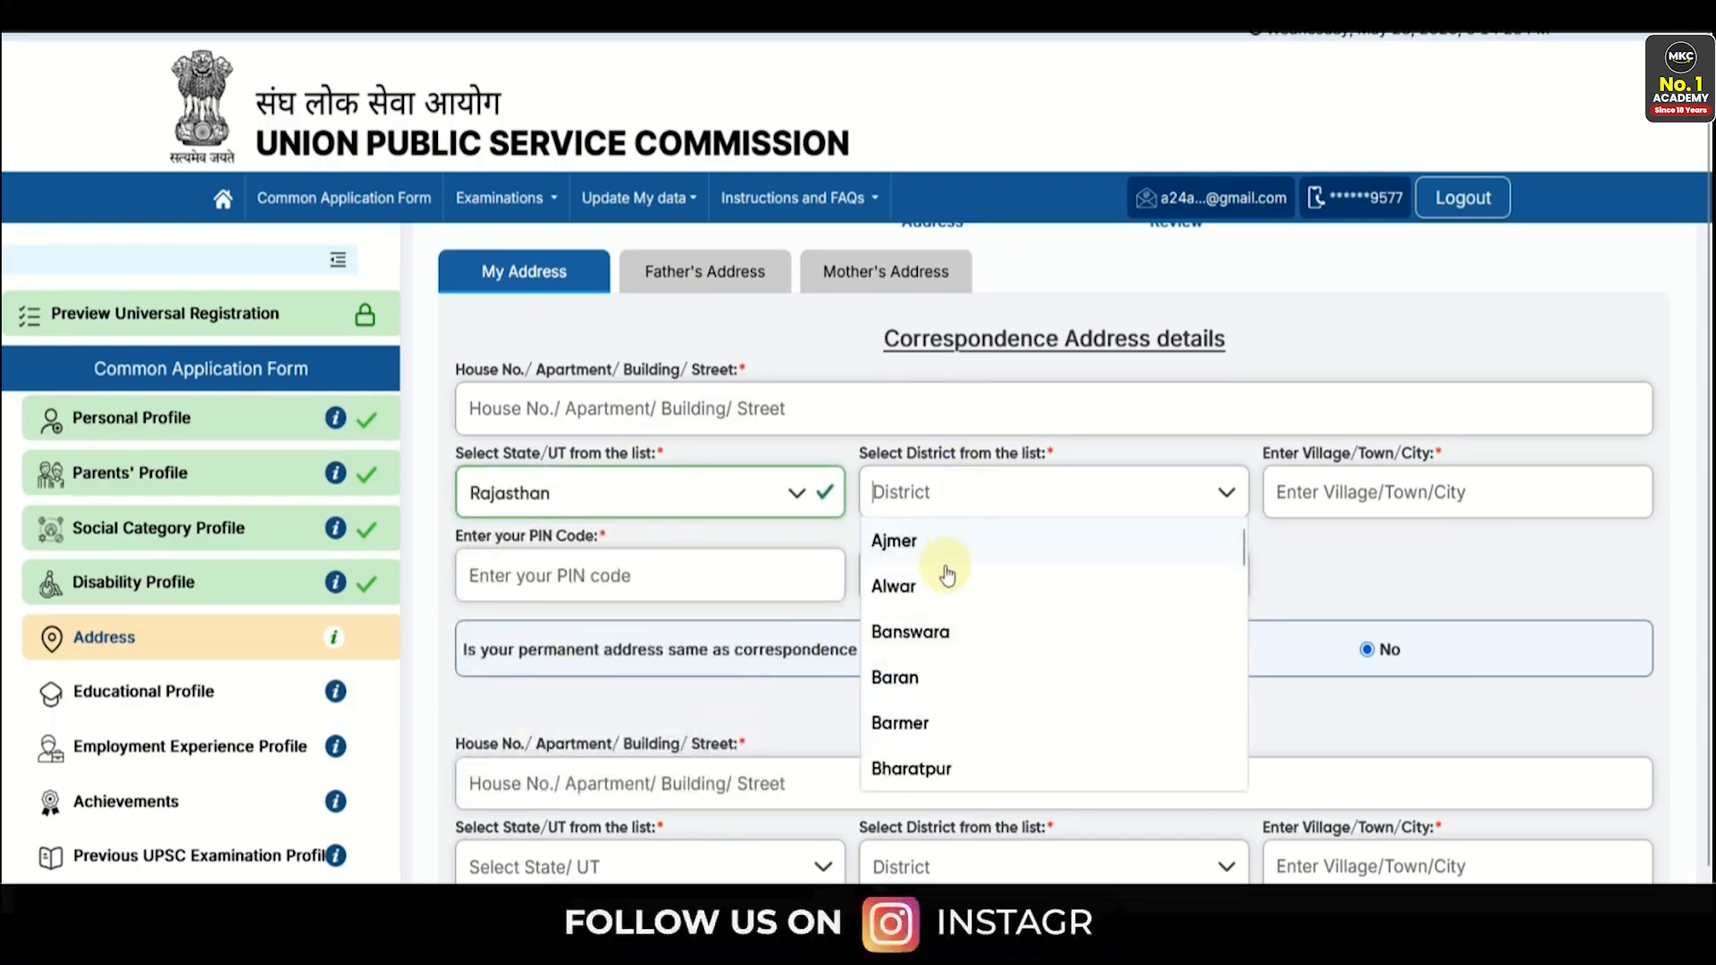
pyautogui.click(993, 579)
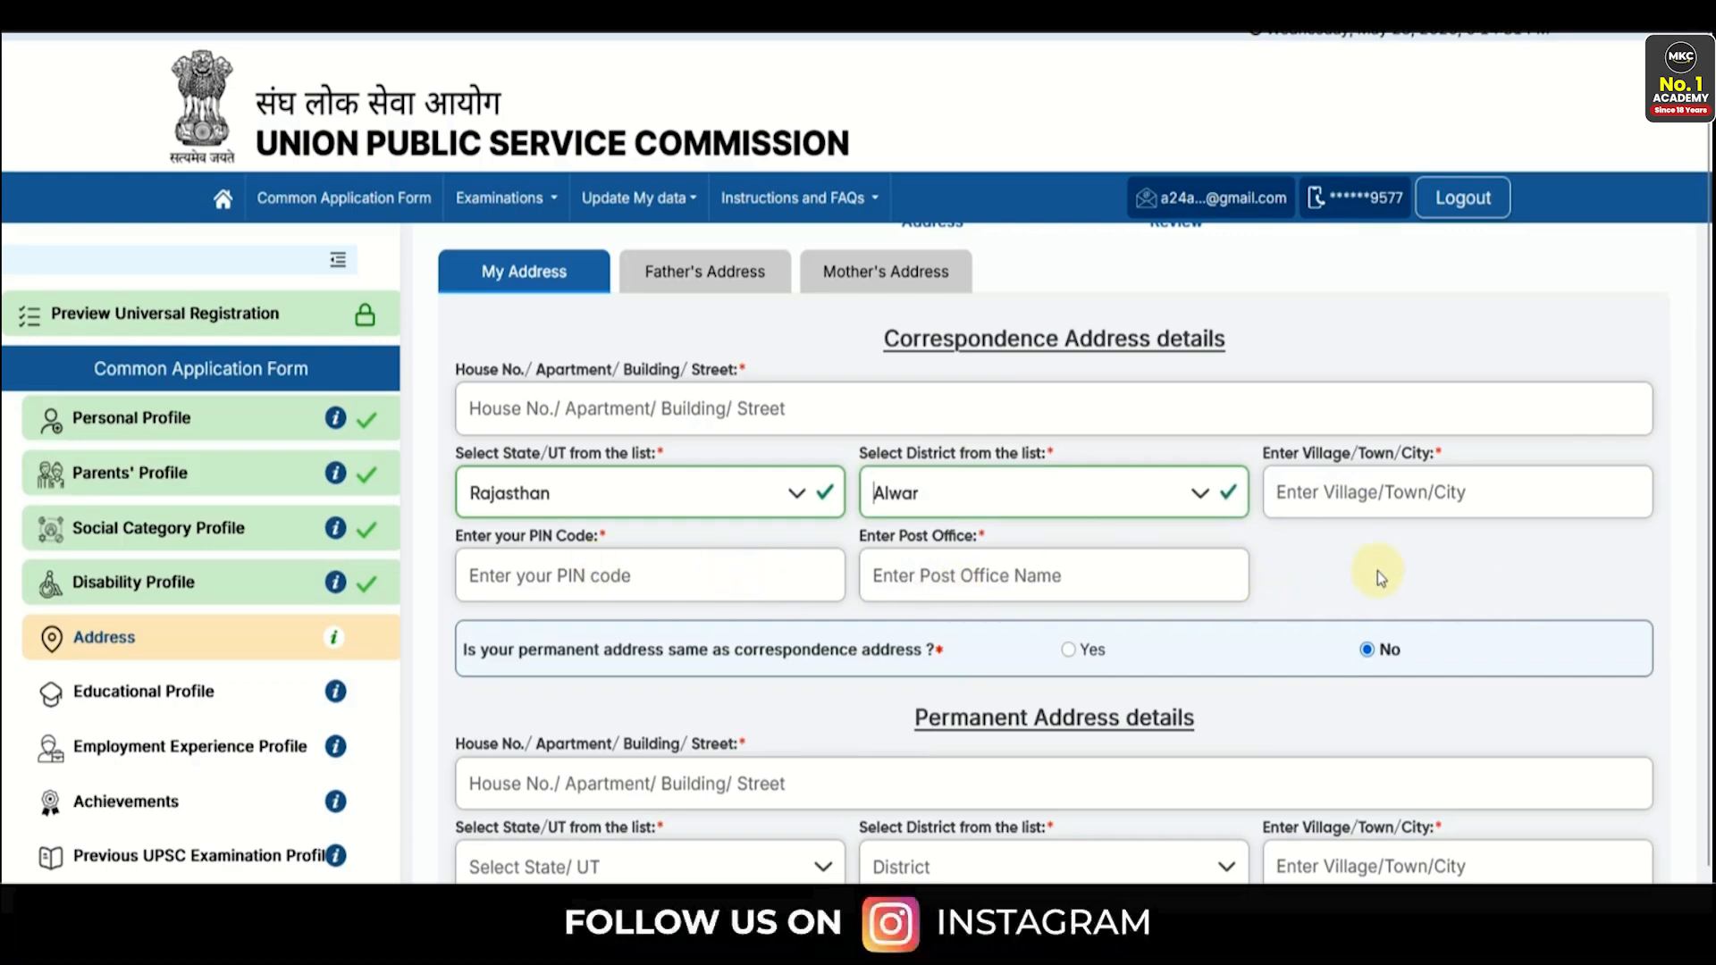
# - Mark the father's and mother's addresses as the same, and save the address section
pyautogui.scroll(-3, 1379, 576)
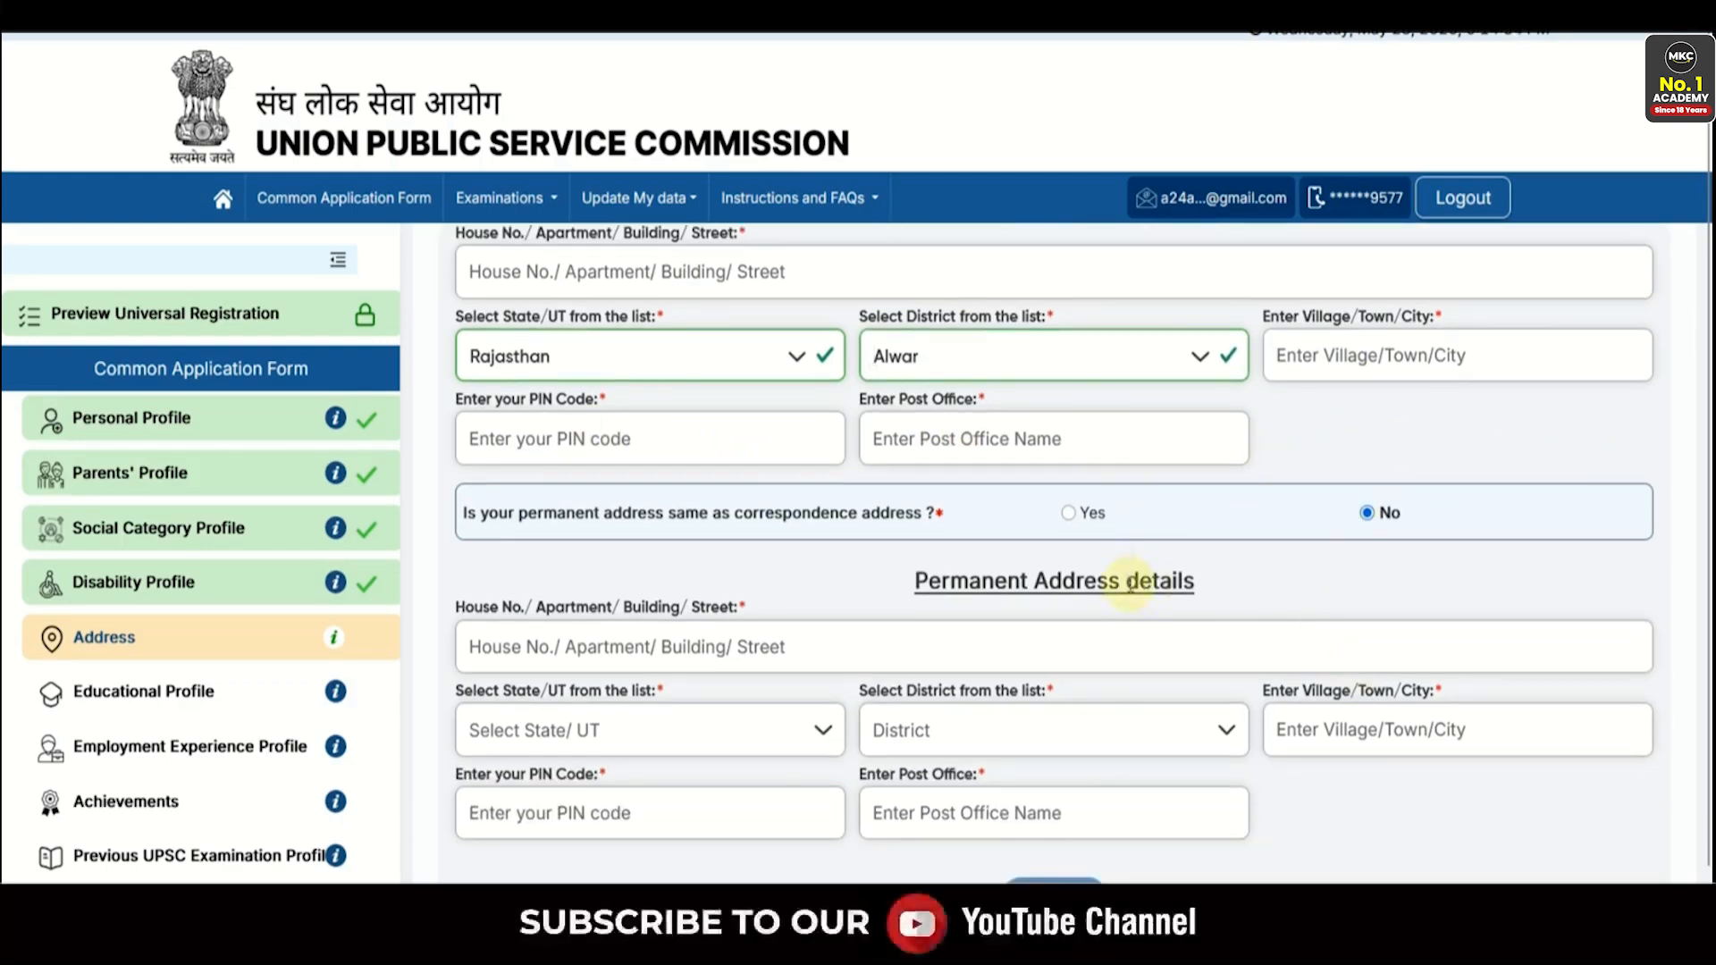
pyautogui.scroll(-1, 1130, 584)
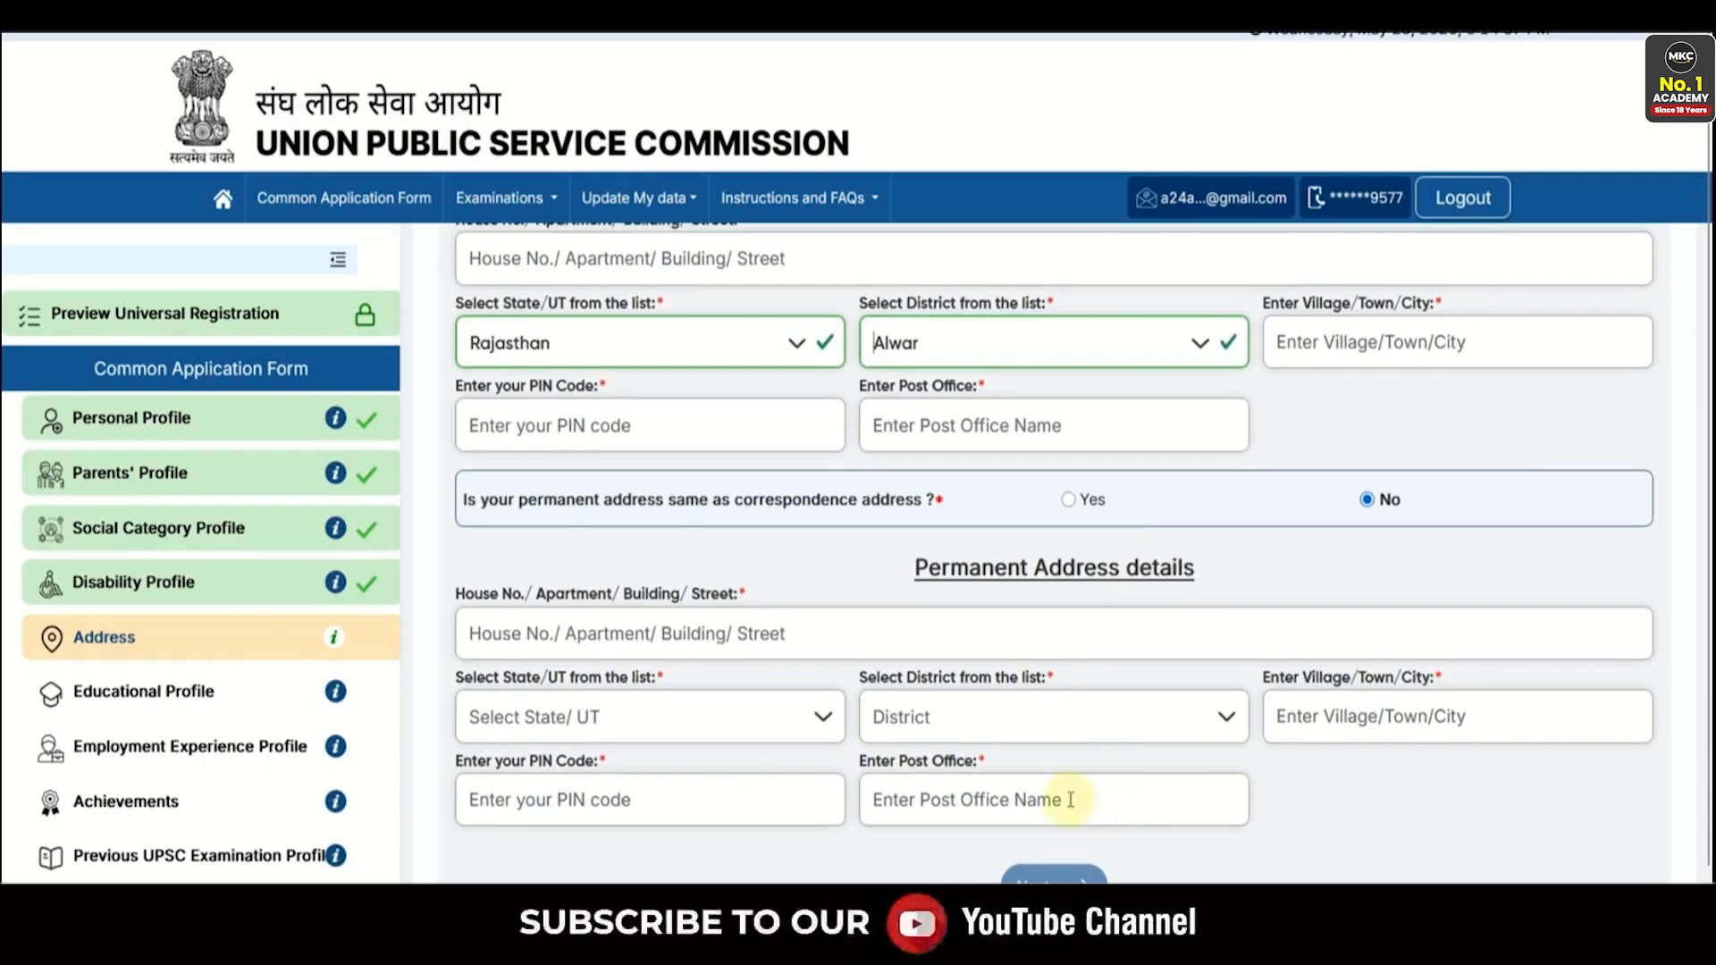
pyautogui.scroll(3, 1069, 798)
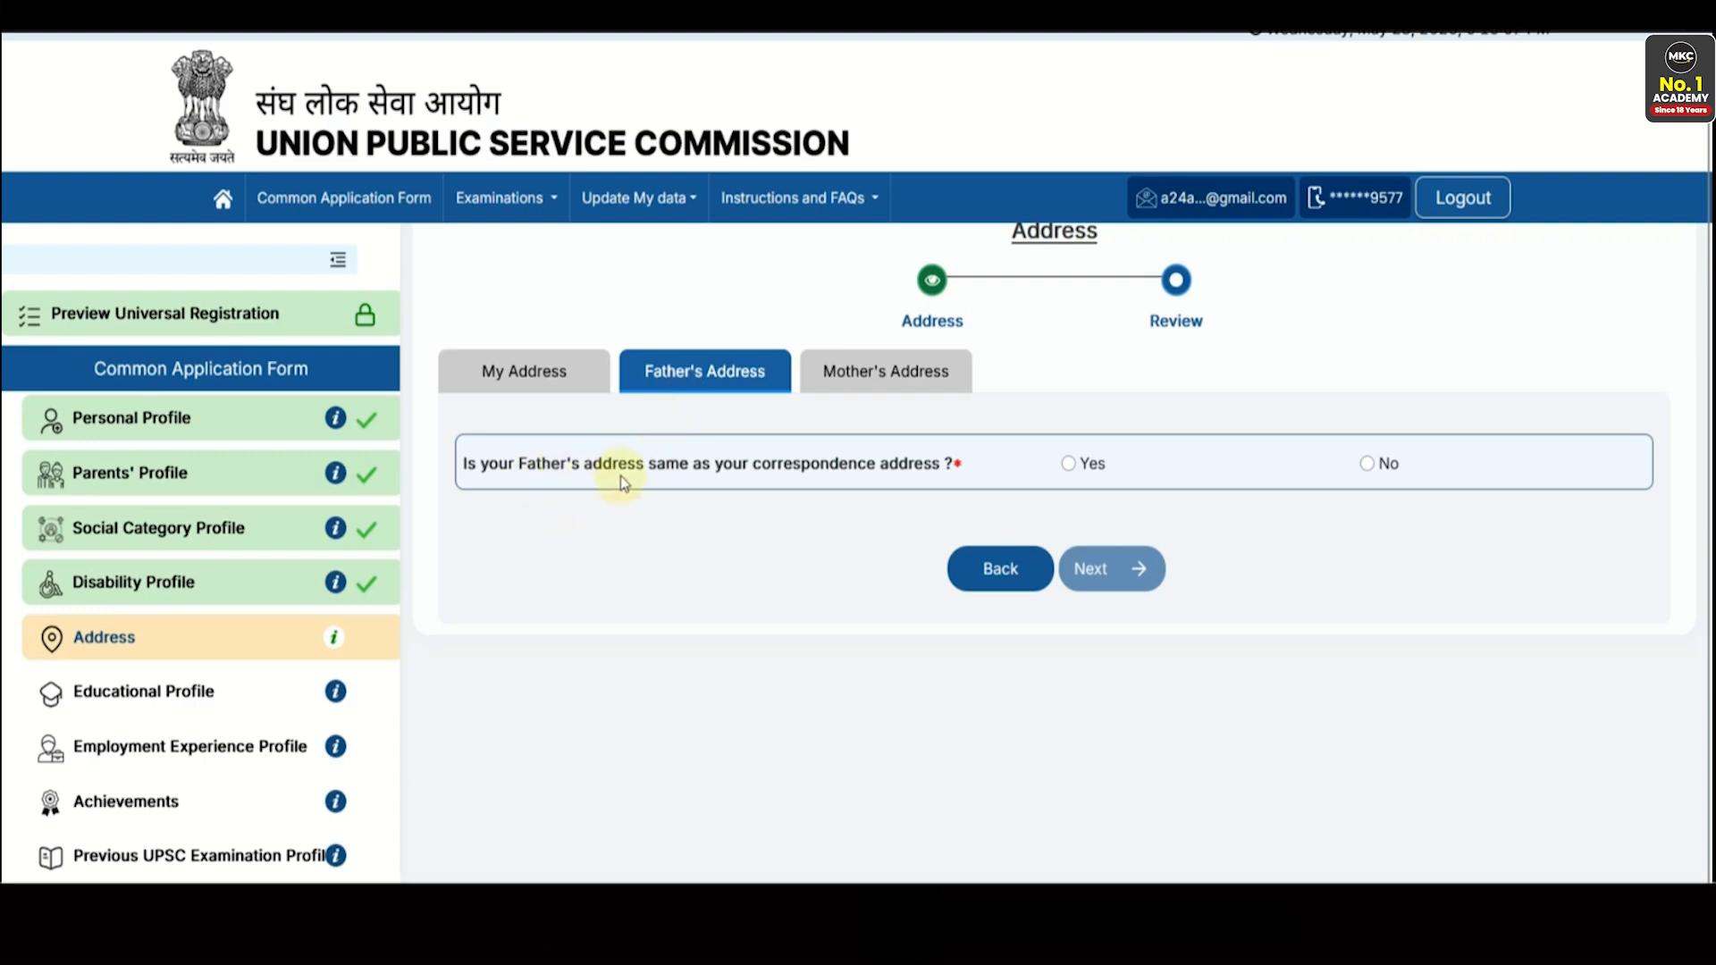
pyautogui.click(1069, 465)
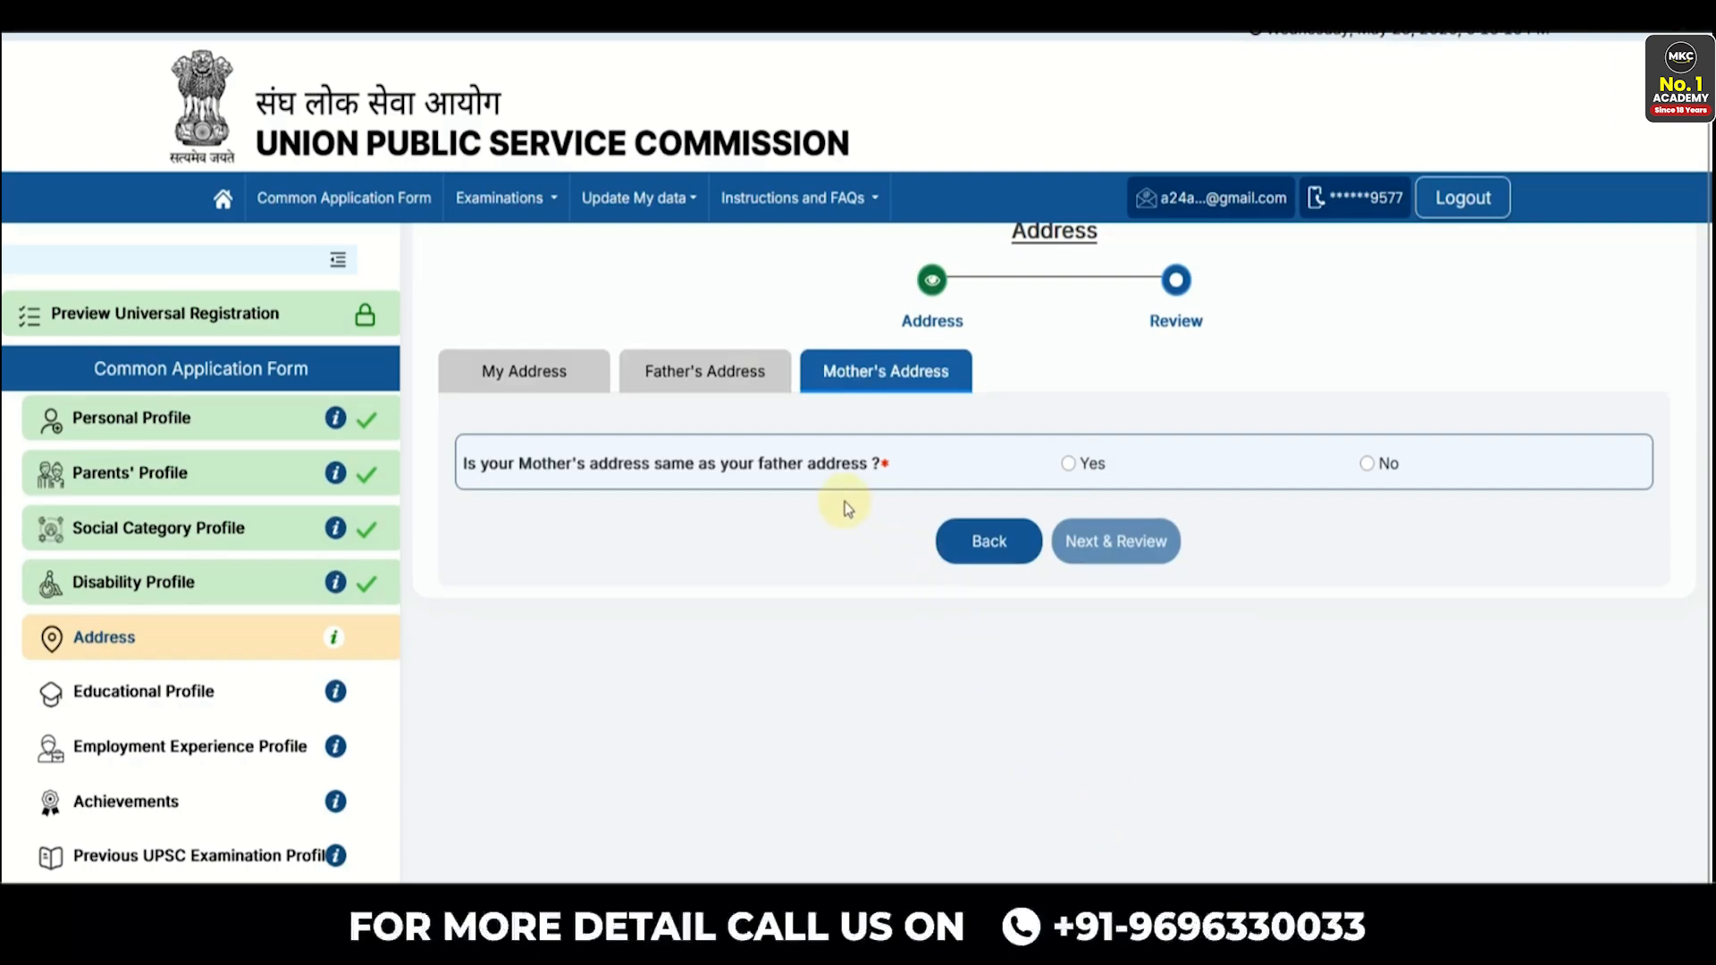
pyautogui.click(1068, 463)
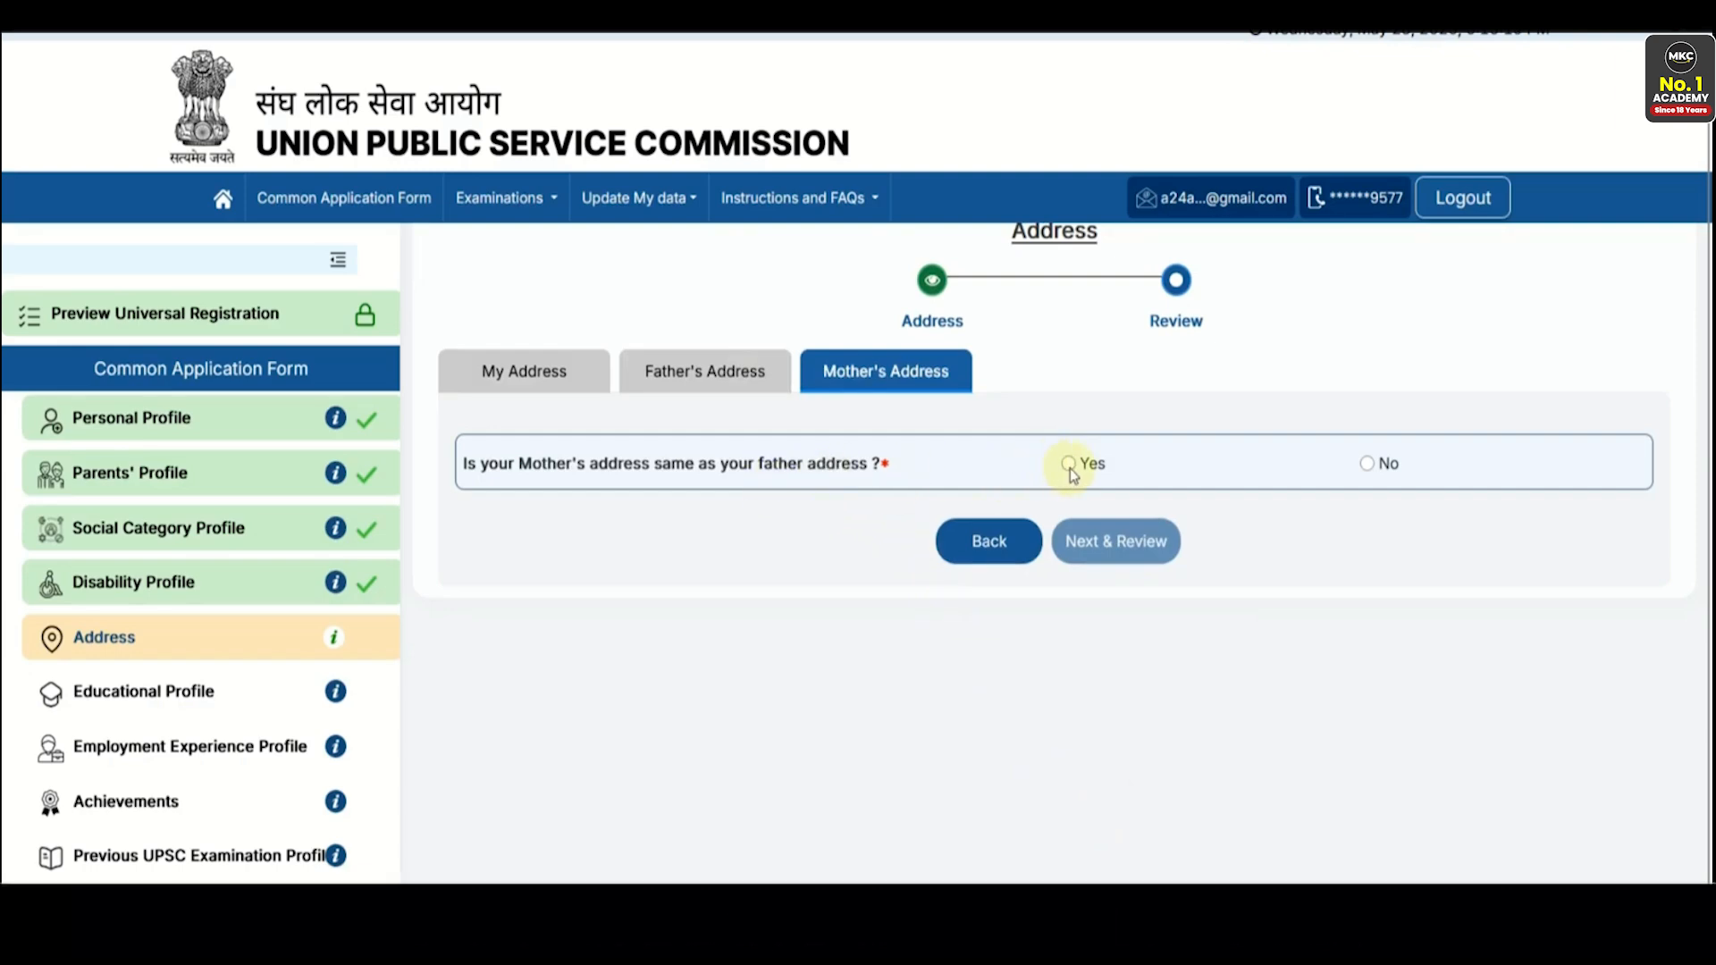
pyautogui.click(1086, 540)
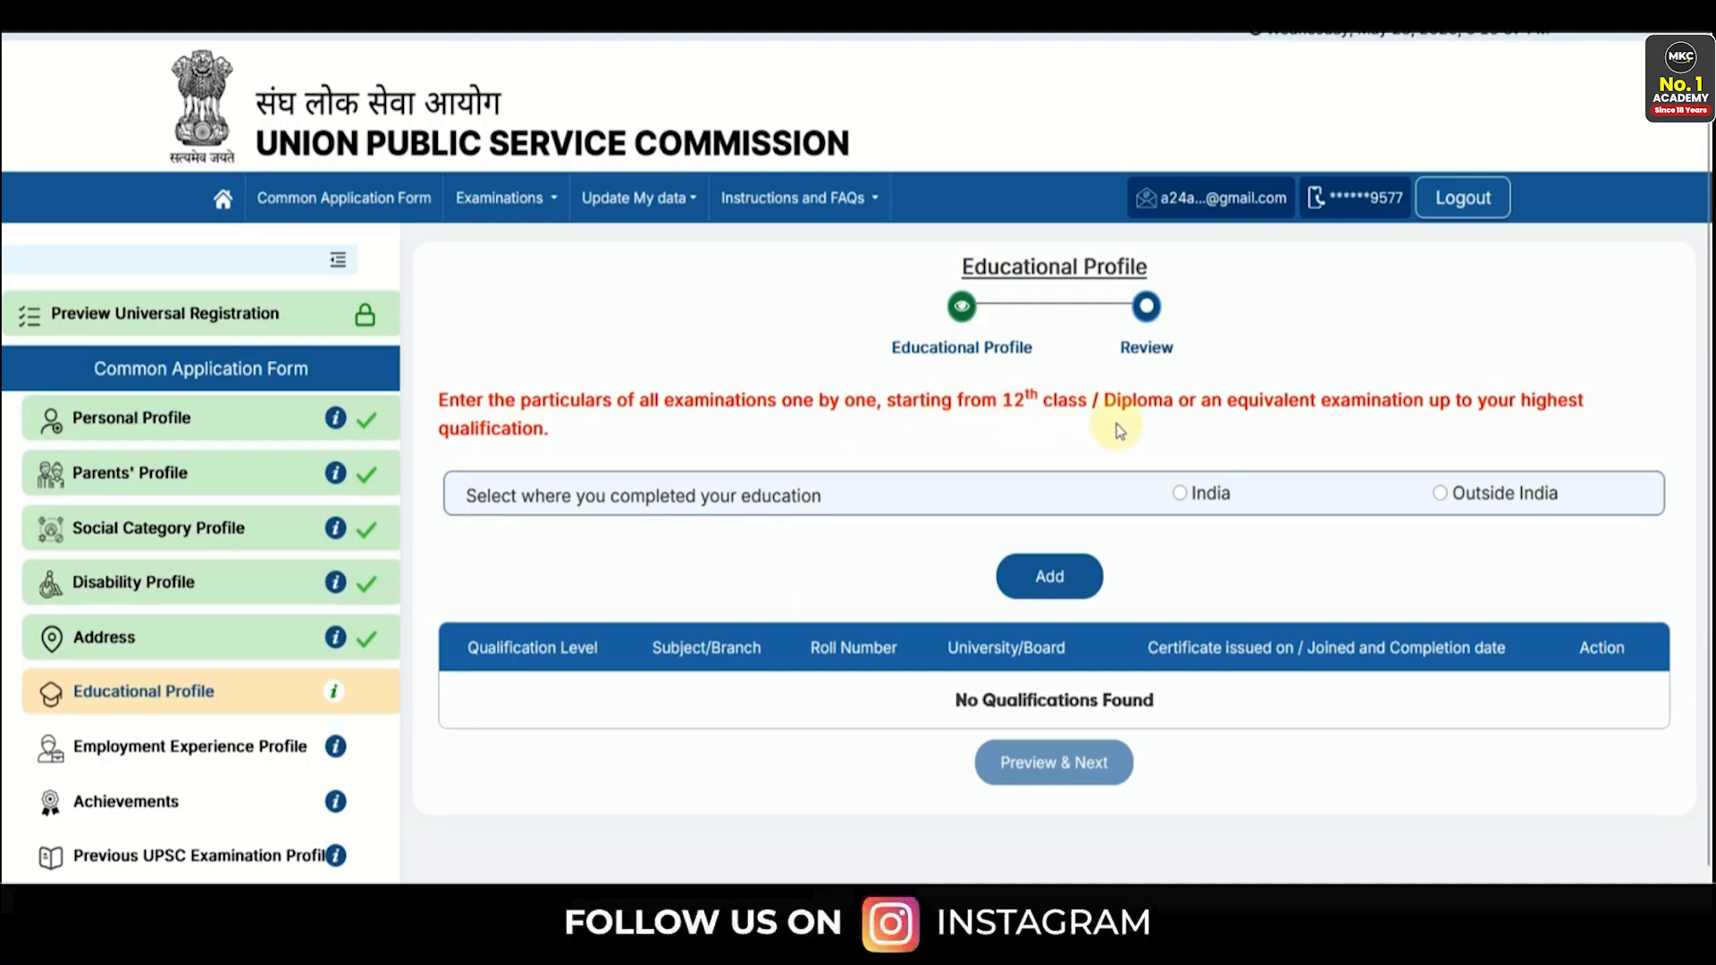
# - Begin an India-based Higher Secondary (10+2) entry, first trying the Appearing status
pyautogui.click(1179, 494)
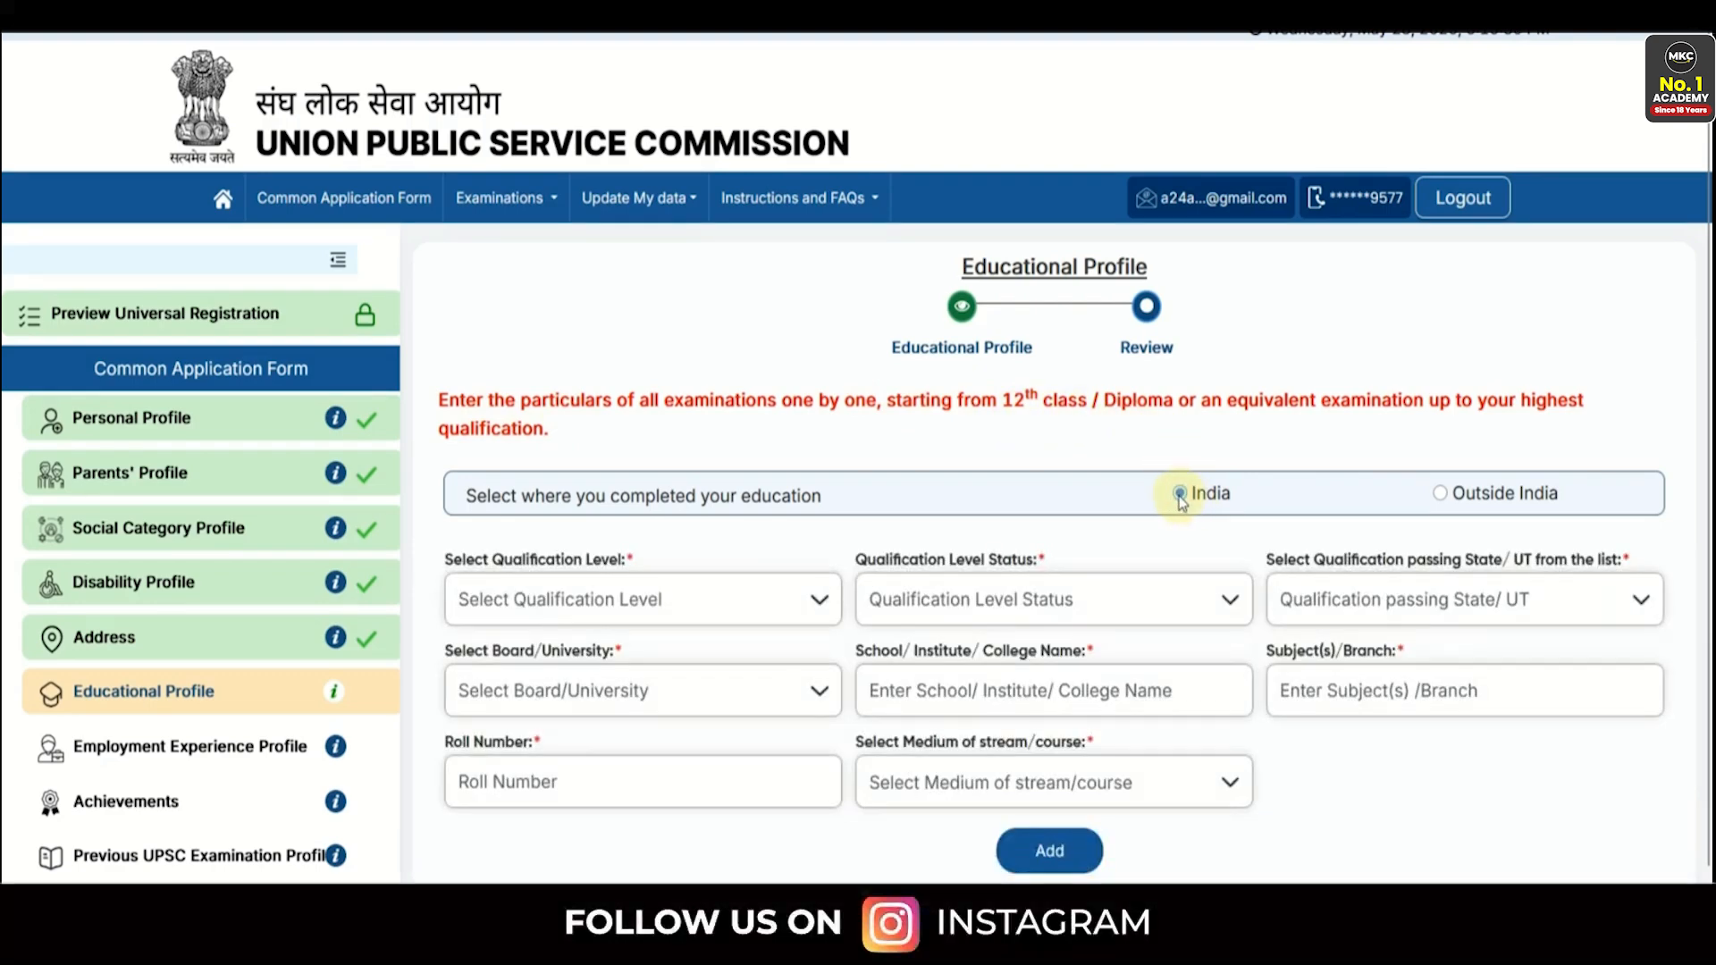
pyautogui.scroll(-2, 983, 518)
pyautogui.click(674, 464)
pyautogui.scroll(-1, 648, 531)
pyautogui.scroll(1, 626, 536)
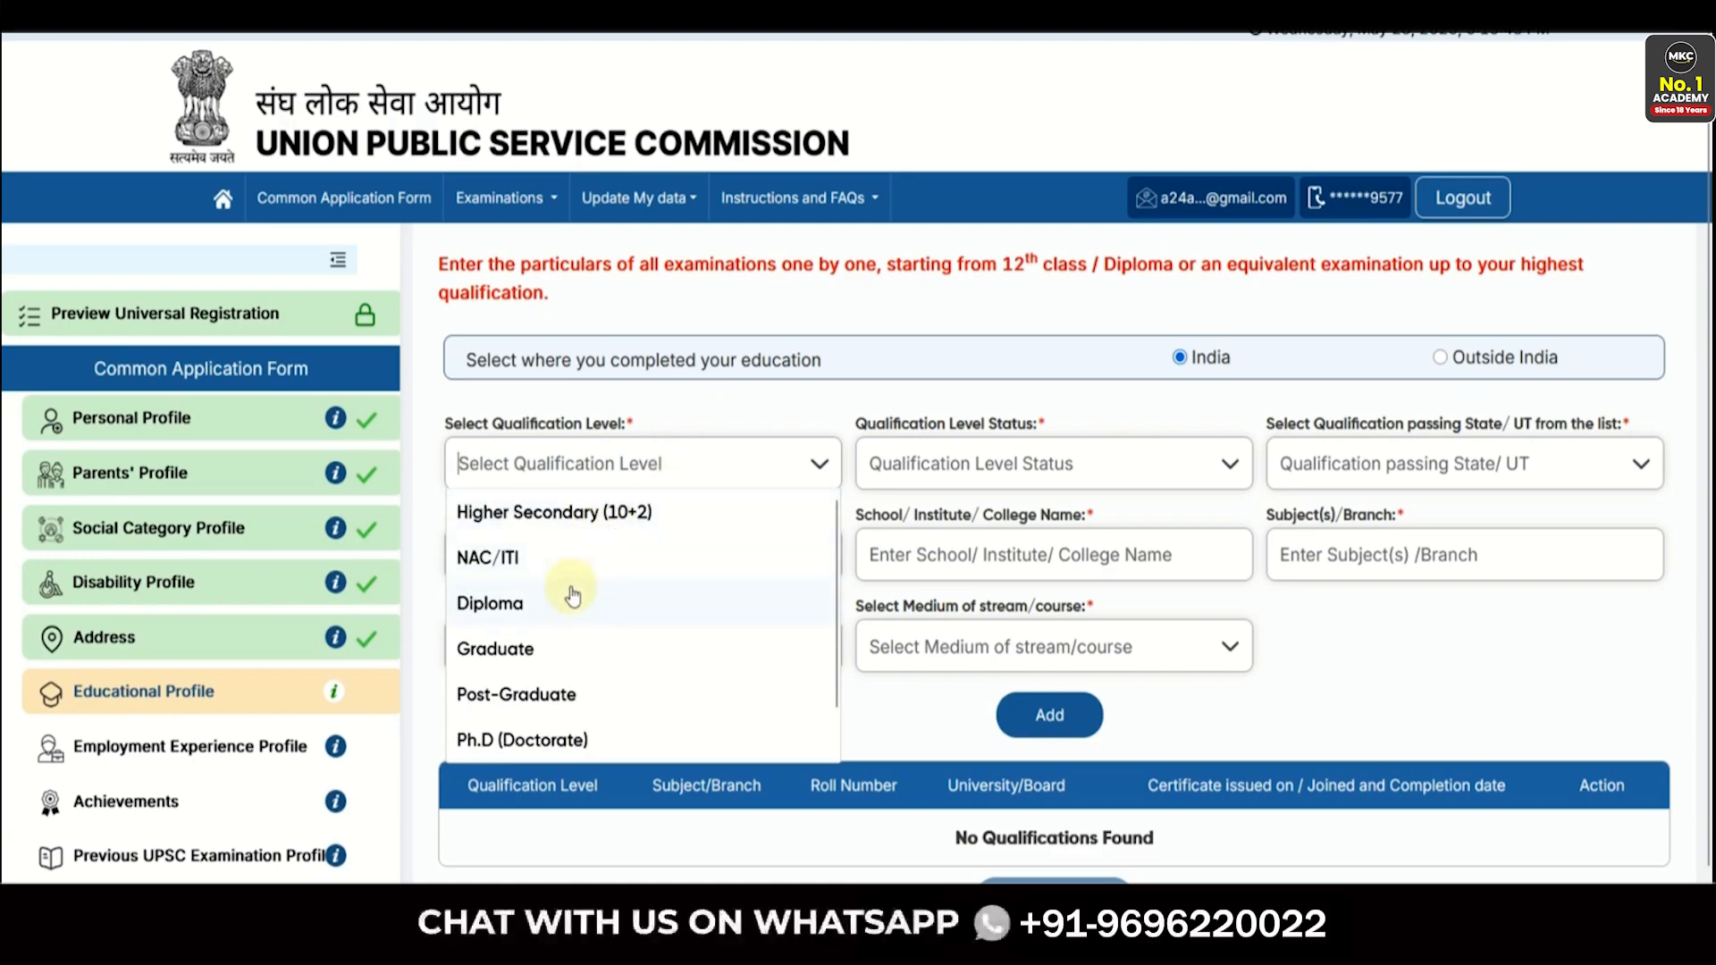
pyautogui.click(572, 513)
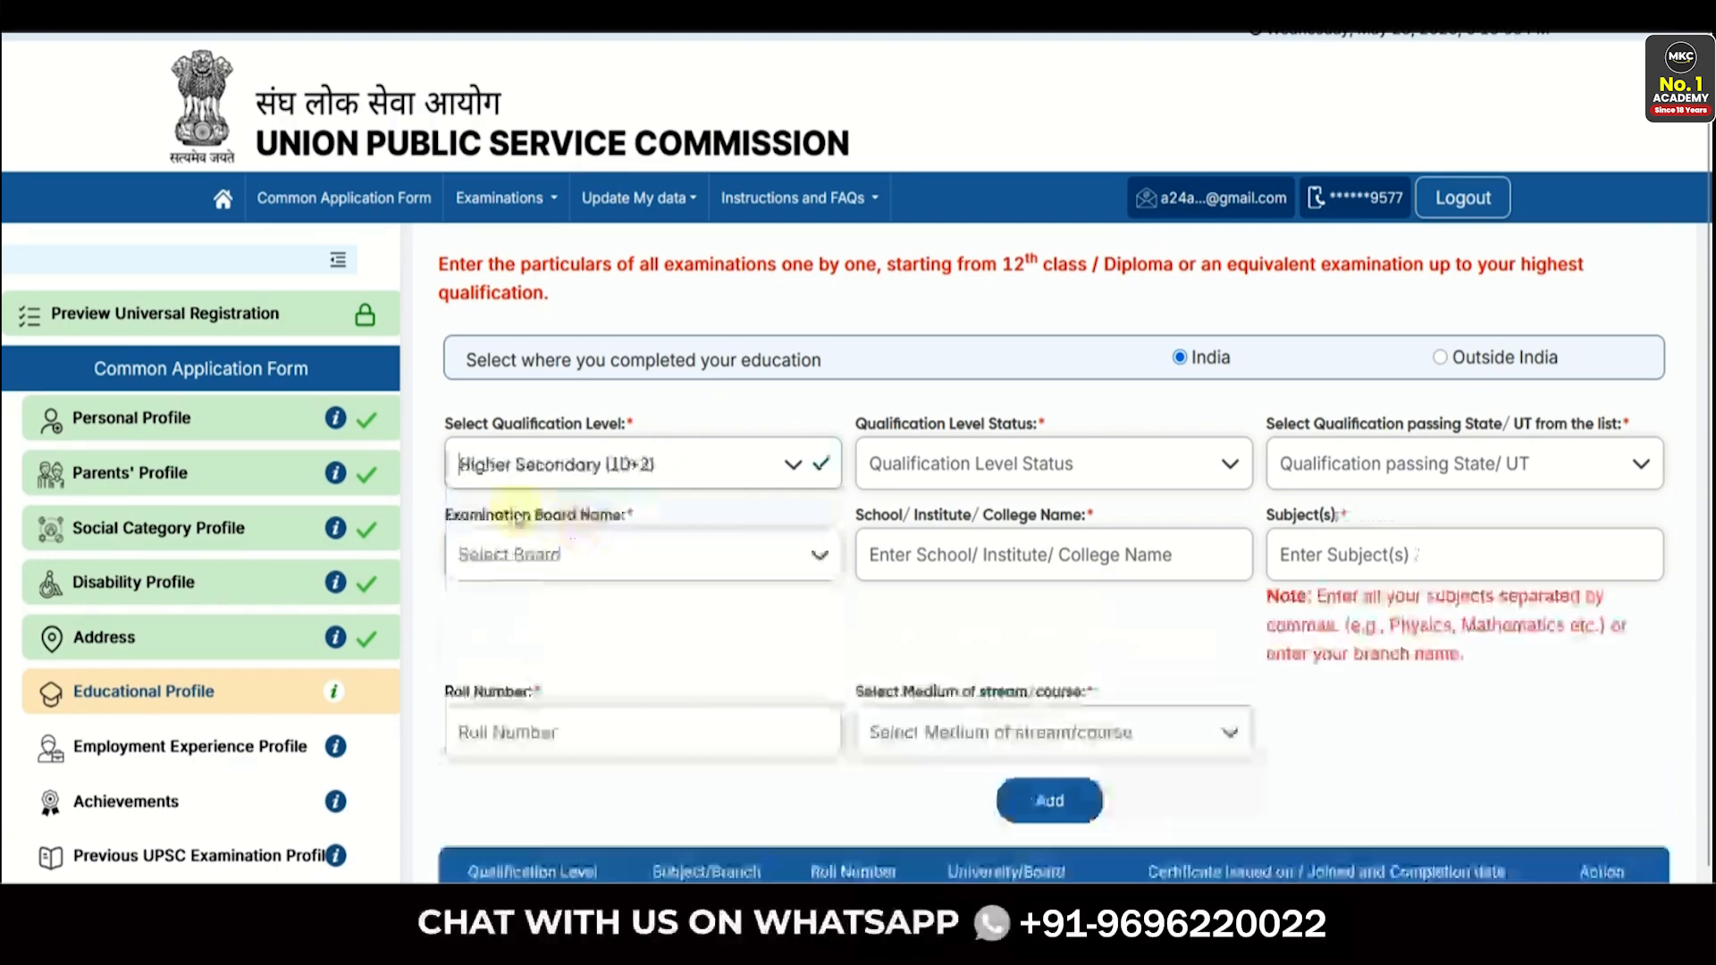
pyautogui.click(1008, 470)
pyautogui.click(943, 561)
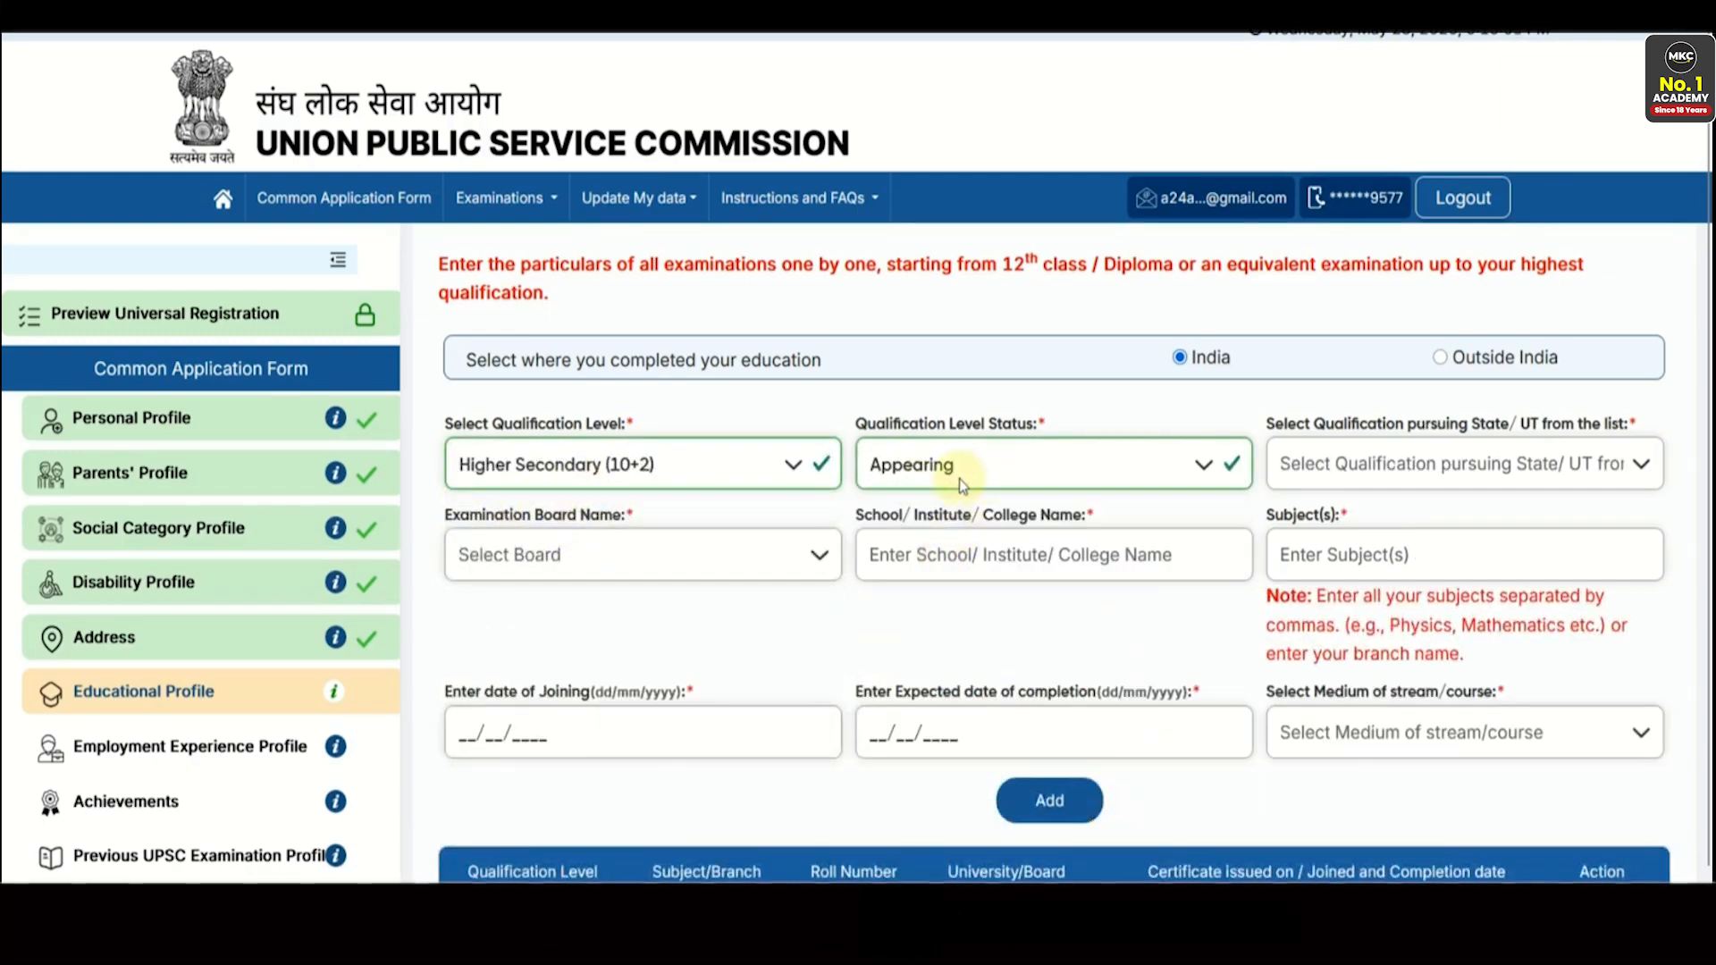
pyautogui.scroll(-1, 844, 534)
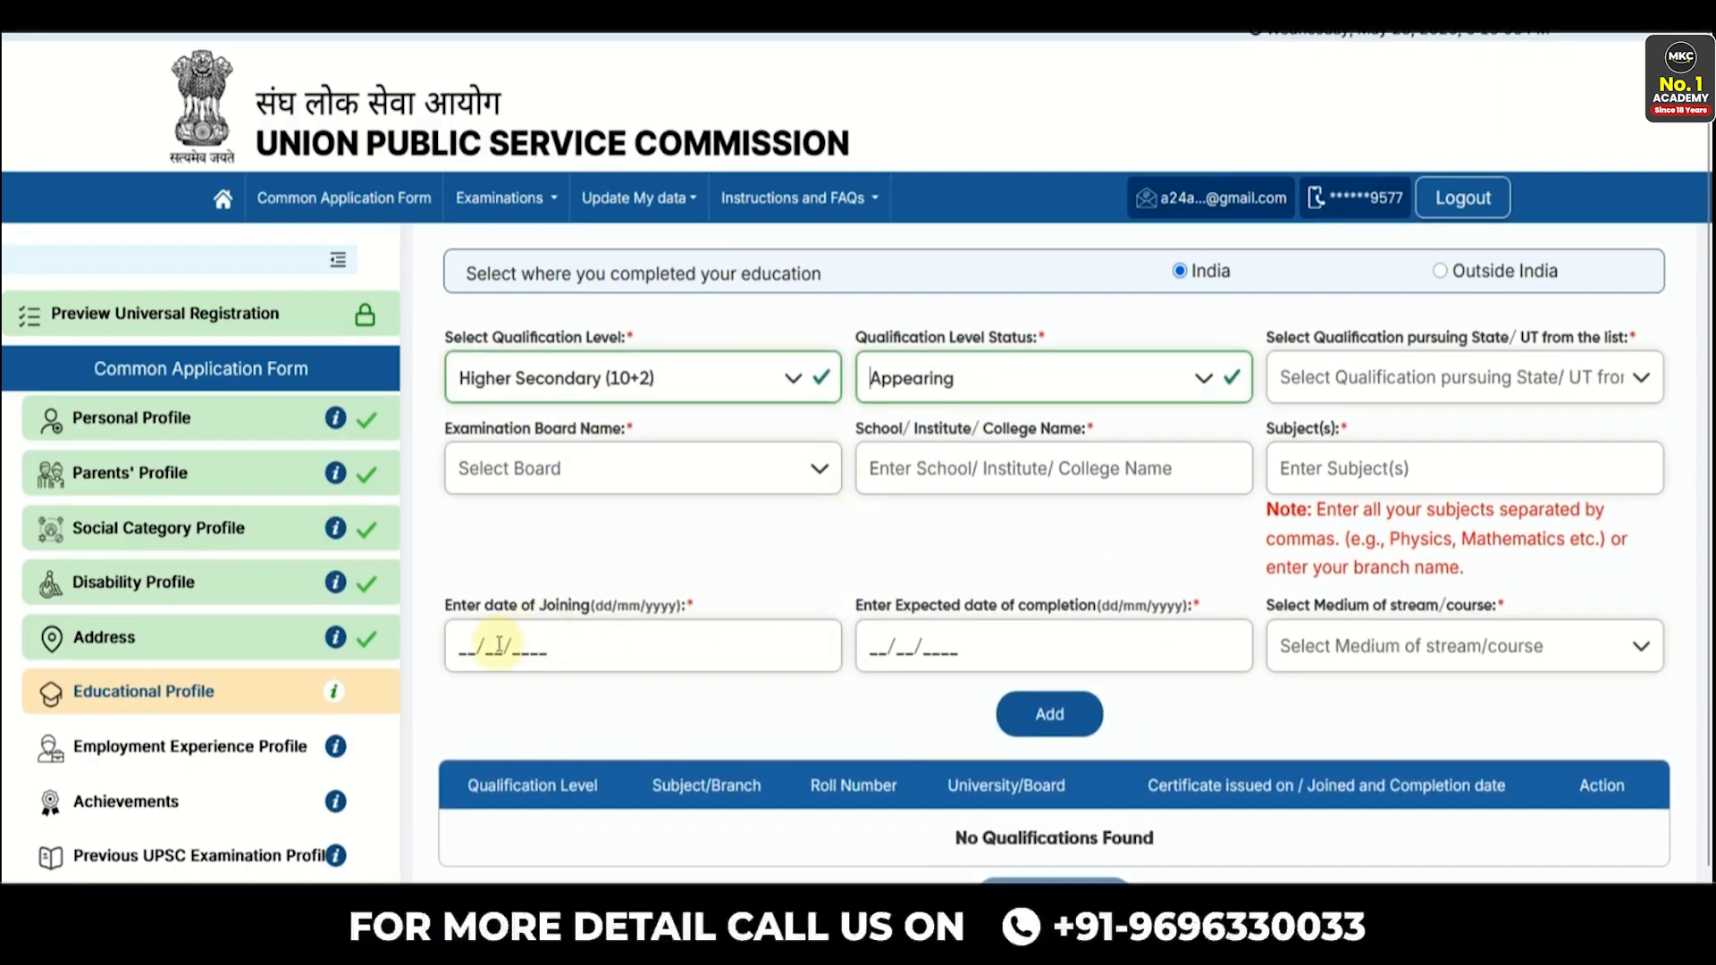
pyautogui.click(883, 652)
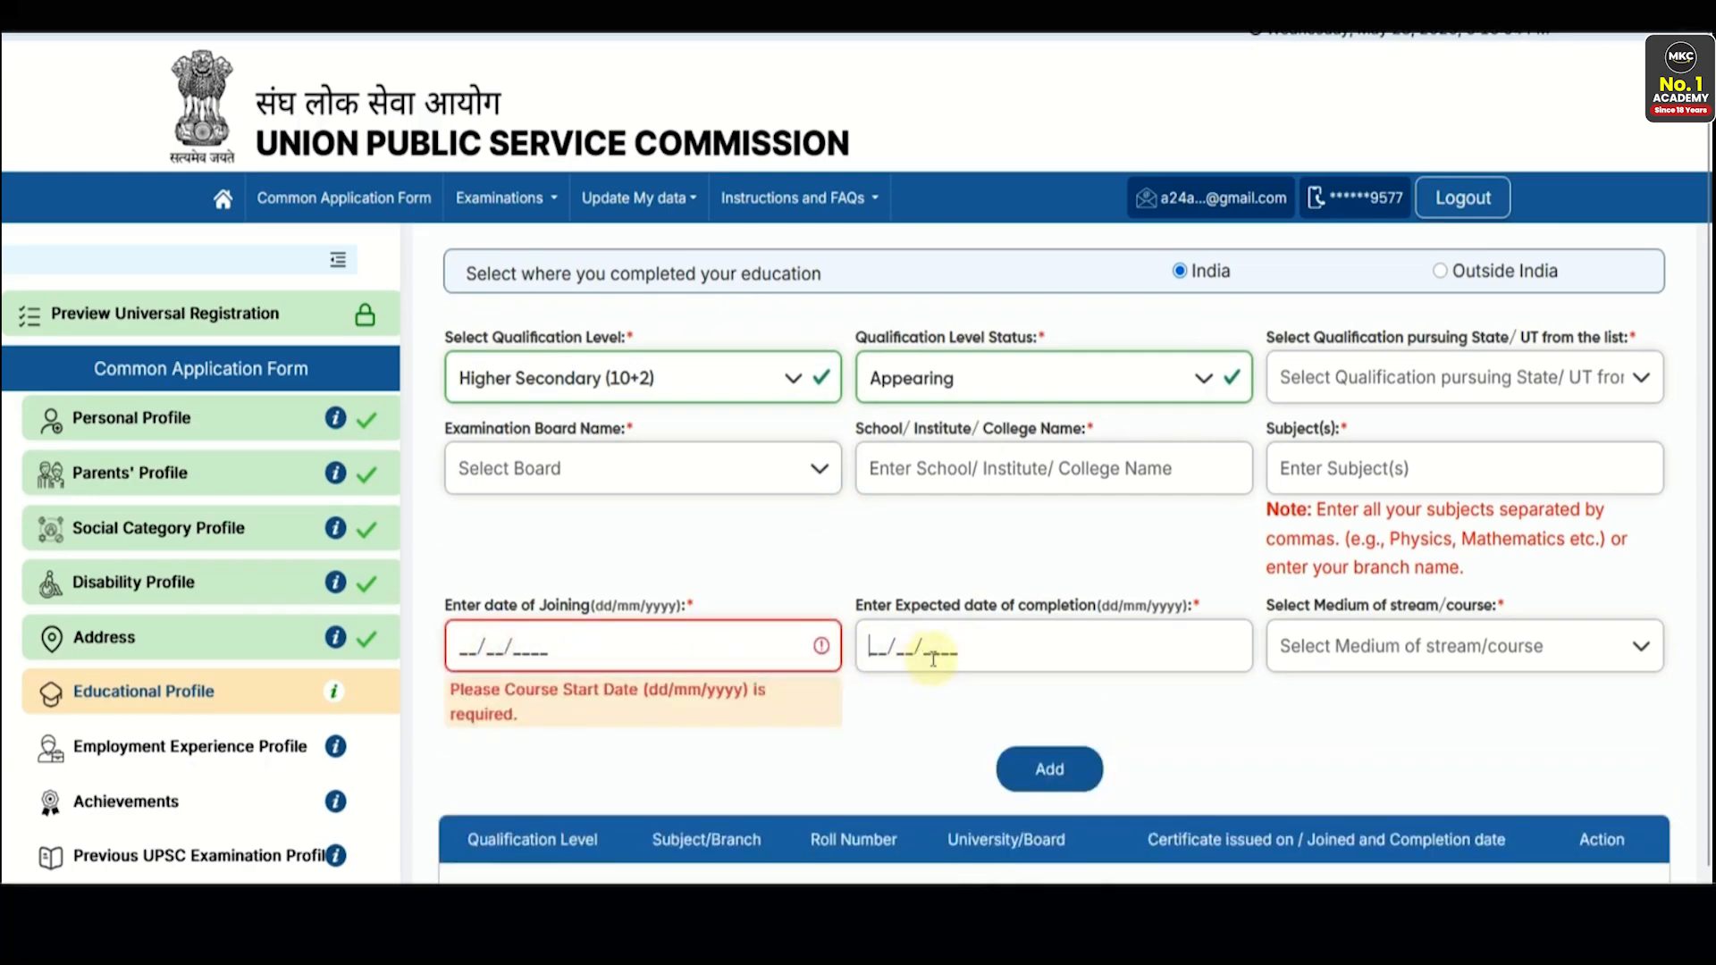
pyautogui.scroll(-1, 1329, 659)
pyautogui.click(1346, 608)
pyautogui.click(1100, 533)
# - Change the status to Completed and choose Rajasthan with Board of Secondary Education Rajasthan
pyautogui.click(917, 326)
pyautogui.click(916, 366)
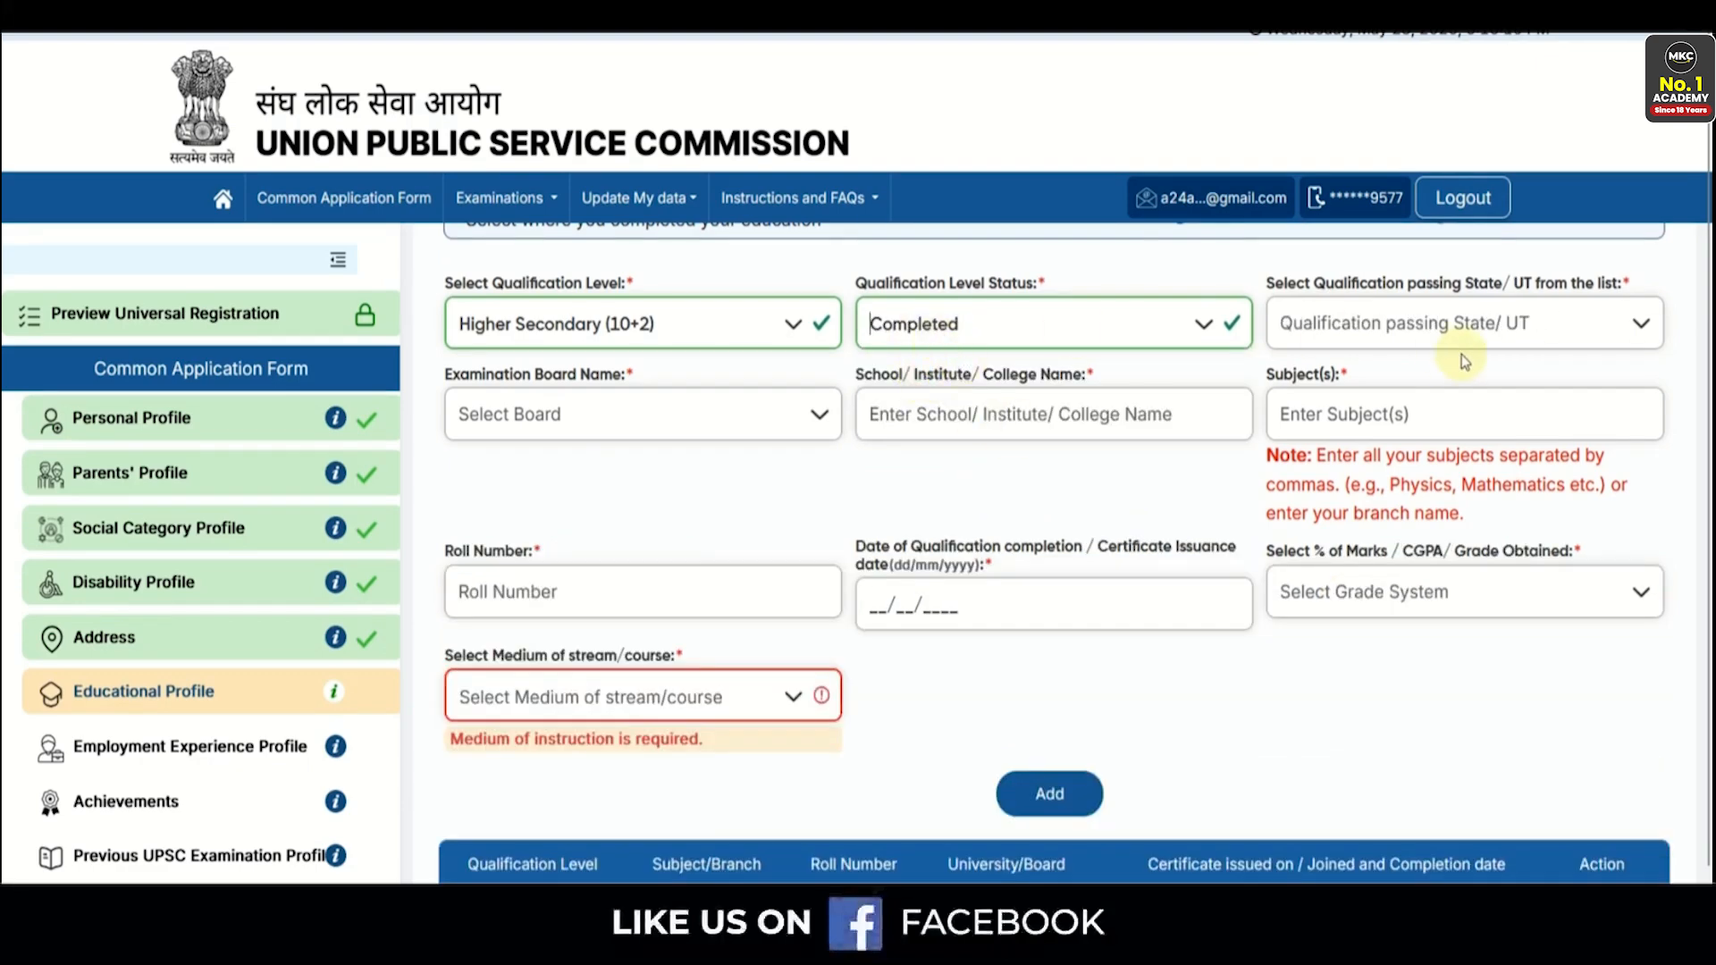
pyautogui.click(1421, 324)
pyautogui.scroll(-10, 1345, 500)
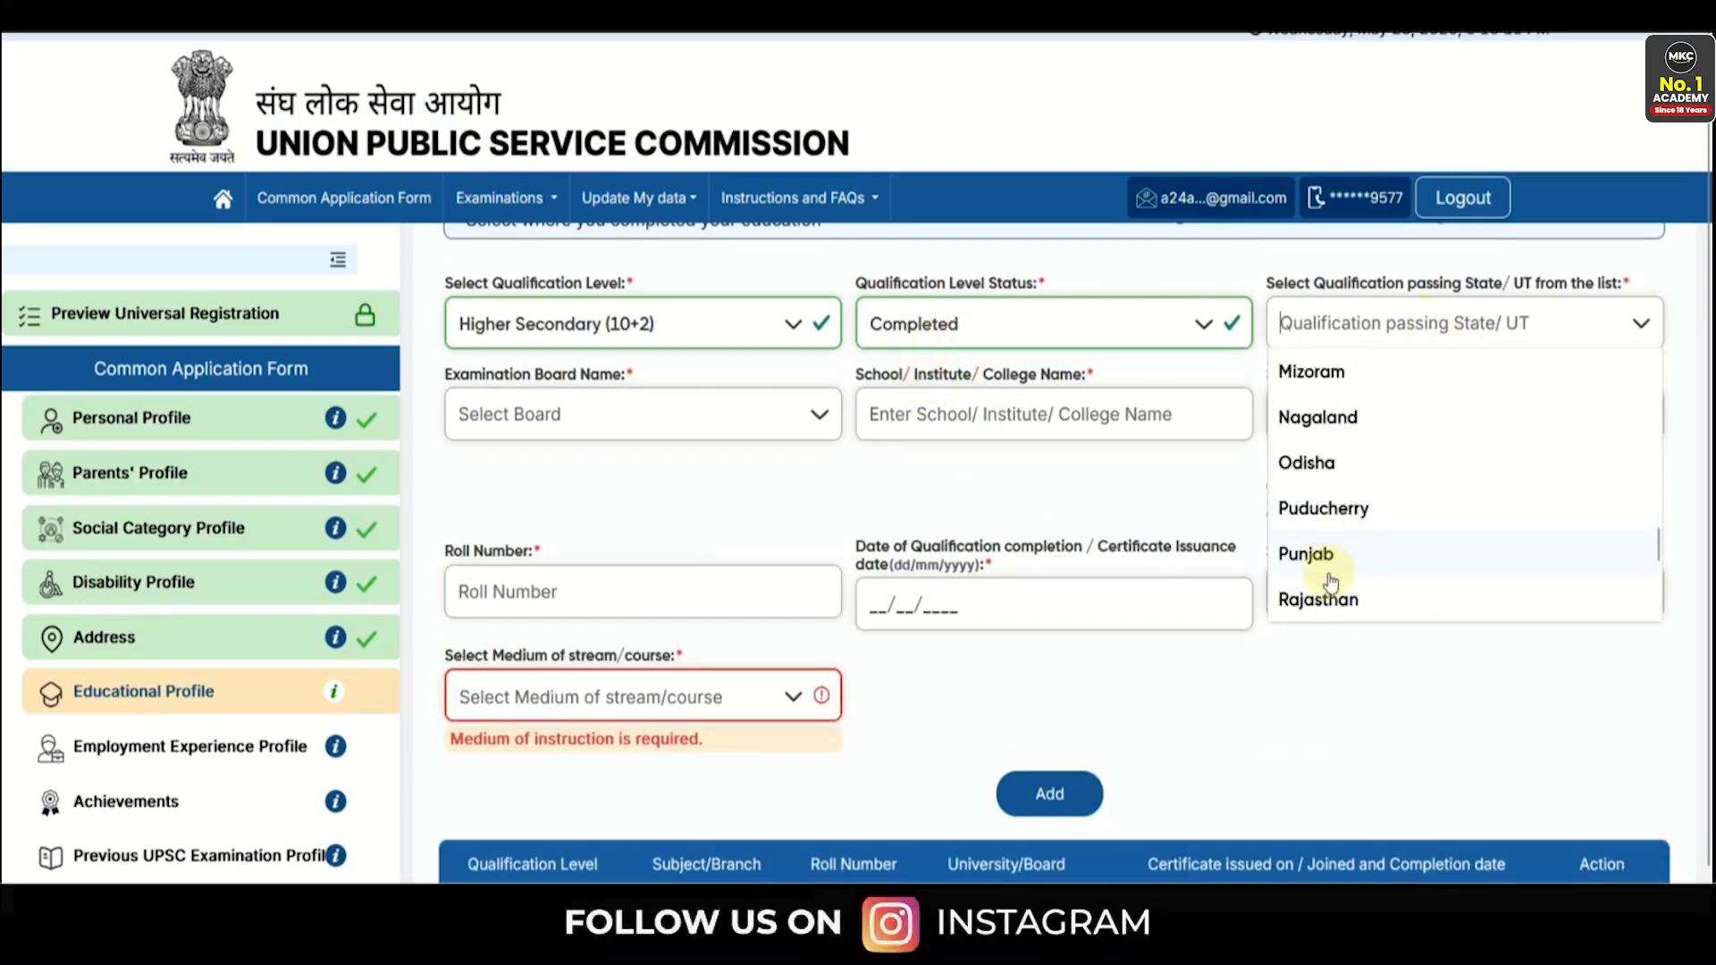
pyautogui.click(1329, 597)
pyautogui.click(636, 417)
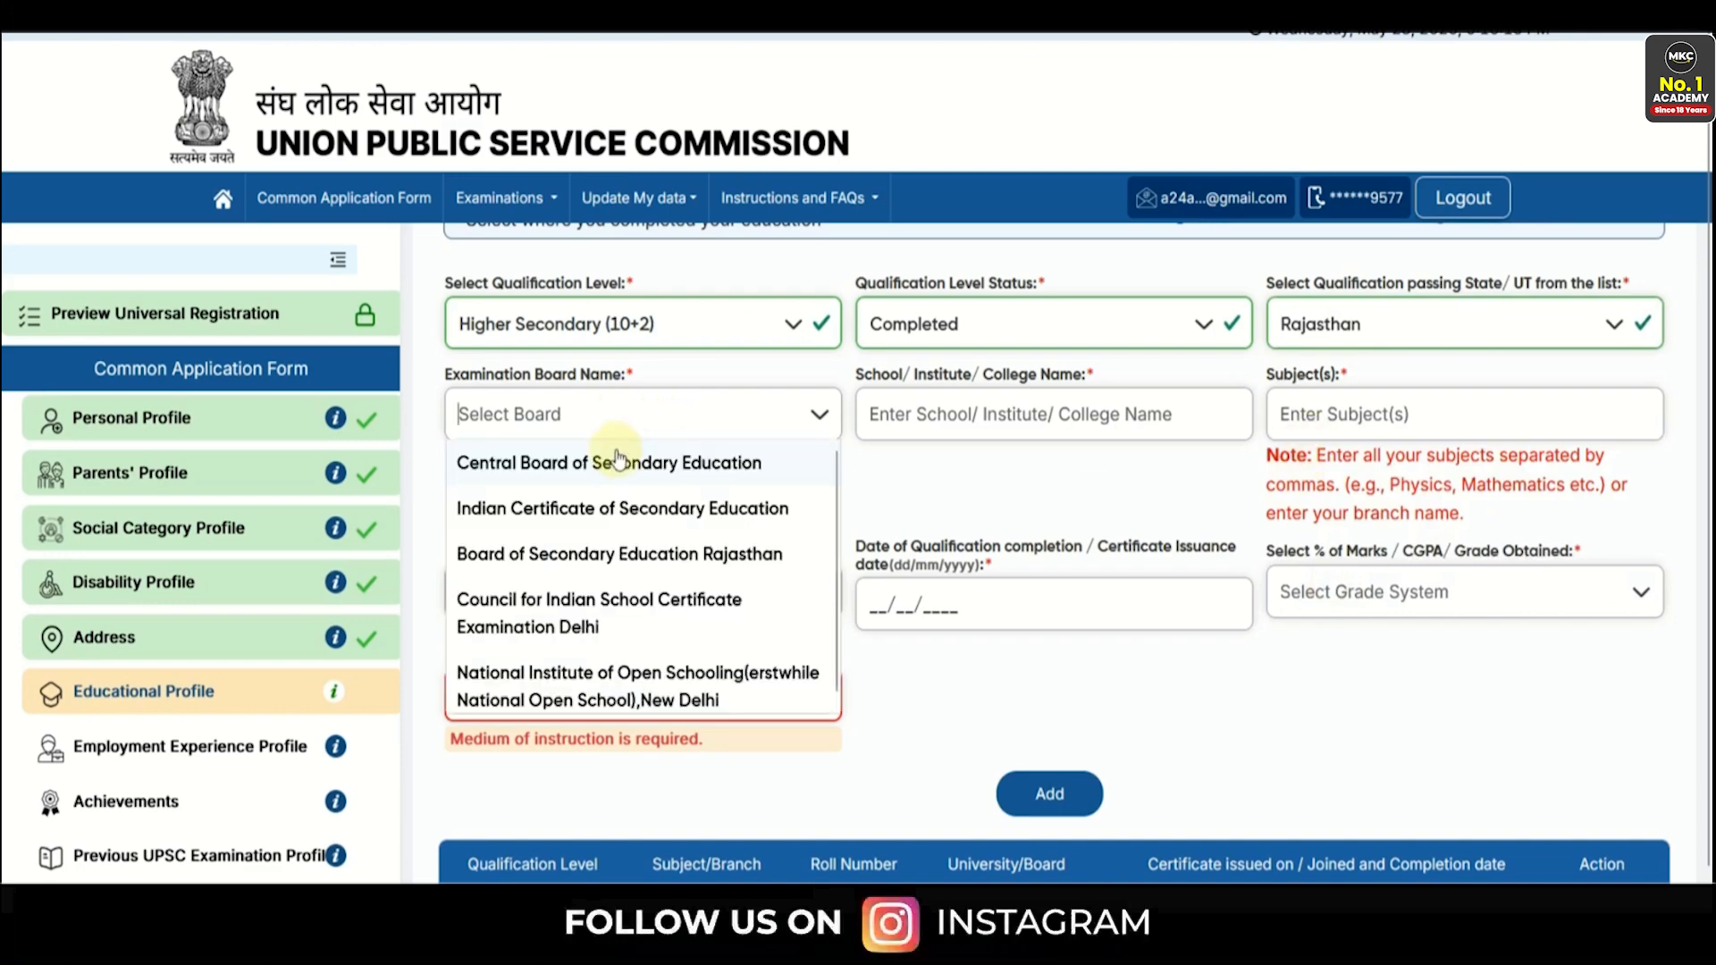
pyautogui.click(614, 556)
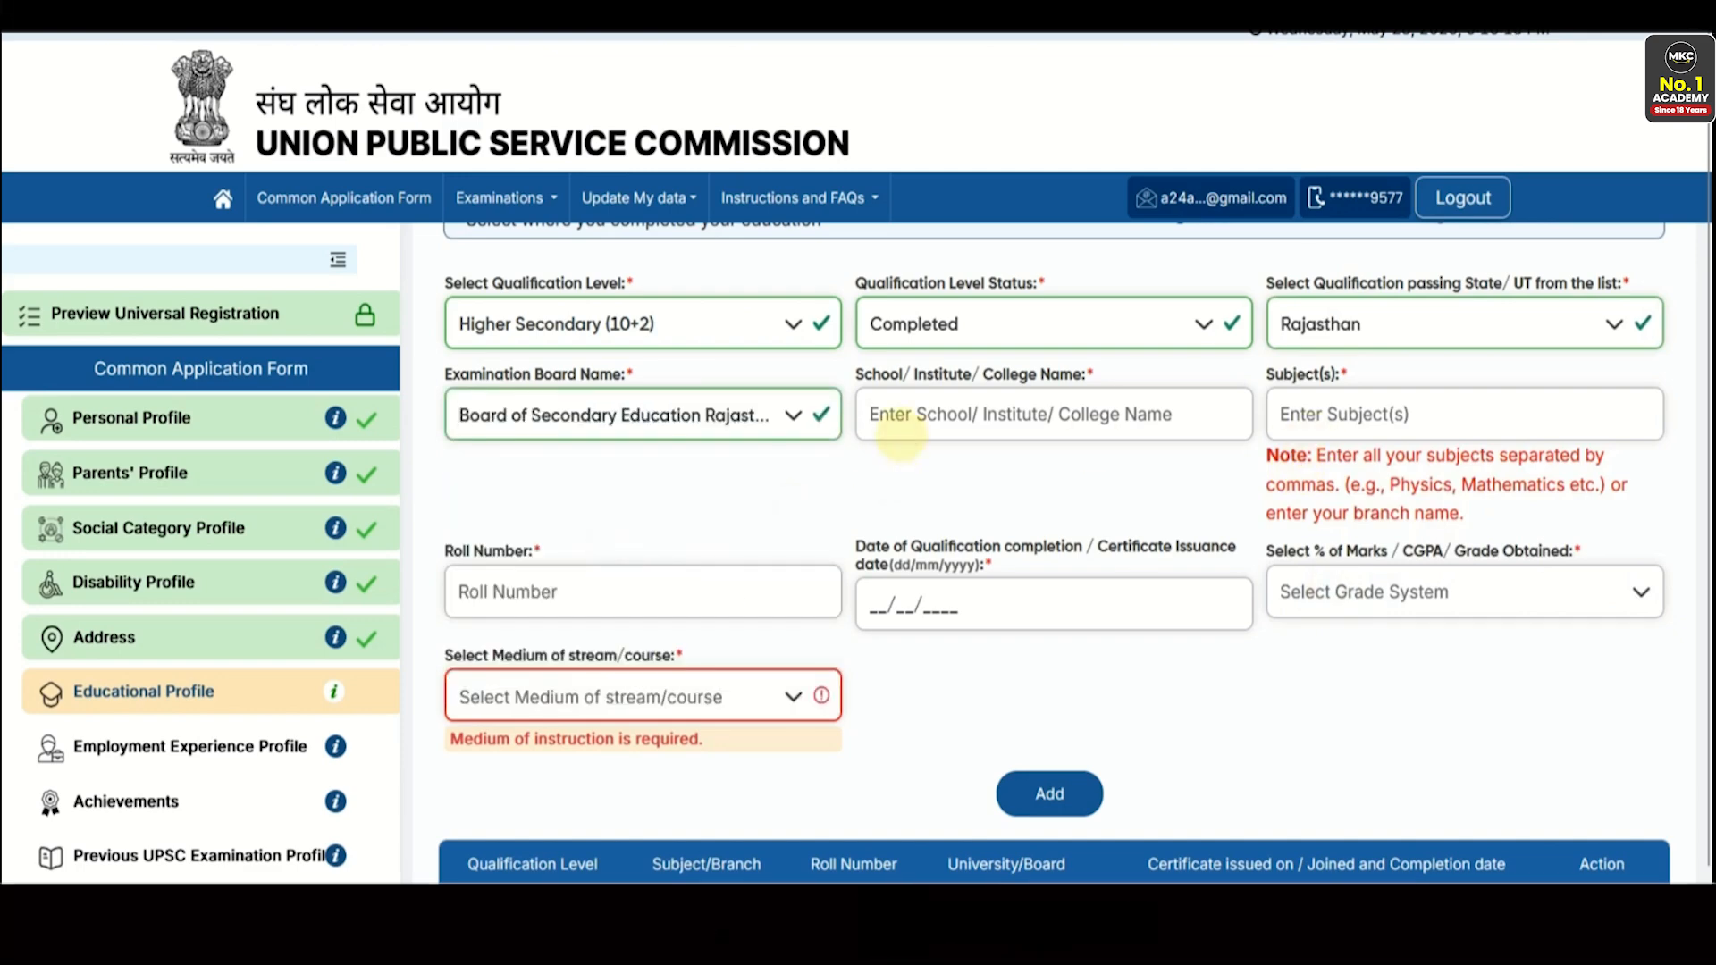
# - Enter school 'Rks School', percentage 76.00, and Hindi as the medium of instruction
pyautogui.write('Rks School')
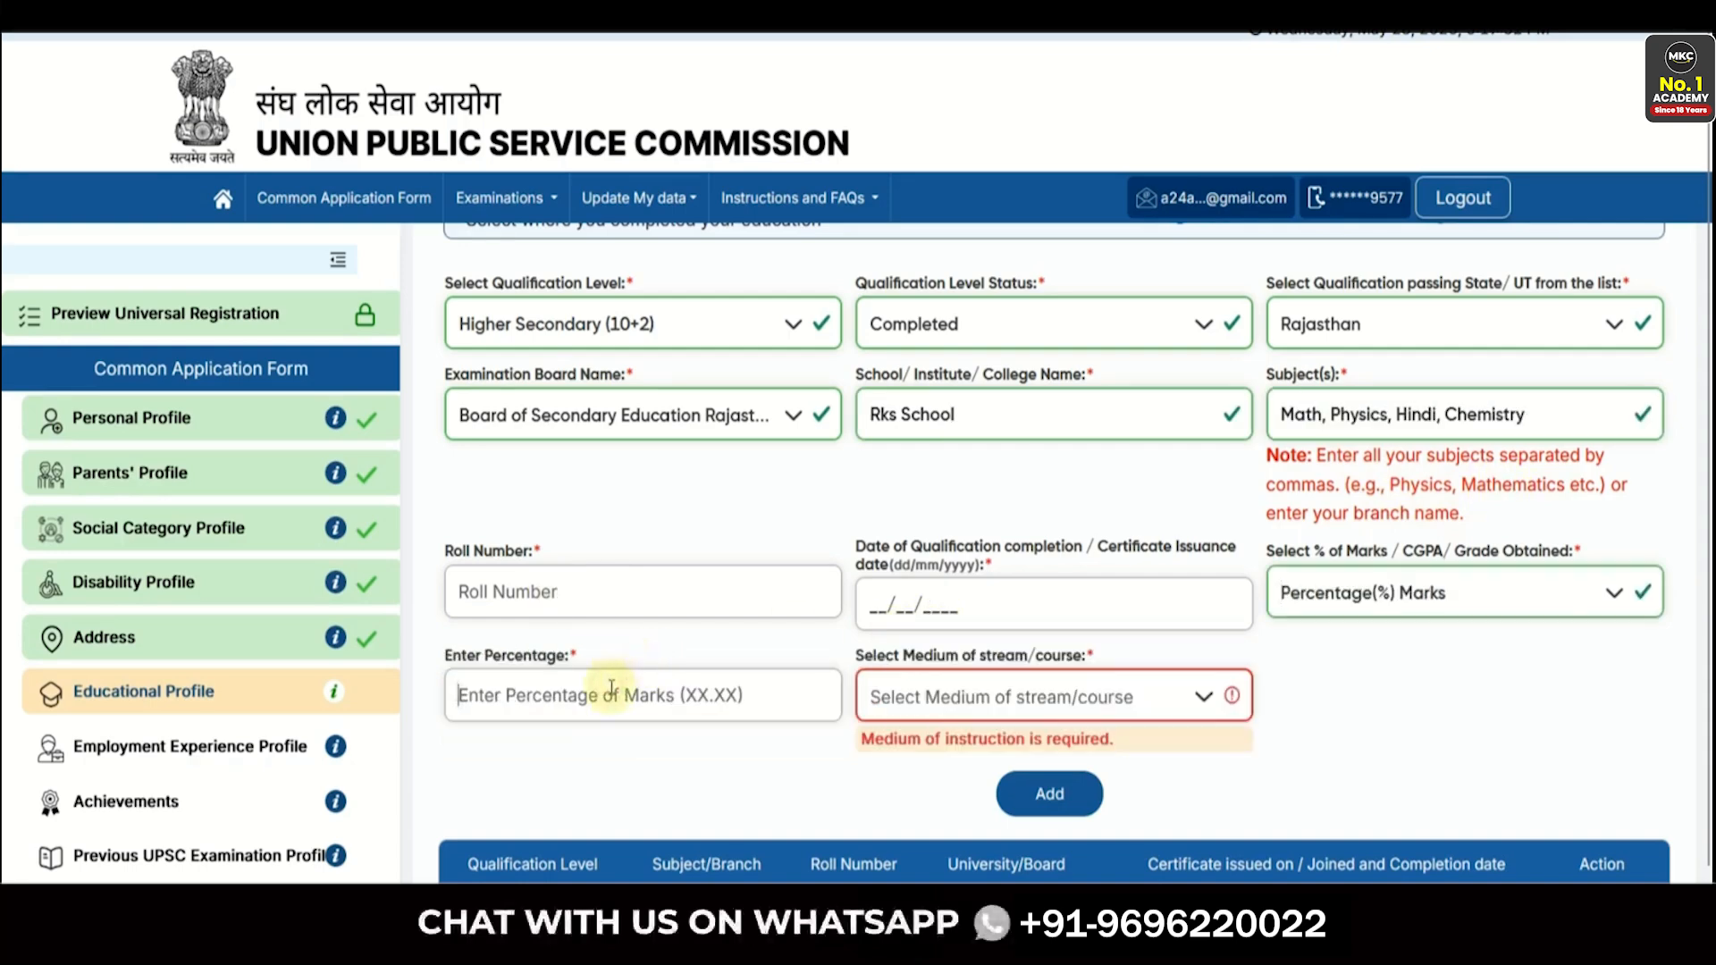
pyautogui.write('76.00')
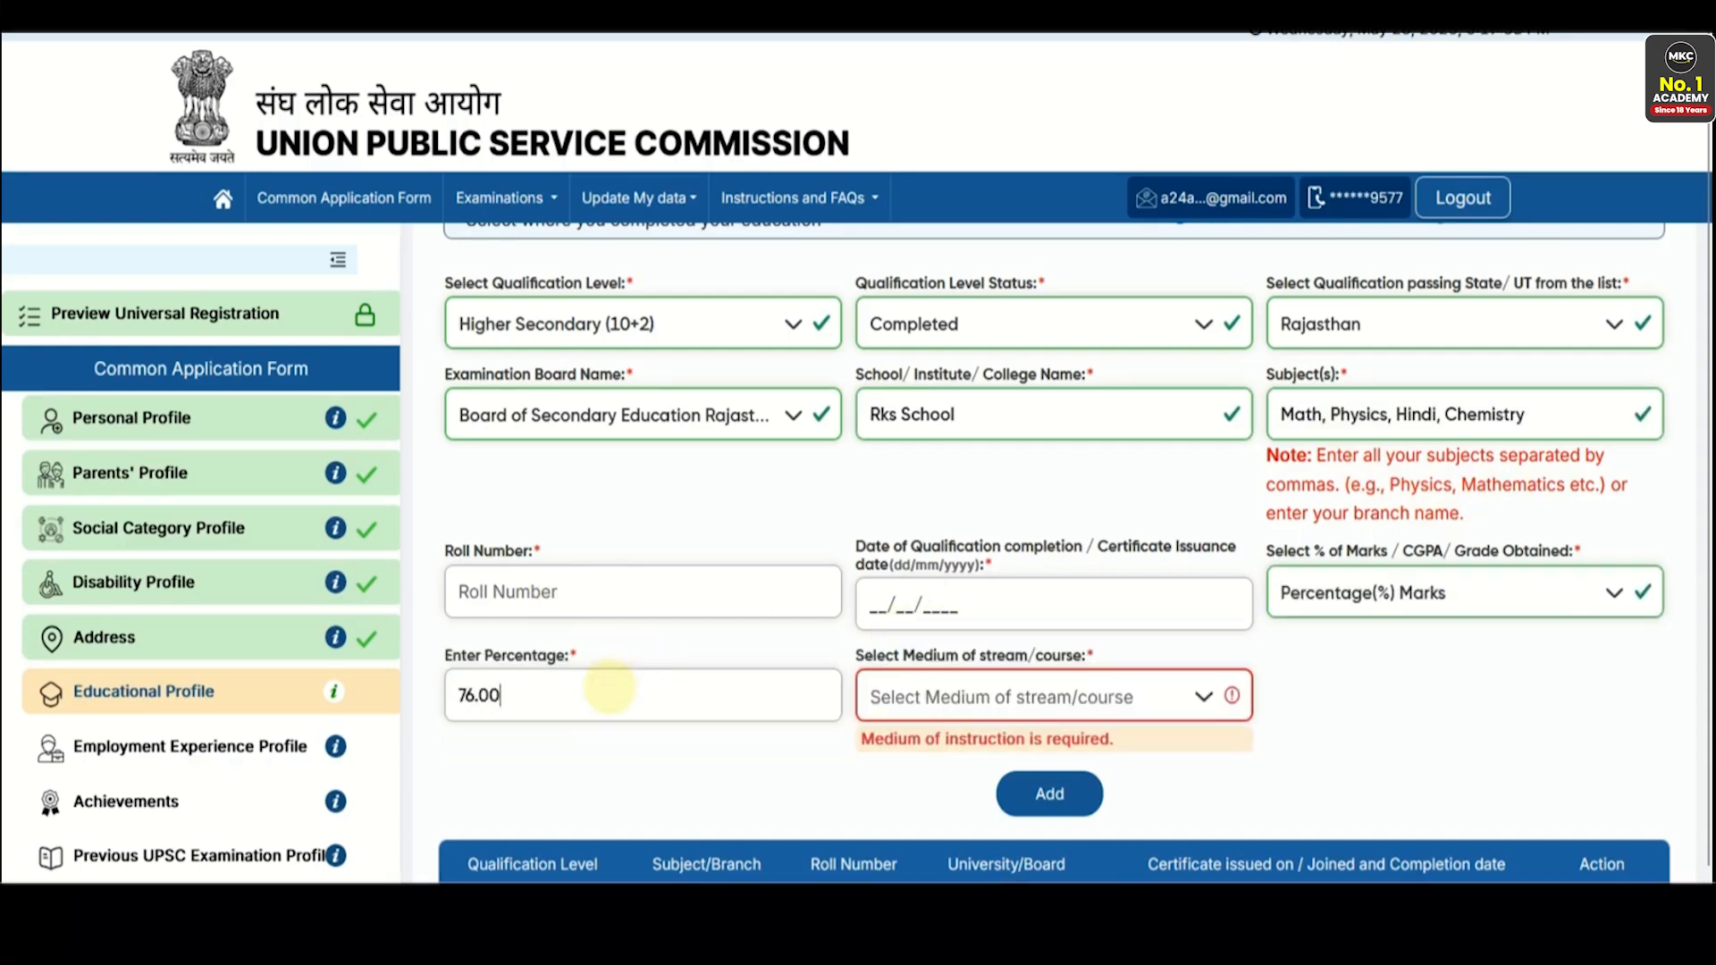
pyautogui.click(900, 706)
pyautogui.scroll(-1, 929, 554)
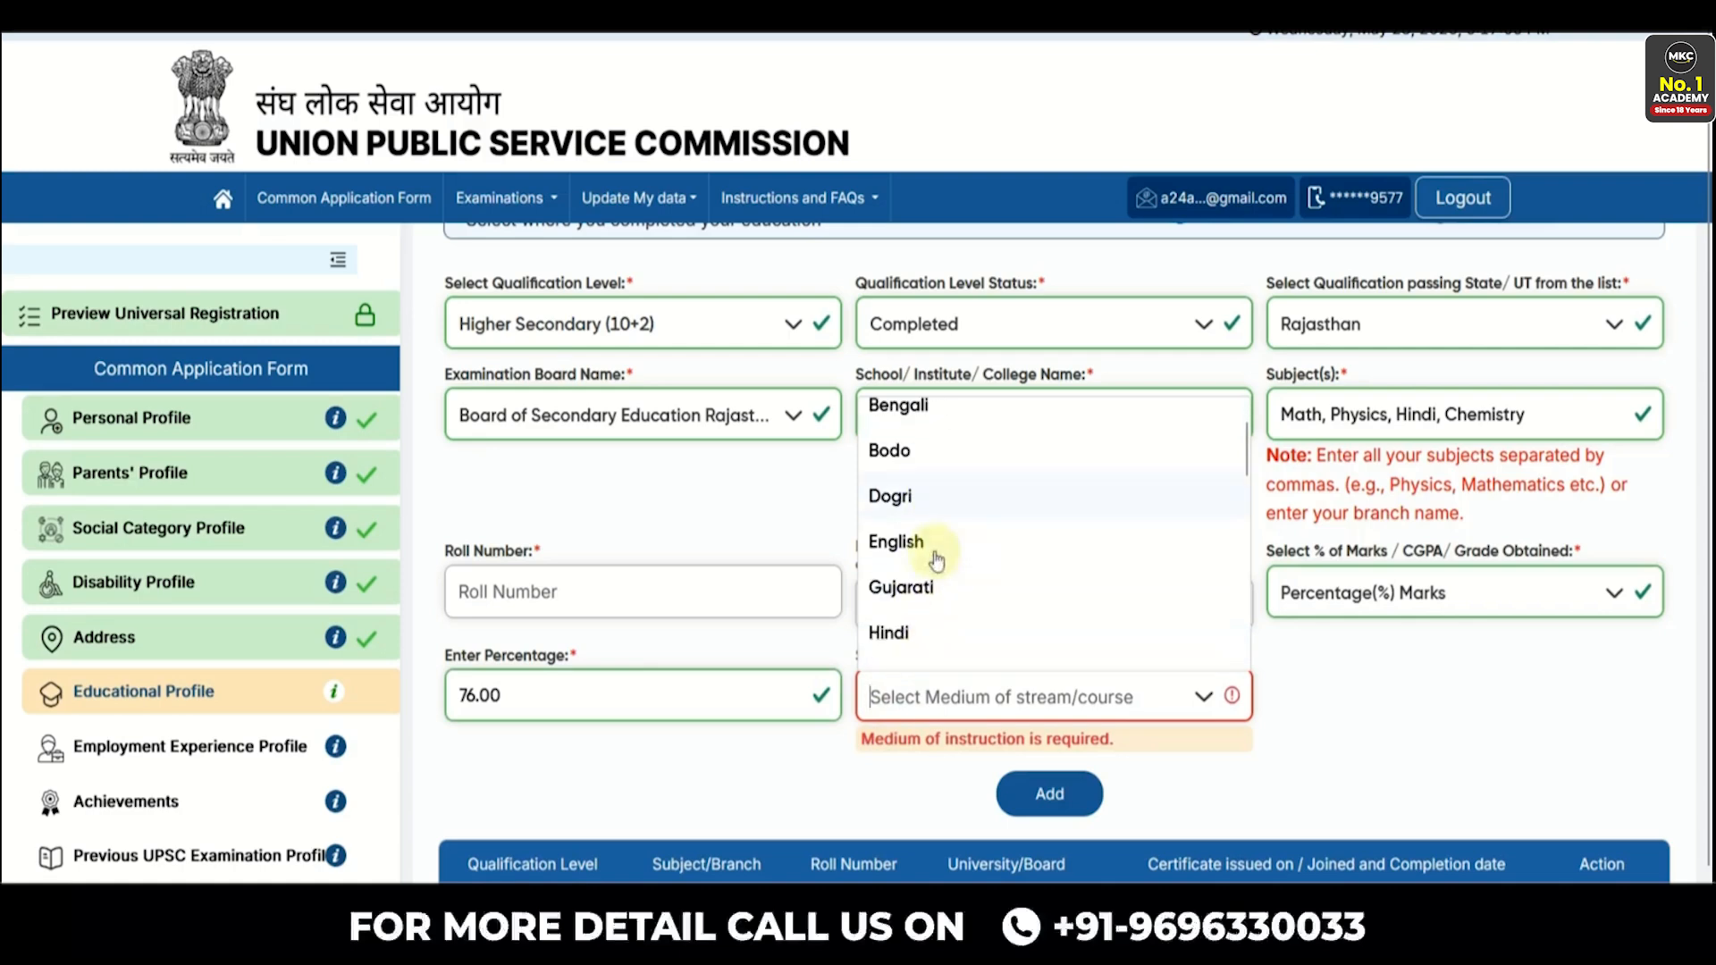
pyautogui.click(961, 630)
pyautogui.scroll(-1, 808, 610)
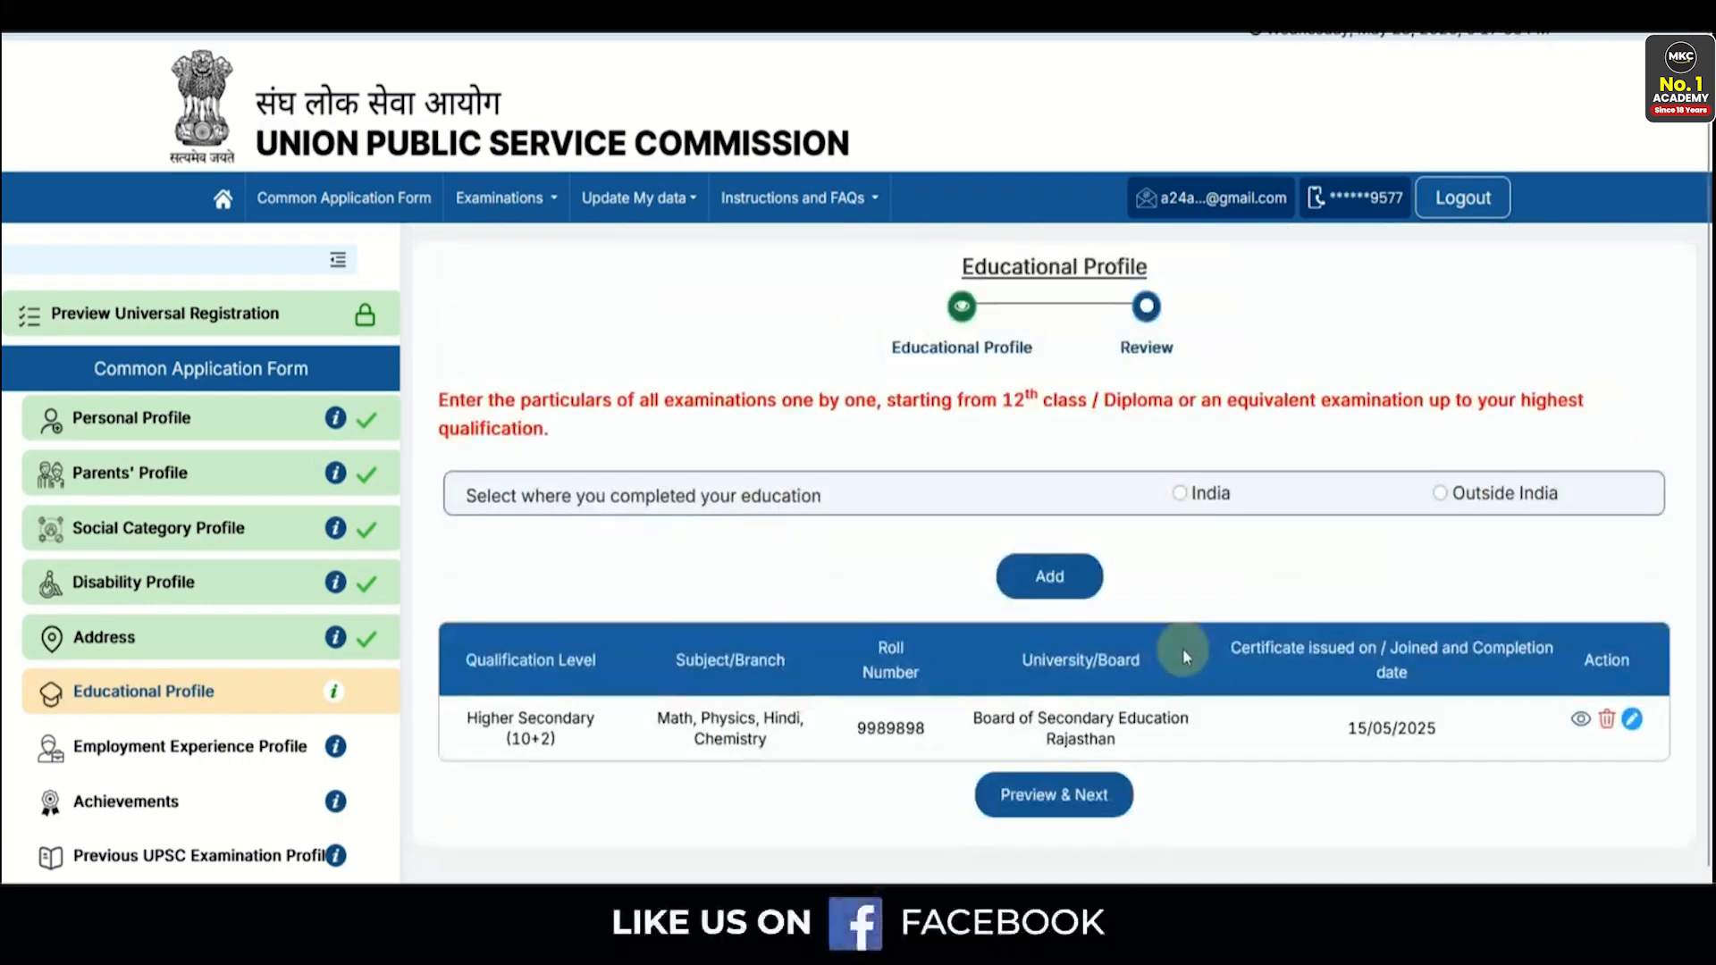
# - Dismiss the missing-data warning and start a new India qualification at Graduate level
pyautogui.scroll(-1, 1182, 647)
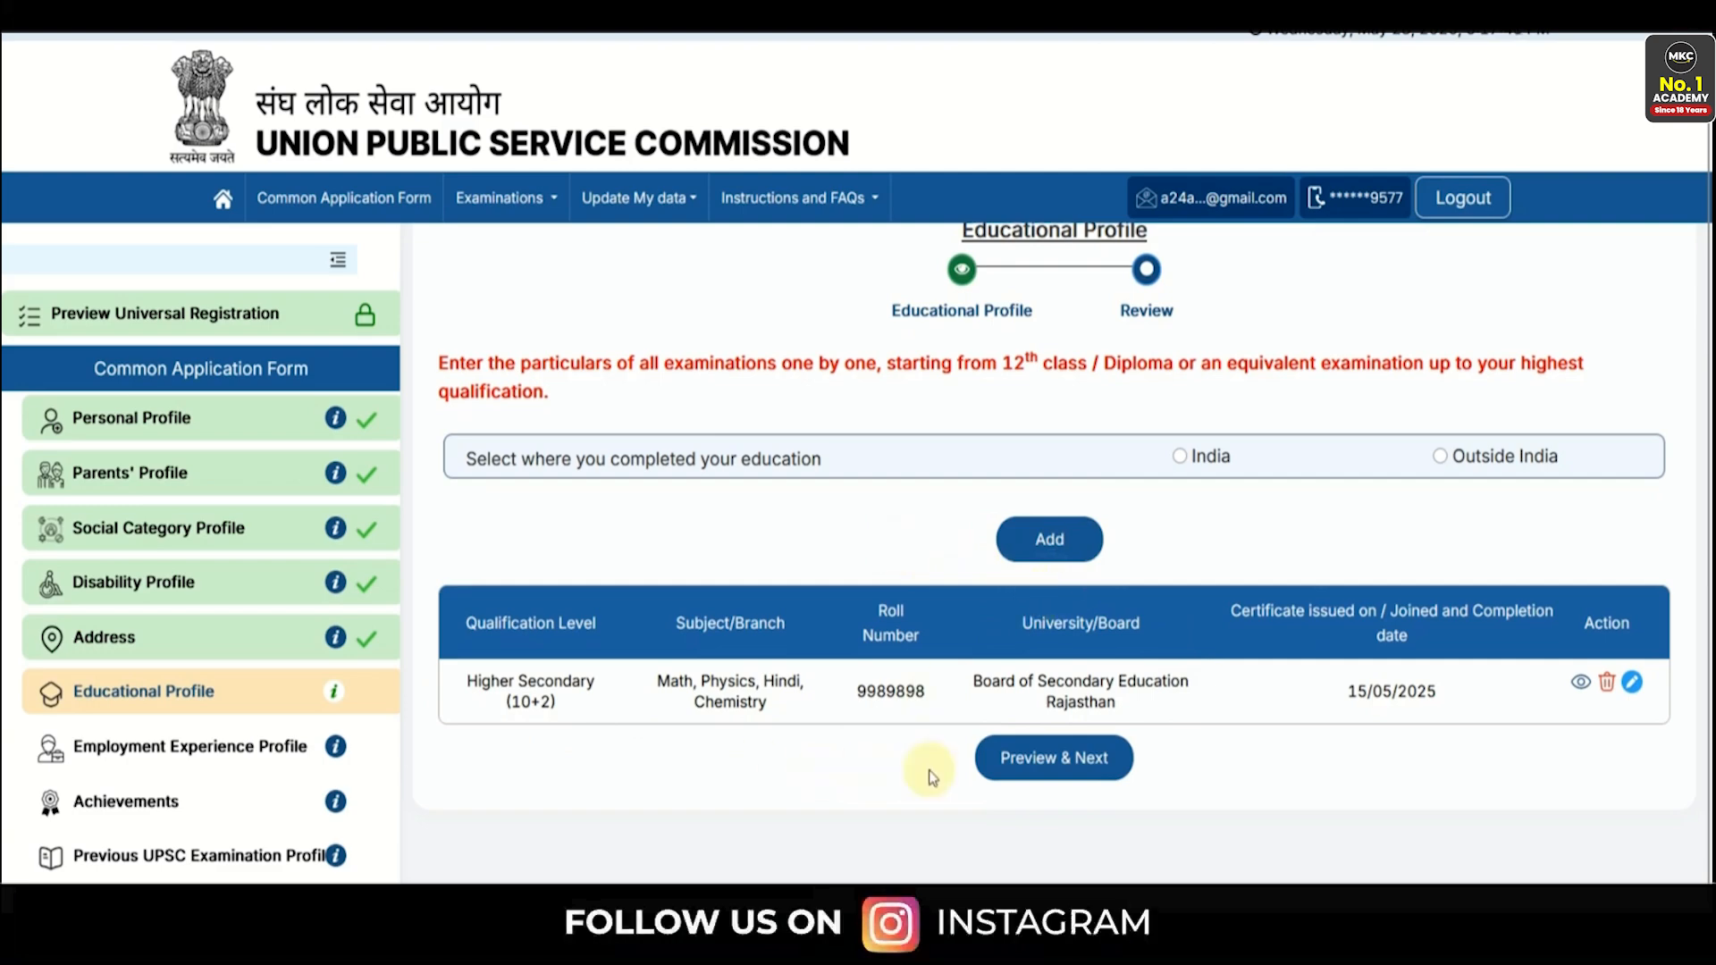
pyautogui.click(1047, 538)
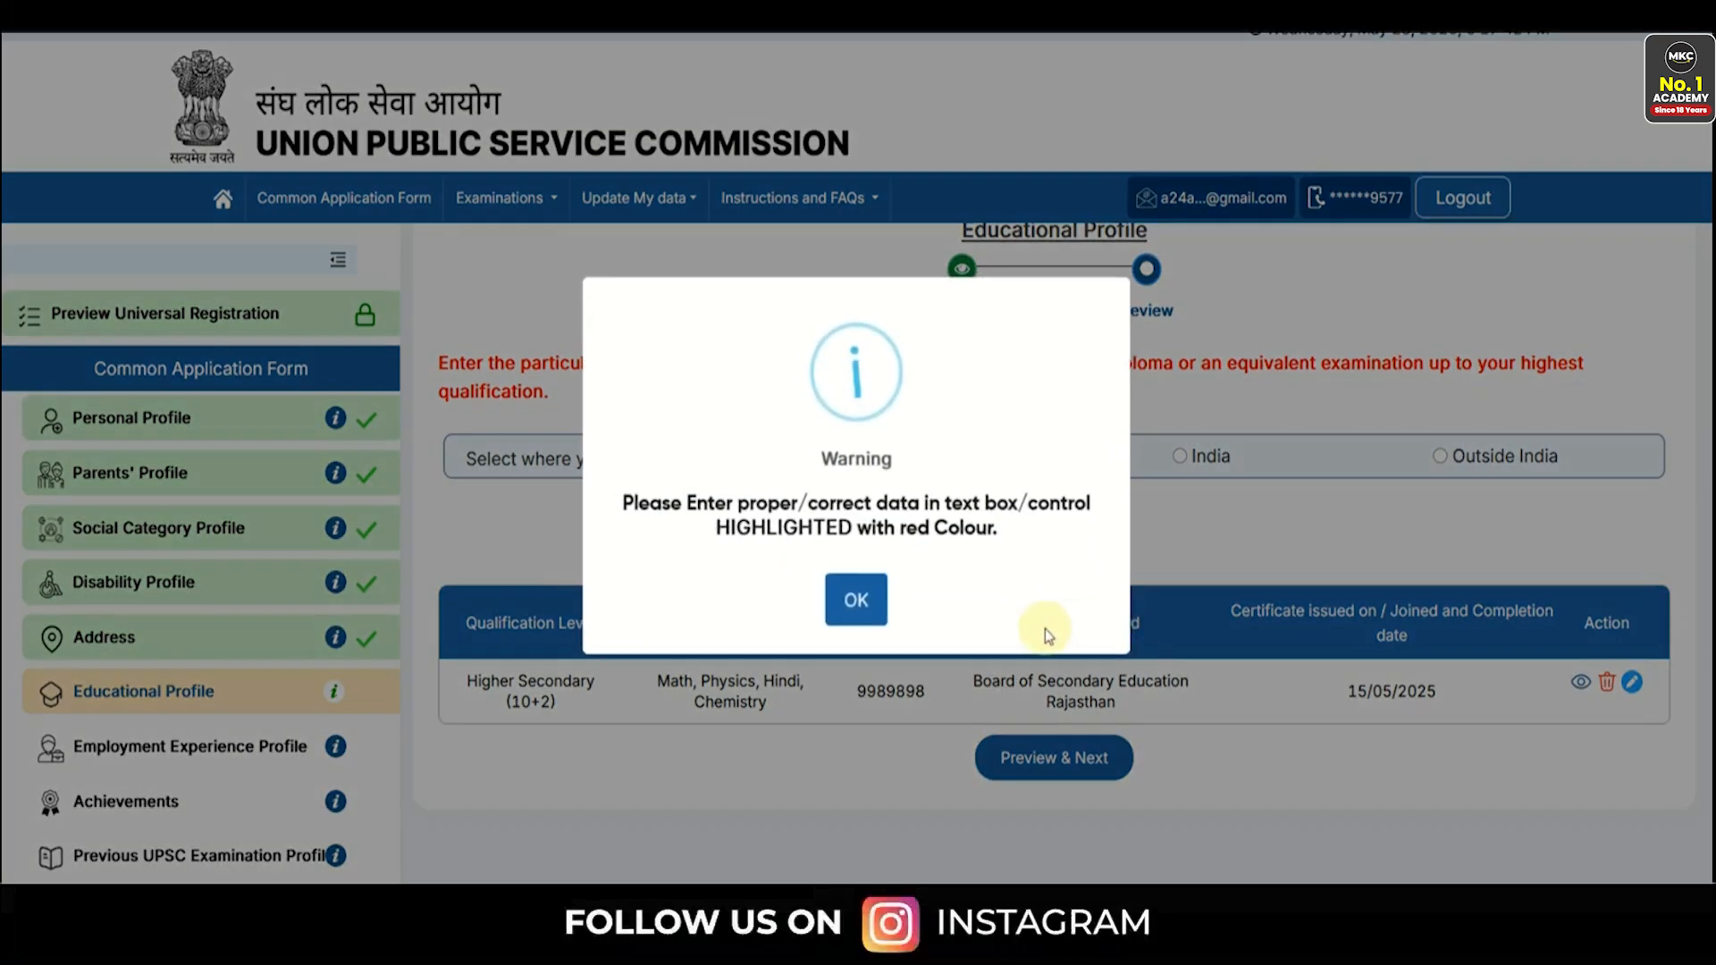
pyautogui.click(849, 625)
pyautogui.click(1180, 457)
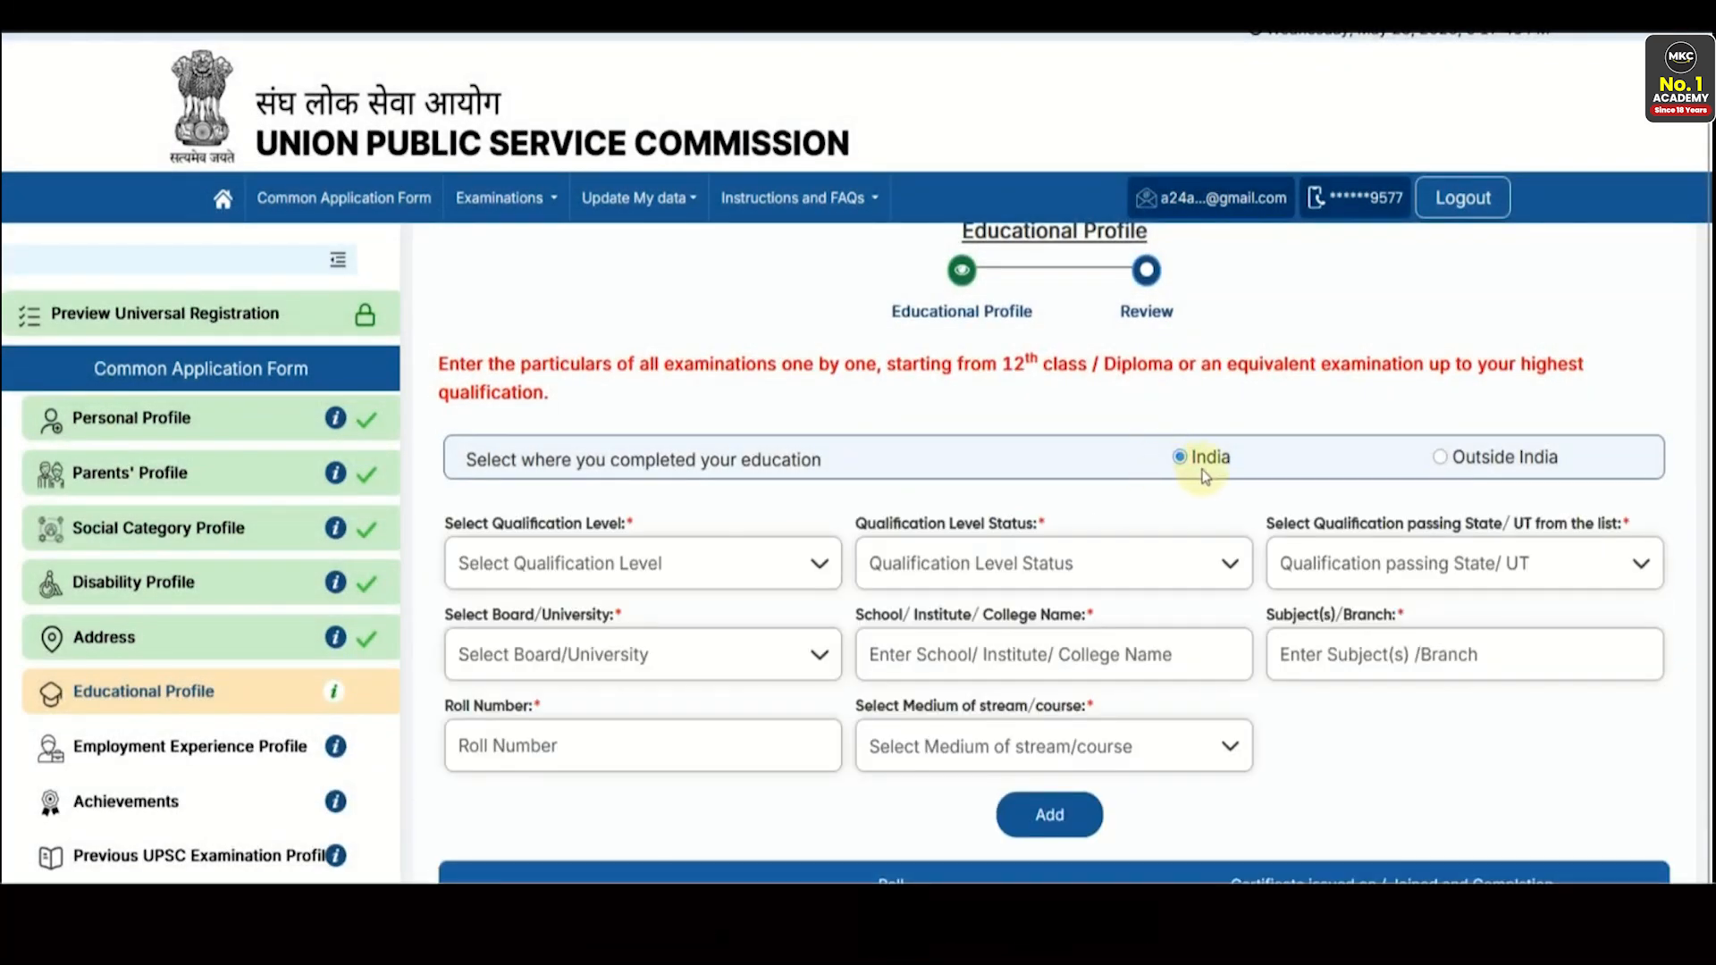
pyautogui.scroll(-2, 1200, 478)
pyautogui.click(659, 395)
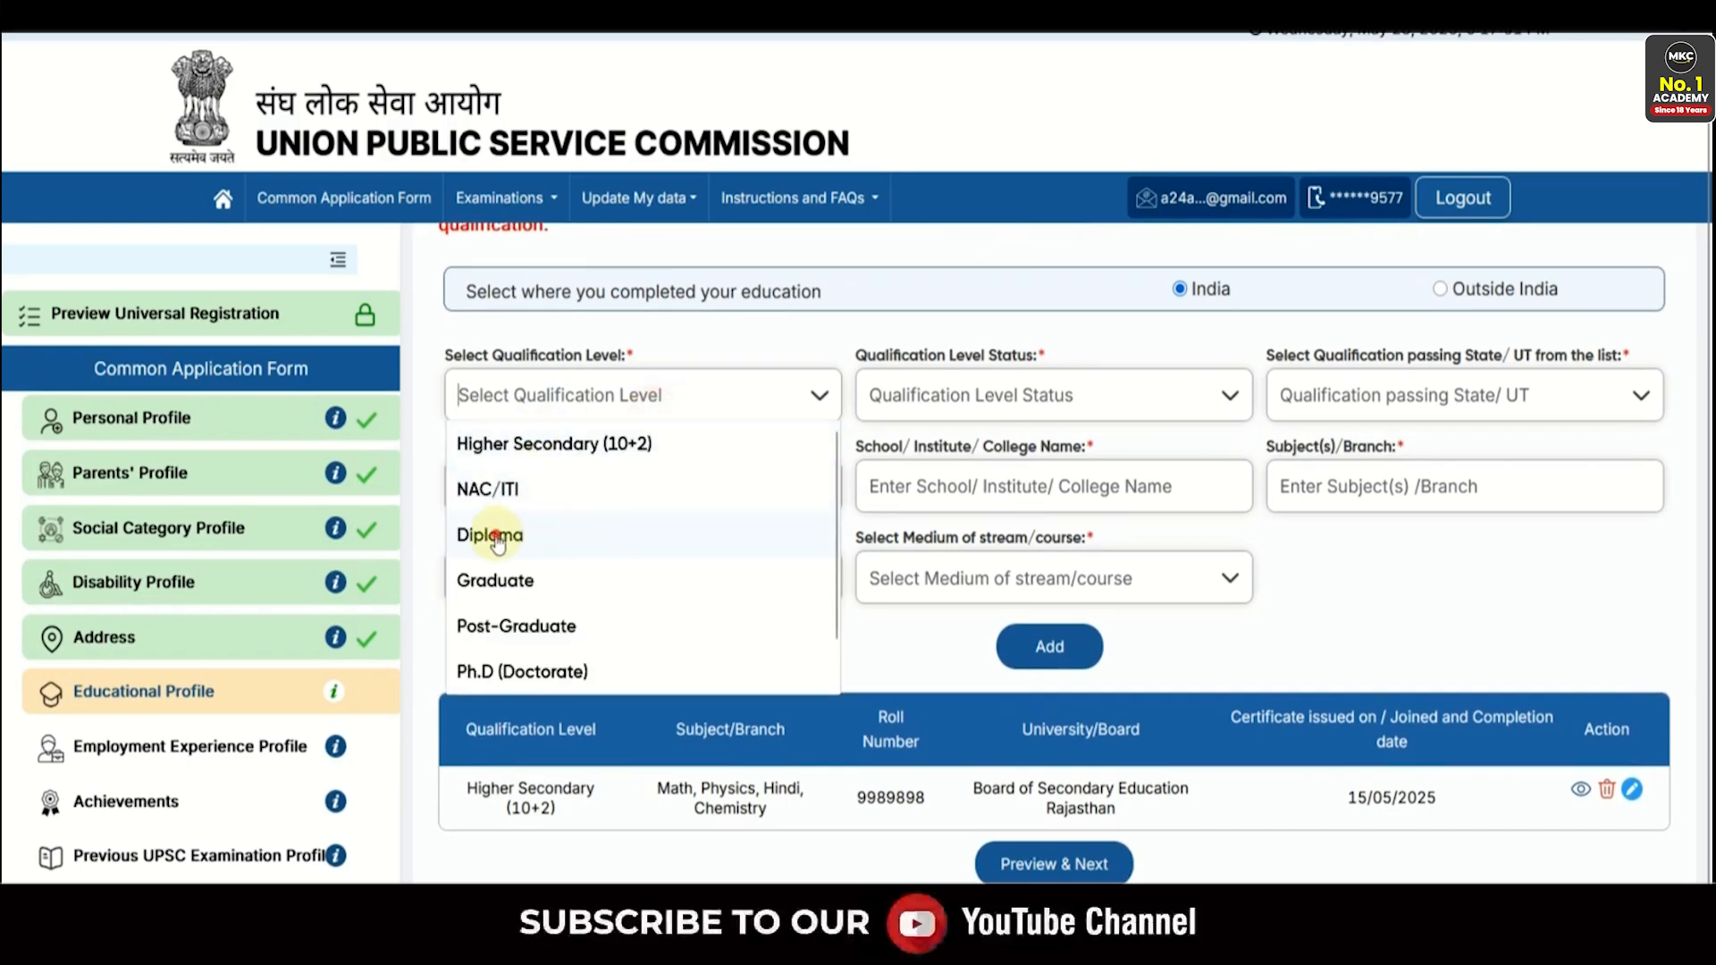
pyautogui.click(590, 430)
pyautogui.click(542, 392)
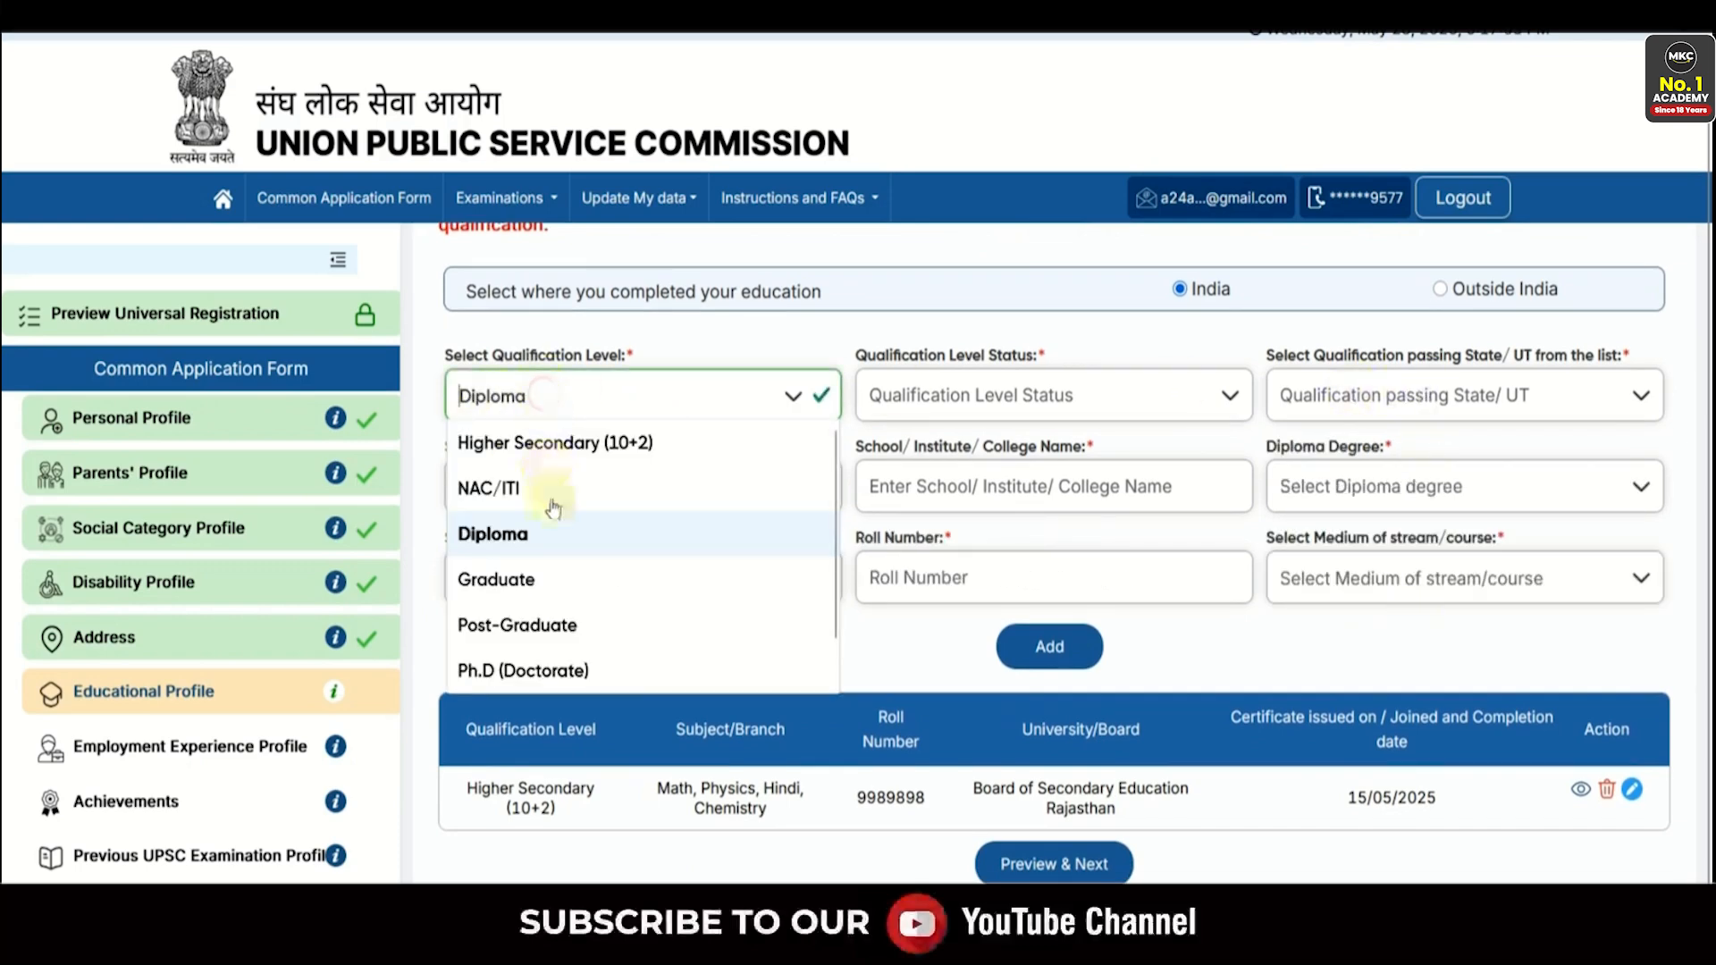
pyautogui.click(521, 594)
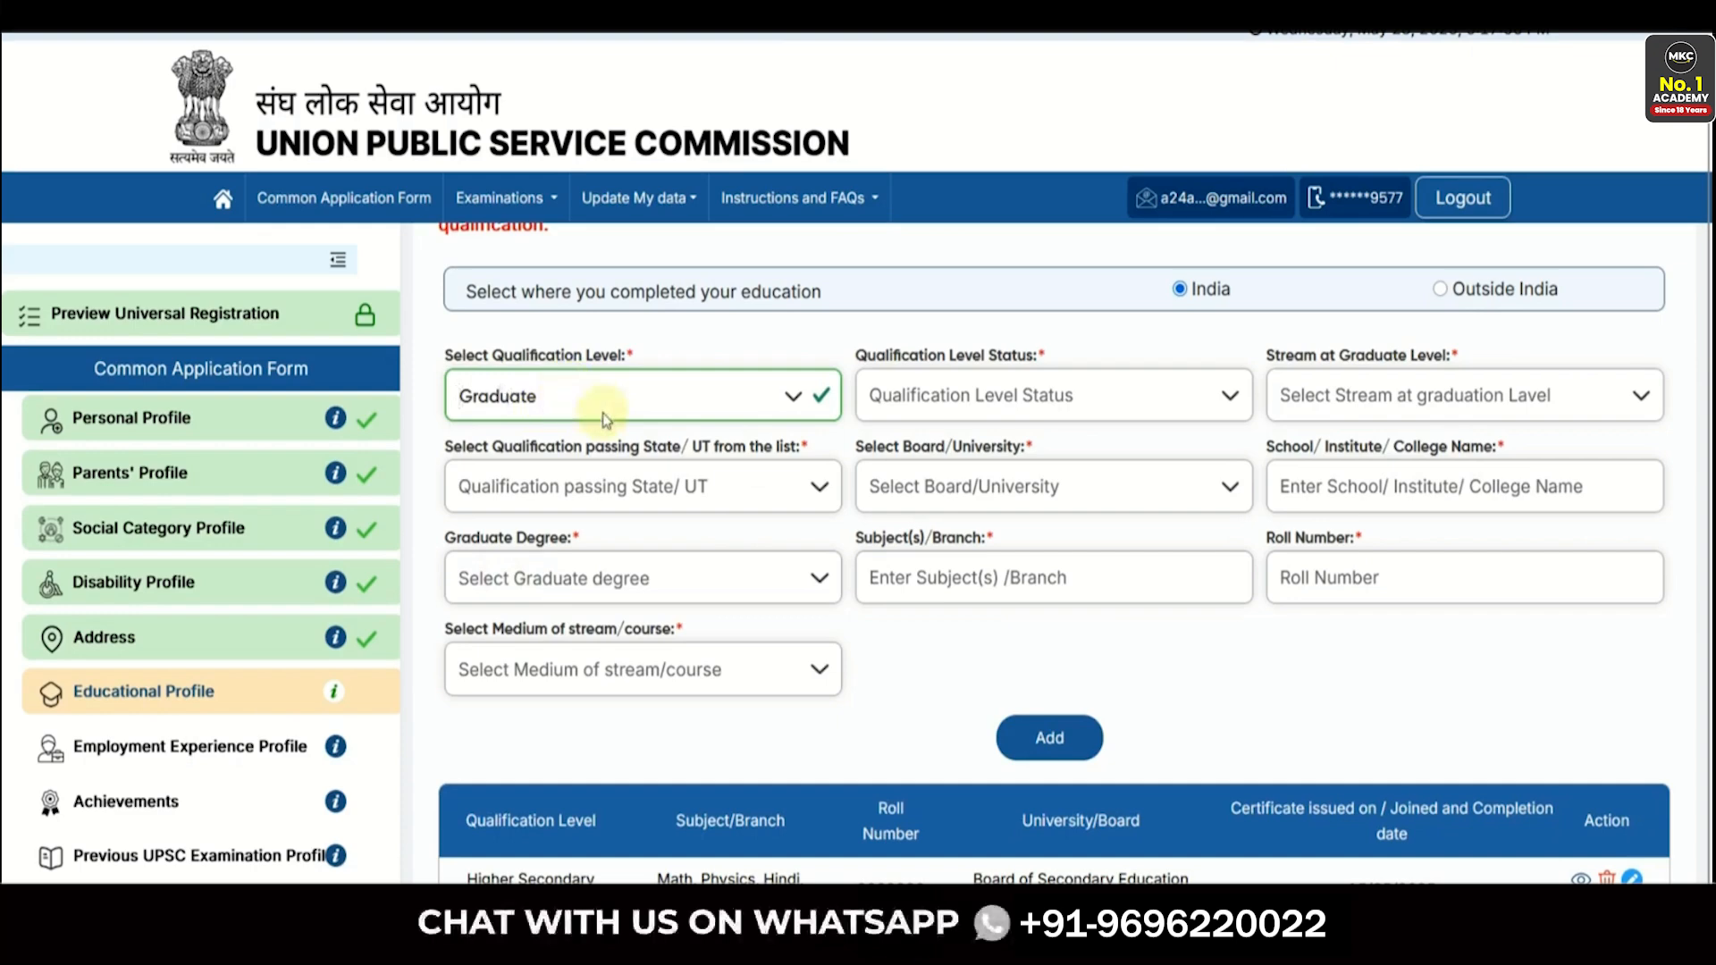
# - Set the graduate qualification status to Completed and the stream to Engineering
pyautogui.click(945, 416)
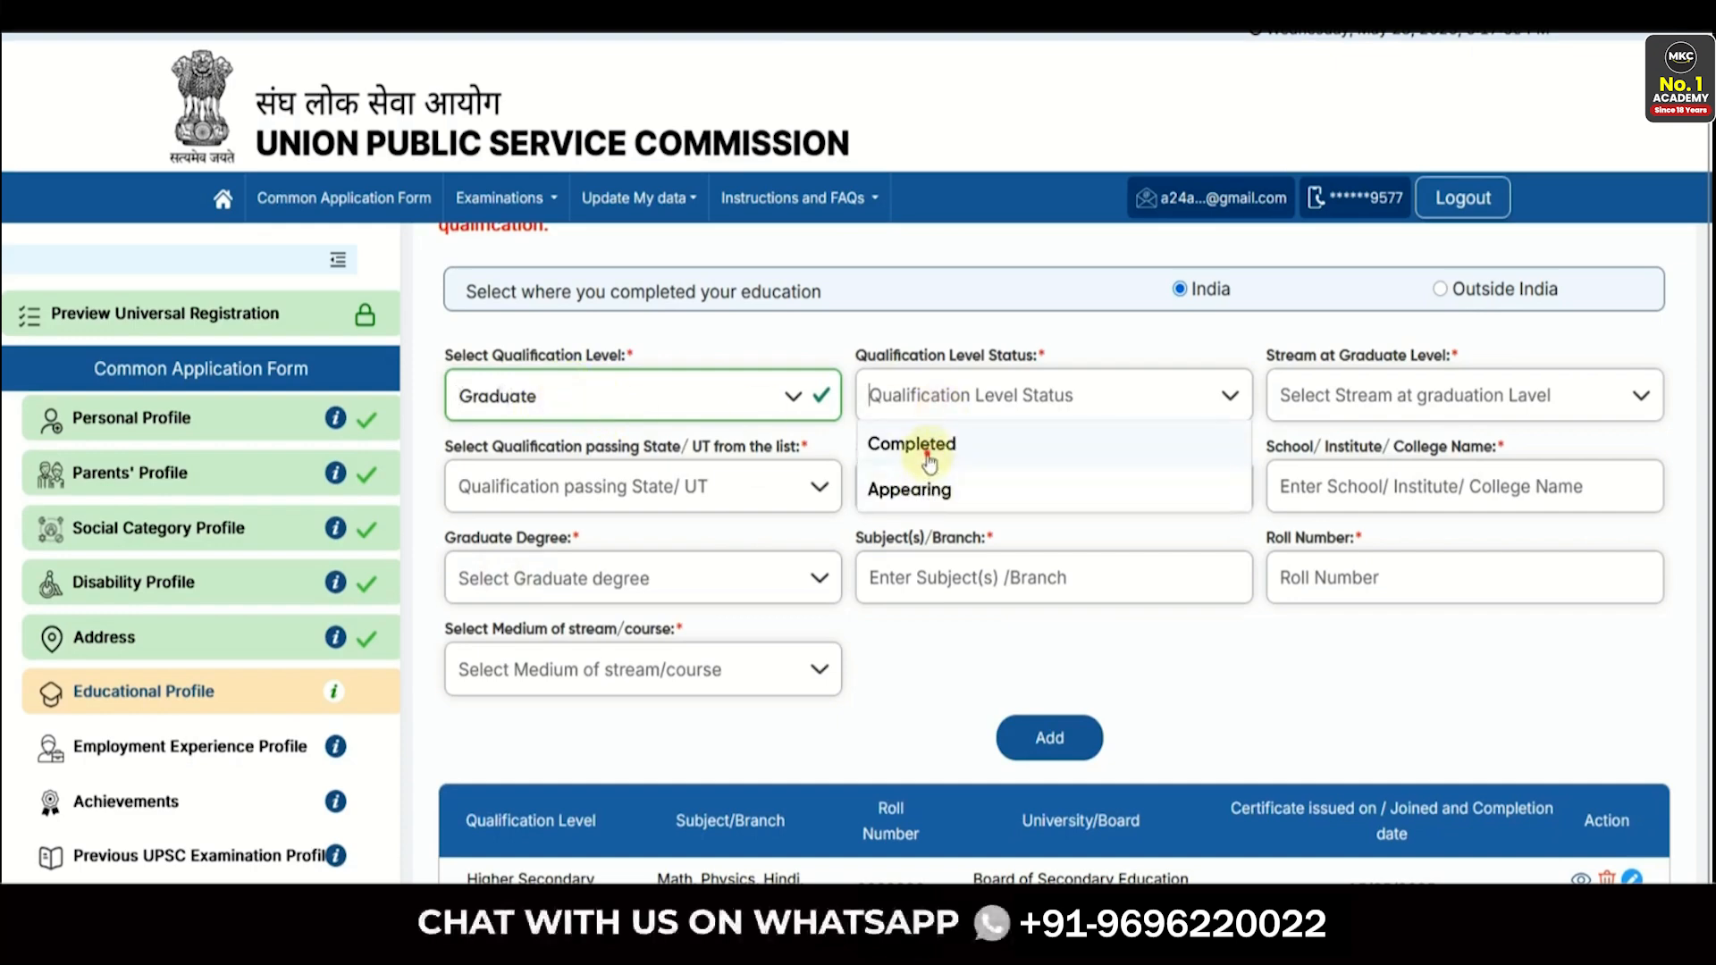
pyautogui.click(918, 447)
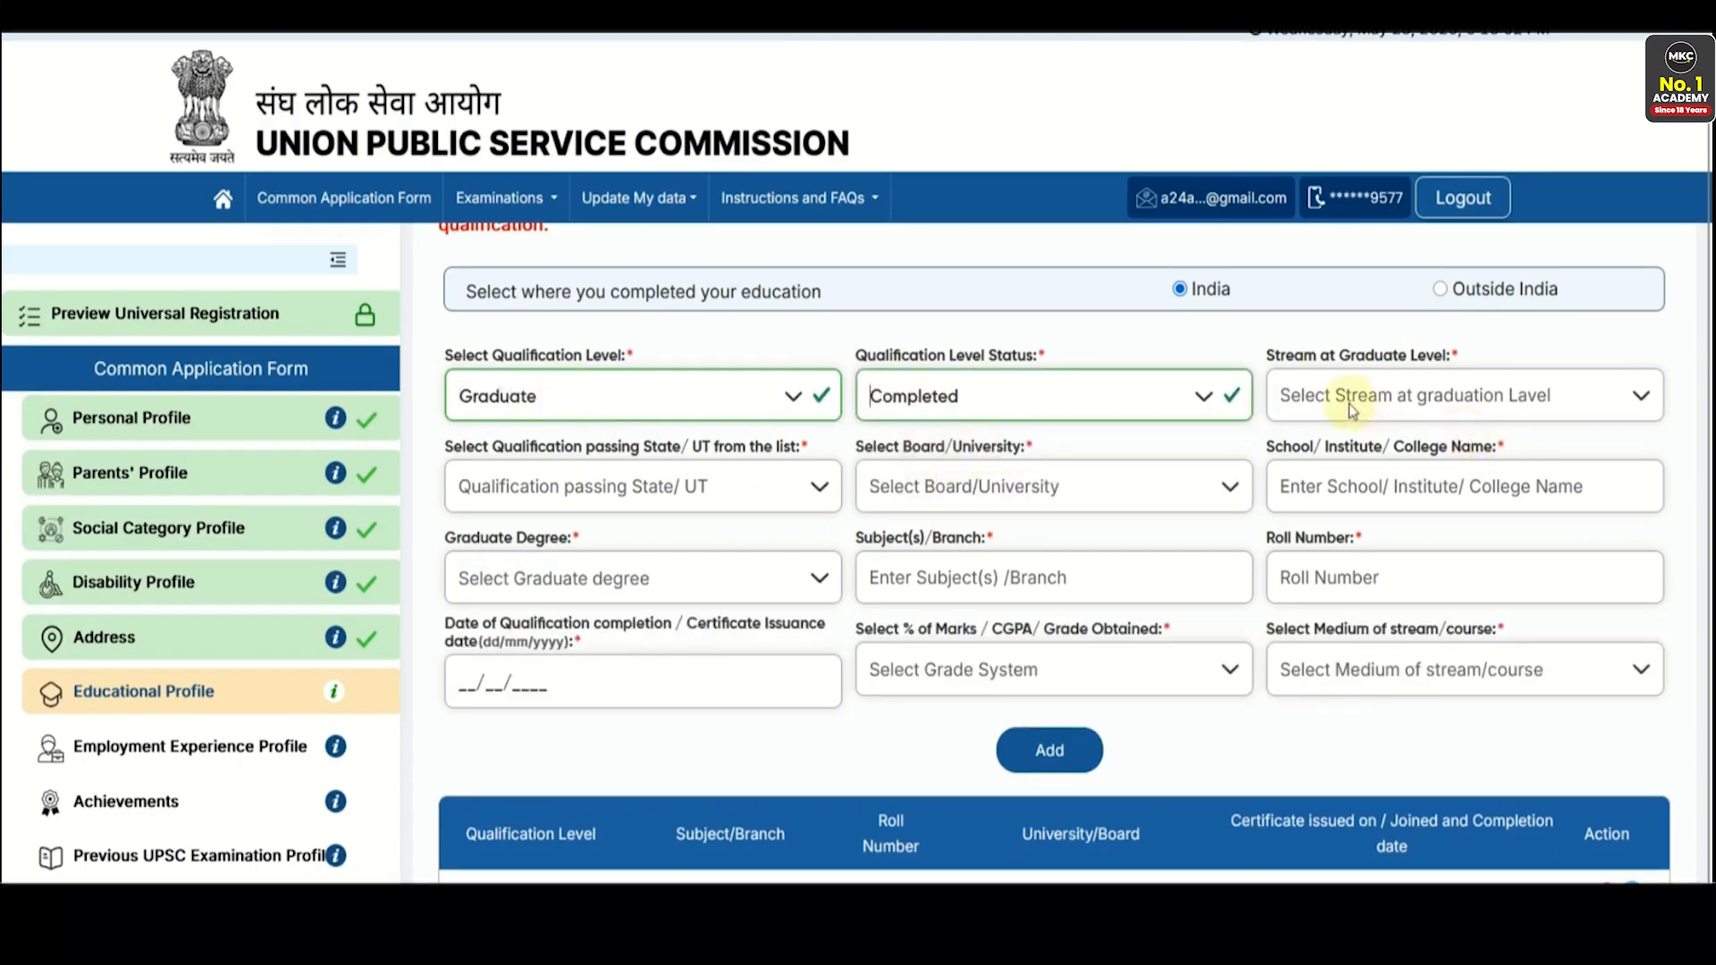
pyautogui.click(1028, 396)
pyautogui.click(987, 483)
pyautogui.click(482, 670)
pyautogui.click(952, 407)
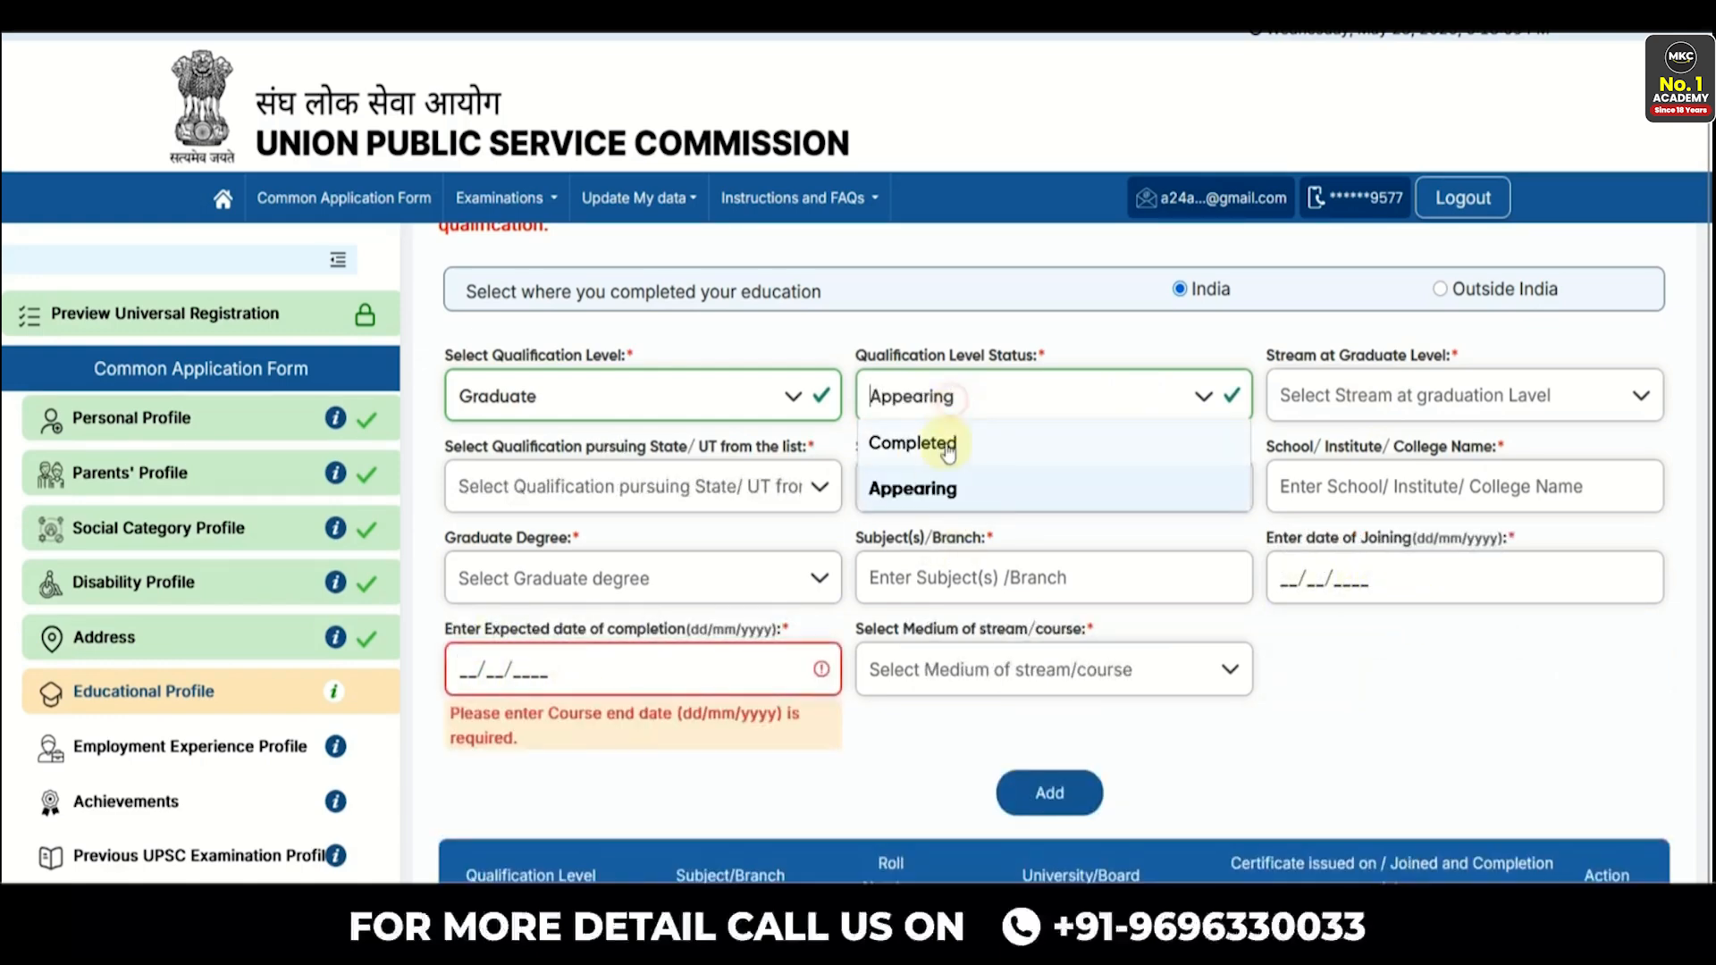
pyautogui.click(929, 447)
pyautogui.click(1360, 406)
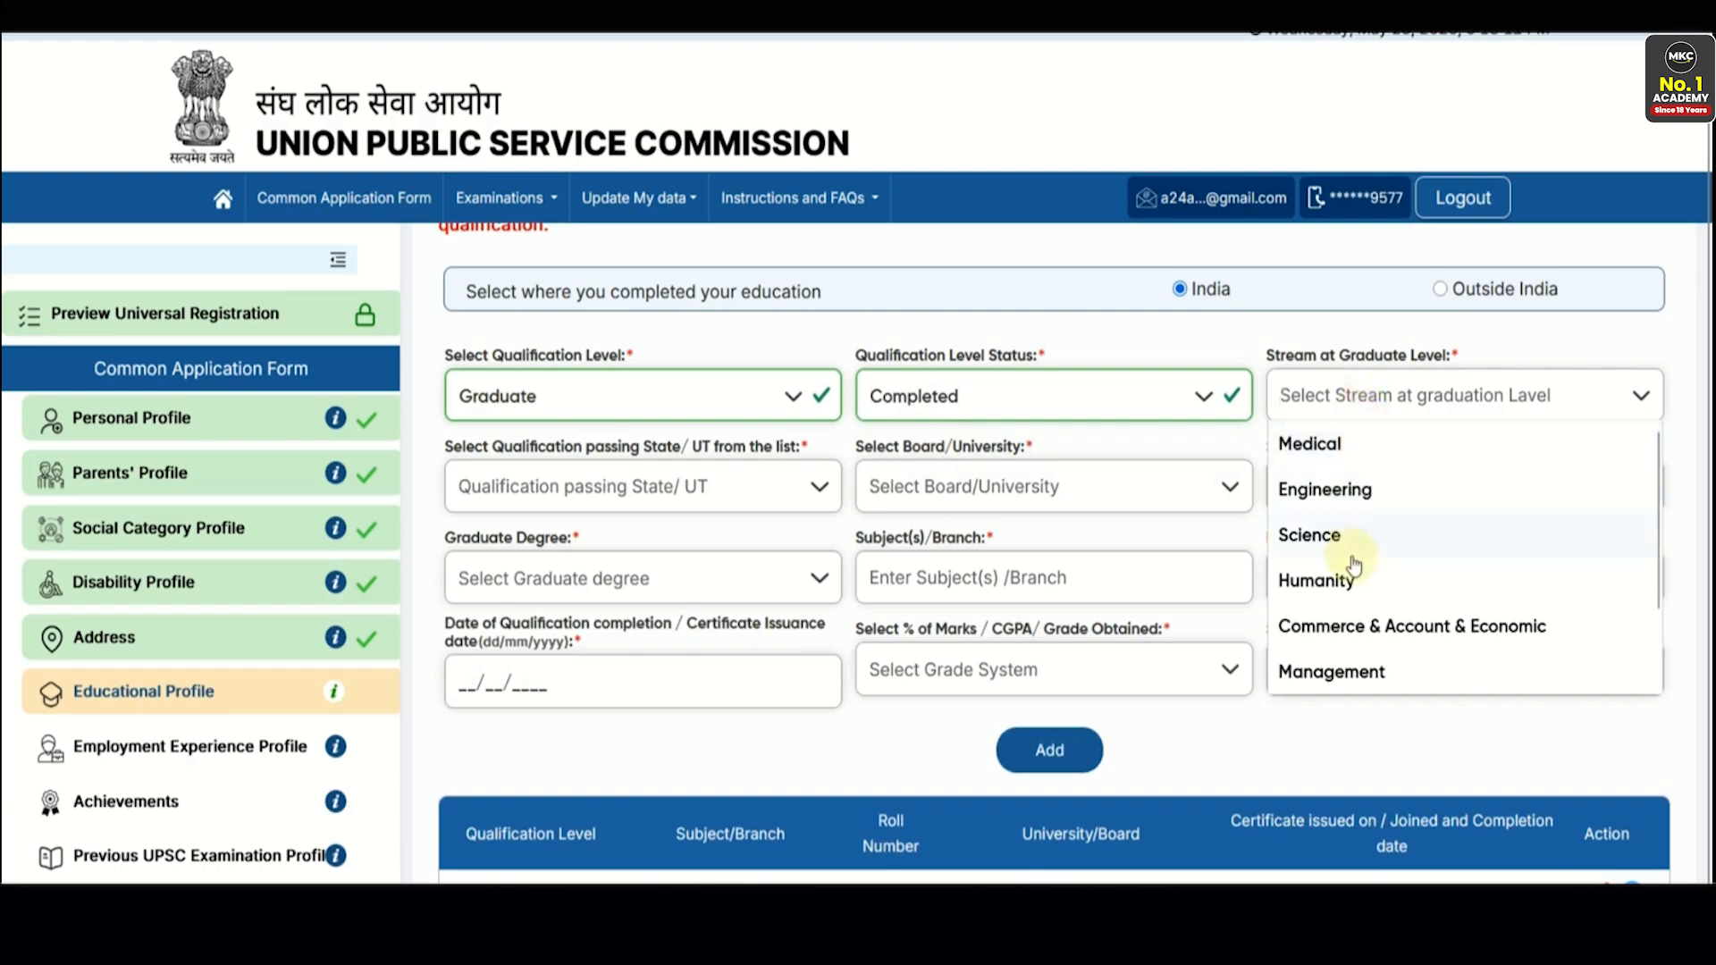
pyautogui.scroll(-1, 1370, 632)
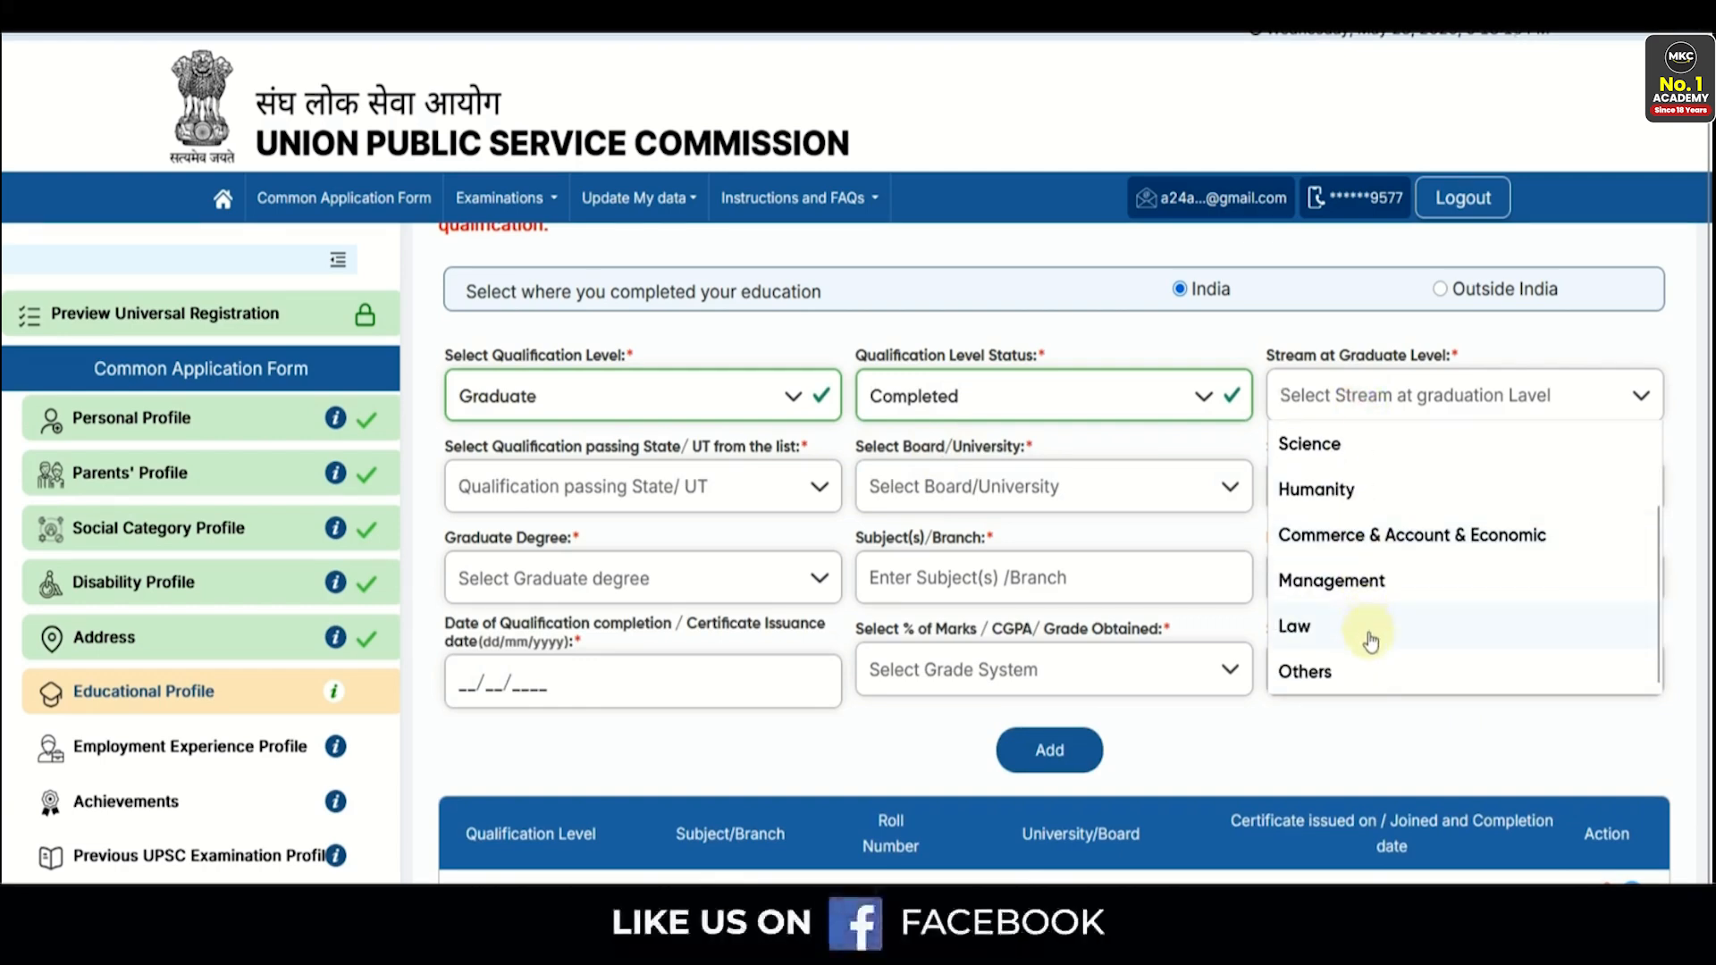
pyautogui.scroll(1, 1370, 634)
pyautogui.scroll(-1, 1377, 617)
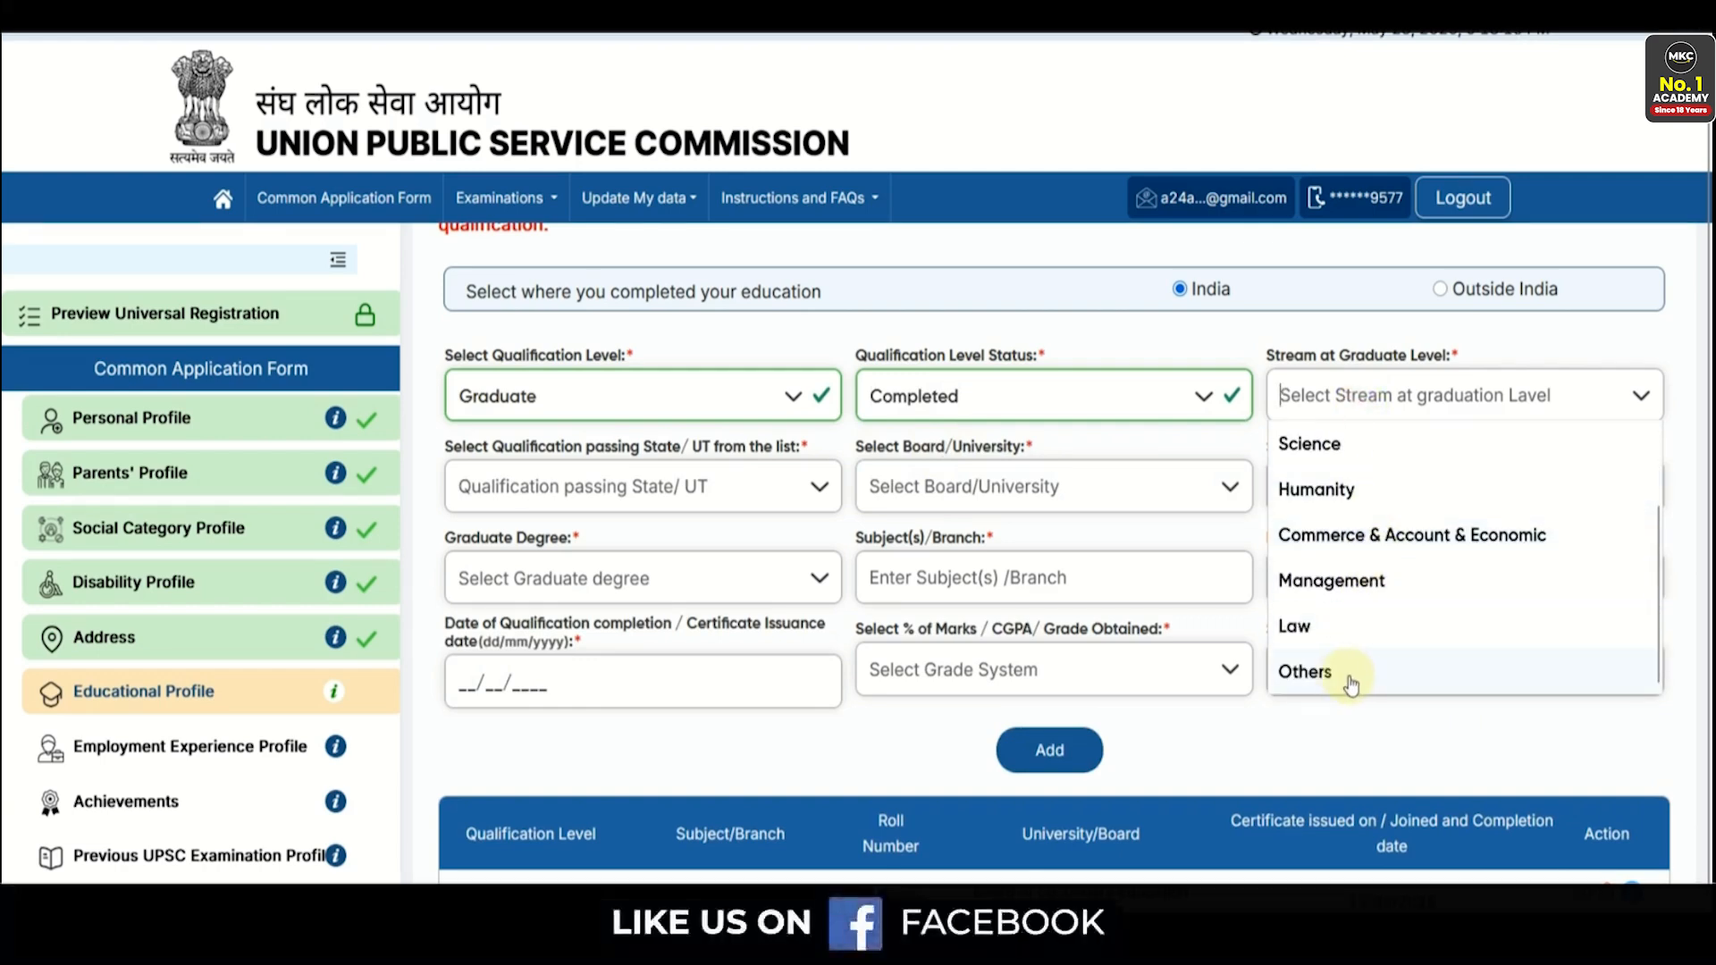
pyautogui.scroll(1, 1350, 661)
pyautogui.click(1335, 491)
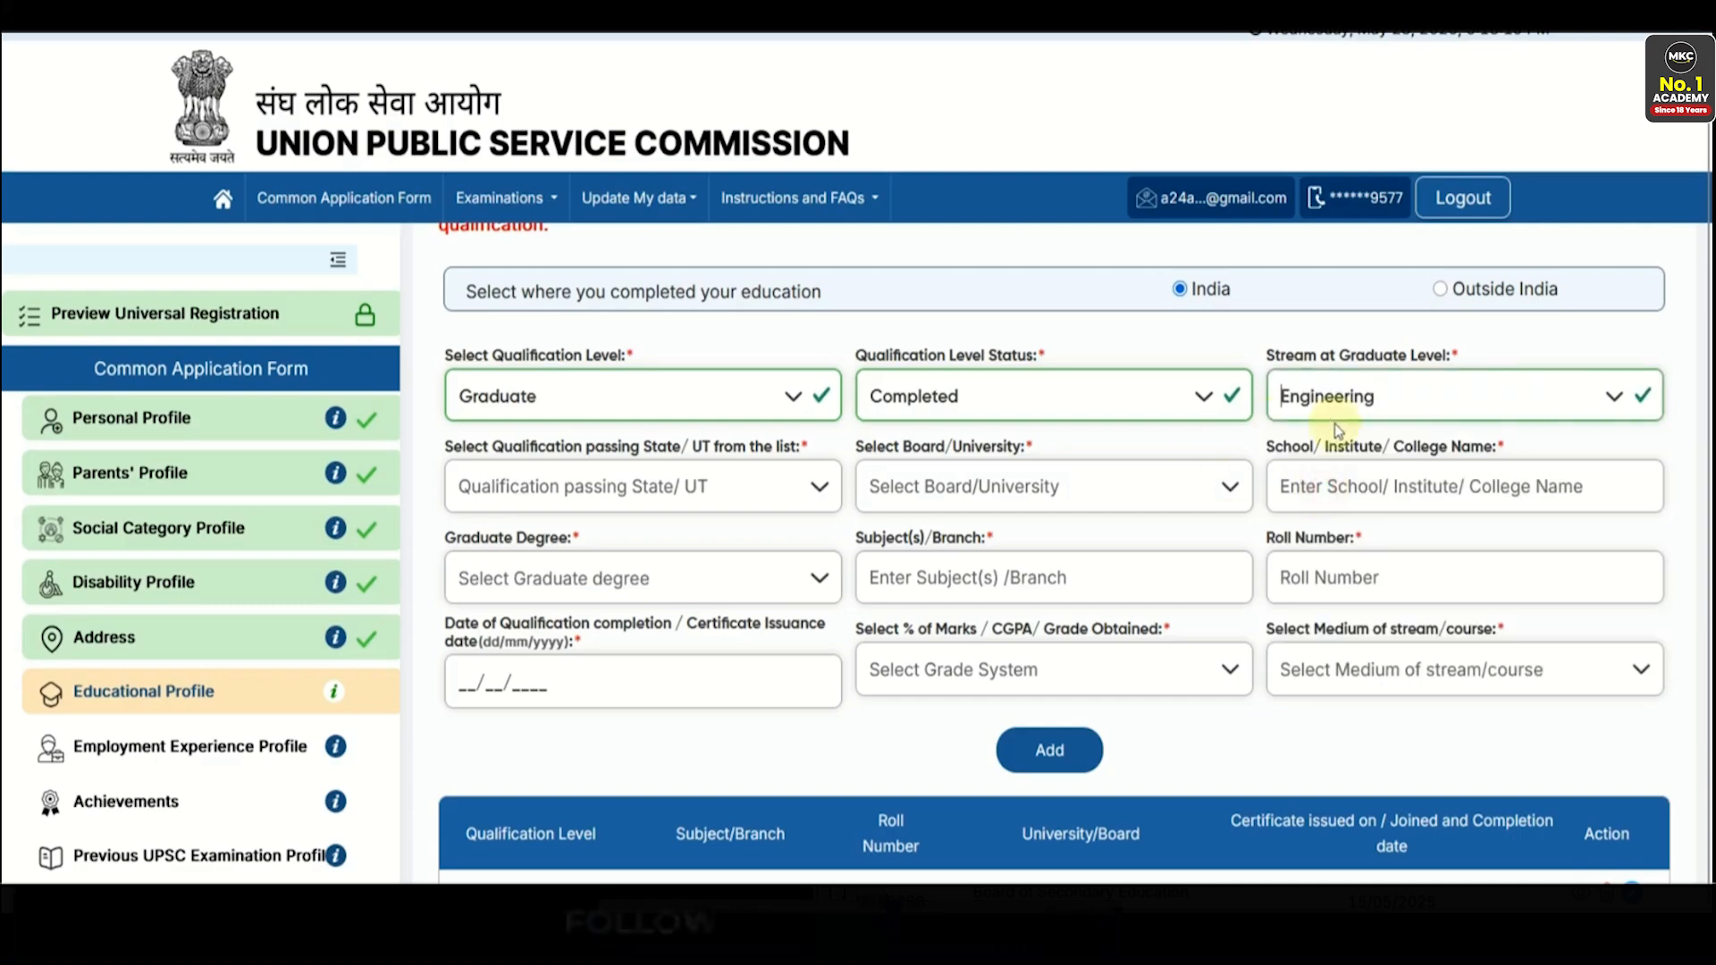
# - Choose Rajasthan and Rajasthan Technical University, and enter Mnit as the college
pyautogui.click(676, 520)
pyautogui.scroll(-5, 608, 644)
pyautogui.click(593, 622)
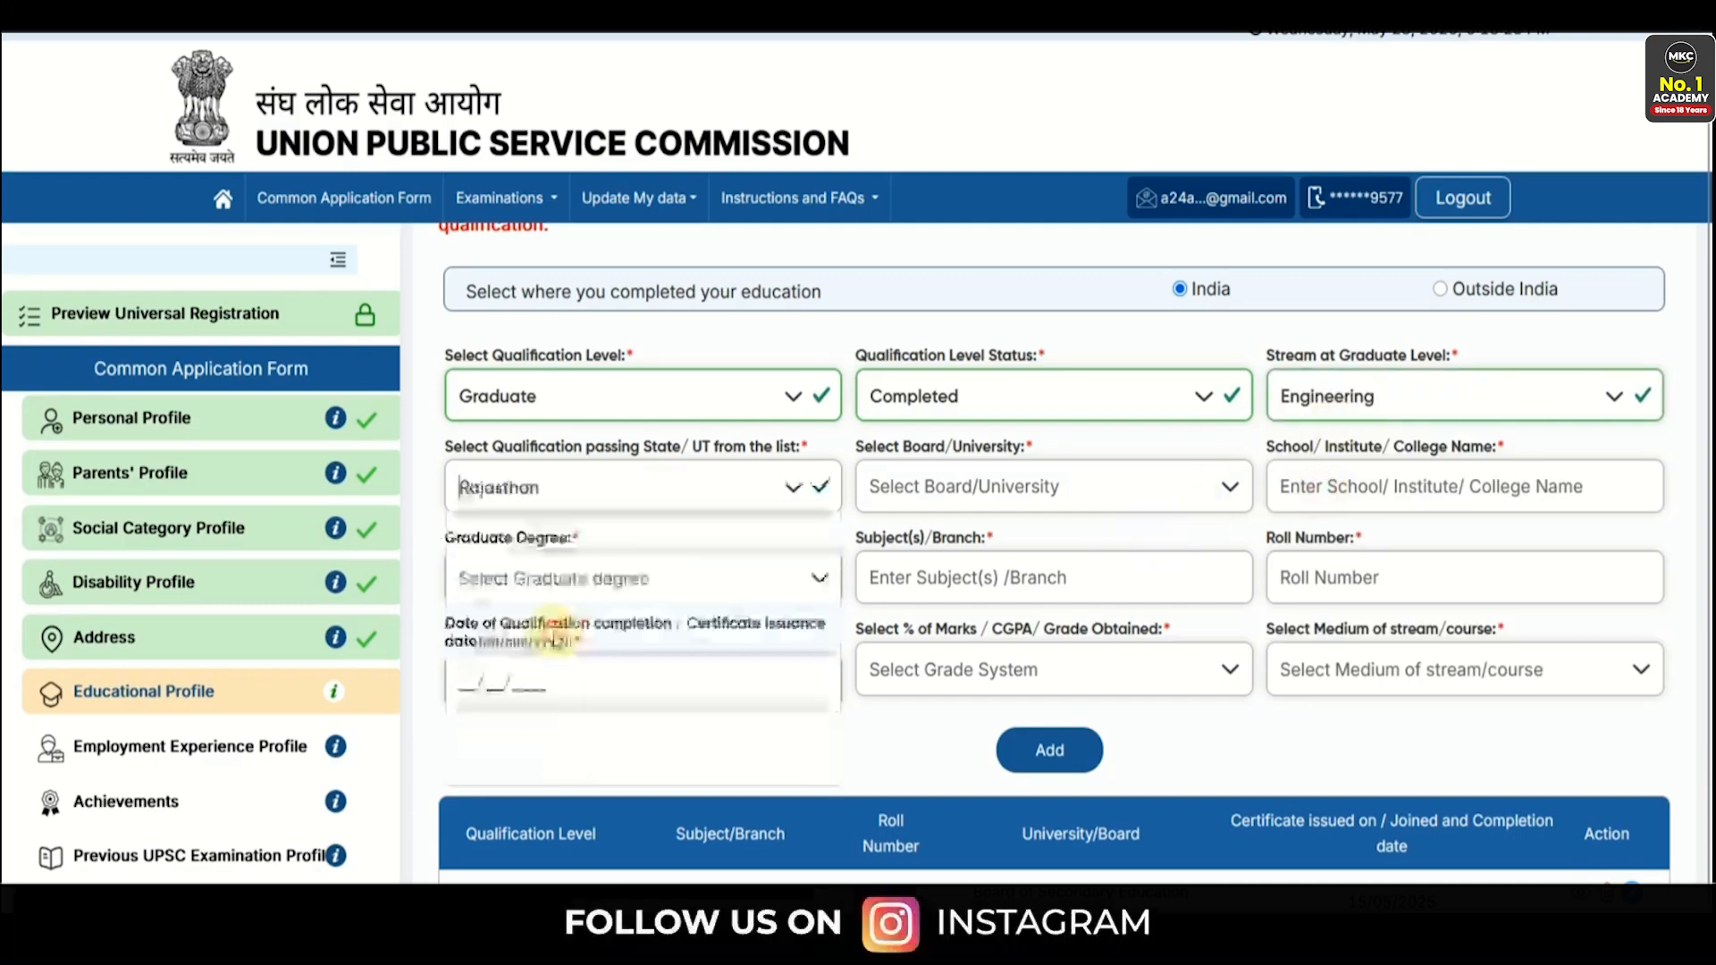
pyautogui.click(973, 503)
pyautogui.scroll(-4, 965, 680)
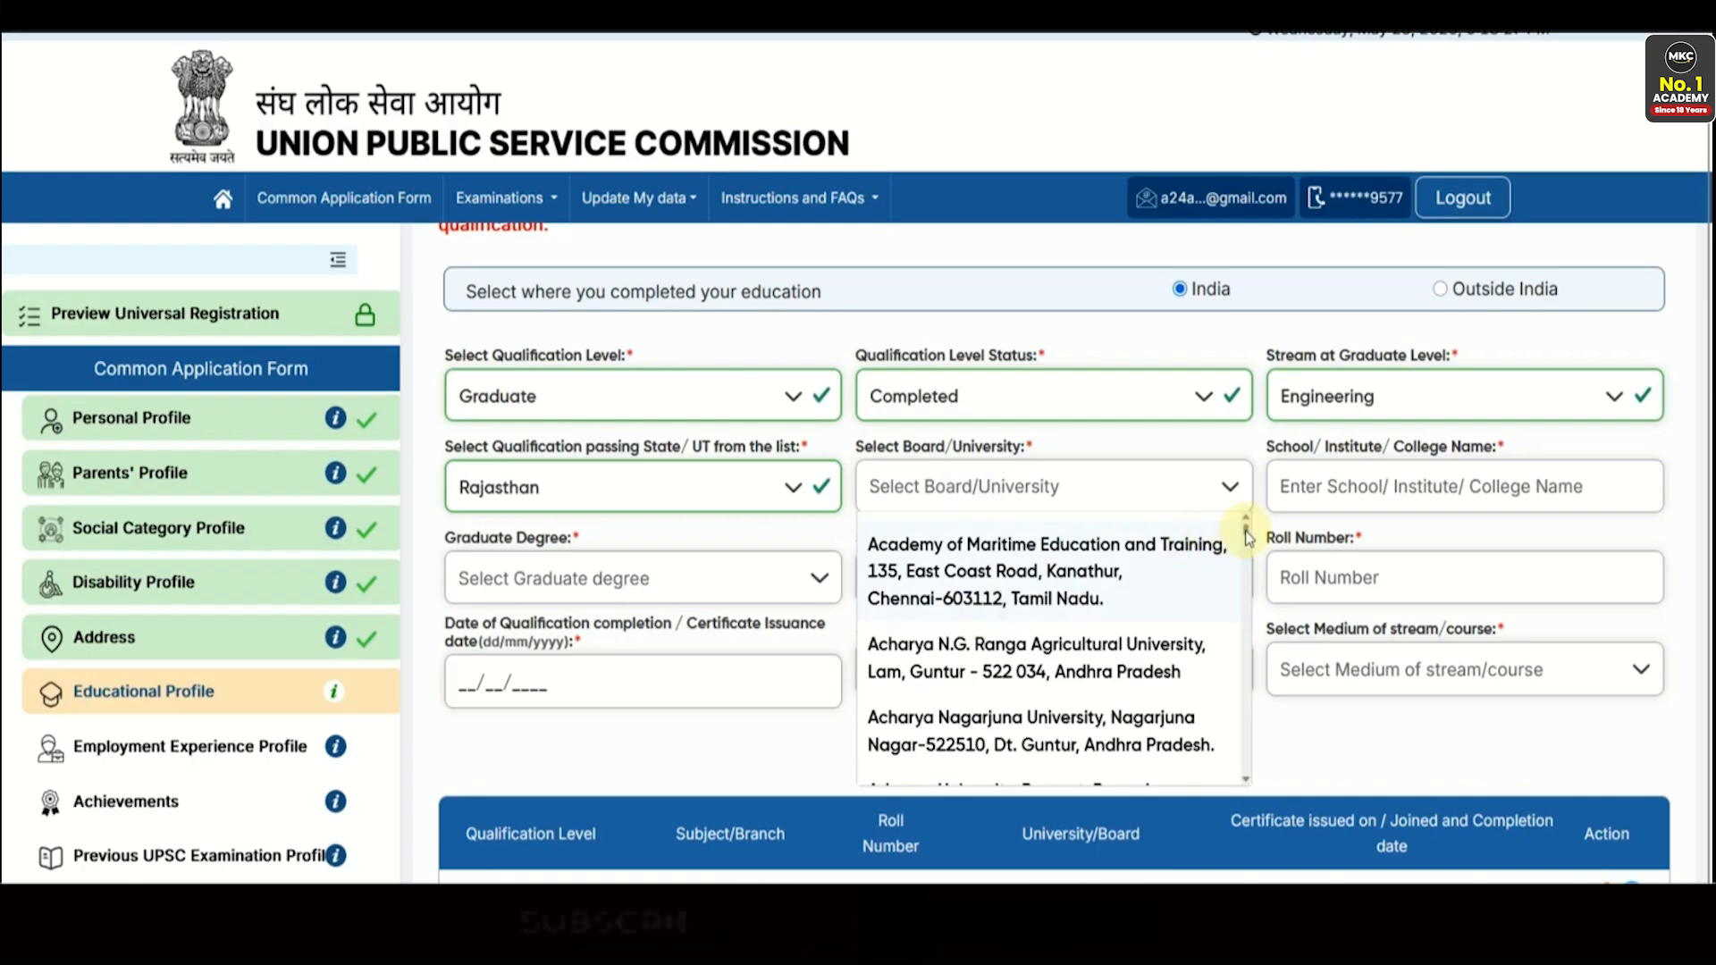
pyautogui.click(913, 489)
pyautogui.write('RAJASTHAN')
pyautogui.scroll(-1, 947, 554)
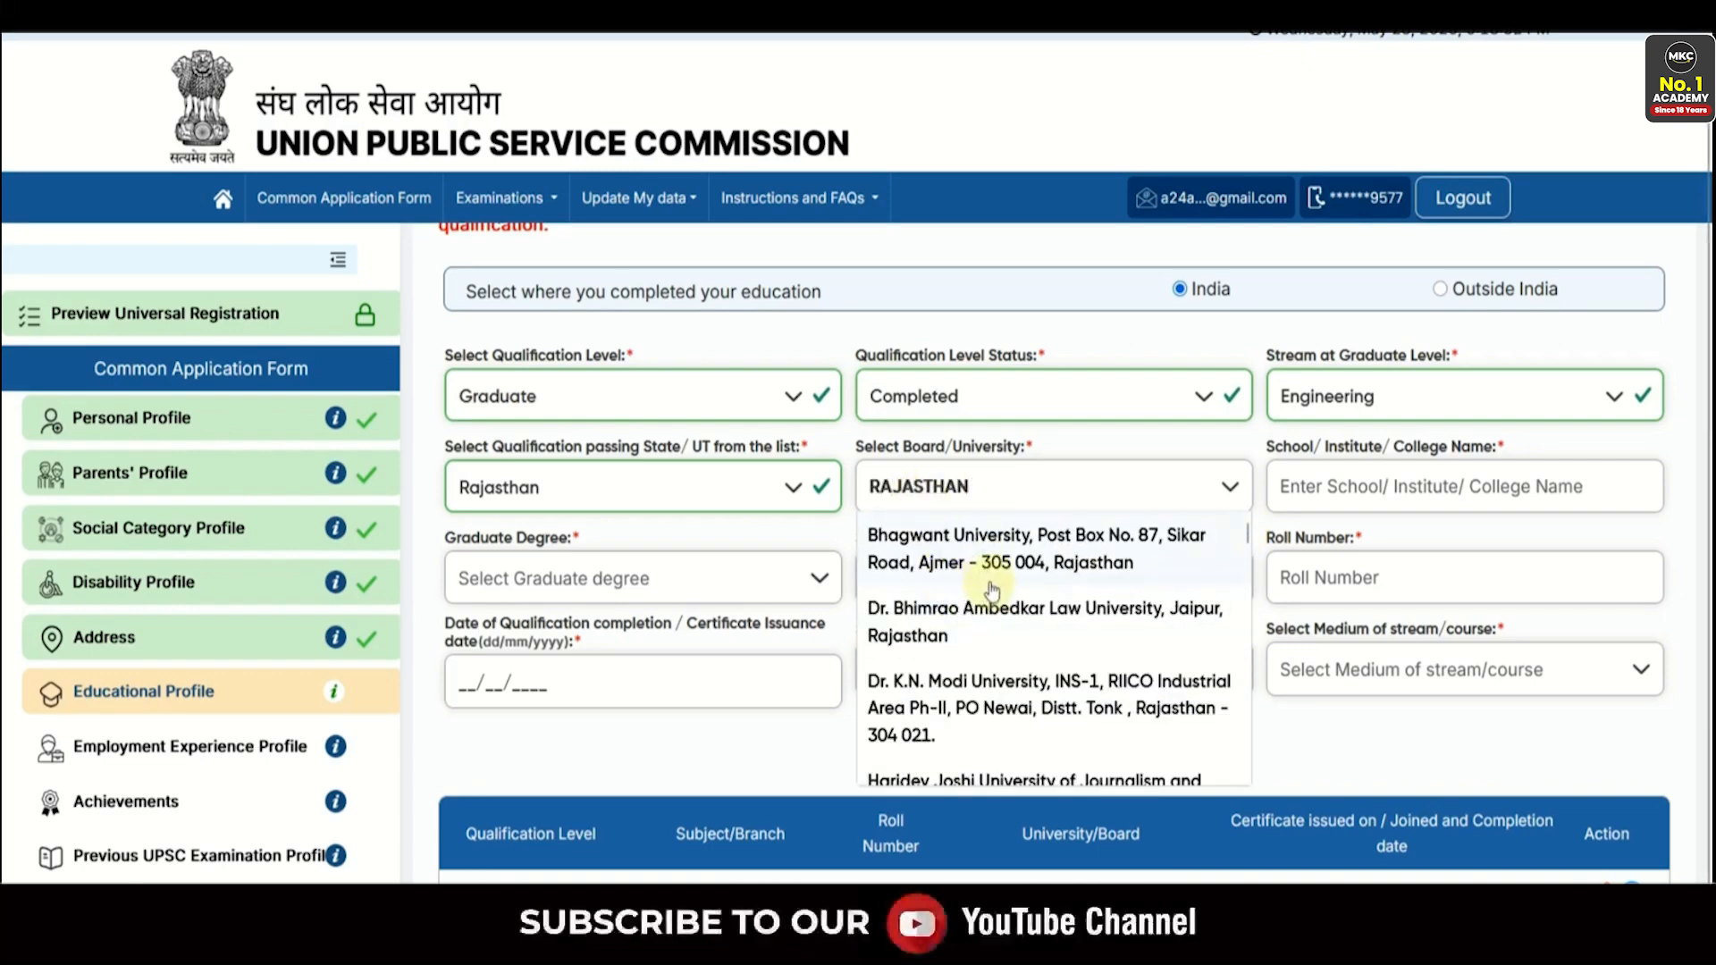
pyautogui.scroll(-3, 992, 589)
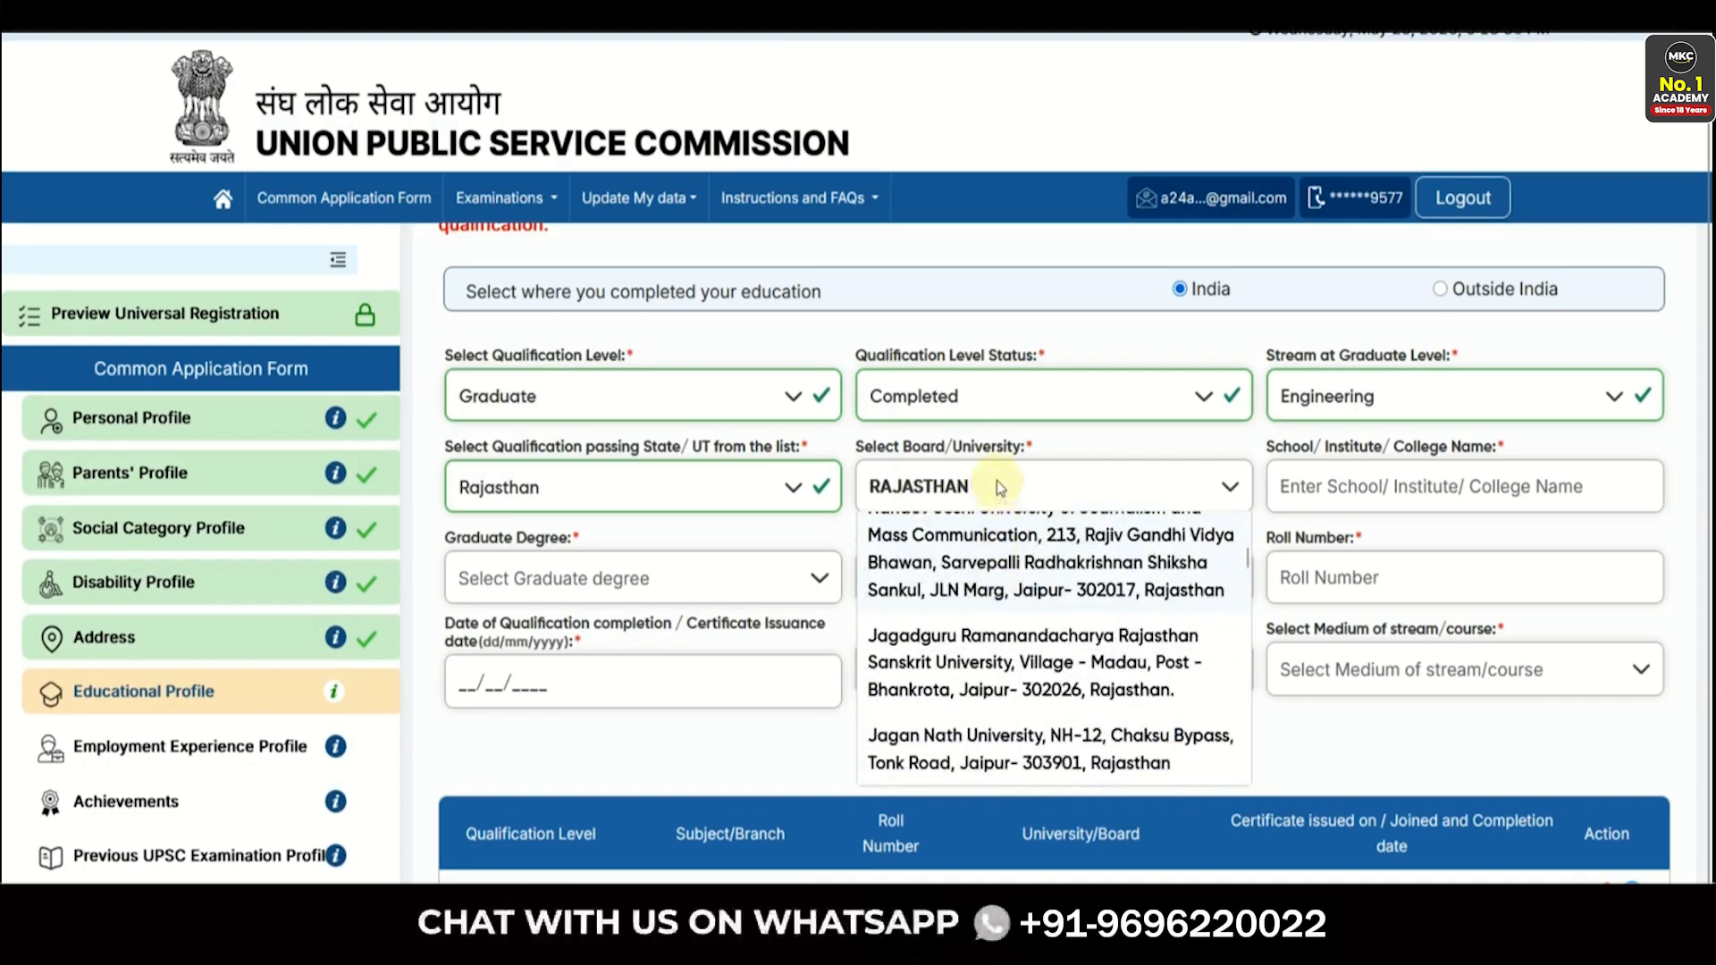
pyautogui.write('TECH')
pyautogui.click(974, 550)
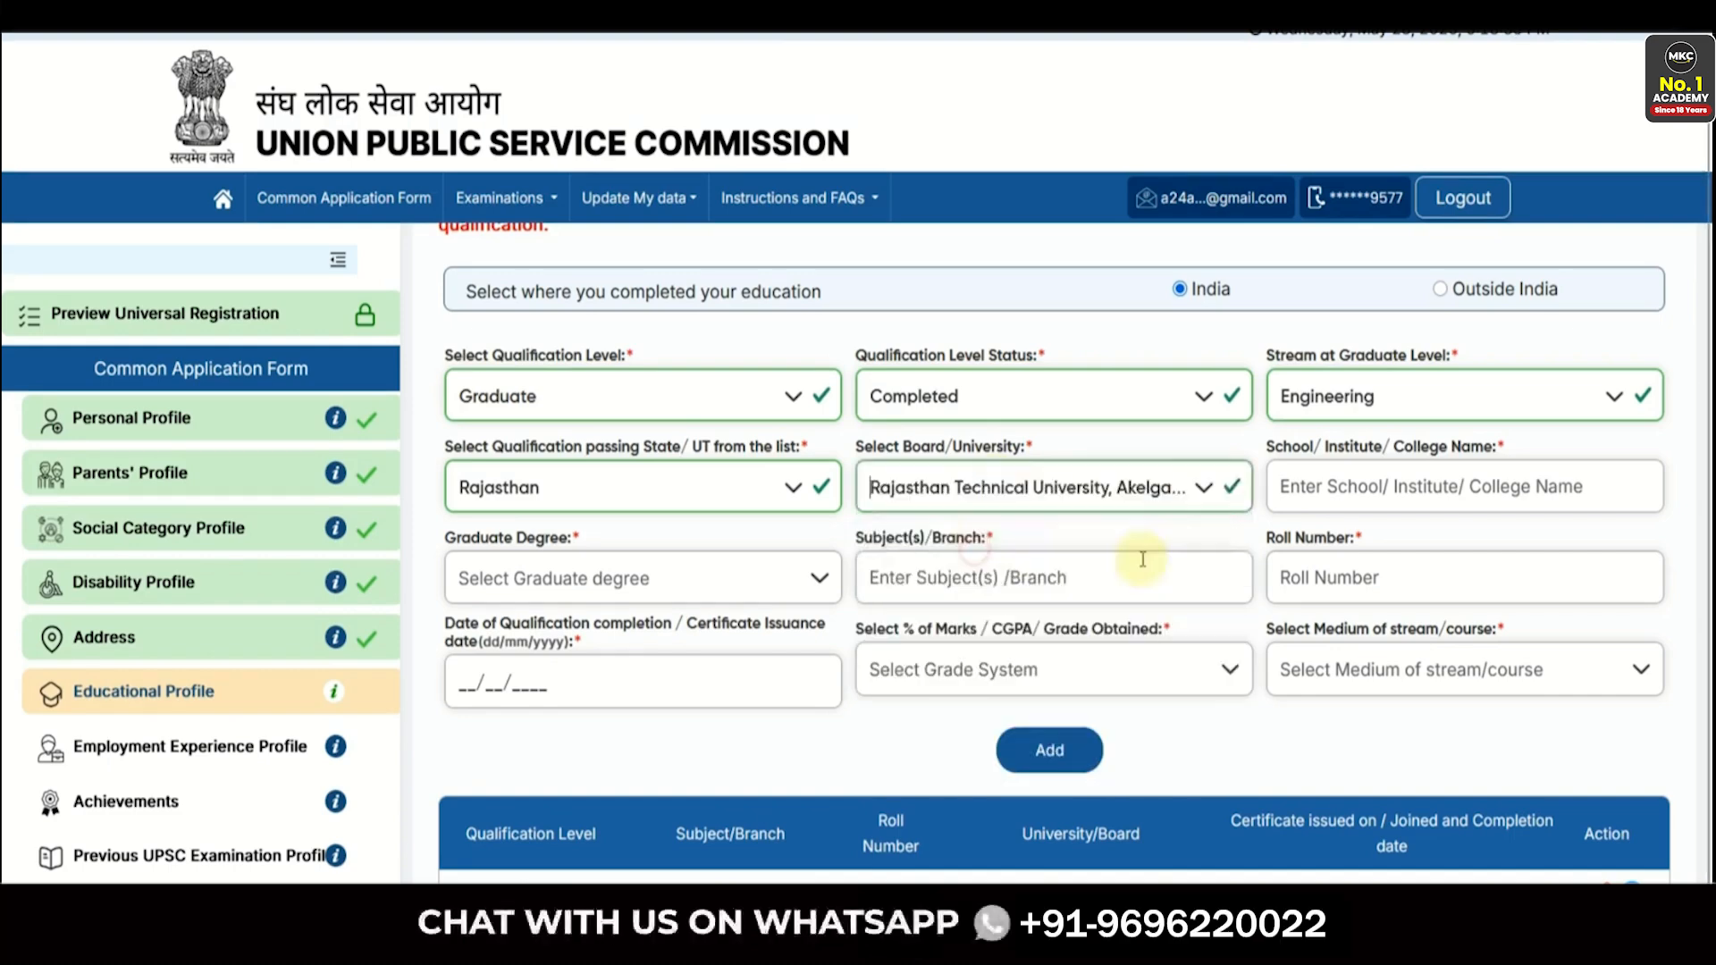
pyautogui.click(1324, 488)
pyautogui.write('Mnit')
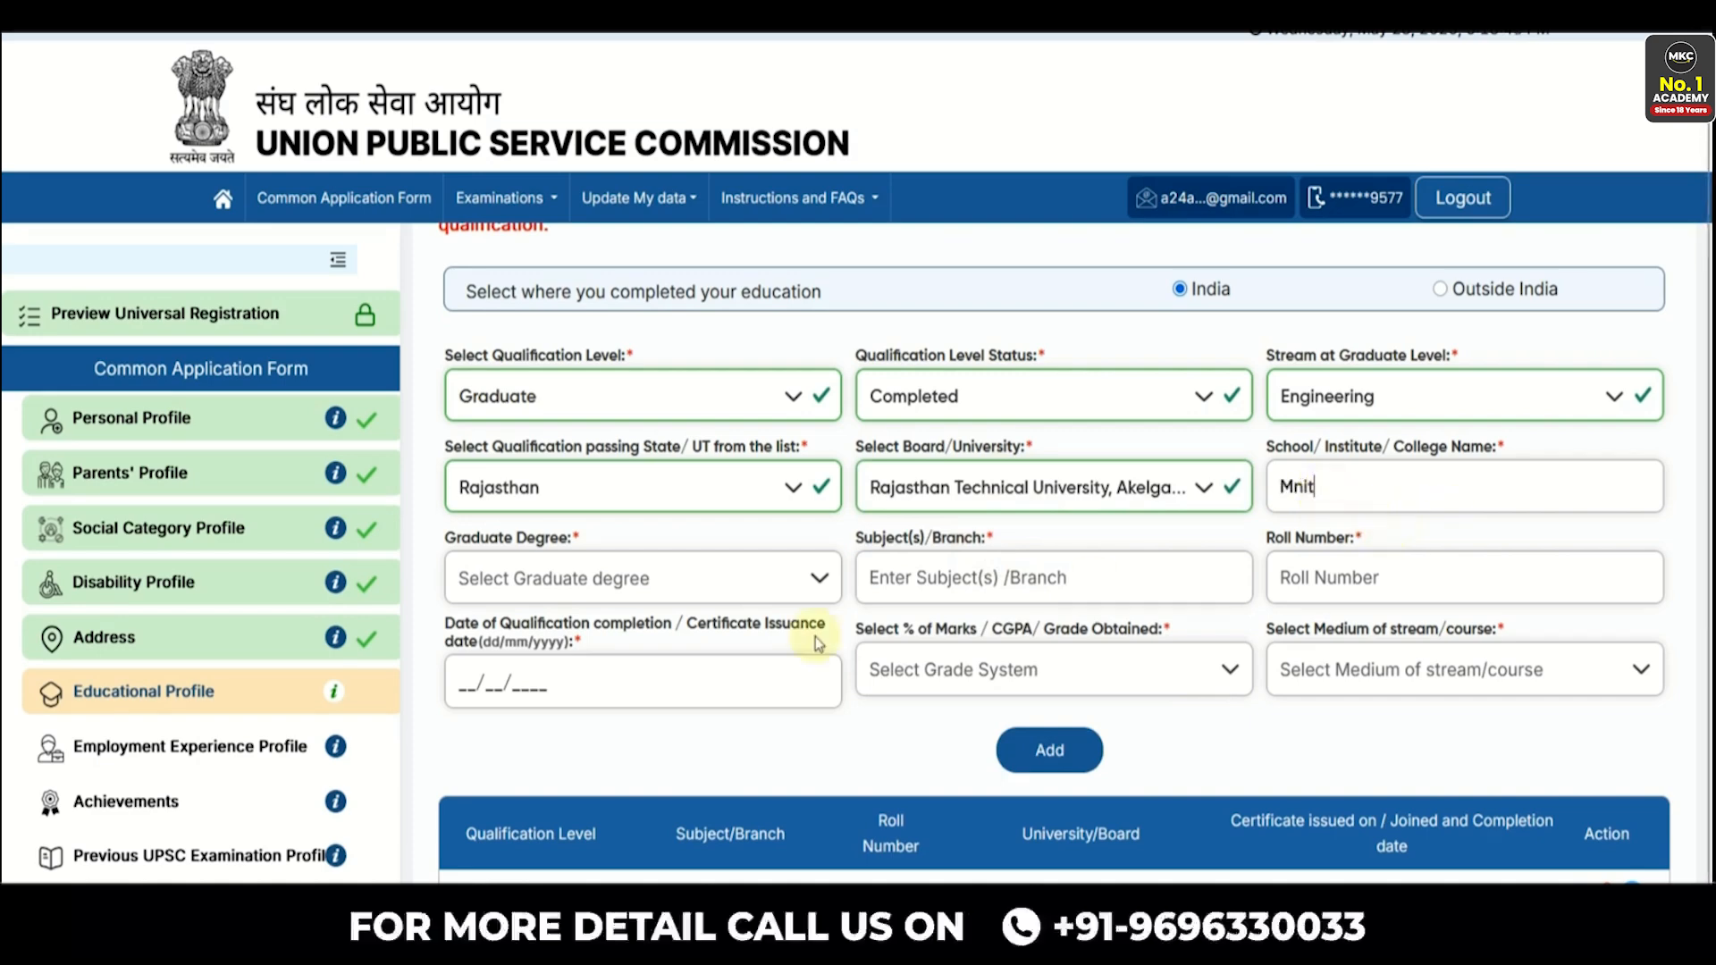
# - Select B.TECH. as the degree and English as the medium of study
pyautogui.click(534, 581)
pyautogui.scroll(-2, 536, 710)
pyautogui.scroll(-10, 539, 716)
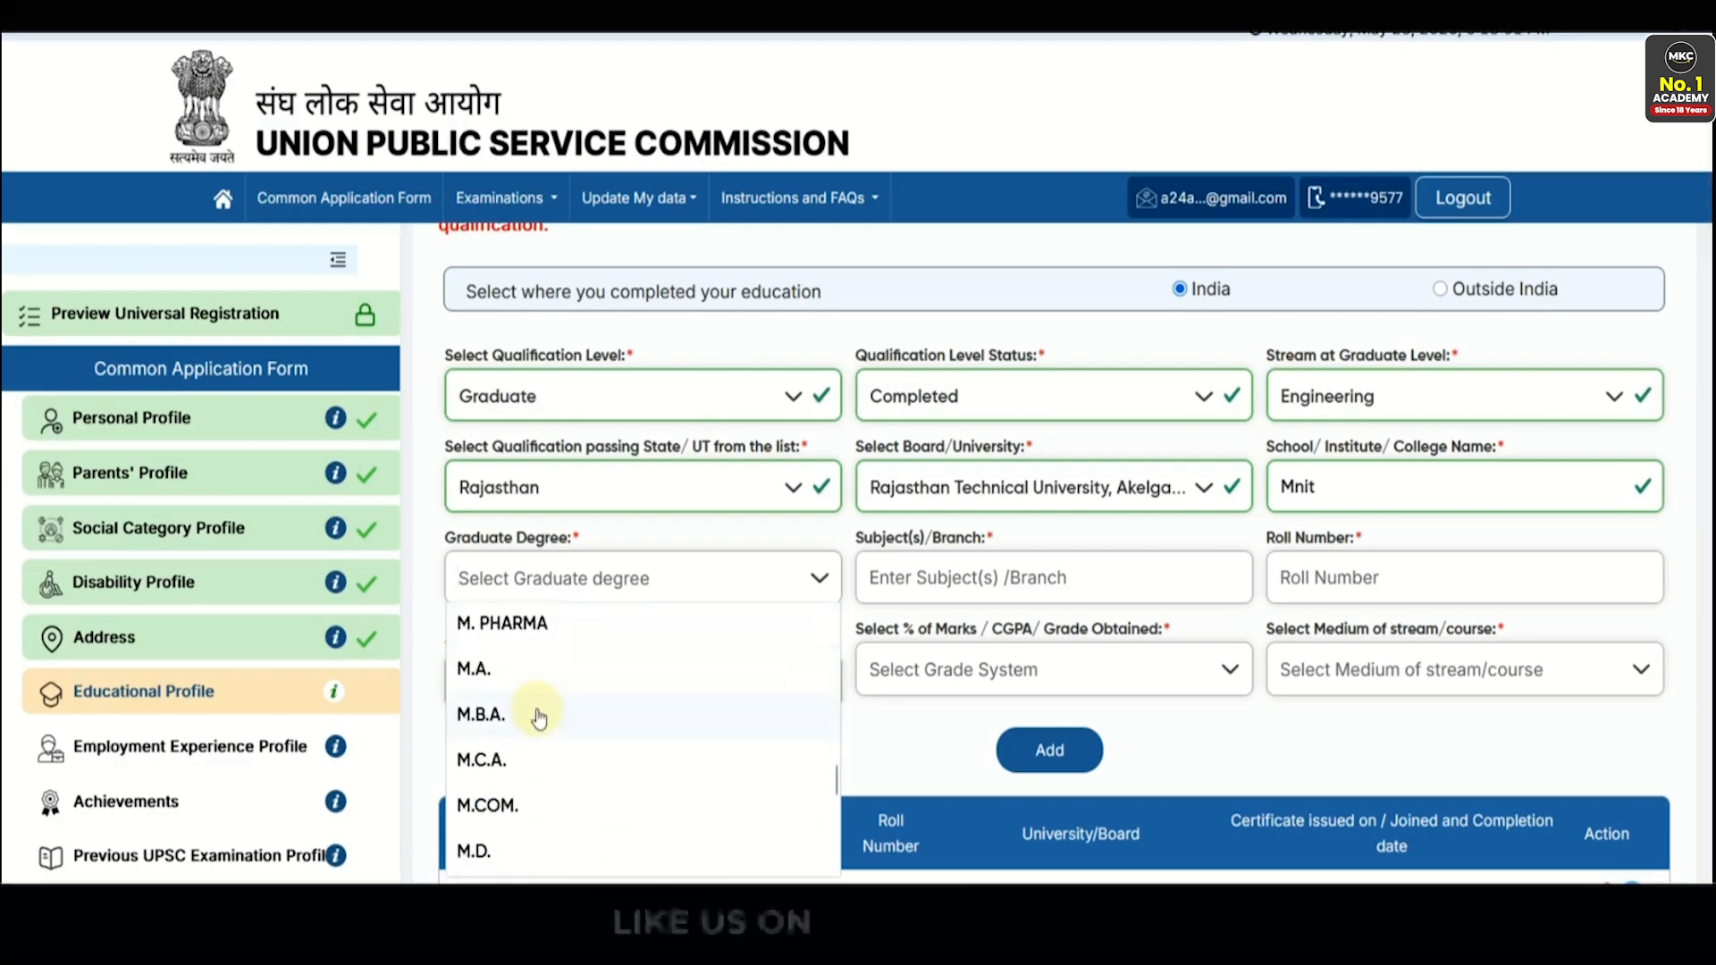
pyautogui.scroll(-5, 539, 717)
pyautogui.scroll(12, 563, 733)
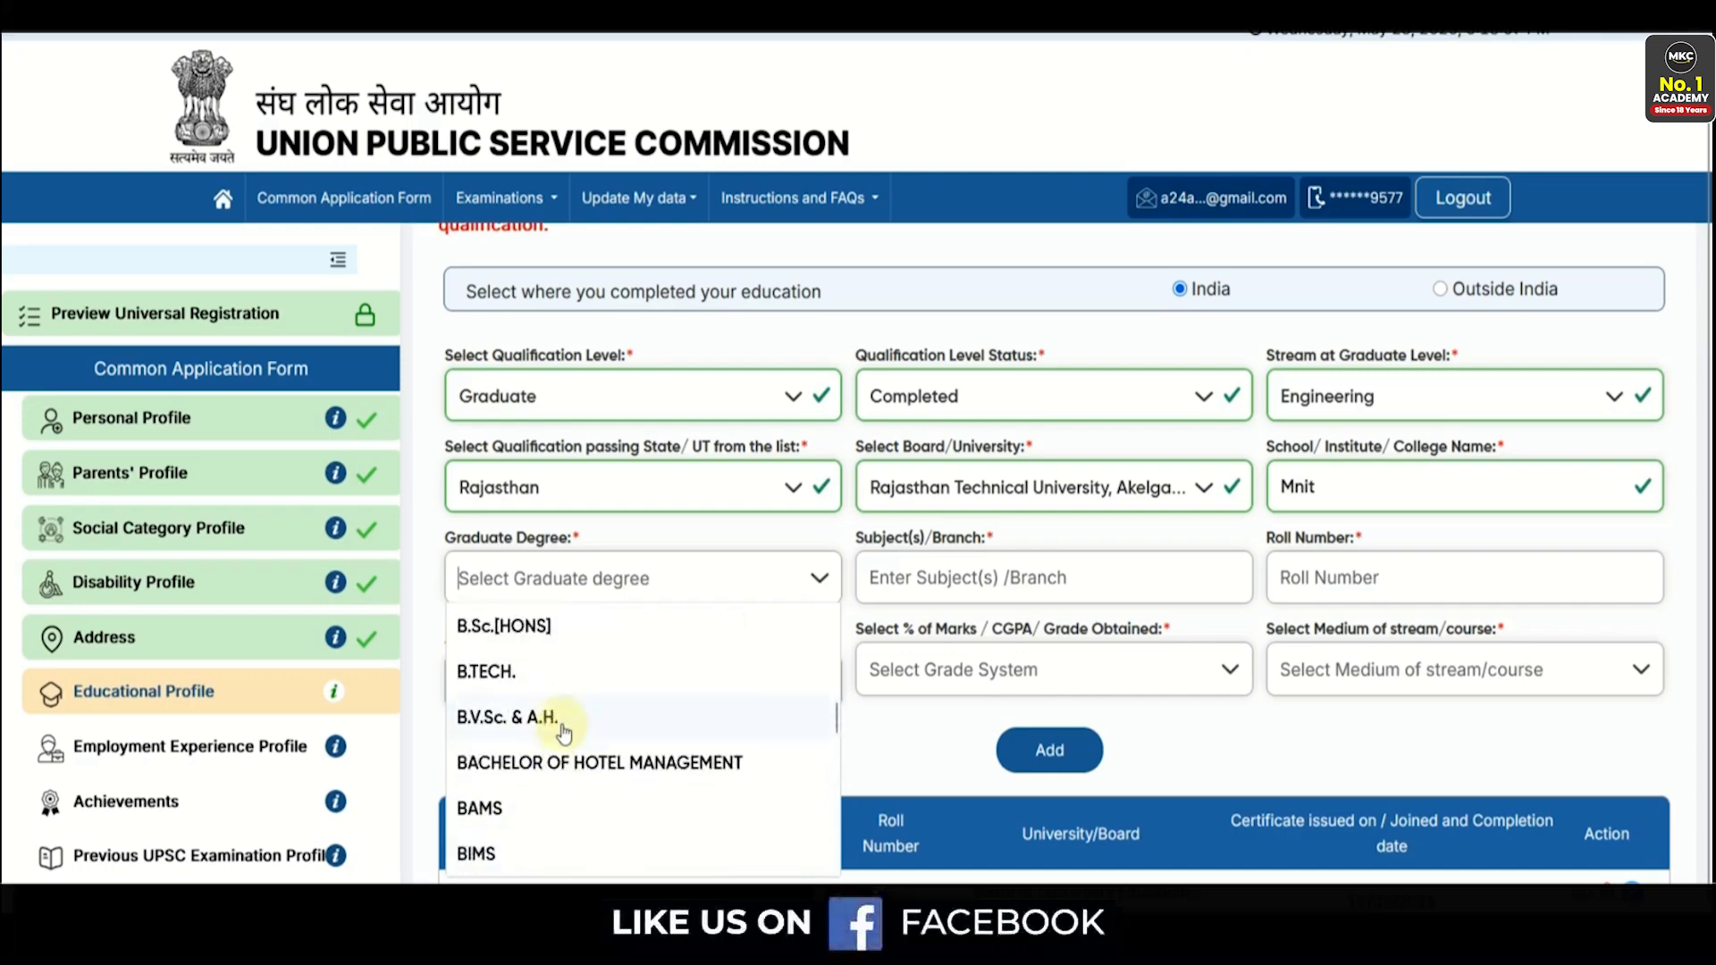
pyautogui.scroll(2, 563, 733)
pyautogui.click(549, 804)
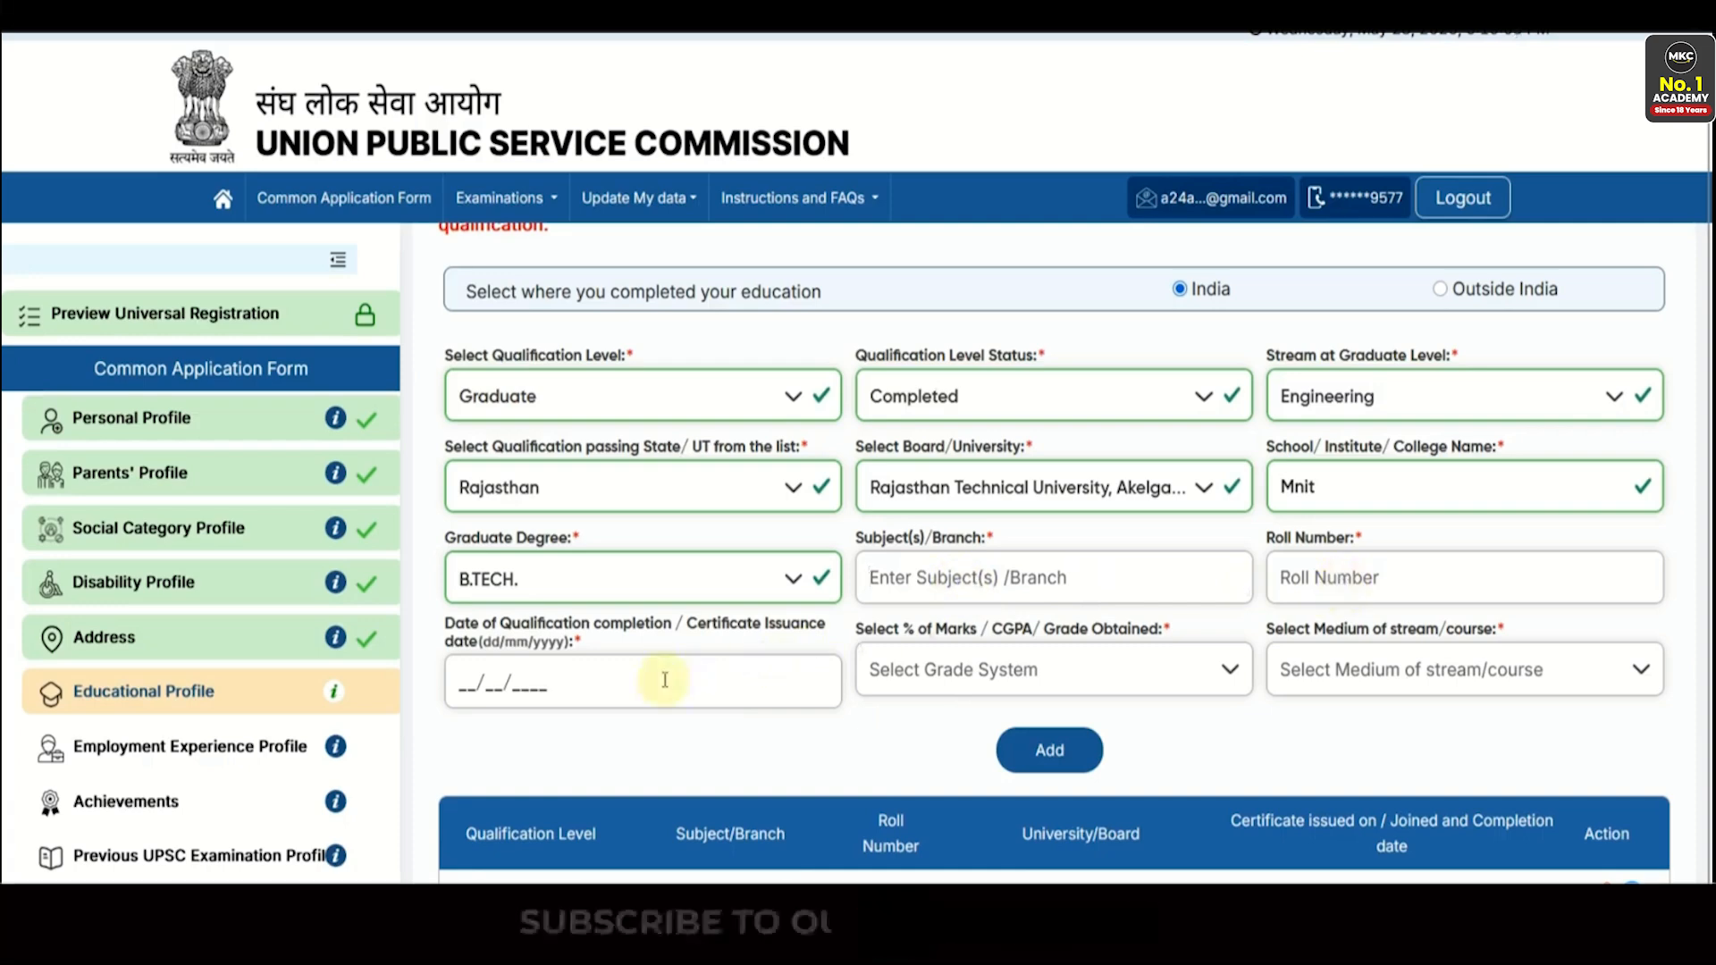
pyautogui.click(973, 672)
pyautogui.click(1301, 702)
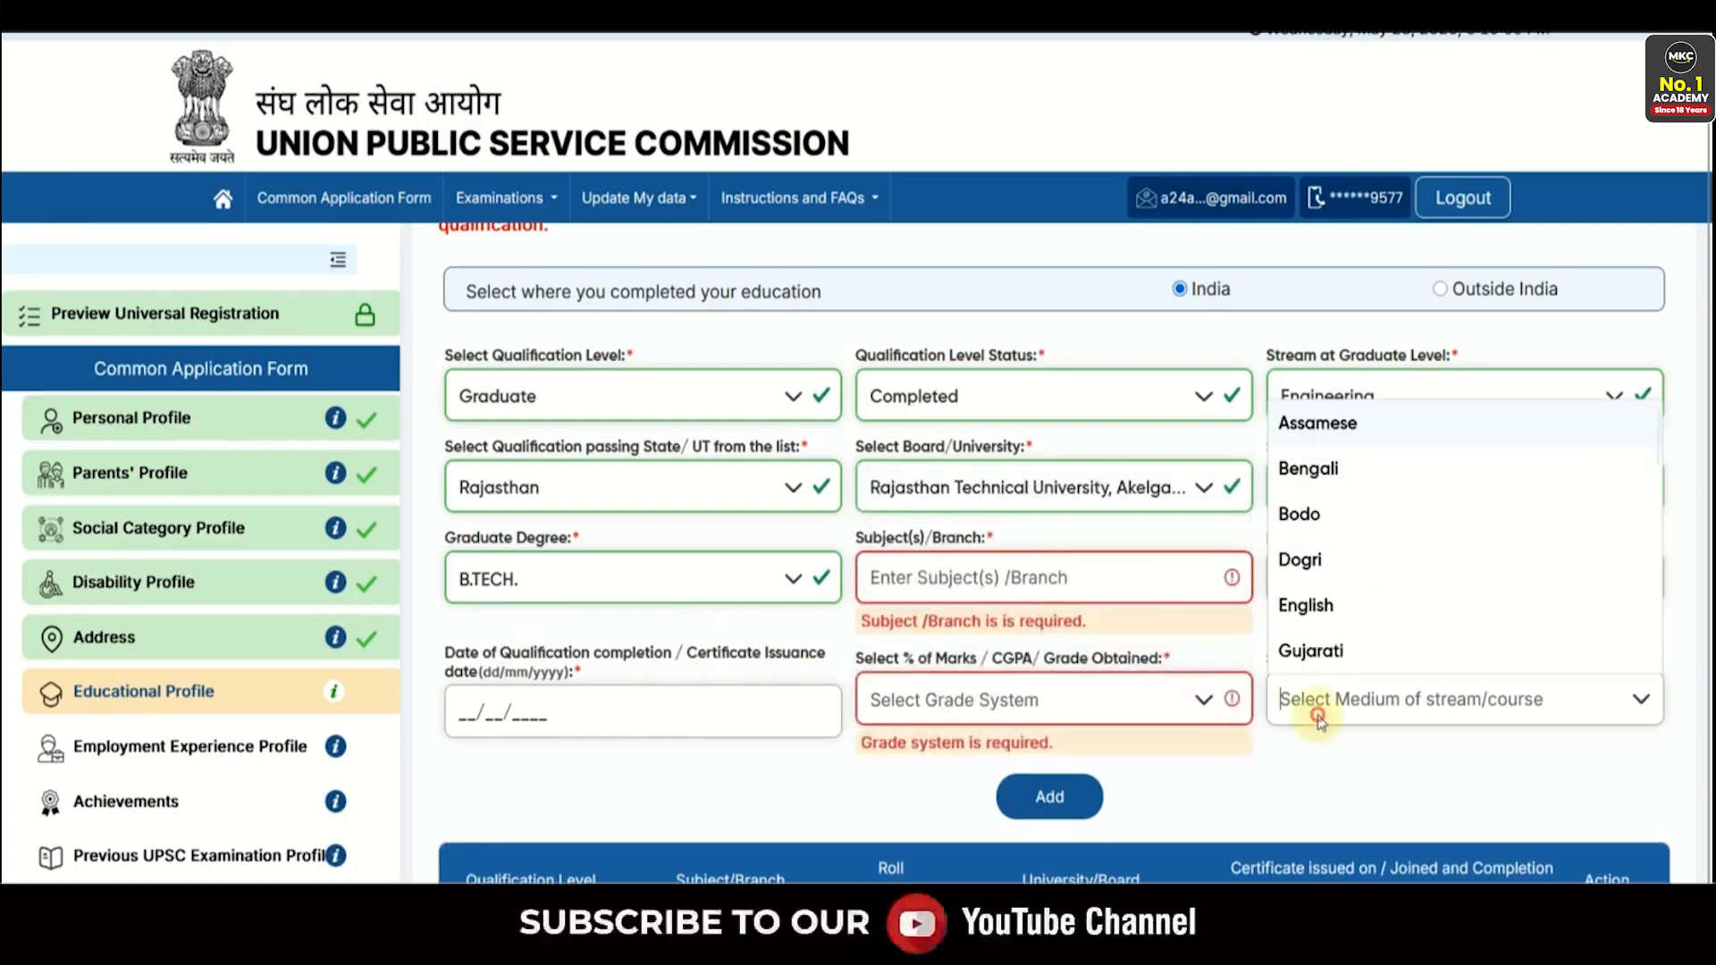
pyautogui.click(1303, 600)
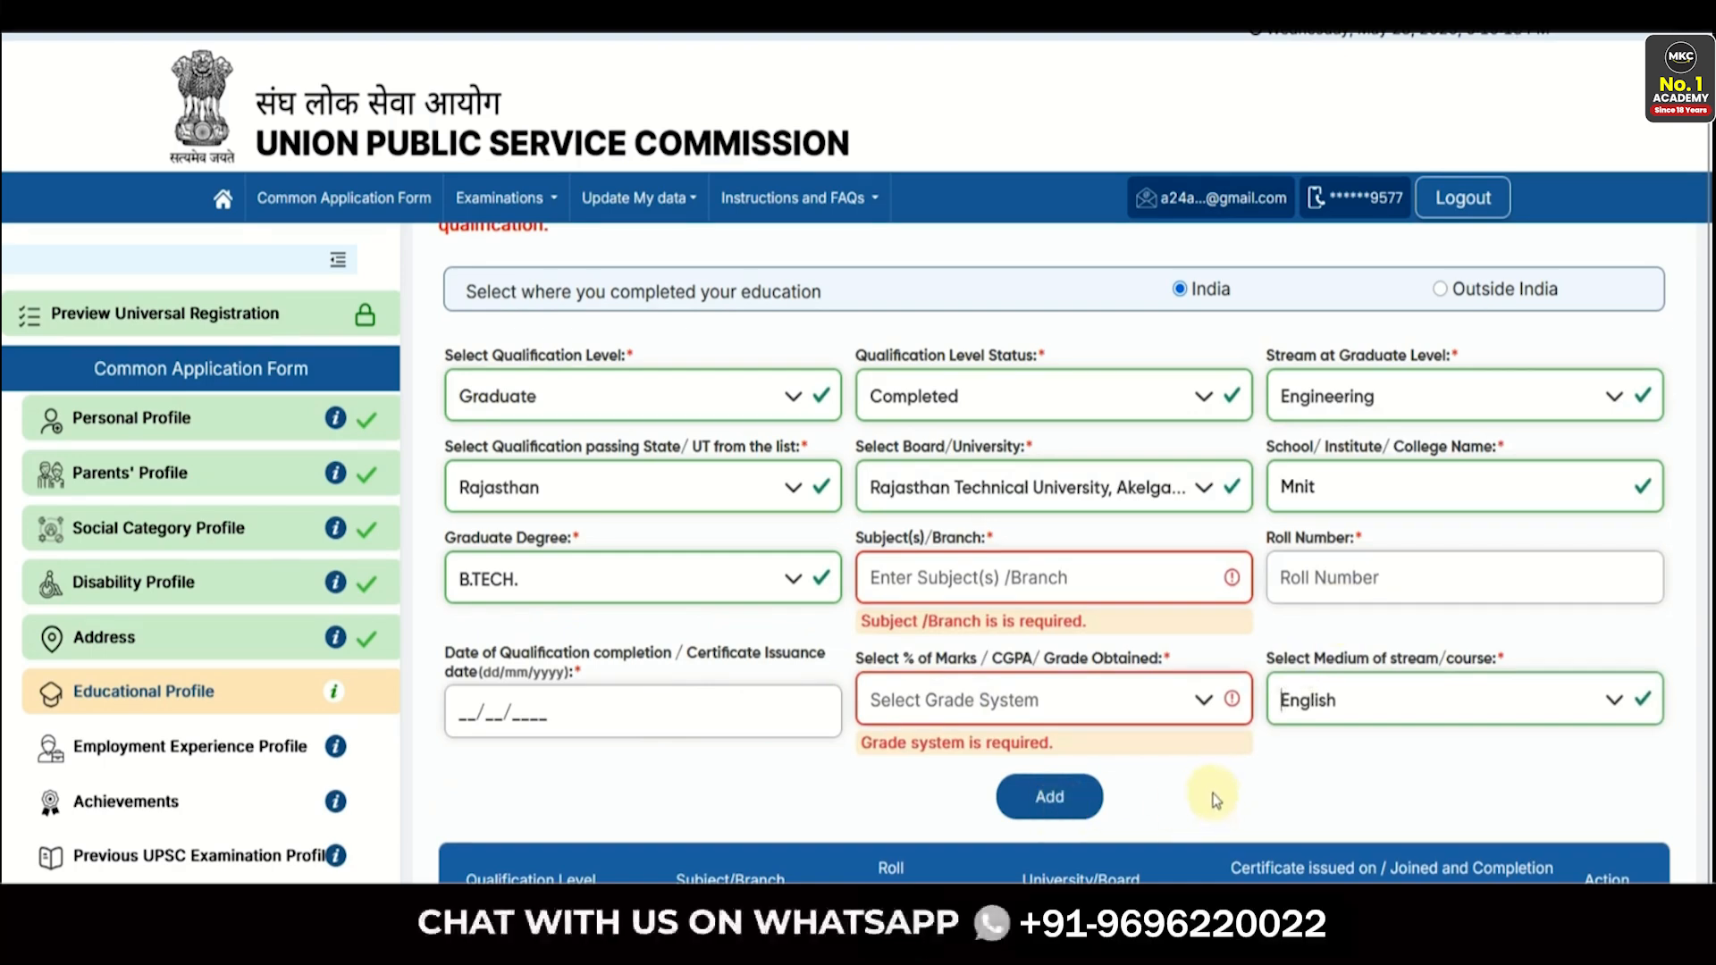
pyautogui.scroll(-2, 1205, 770)
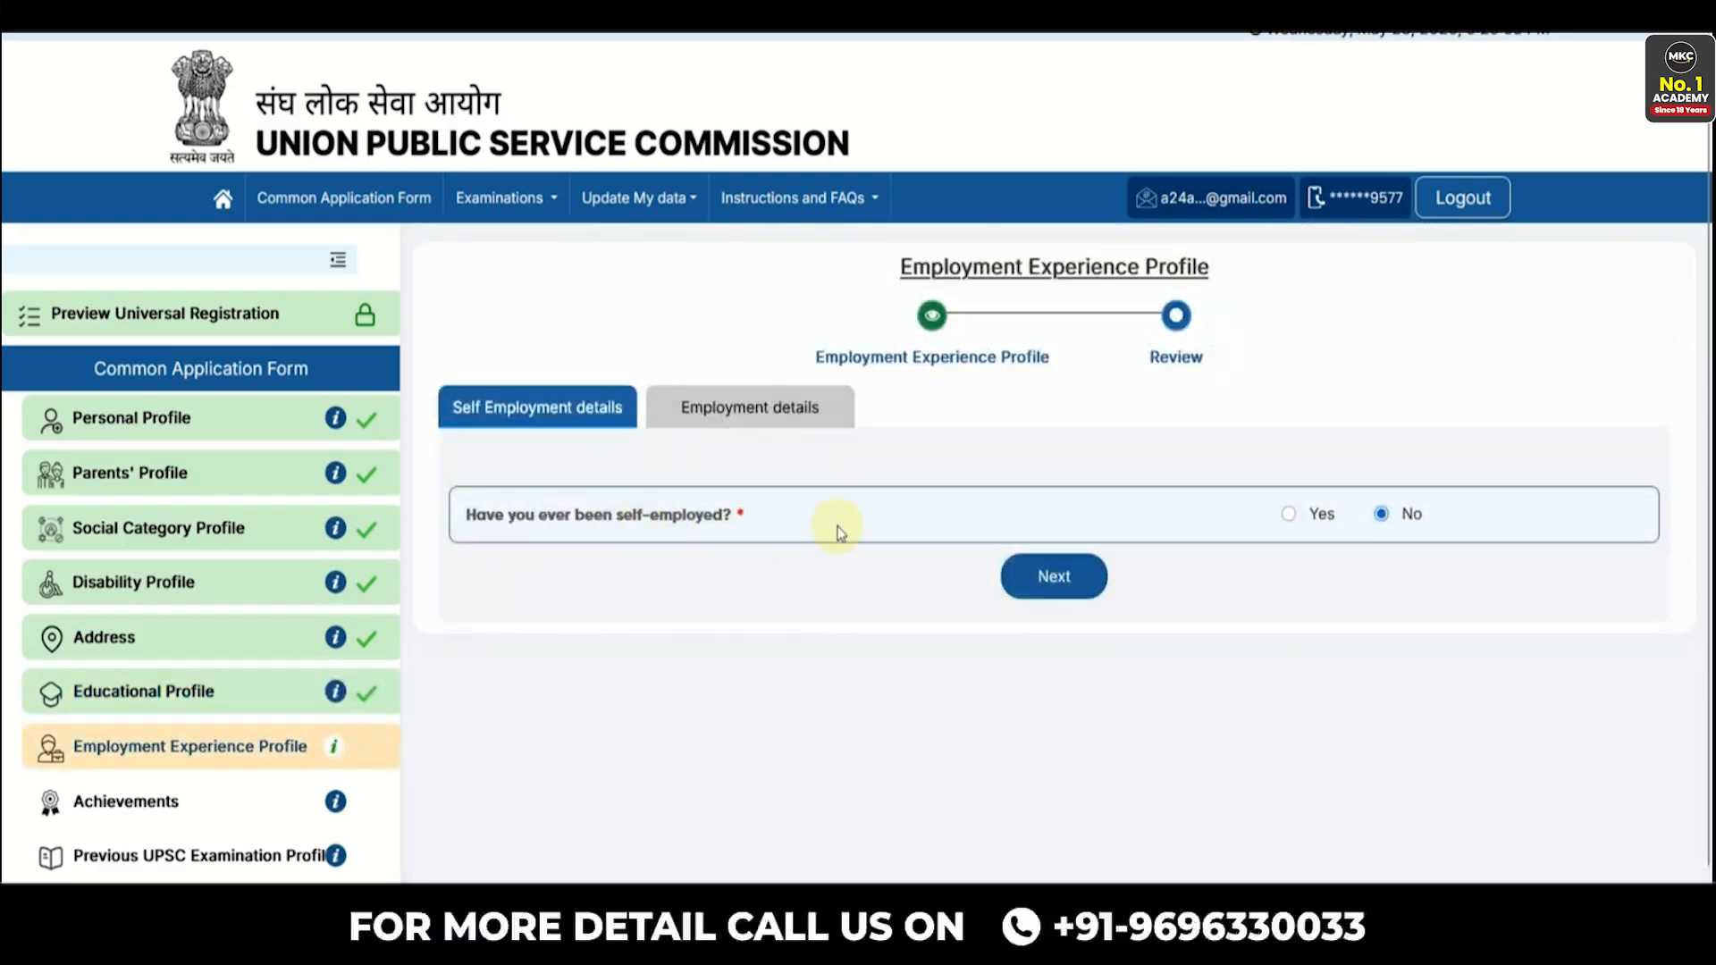
# - Answer No to self-employment, then submit the profile declining employment details and close the confirmation
pyautogui.click(1287, 515)
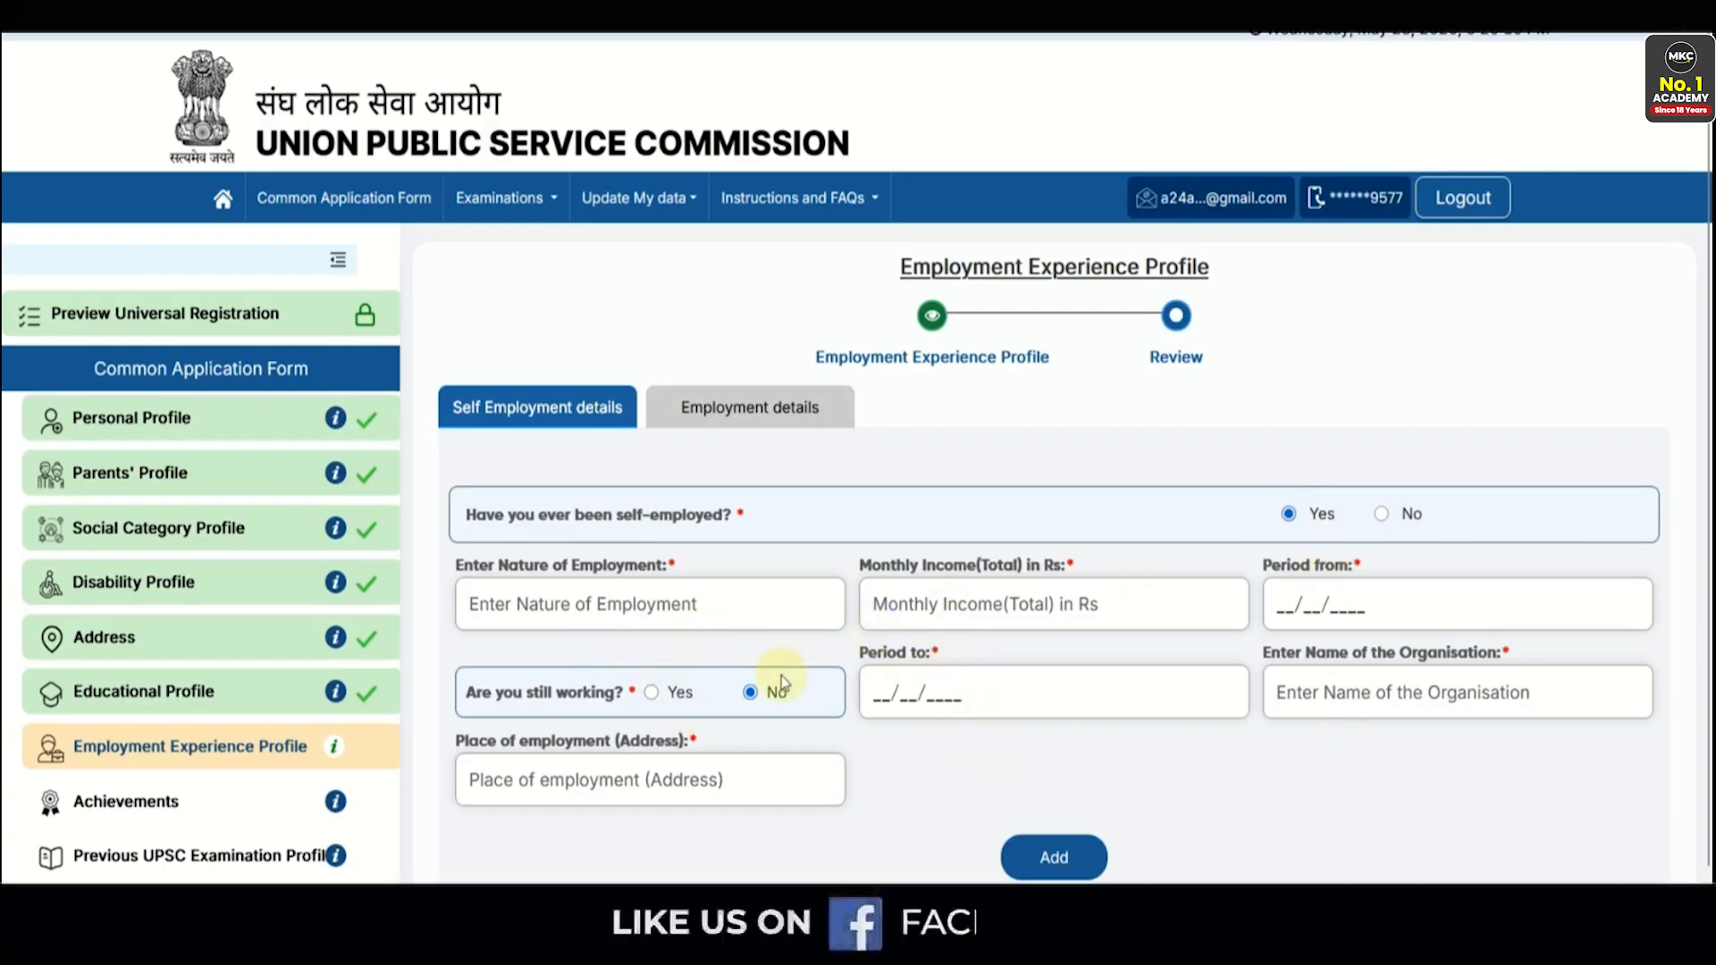
pyautogui.click(1382, 514)
pyautogui.click(1057, 600)
pyautogui.click(1056, 583)
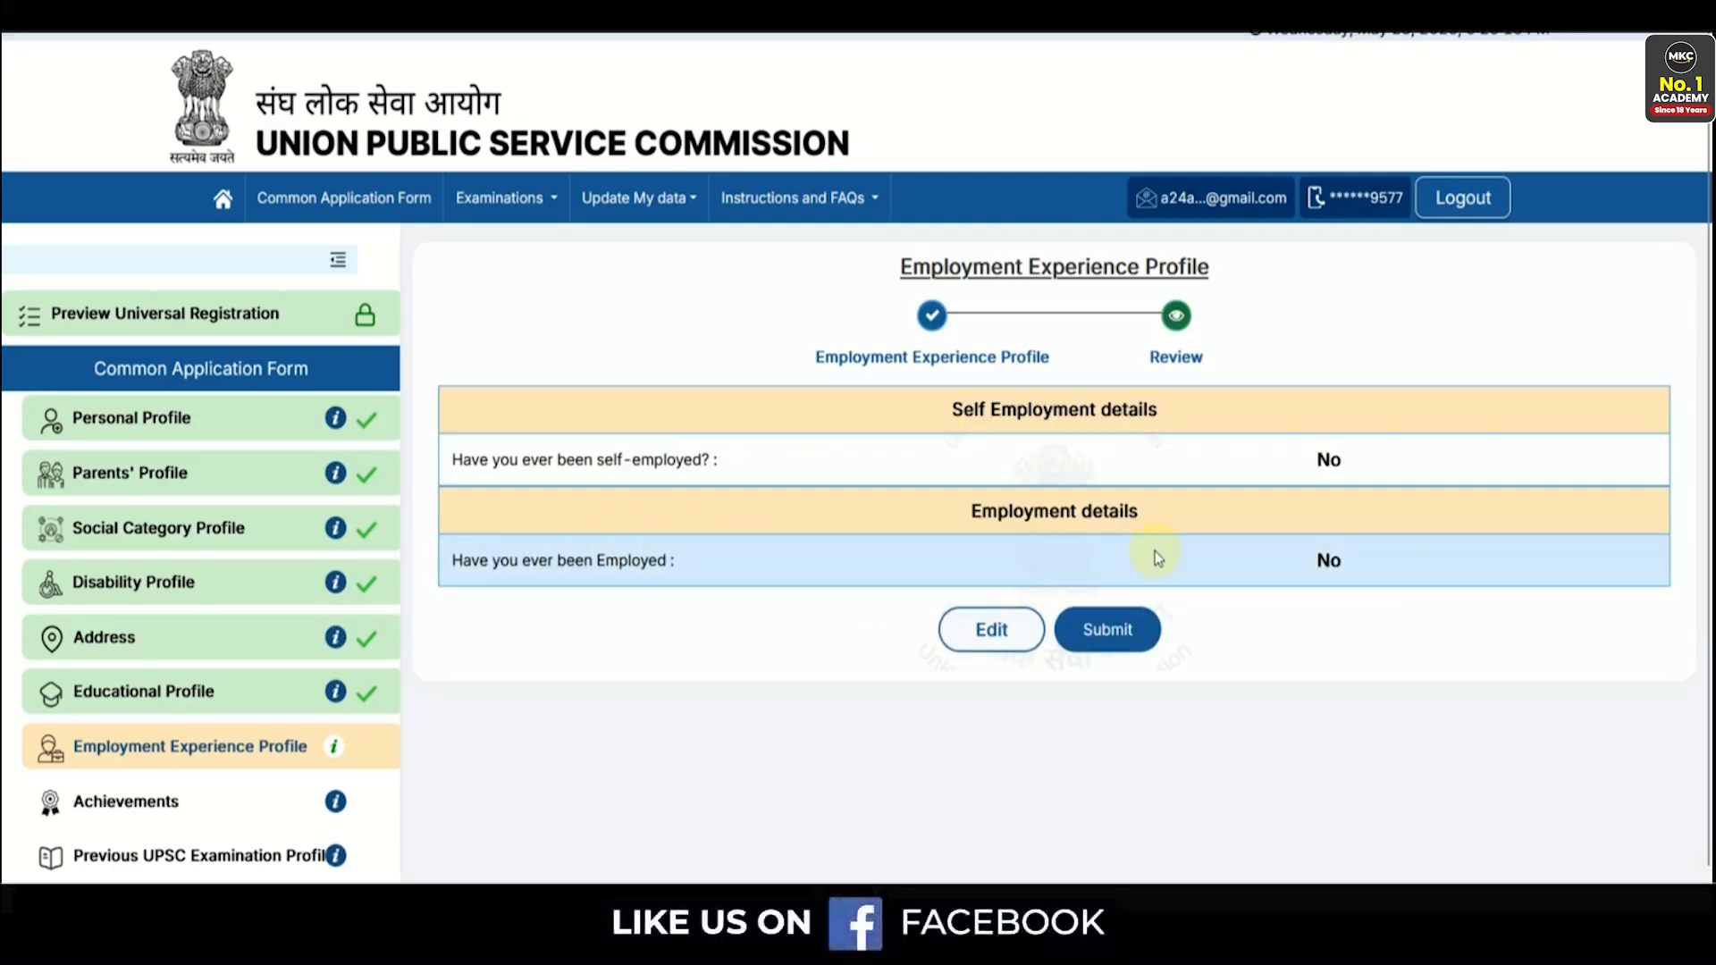
pyautogui.click(1109, 631)
pyautogui.click(885, 586)
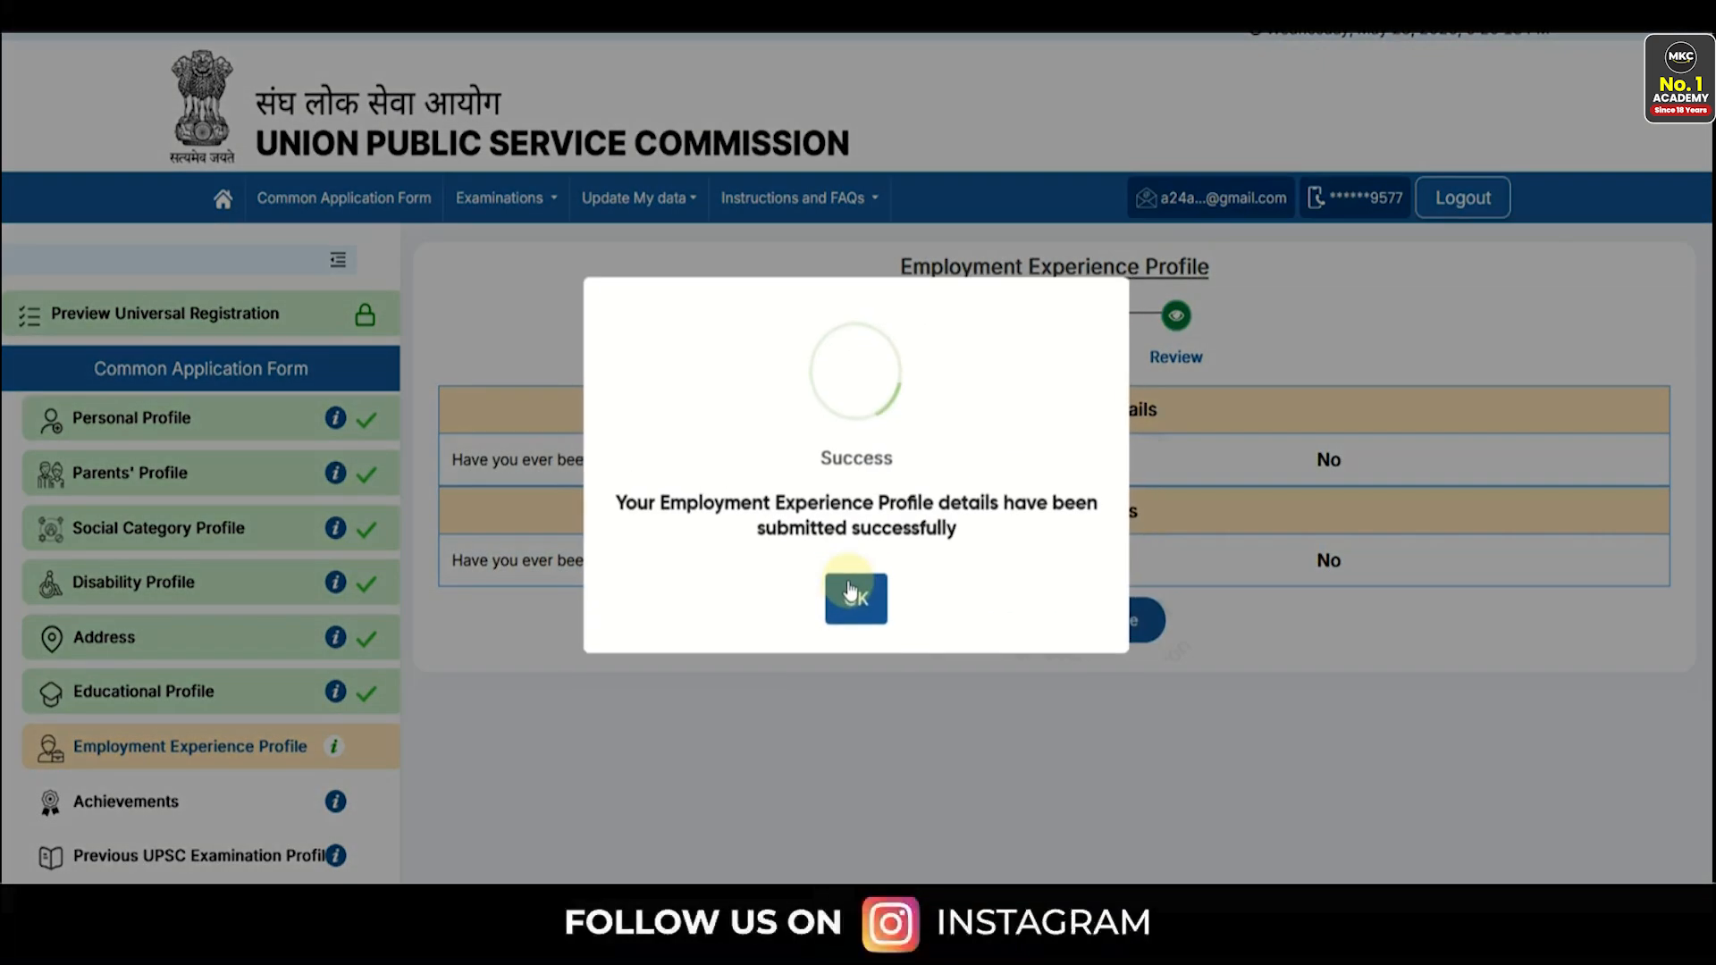
pyautogui.click(853, 591)
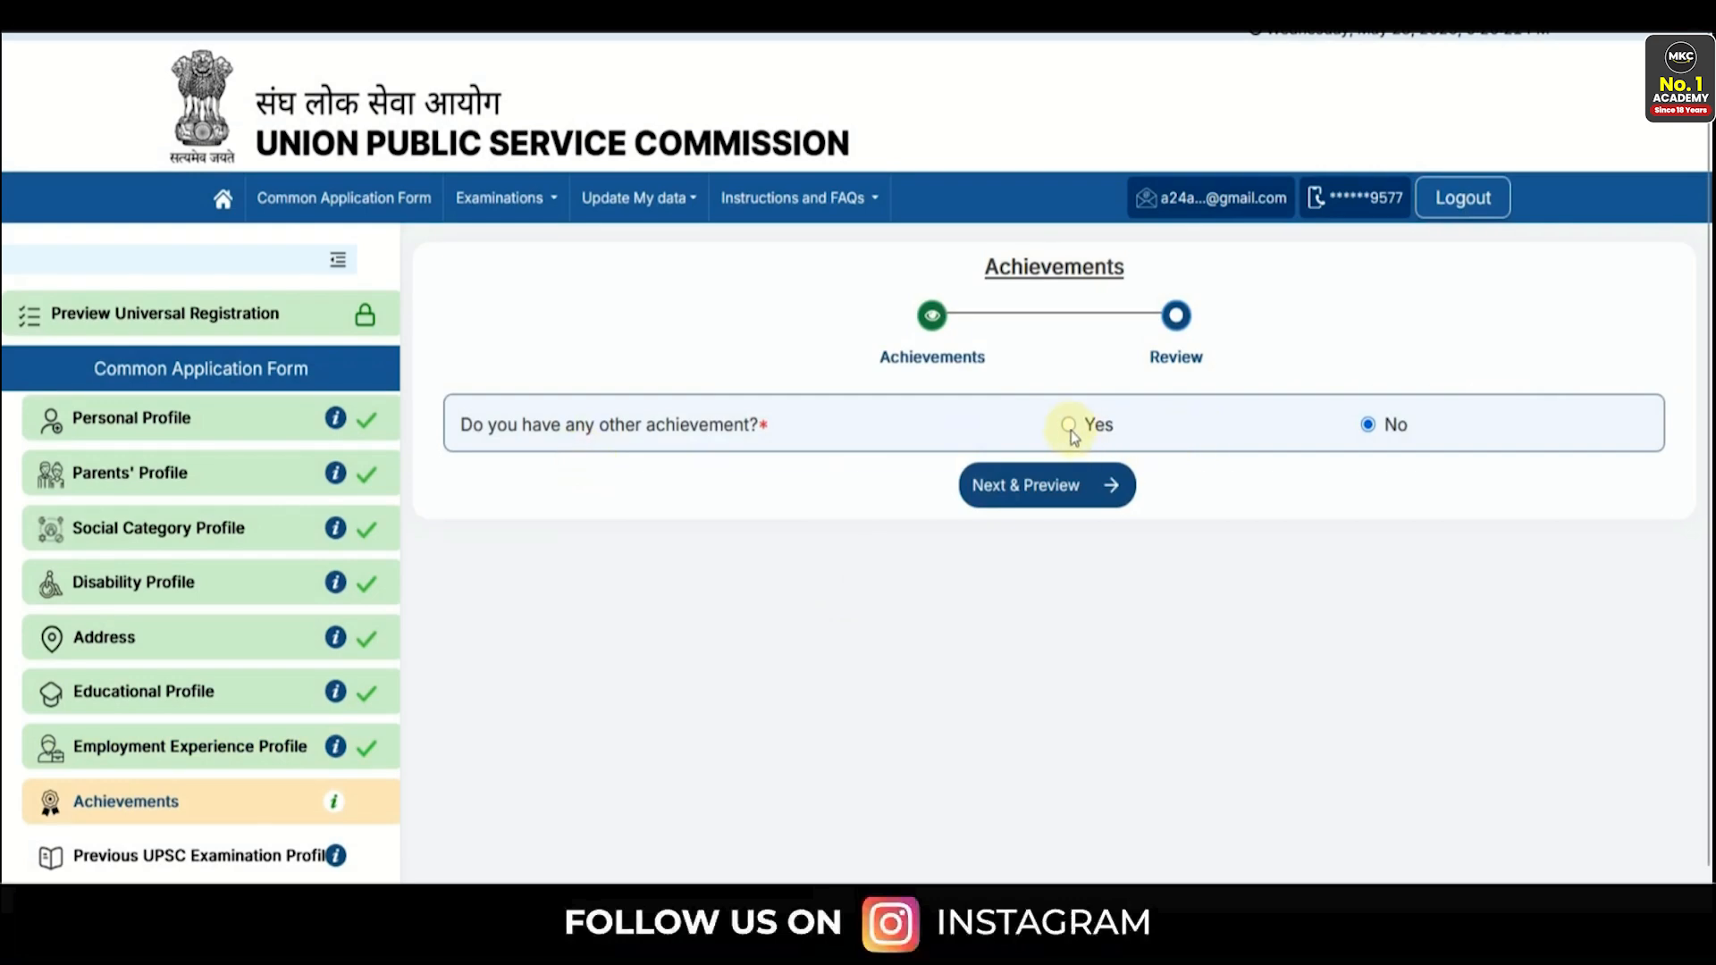
# - Set other achievements to No, then submit and confirm the Achievements profile
pyautogui.click(1069, 425)
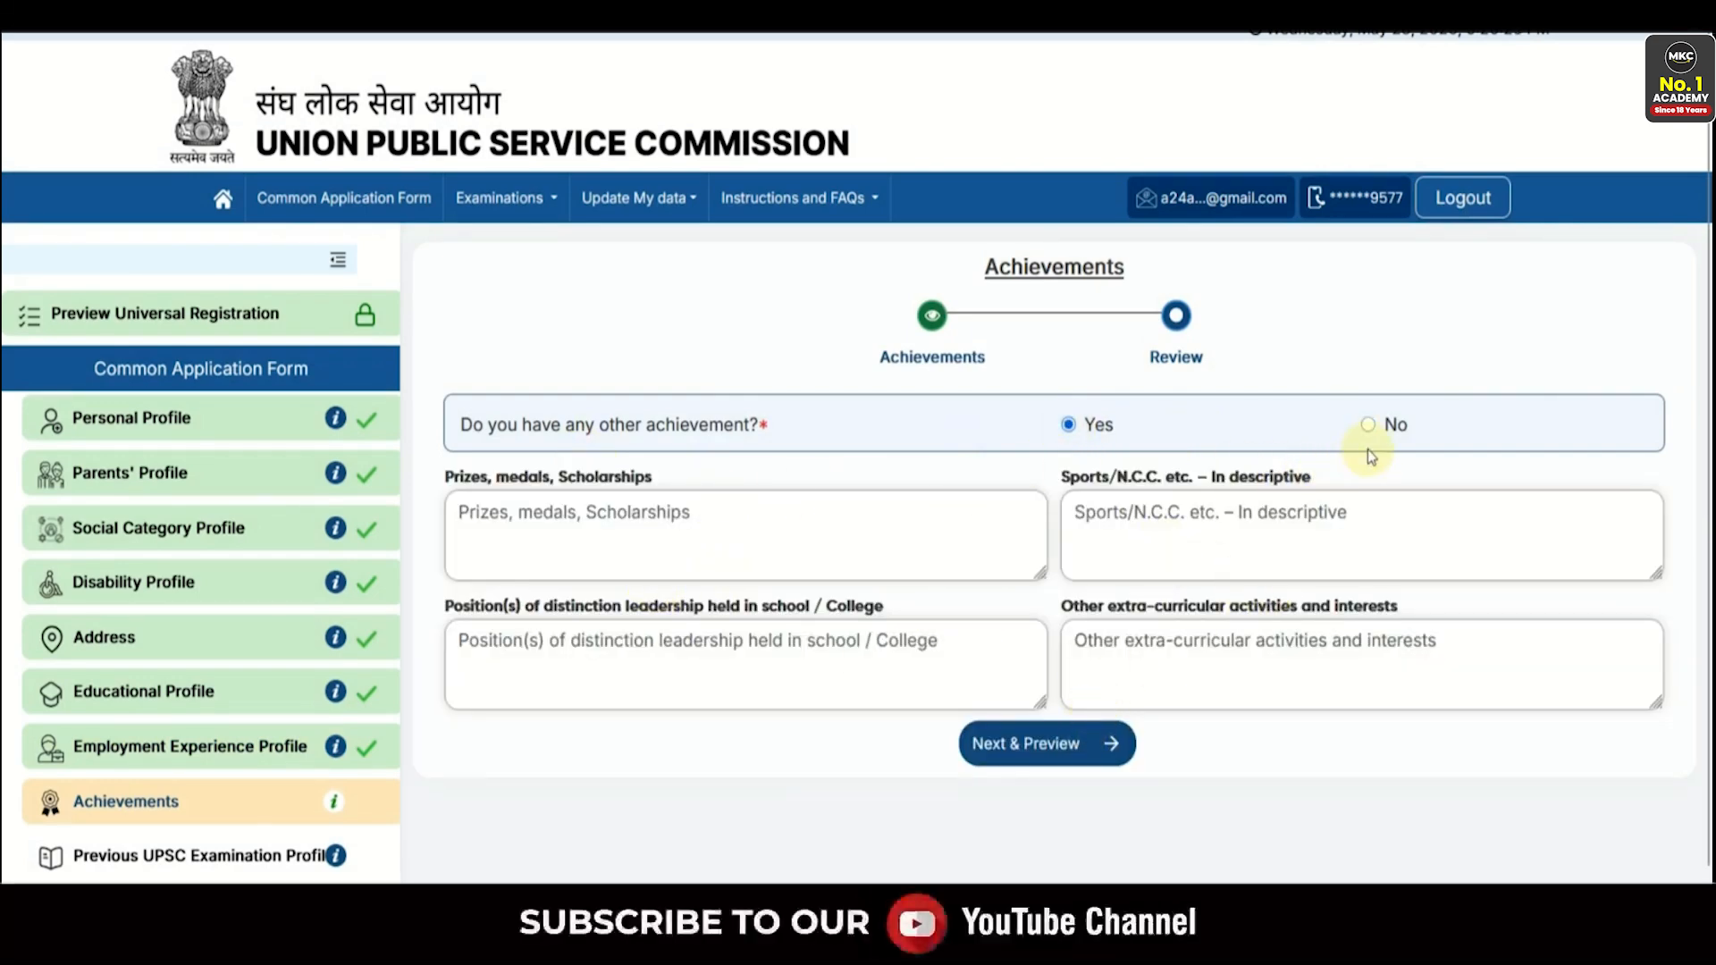
pyautogui.click(1368, 426)
pyautogui.click(1027, 494)
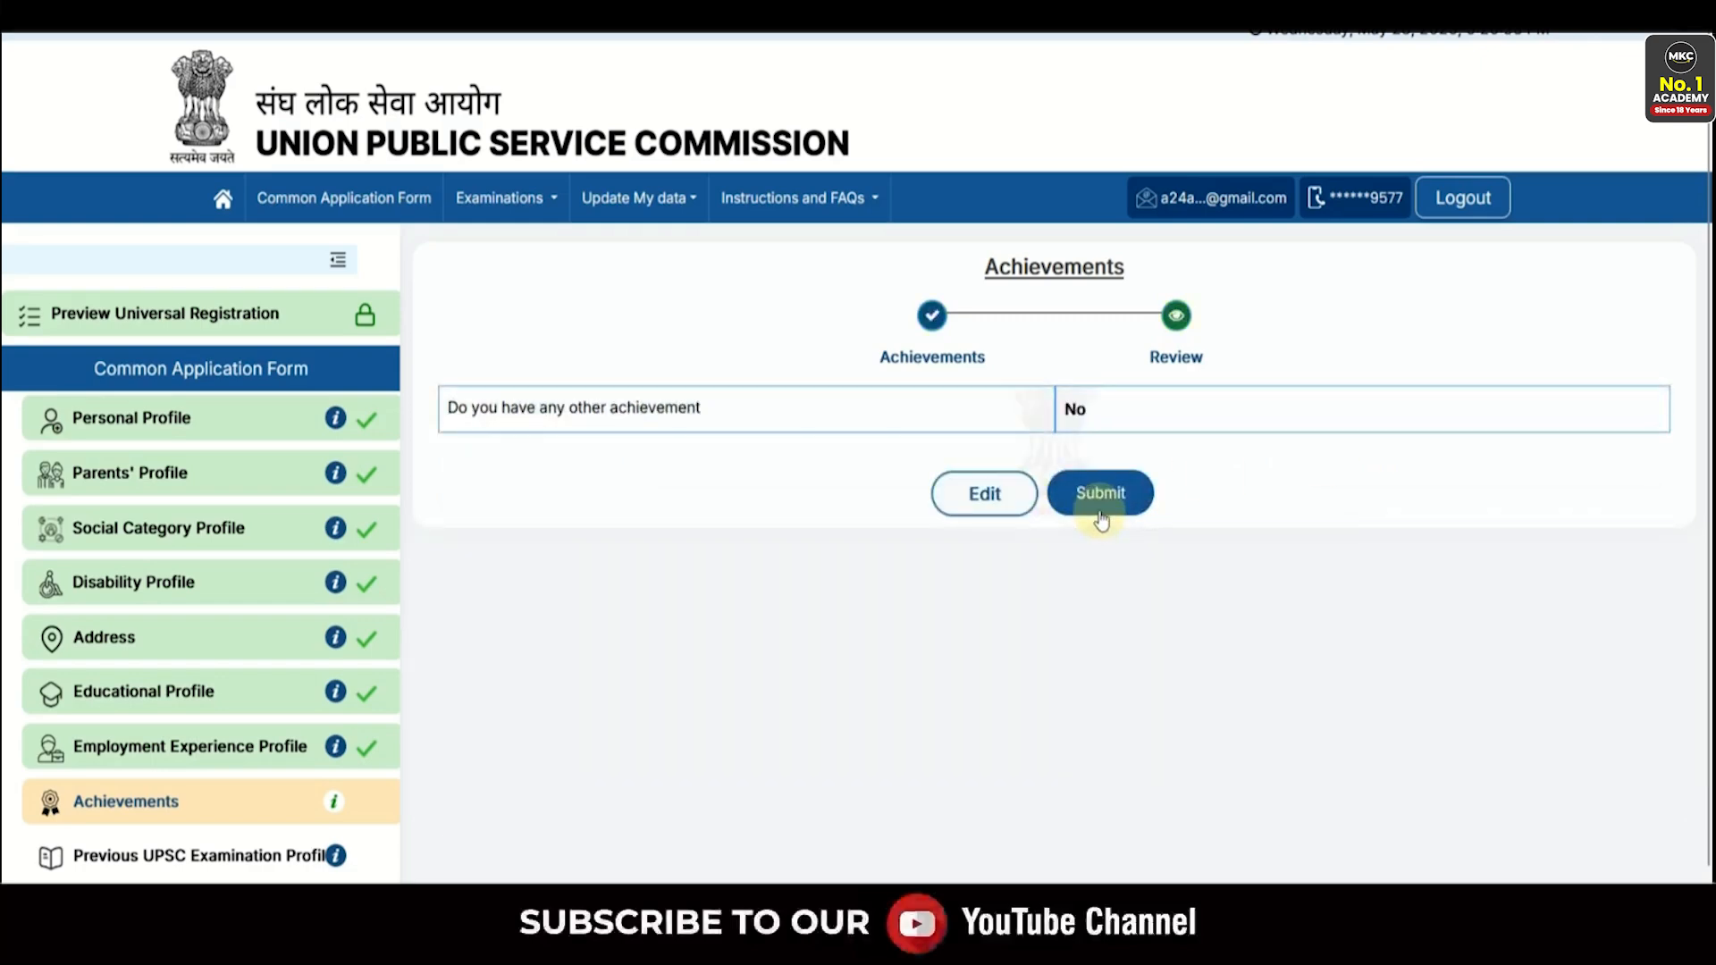
pyautogui.click(1101, 494)
pyautogui.click(821, 579)
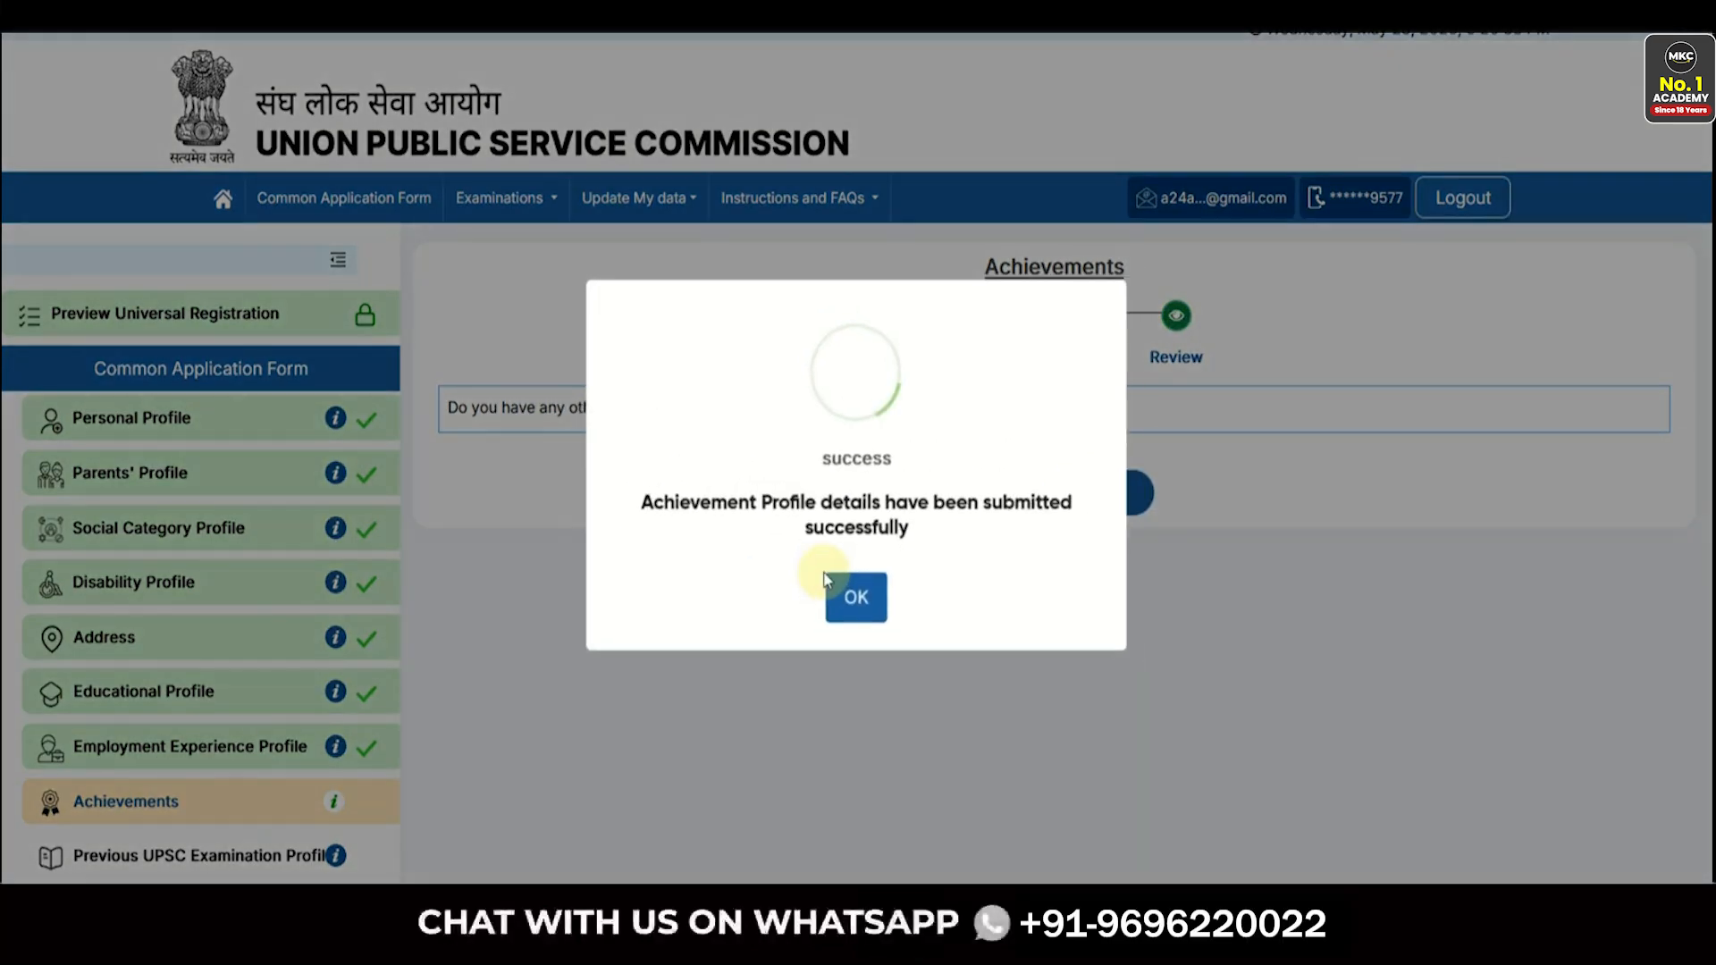
pyautogui.click(860, 598)
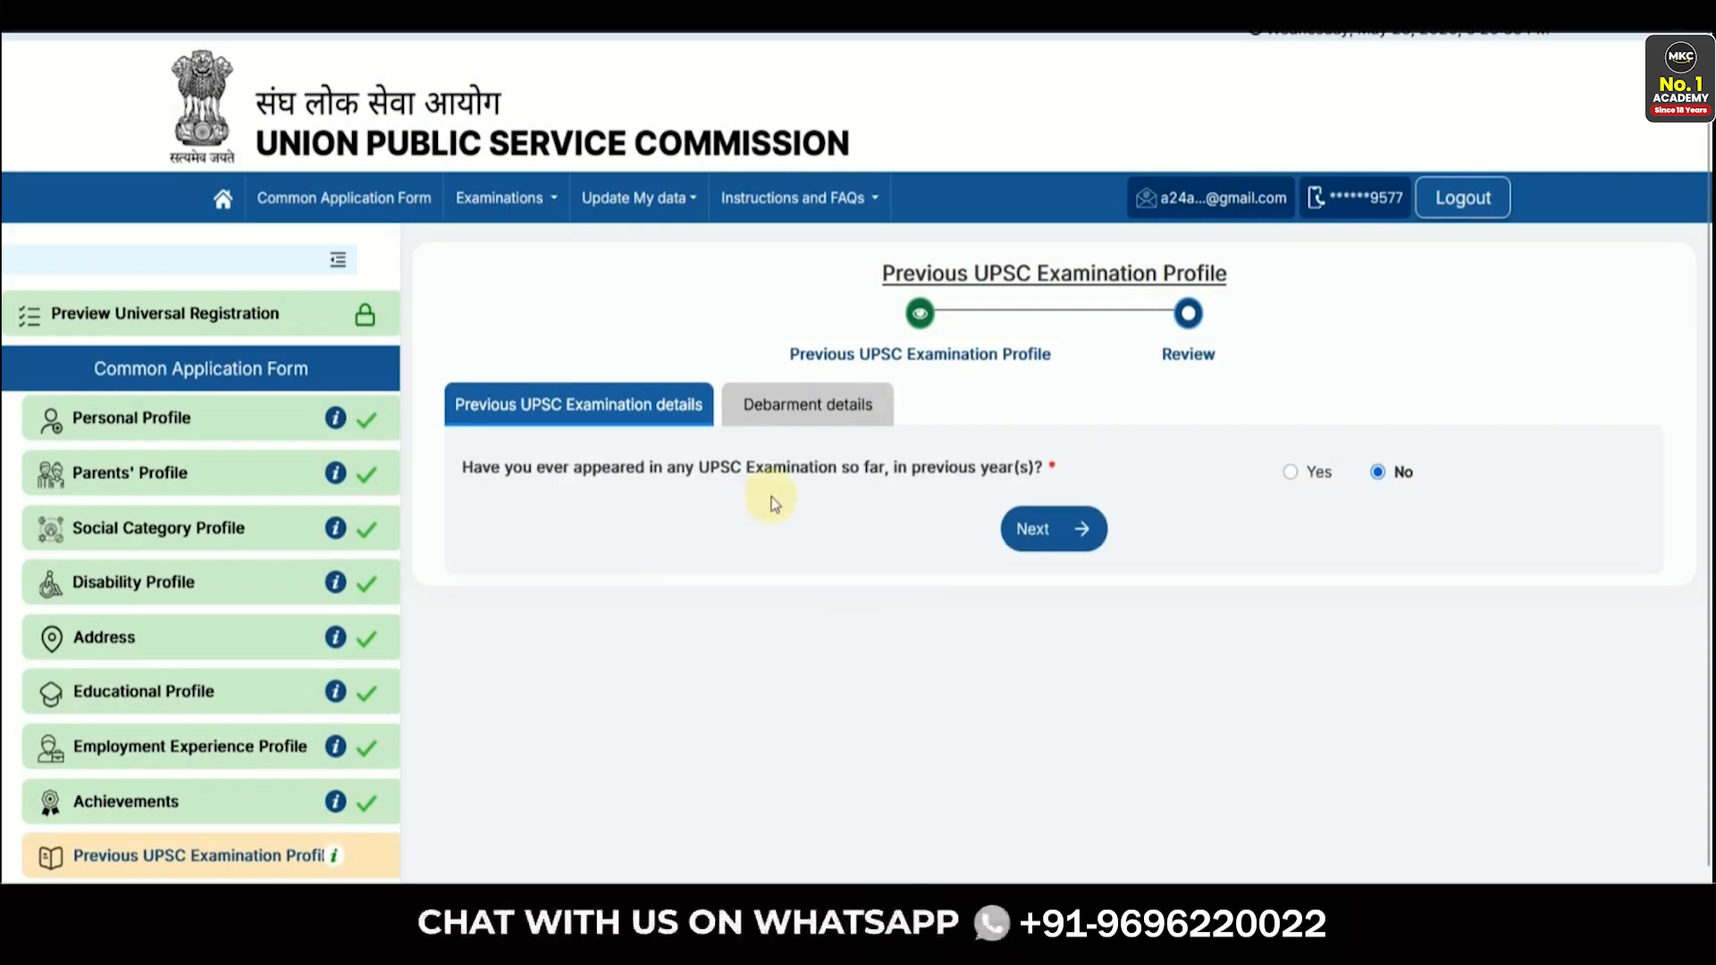
# - Briefly try Yes with NDA & NA Examination (I), then revert prior appearance to No and continue
pyautogui.click(1289, 471)
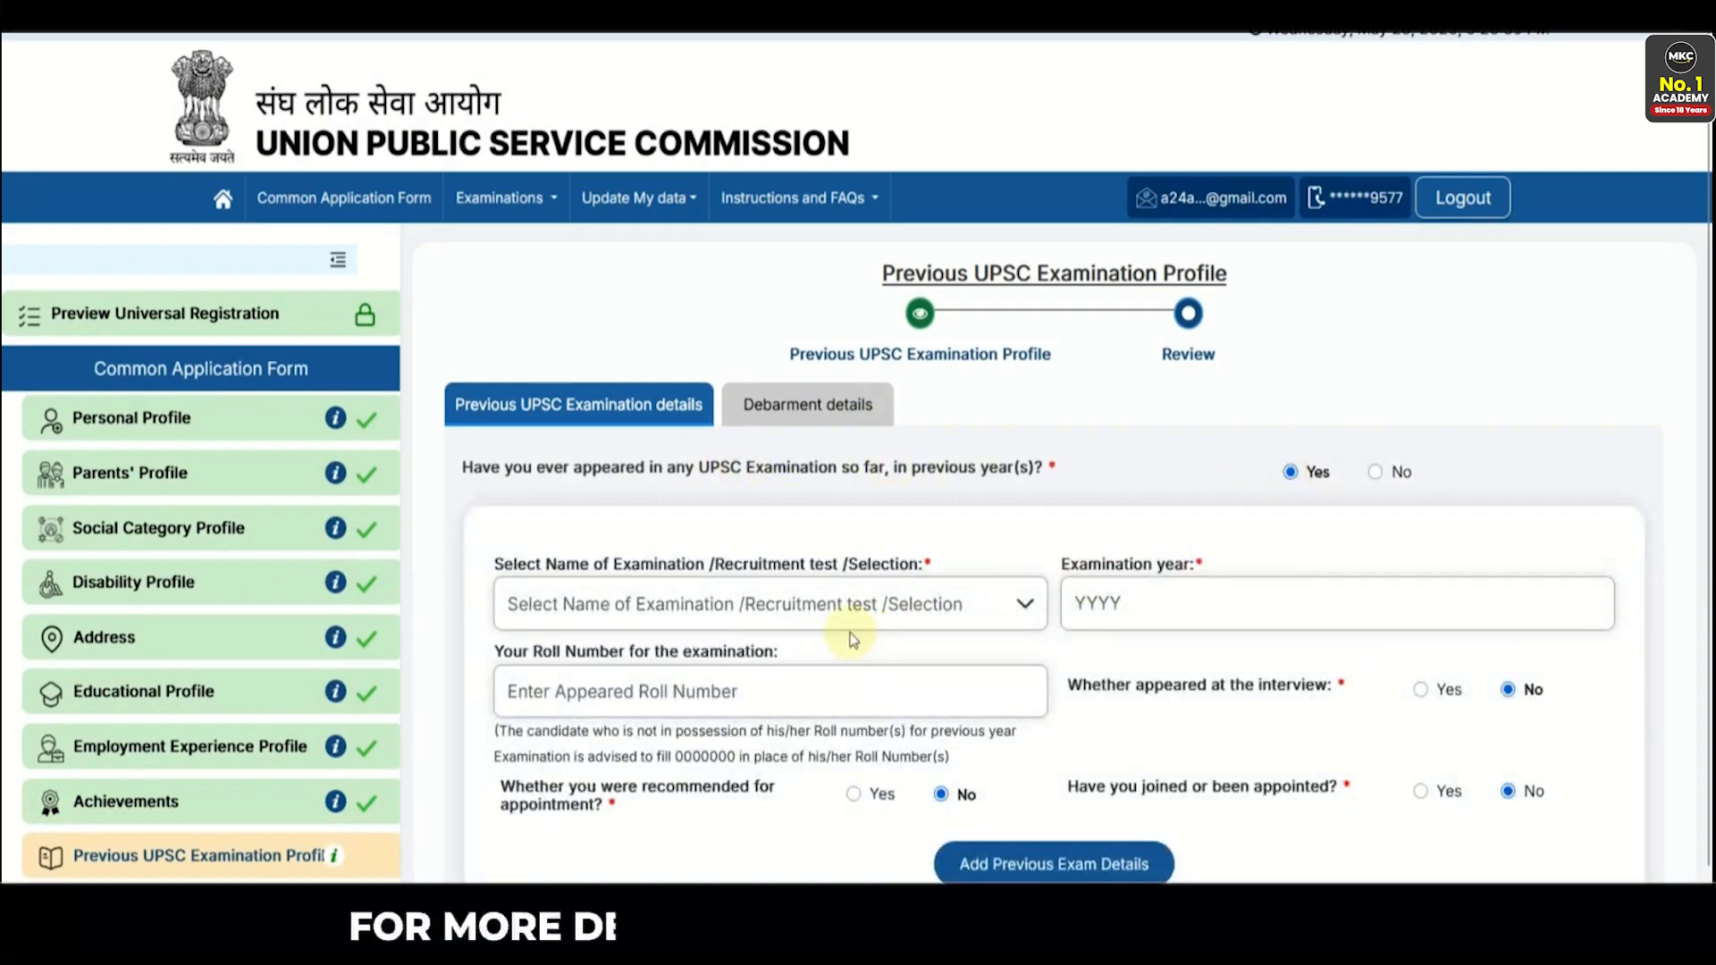
pyautogui.scroll(-1, 804, 581)
pyautogui.click(741, 538)
pyautogui.scroll(-6, 734, 634)
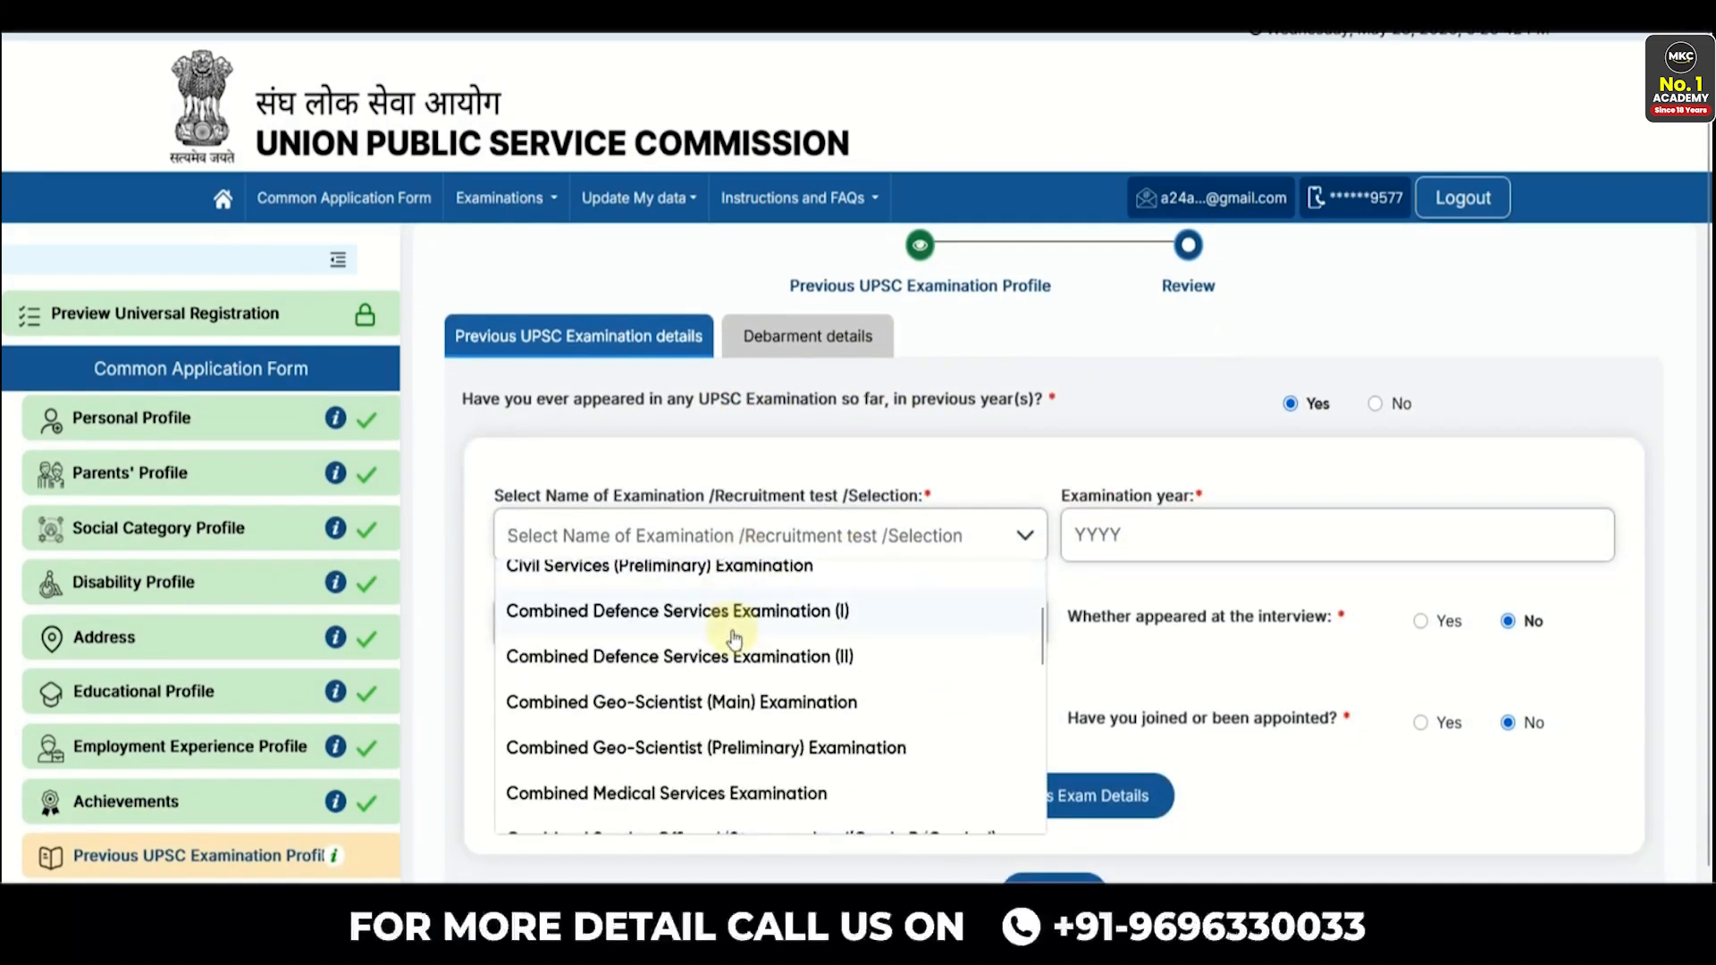
pyautogui.scroll(-3, 735, 653)
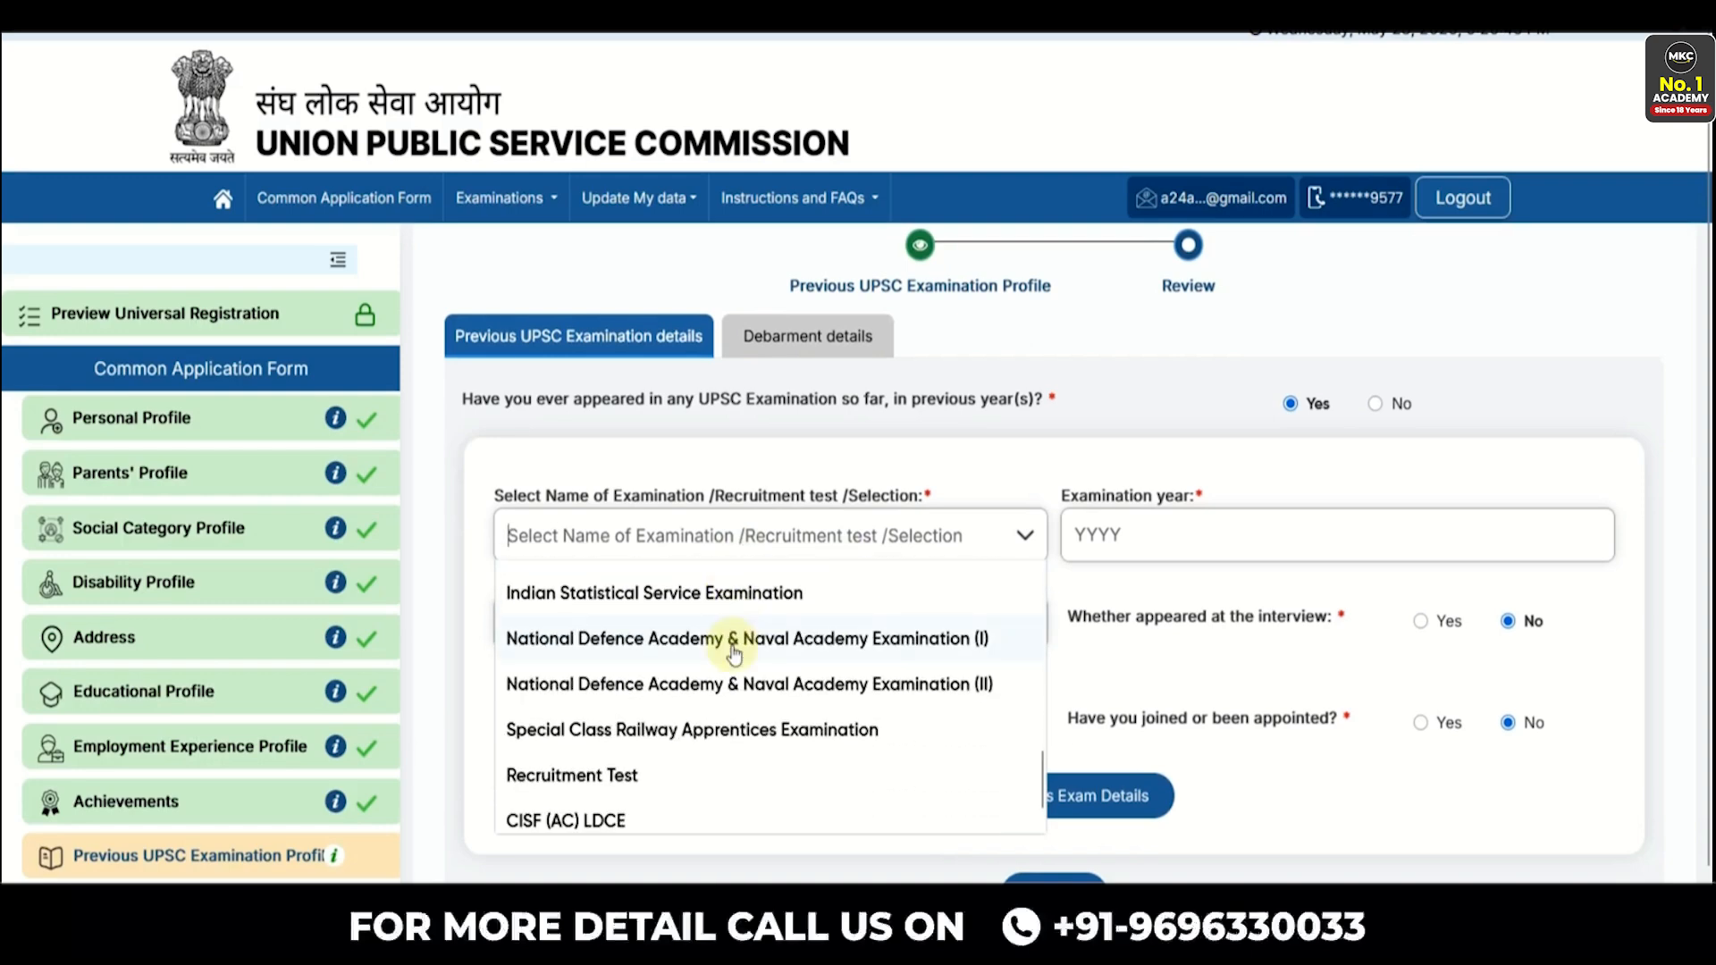
pyautogui.click(697, 639)
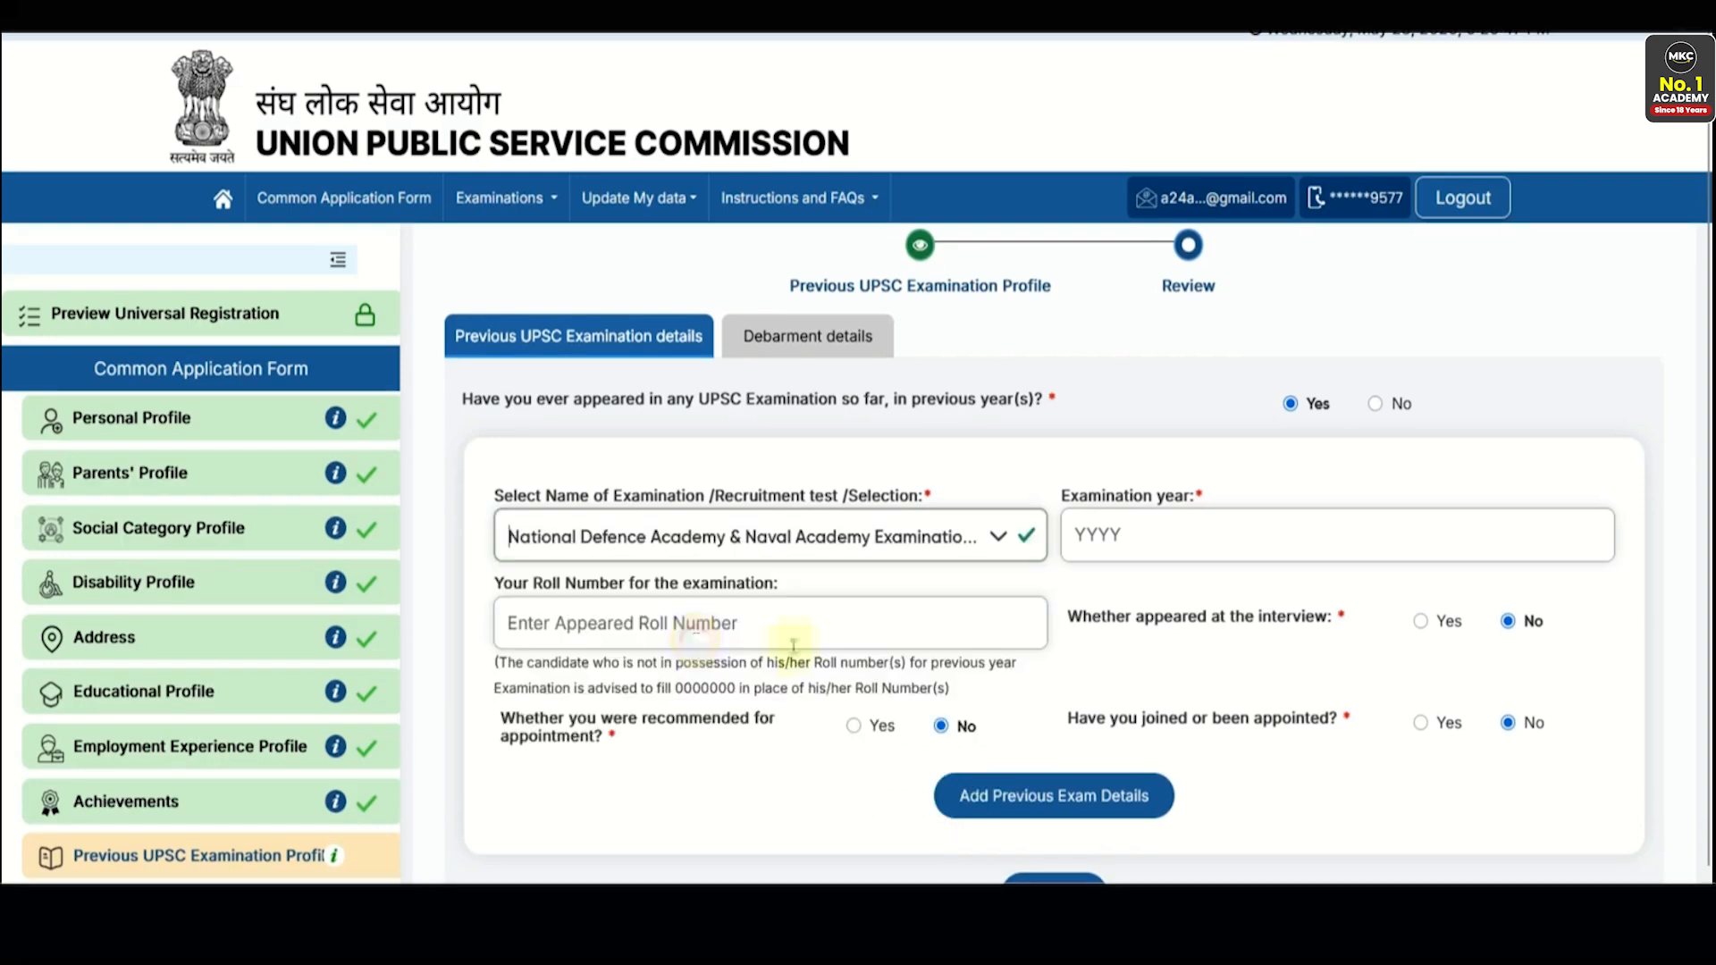
pyautogui.click(1114, 547)
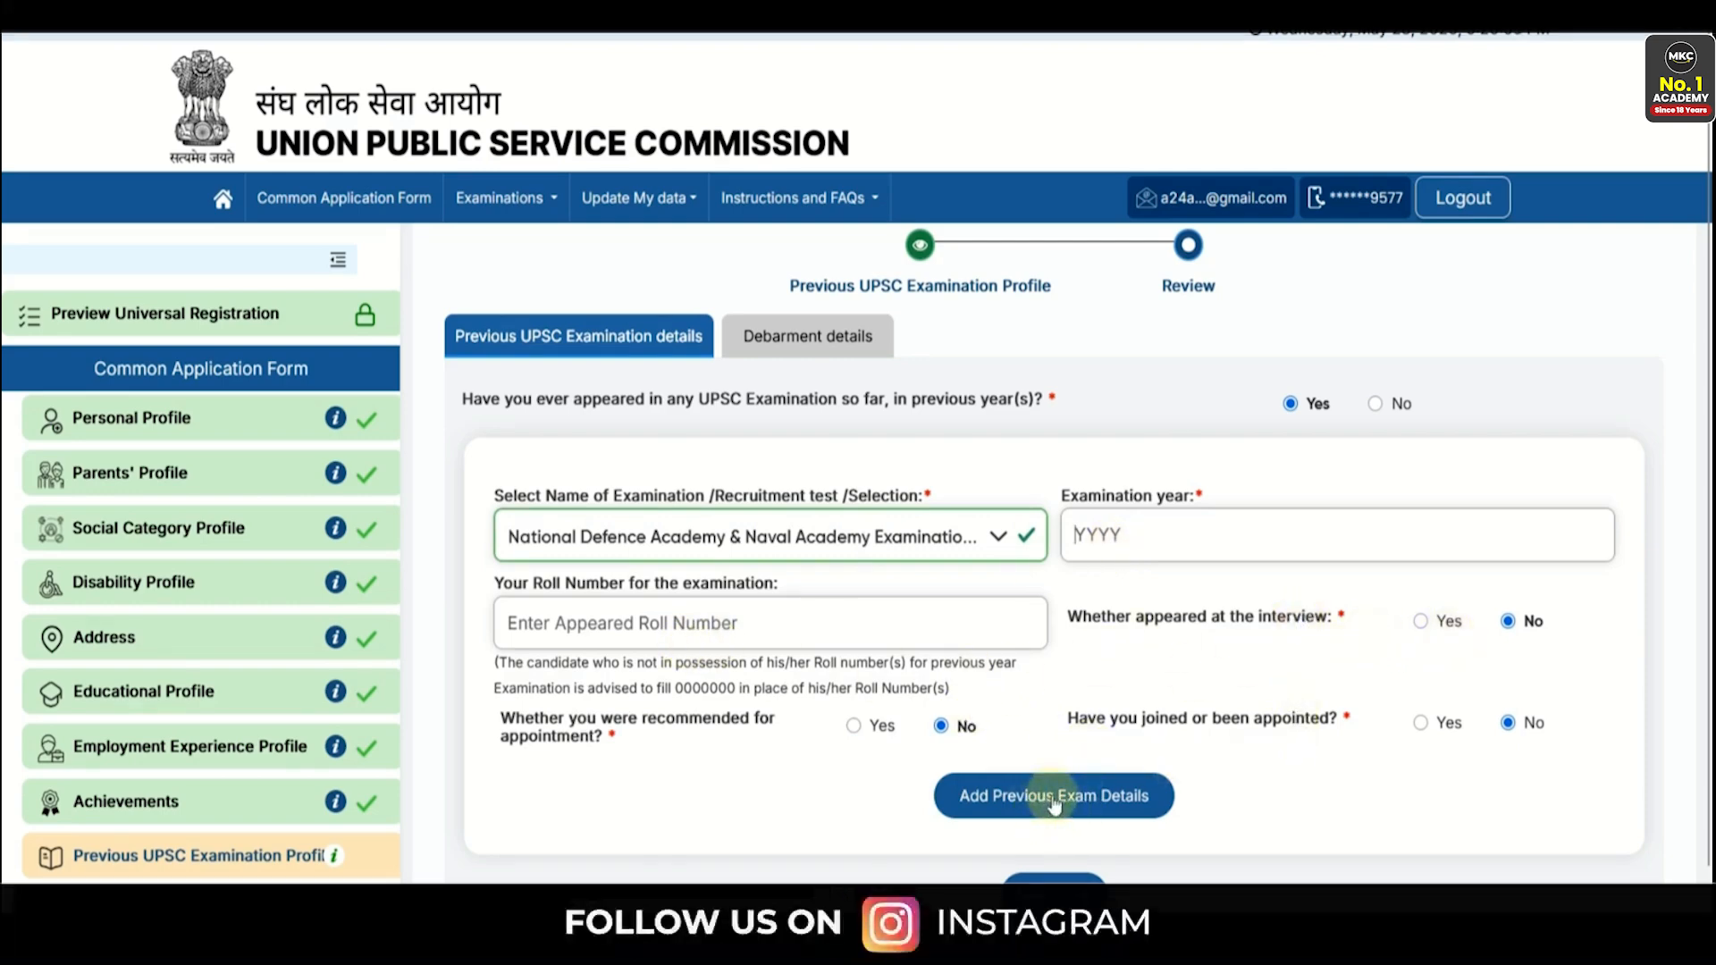
pyautogui.click(1377, 403)
pyautogui.click(1034, 528)
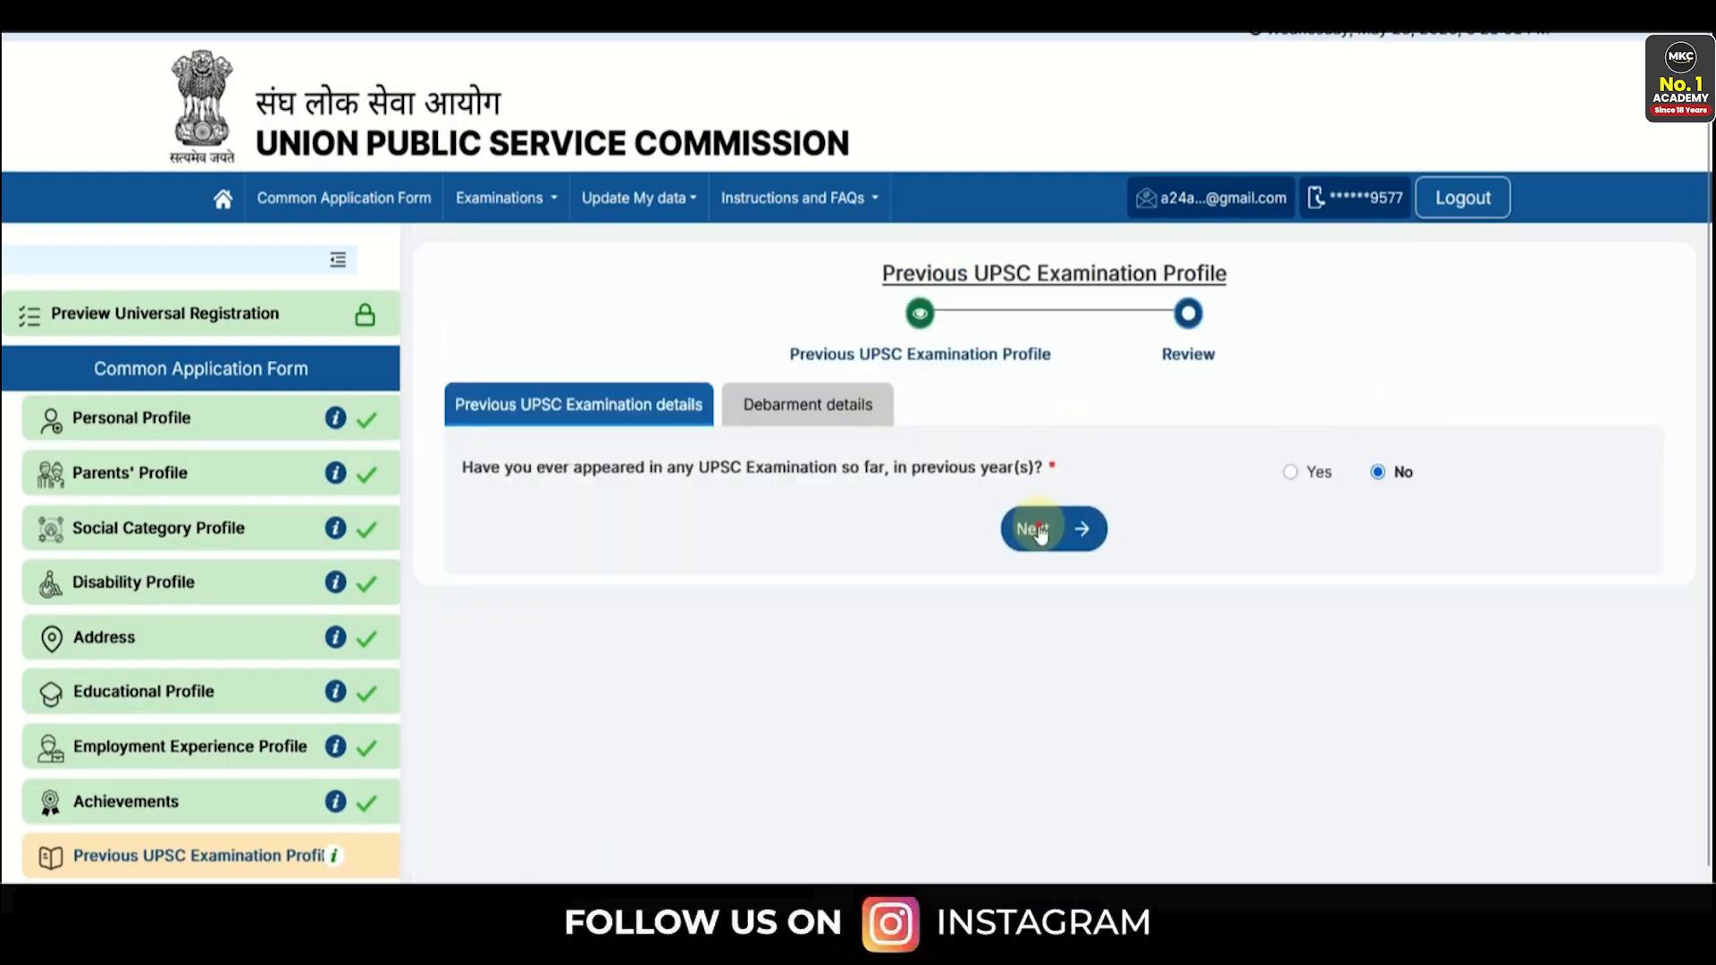